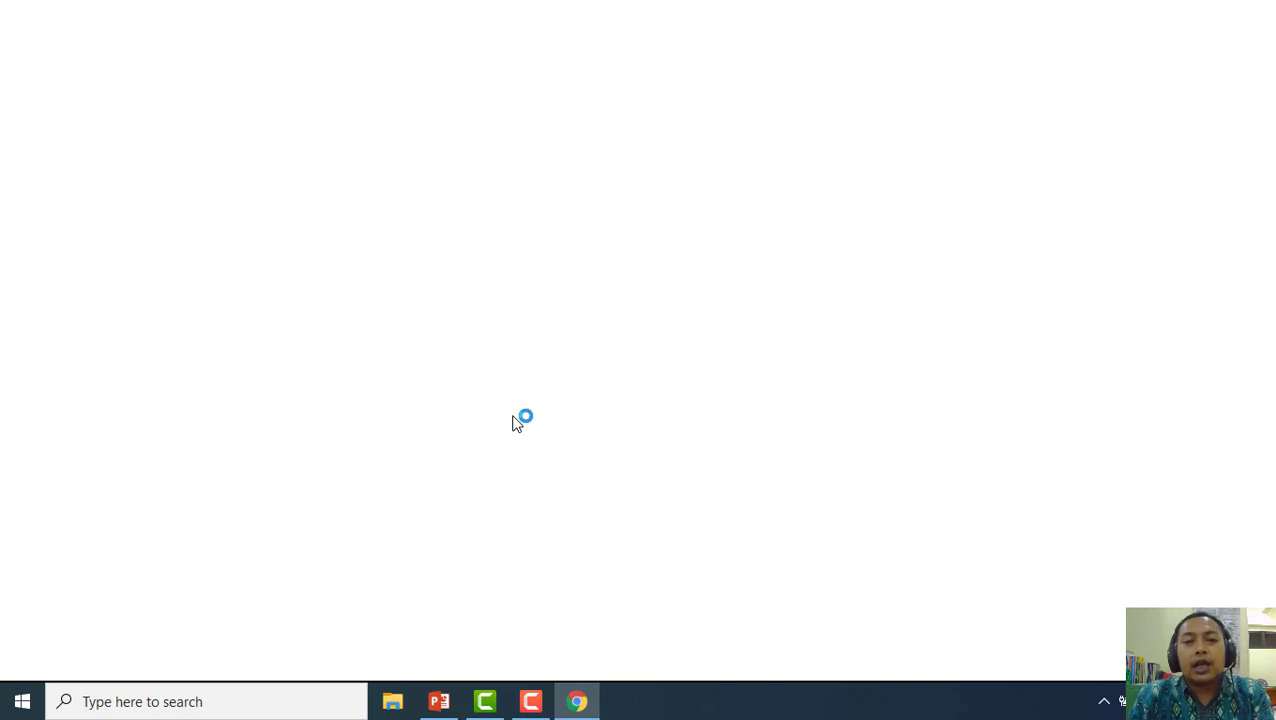
Sign in to Office 365 at office.com with the remembered account's password, declining 'Stay signed in'
{"action": "type", "text": "o"}
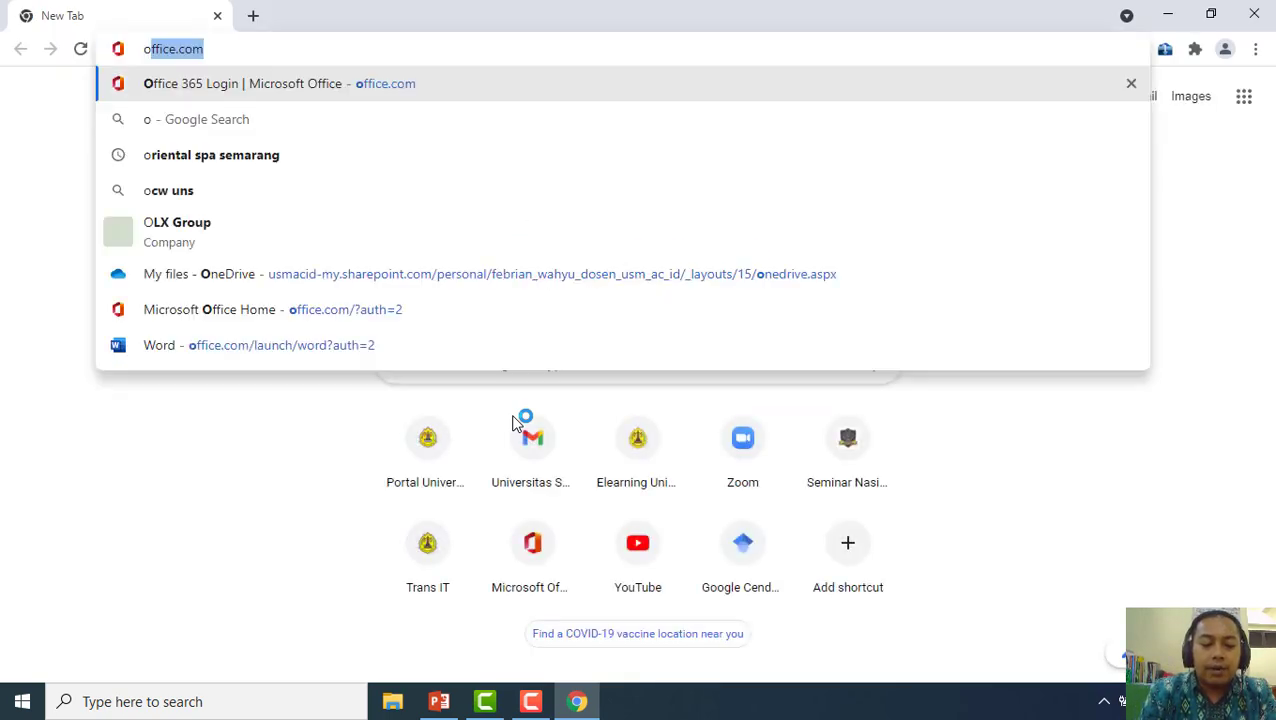
{"action": "type", "text": "ffice.com"}
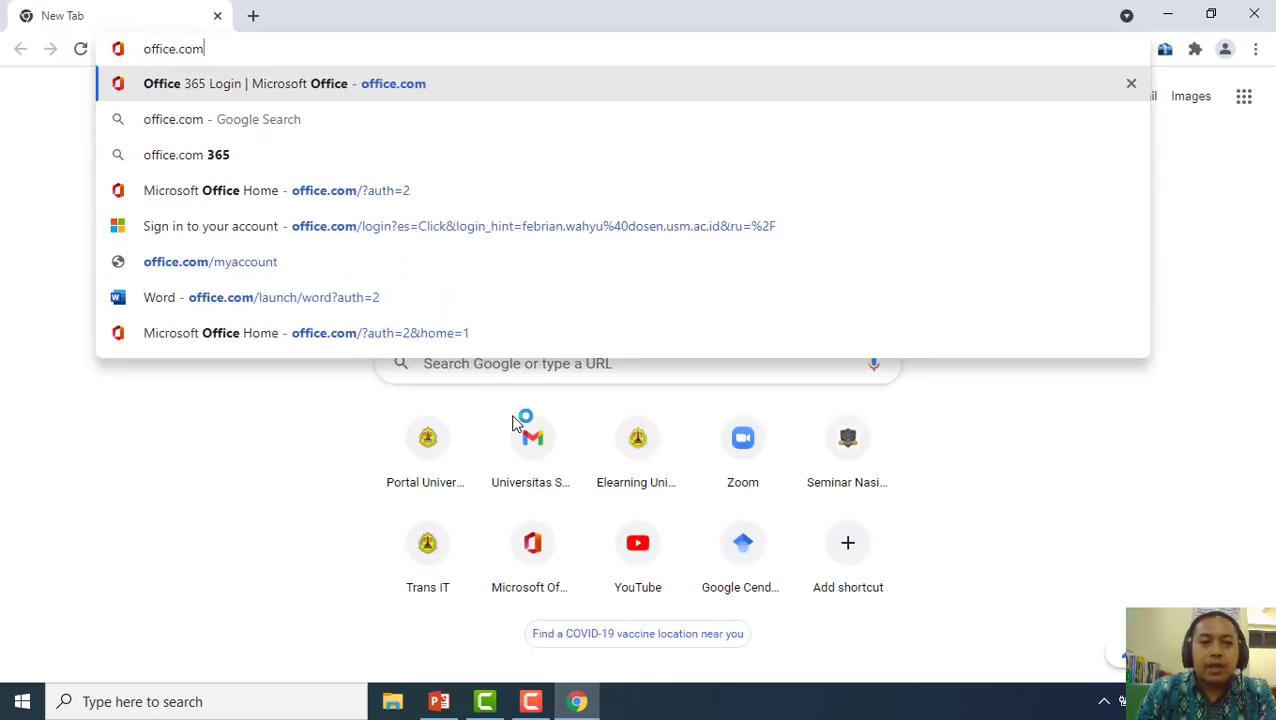
{"action": "key", "text": "Return"}
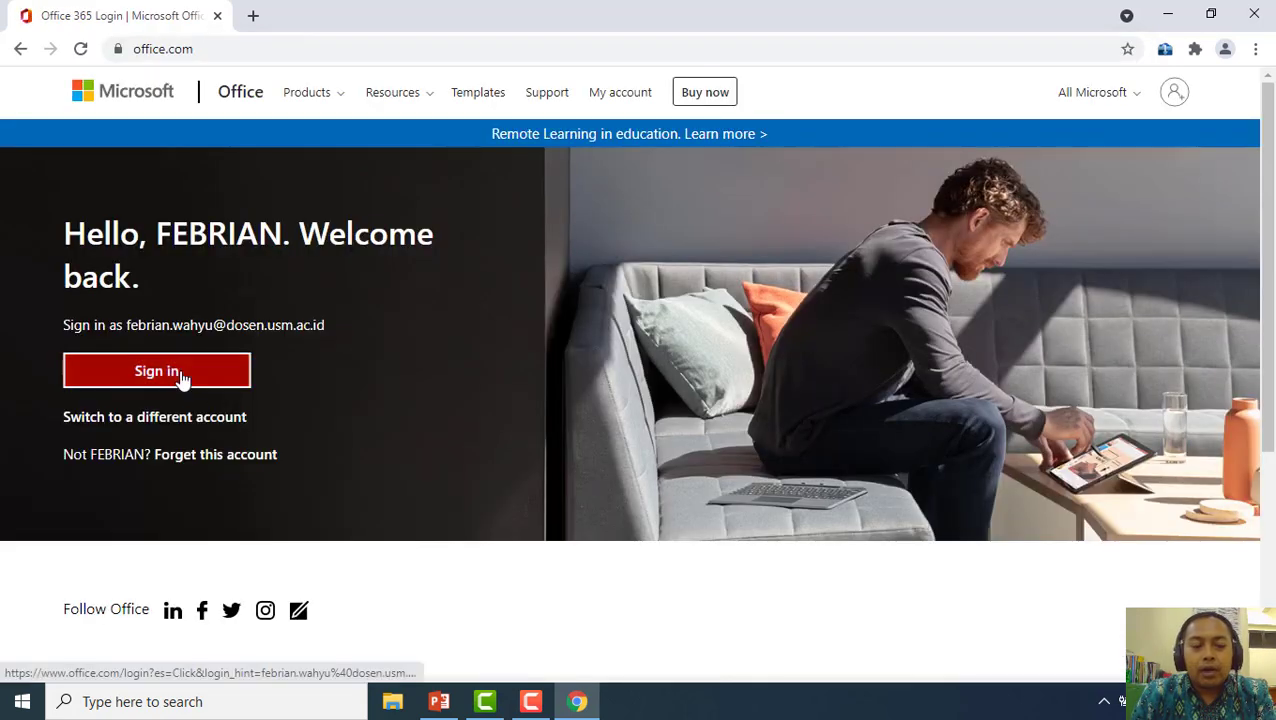
{"action": "left_click", "coordinate": [180, 373]}
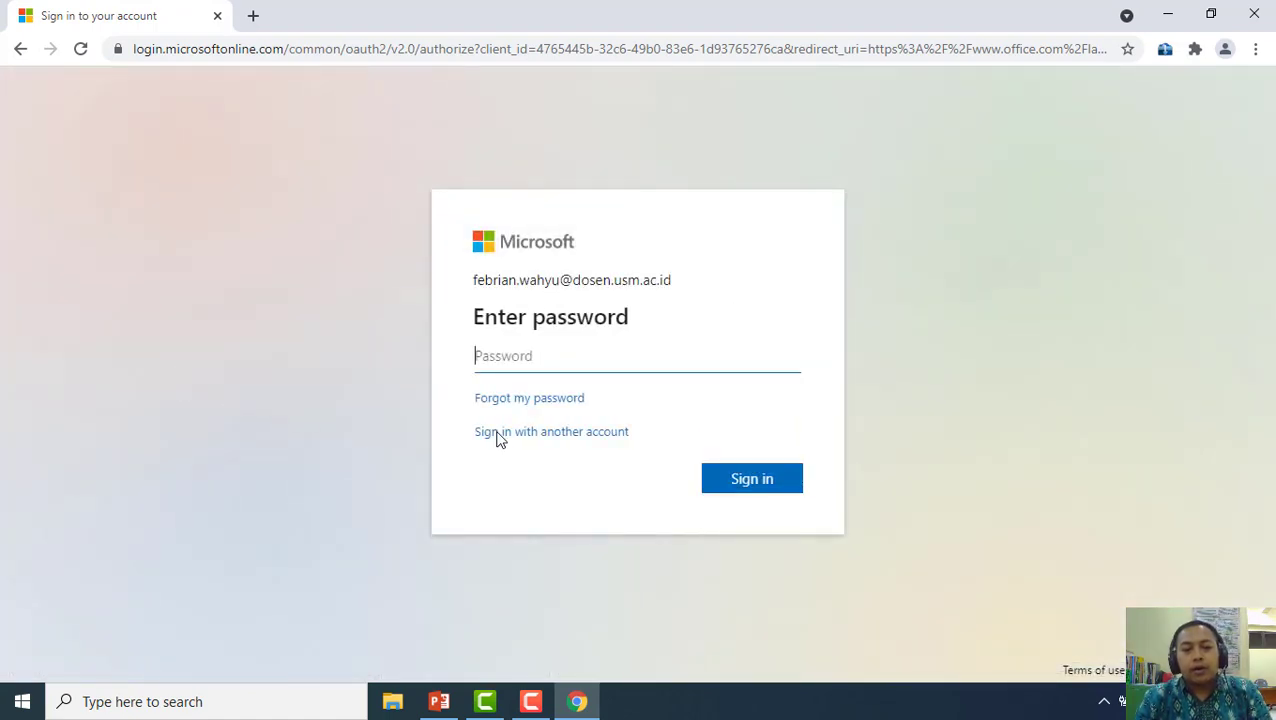
{"action": "type", "text": "****"}
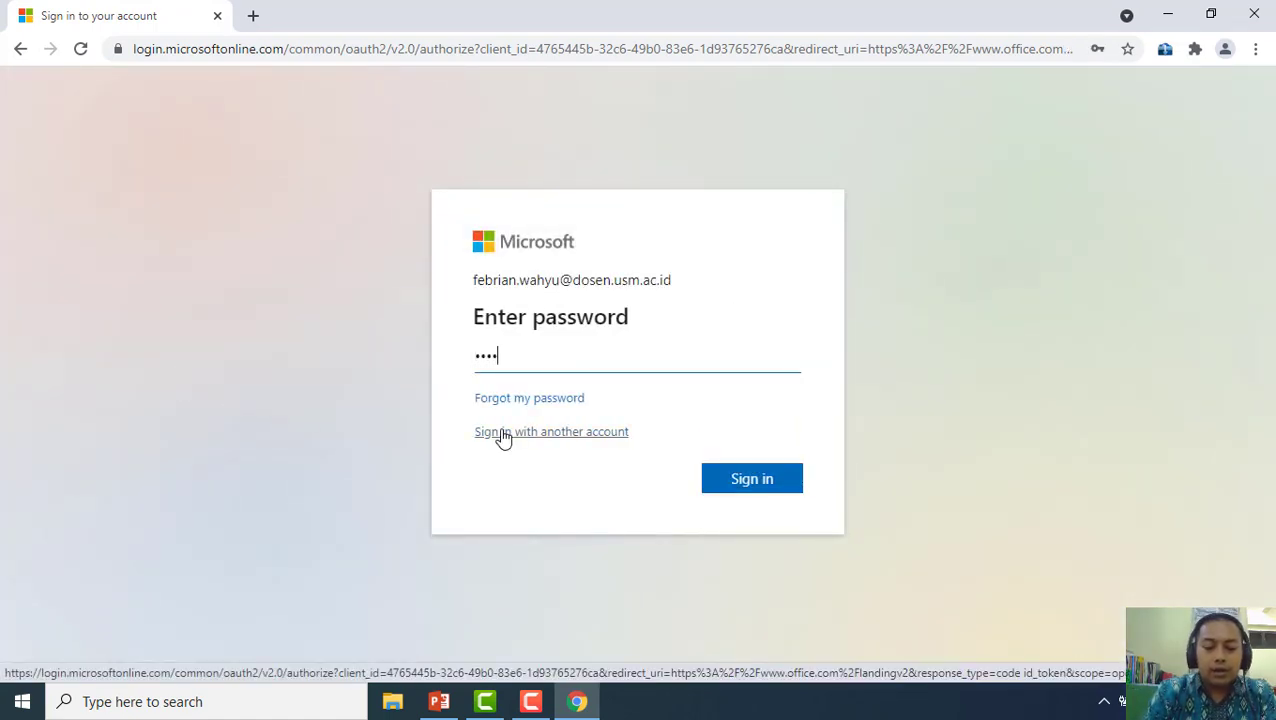
{"action": "type", "text": "****"}
{"action": "key", "text": "Return"}
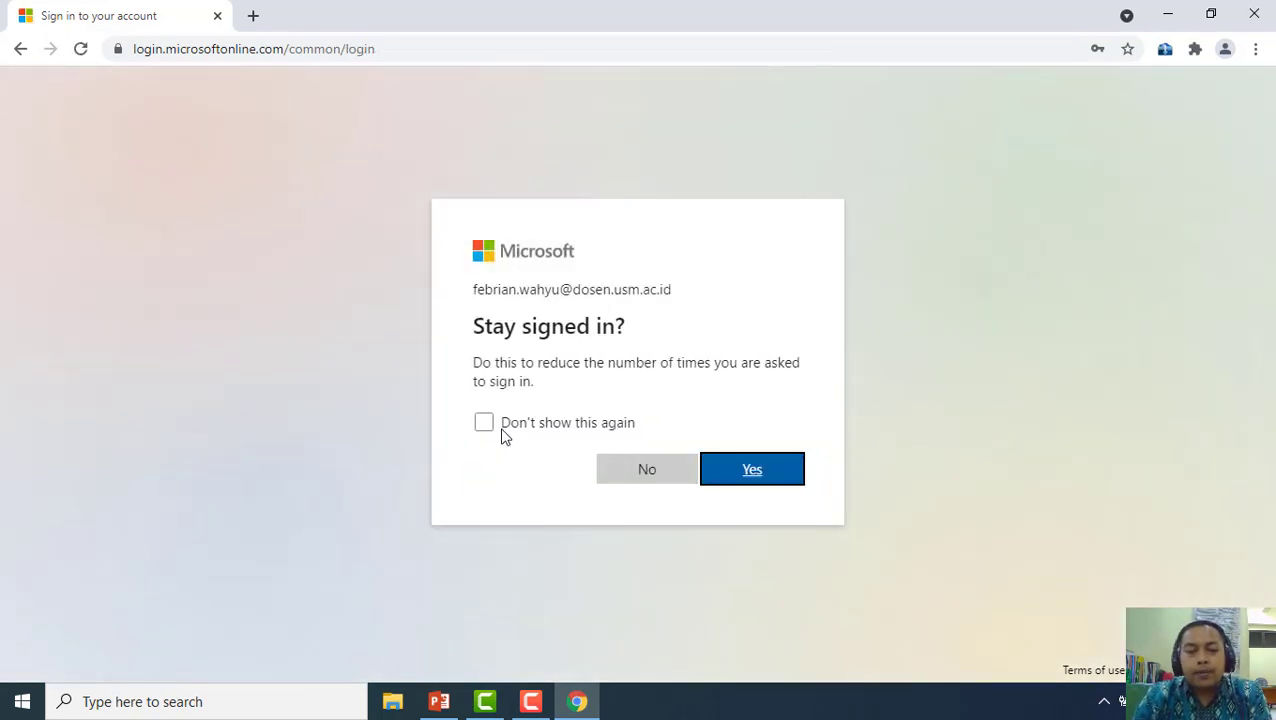
{"action": "left_click", "coordinate": [652, 476]}
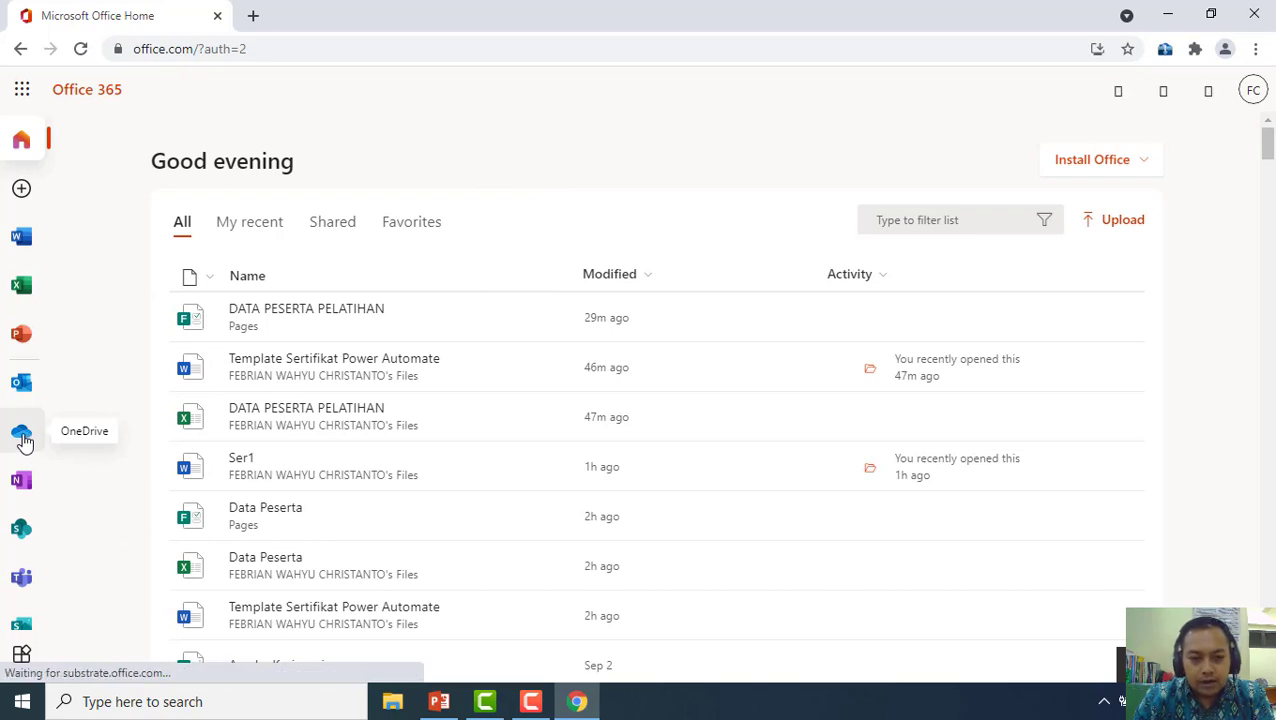
Create and open the OneDrive folder 'SERTIFIKAT KEGIATAN' in My files
{"action": "left_click", "coordinate": [22, 436]}
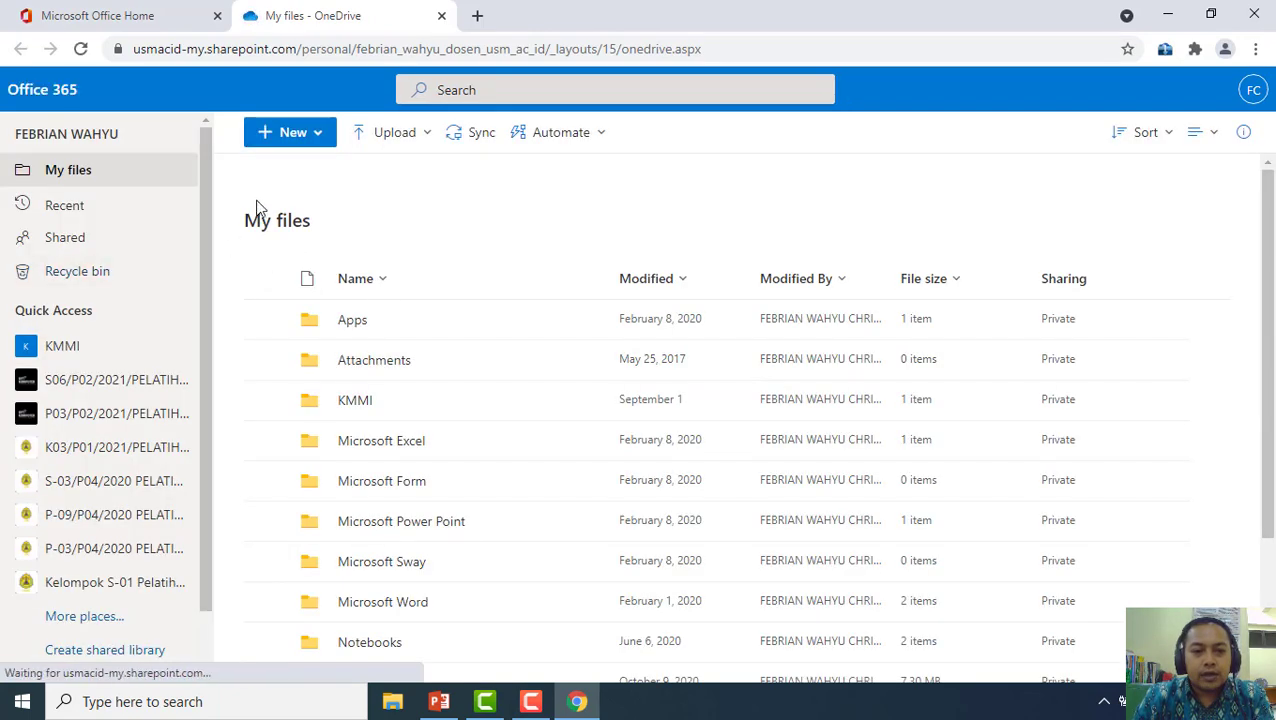
{"action": "left_click", "coordinate": [316, 144]}
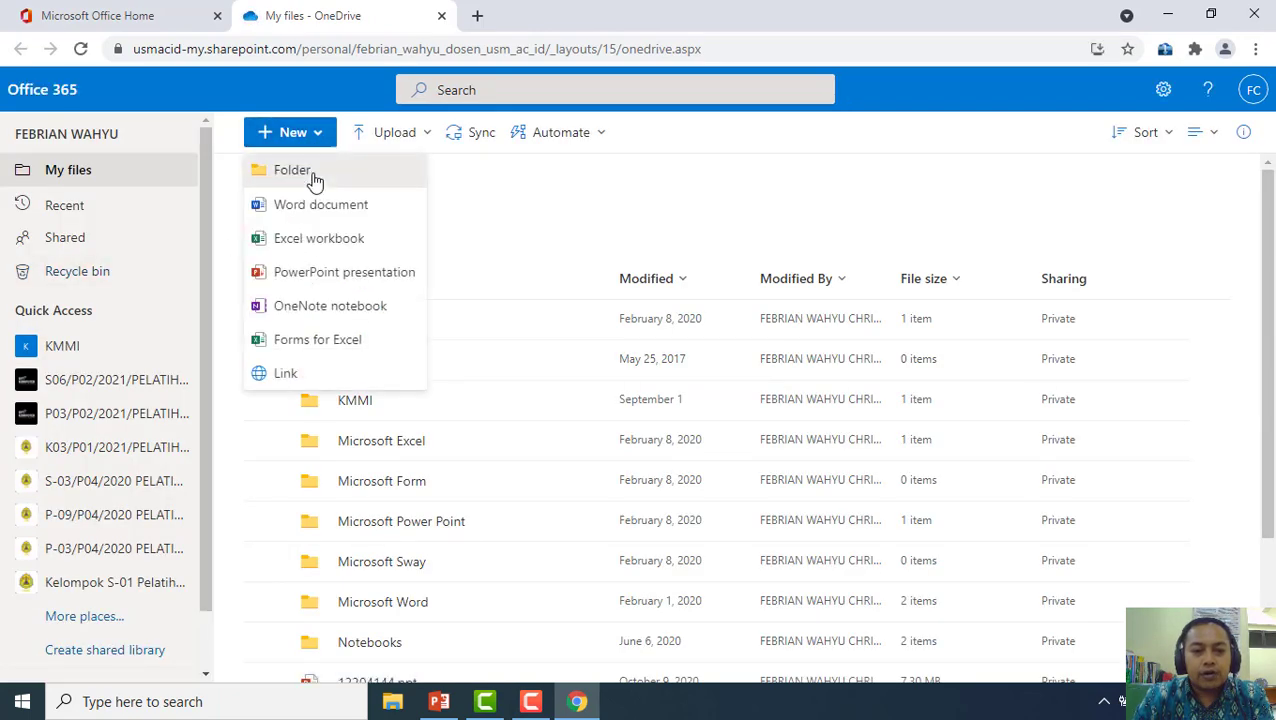
{"action": "left_click", "coordinate": [312, 177]}
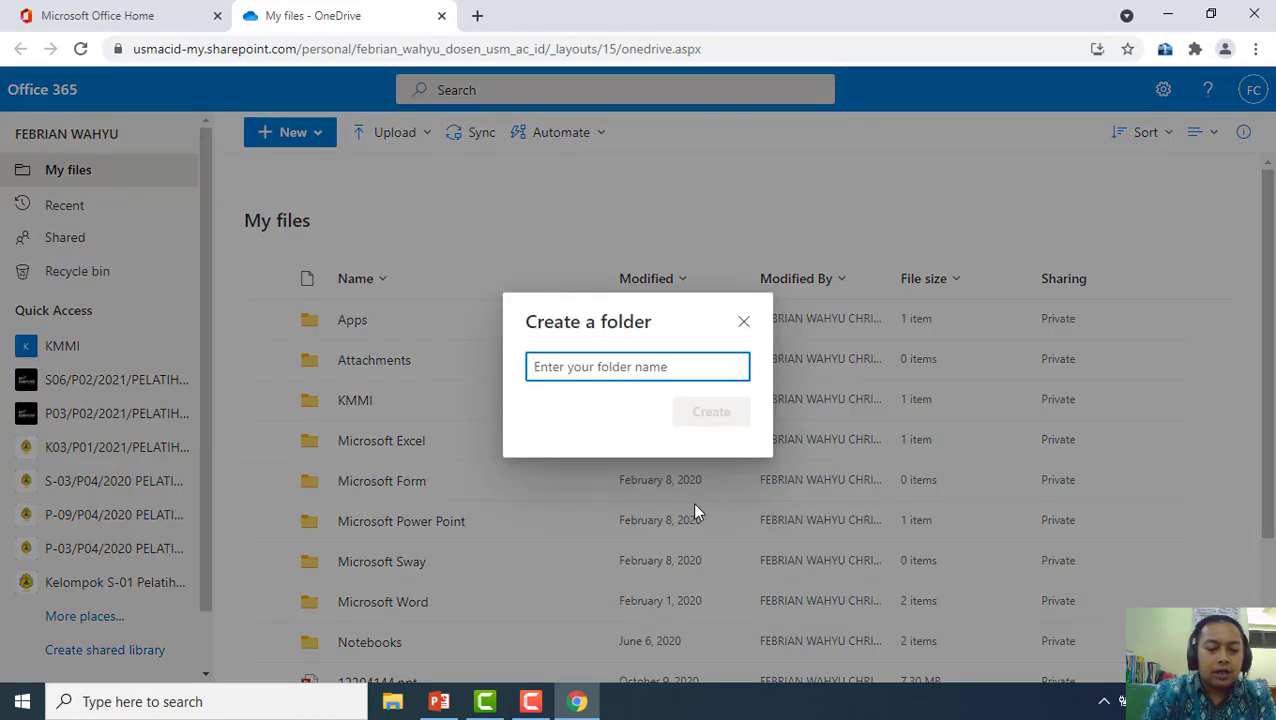
{"action": "type", "text": "SERTIFIKAT"}
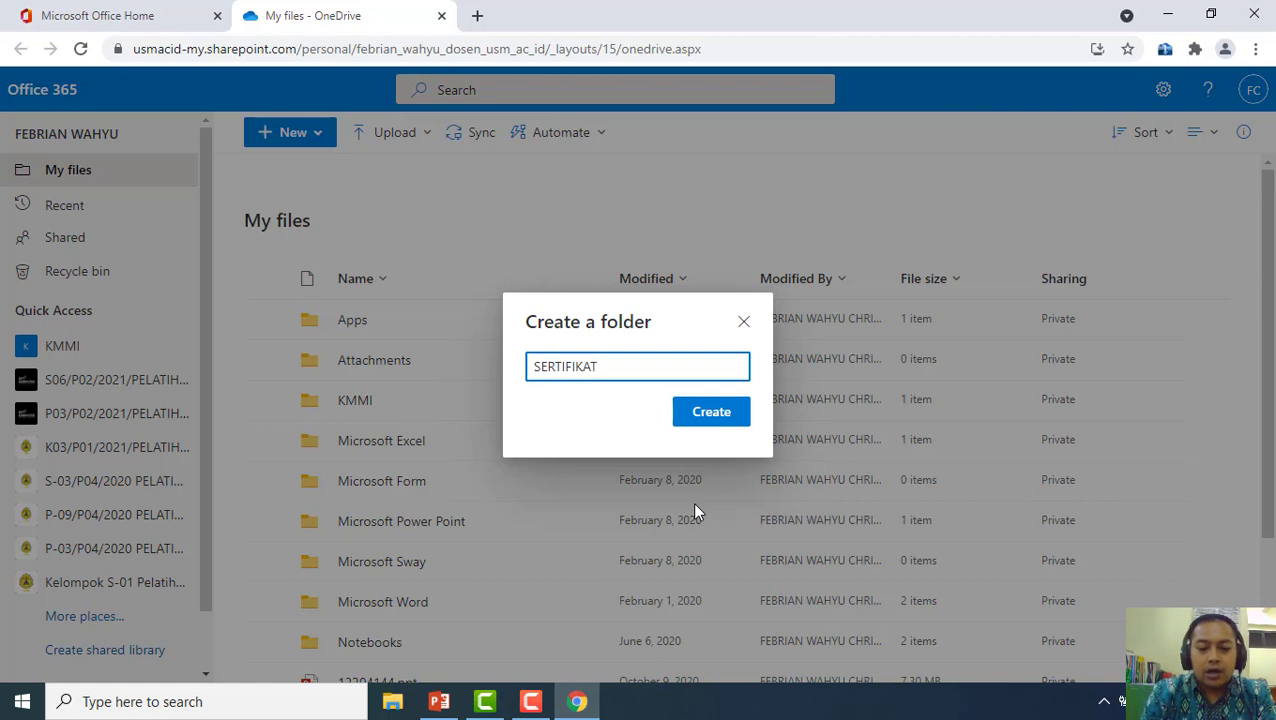
{"action": "type", "text": " KEGIATAN"}
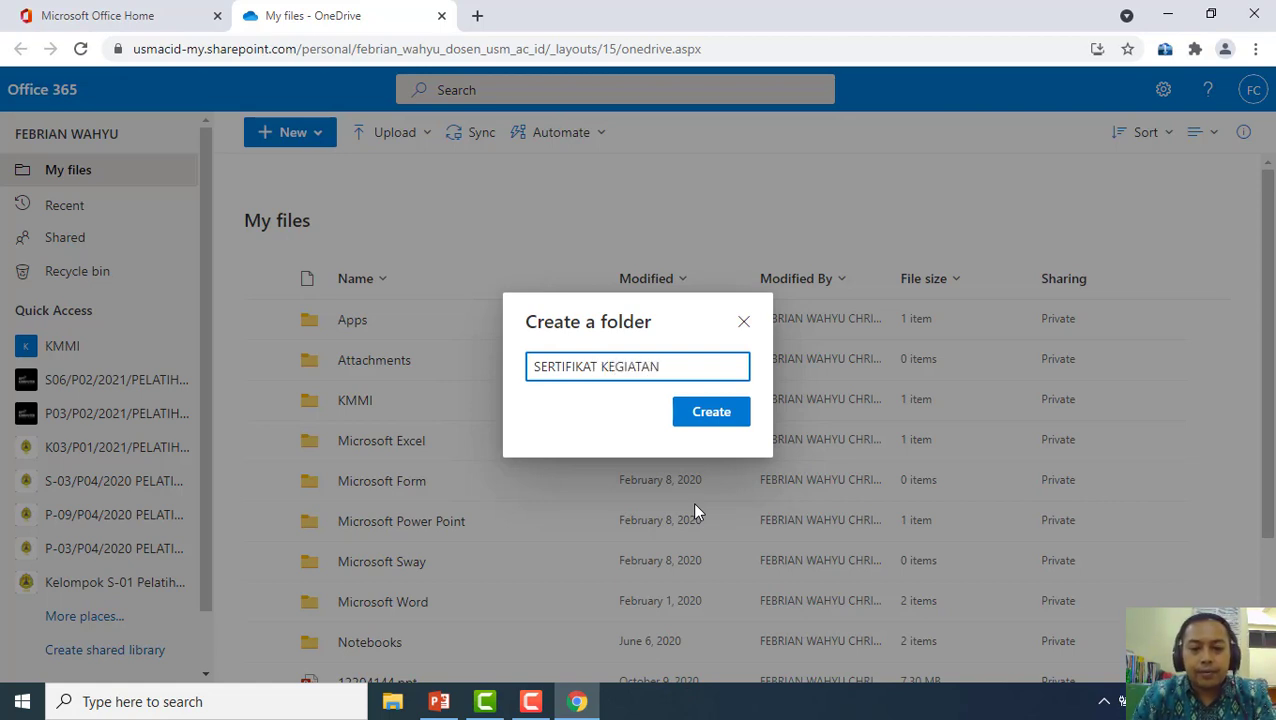
{"action": "left_click", "coordinate": [711, 431]}
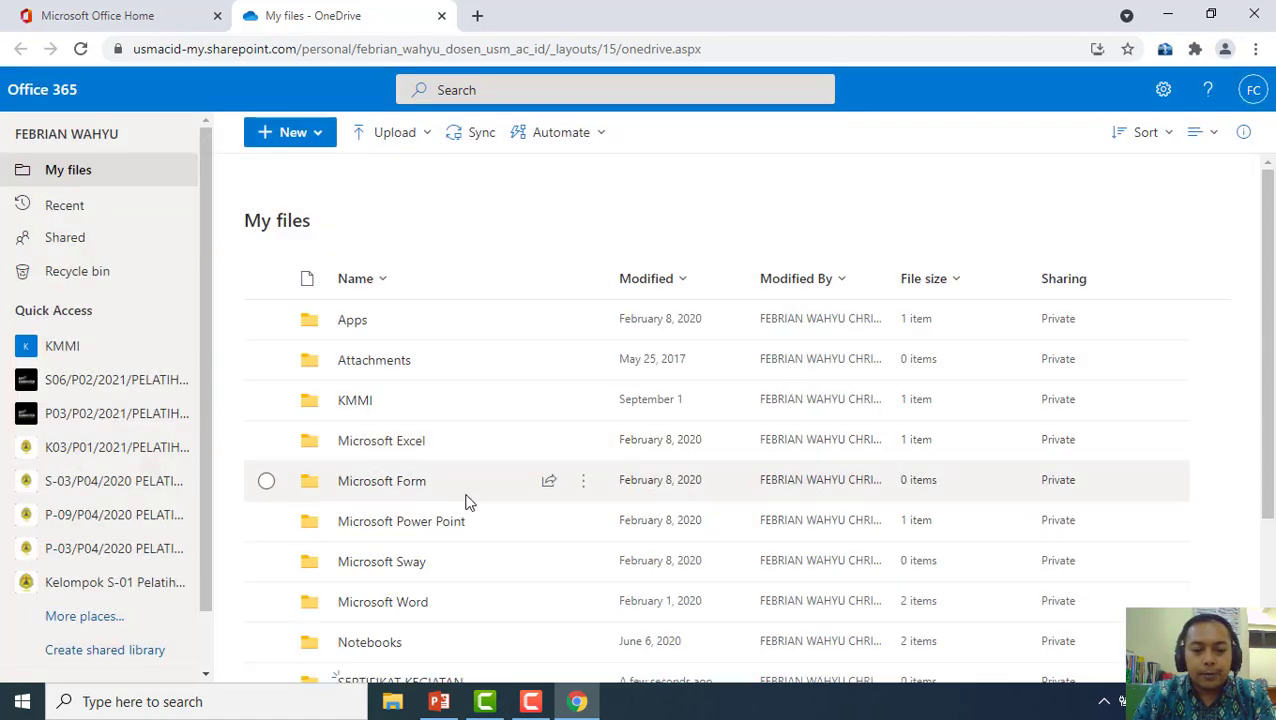
{"action": "scroll", "coordinate": [376, 490], "scroll_direction": "down", "scroll_amount": 2}
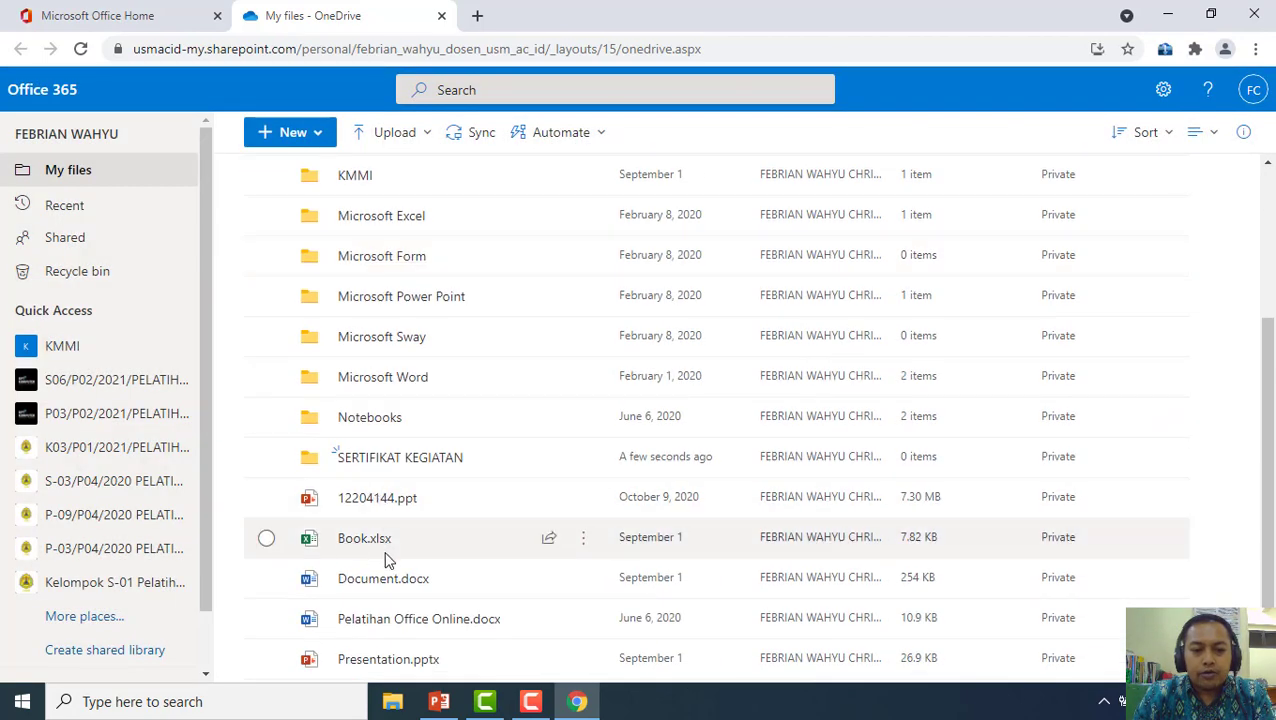
{"action": "left_click", "coordinate": [421, 459]}
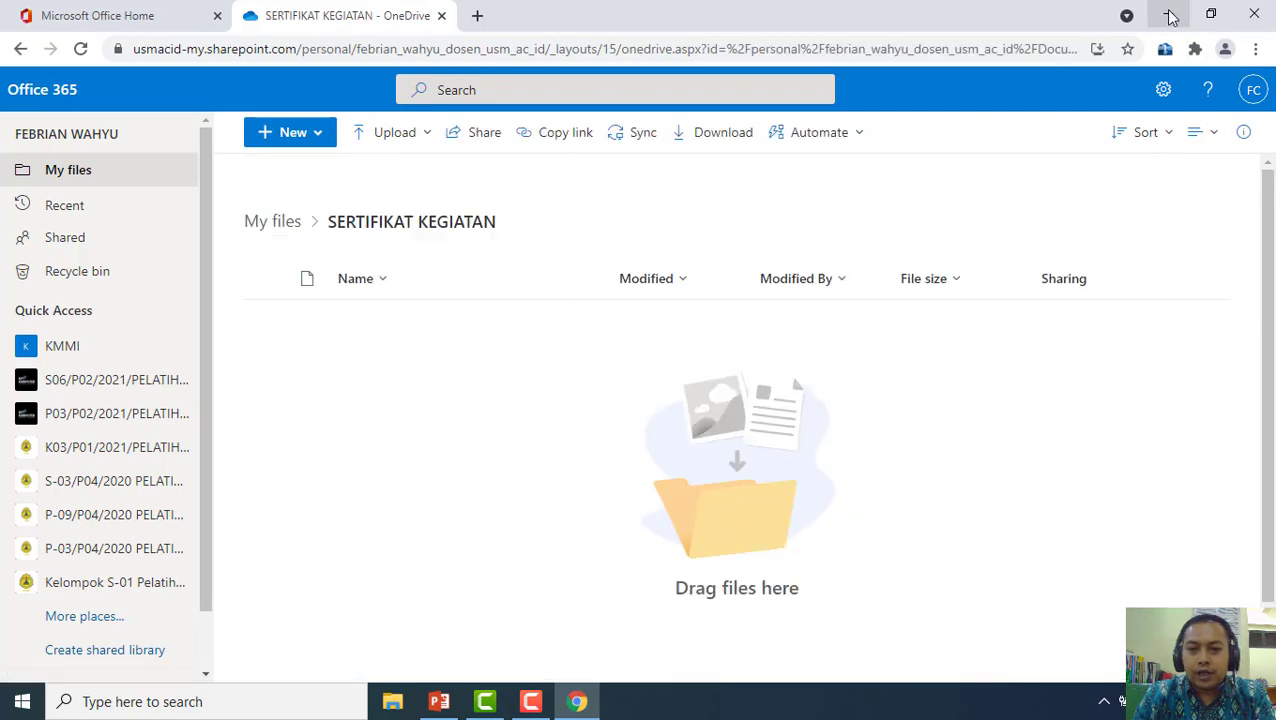
Drag 'Template Sertifikat Power Automate.docx' from the desktop into the folder and open it in Word
{"action": "left_click", "coordinate": [1170, 15]}
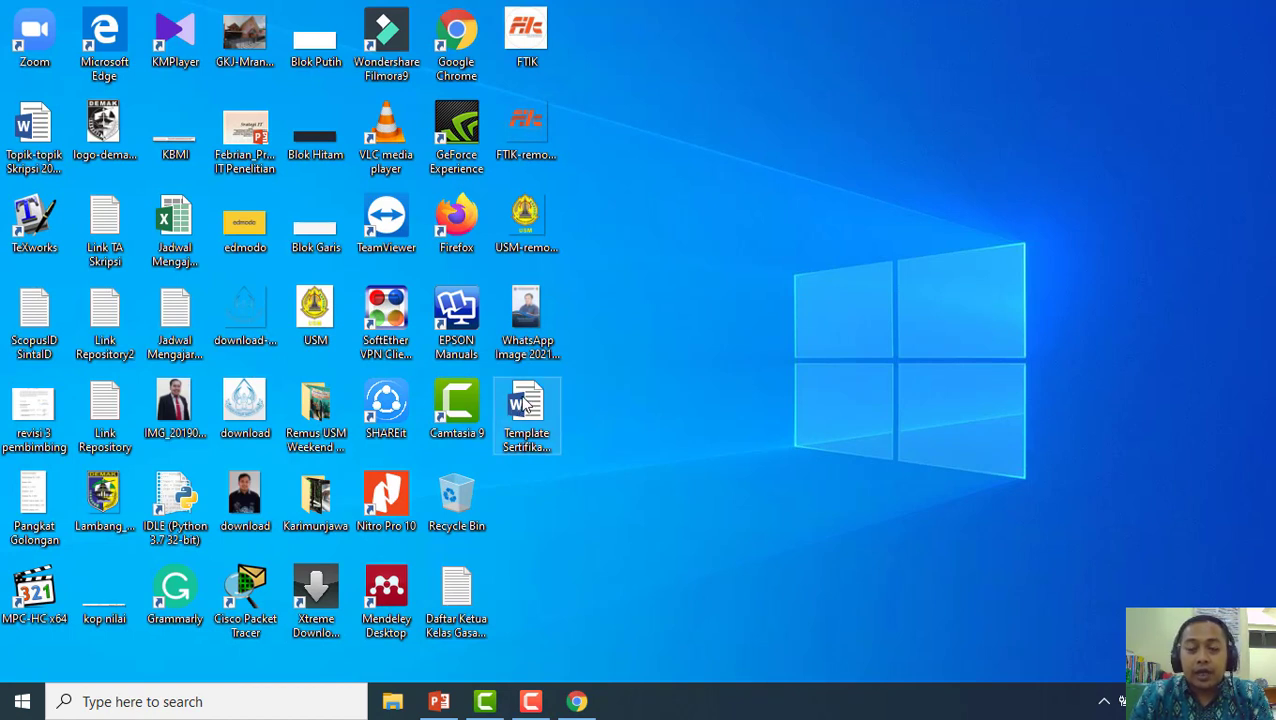
{"action": "left_click_drag", "start_coordinate": [525, 403], "coordinate": [592, 433]}
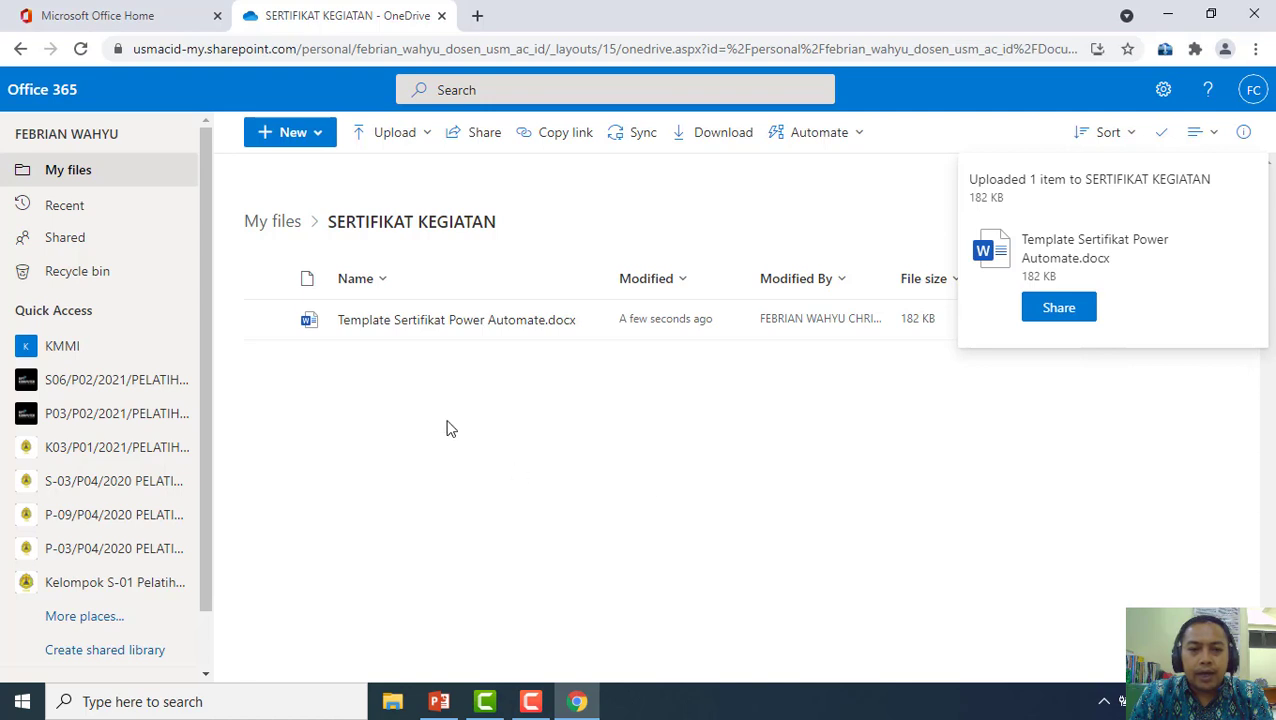
{"action": "left_click", "coordinate": [444, 326]}
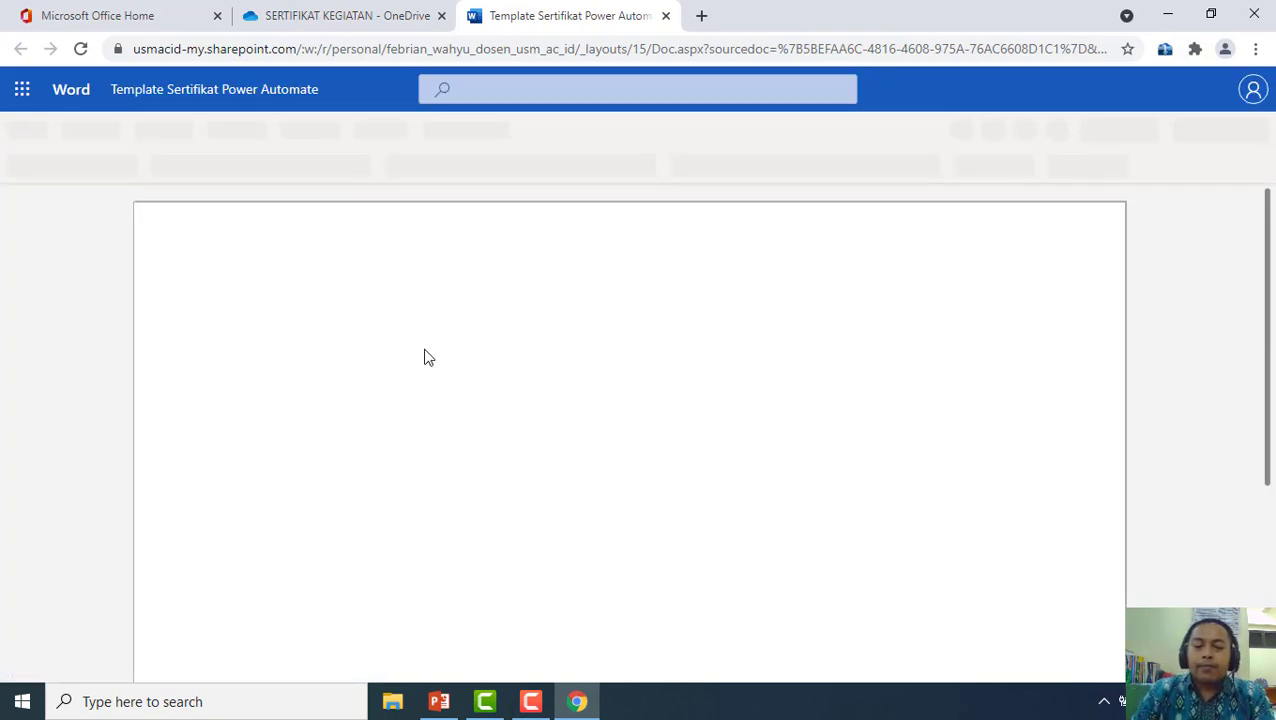
Scroll through the certificate template in Word for the web, then close its tab
{"action": "scroll", "coordinate": [423, 362], "scroll_direction": "down", "scroll_amount": 3}
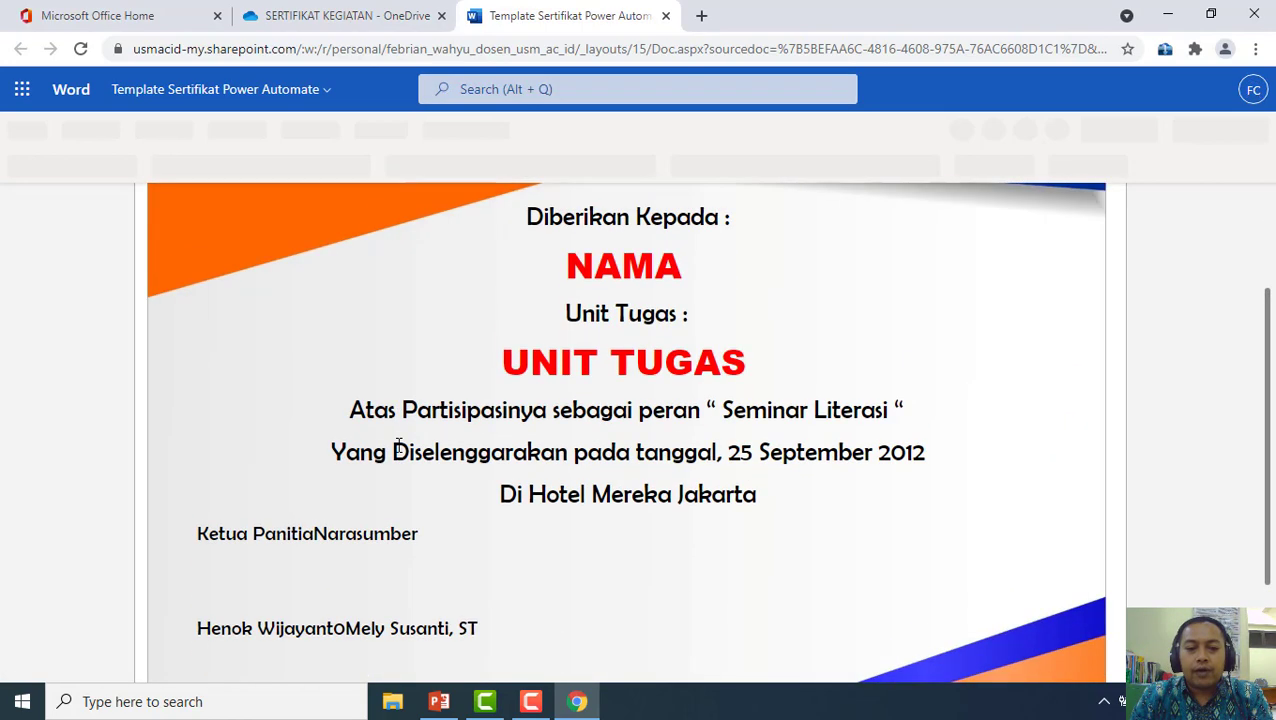
{"action": "scroll", "coordinate": [397, 446], "scroll_direction": "down", "scroll_amount": 3}
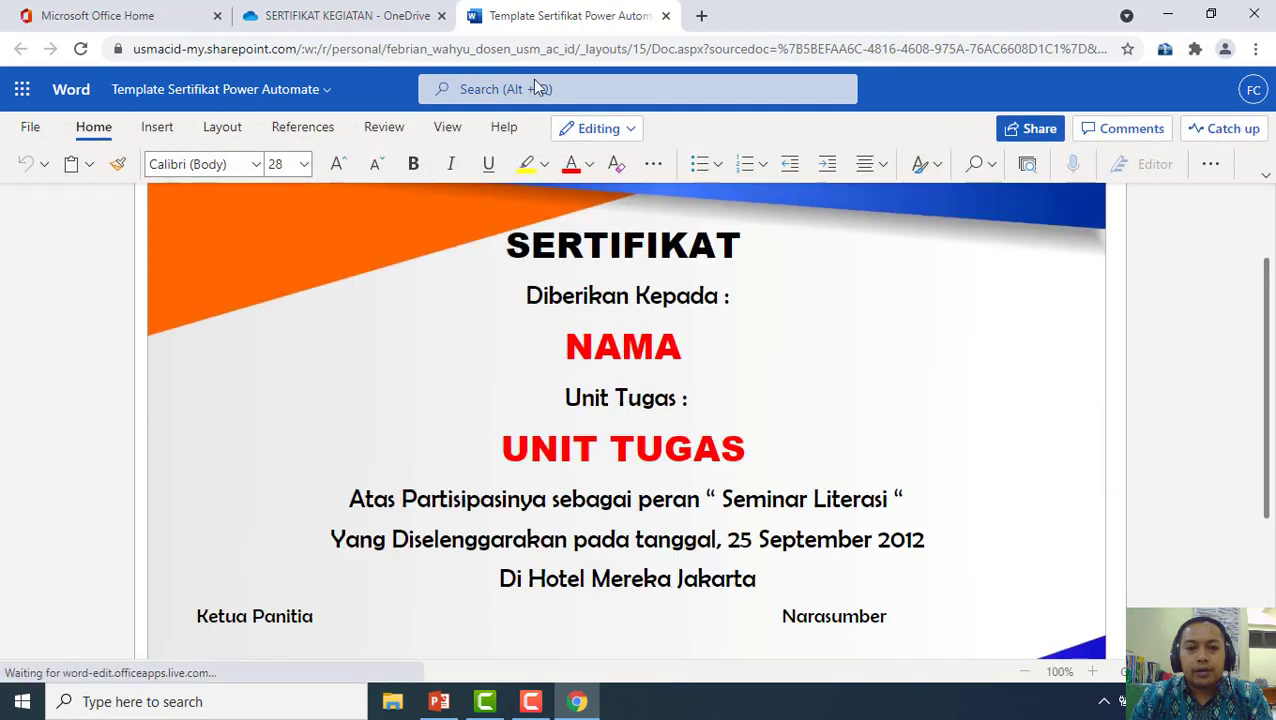
{"action": "left_click", "coordinate": [666, 16]}
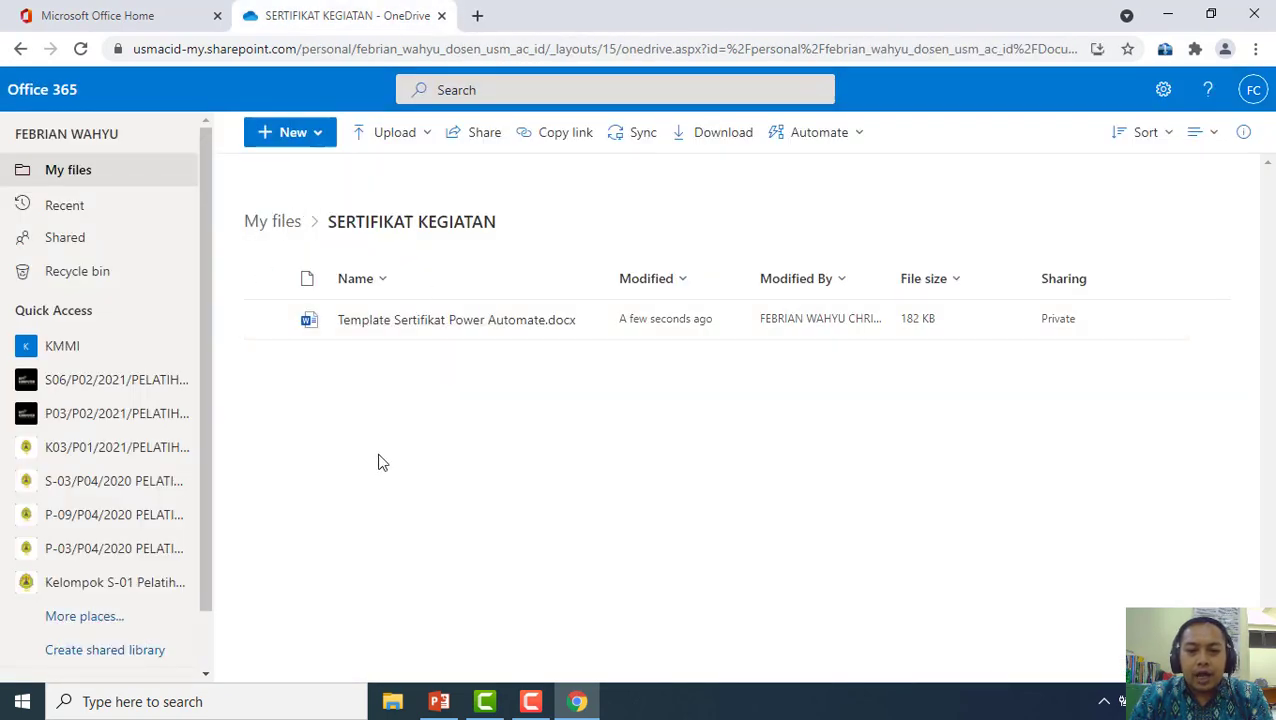
Create a Forms for Excel item named 'DAFTAR PESERTA' in the folder
{"action": "left_click", "coordinate": [320, 141]}
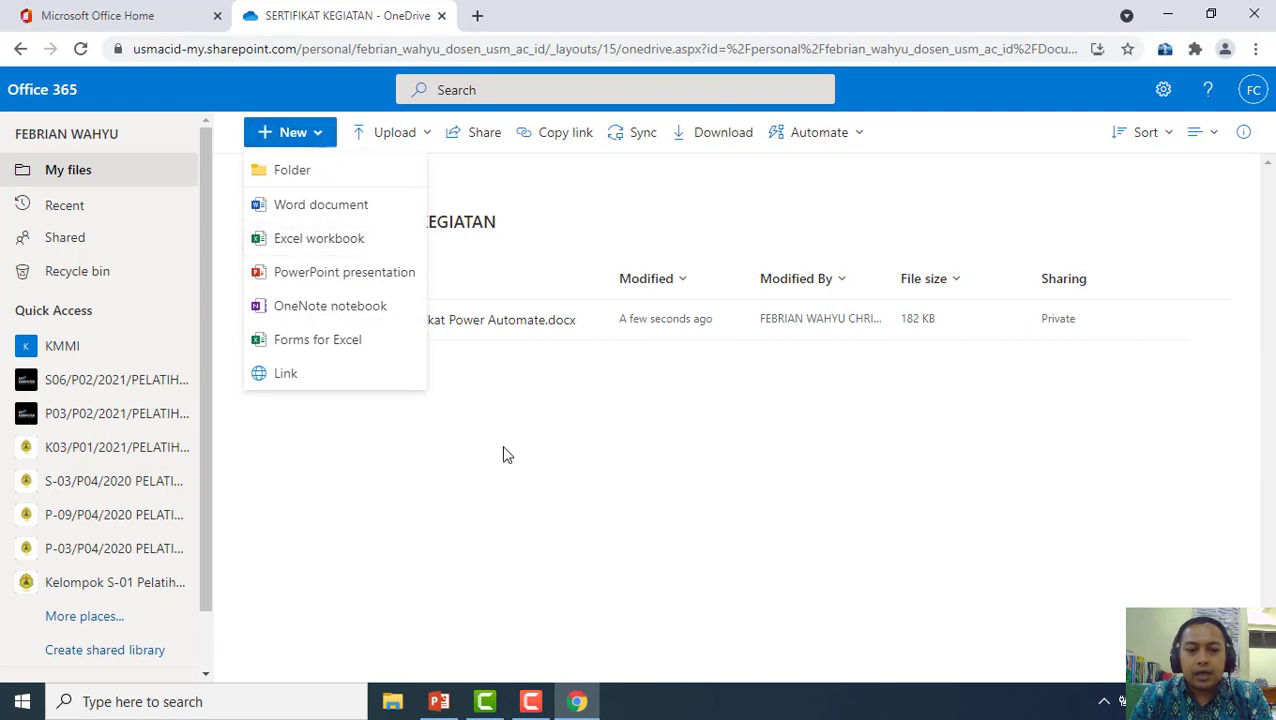
{"action": "left_click", "coordinate": [480, 462]}
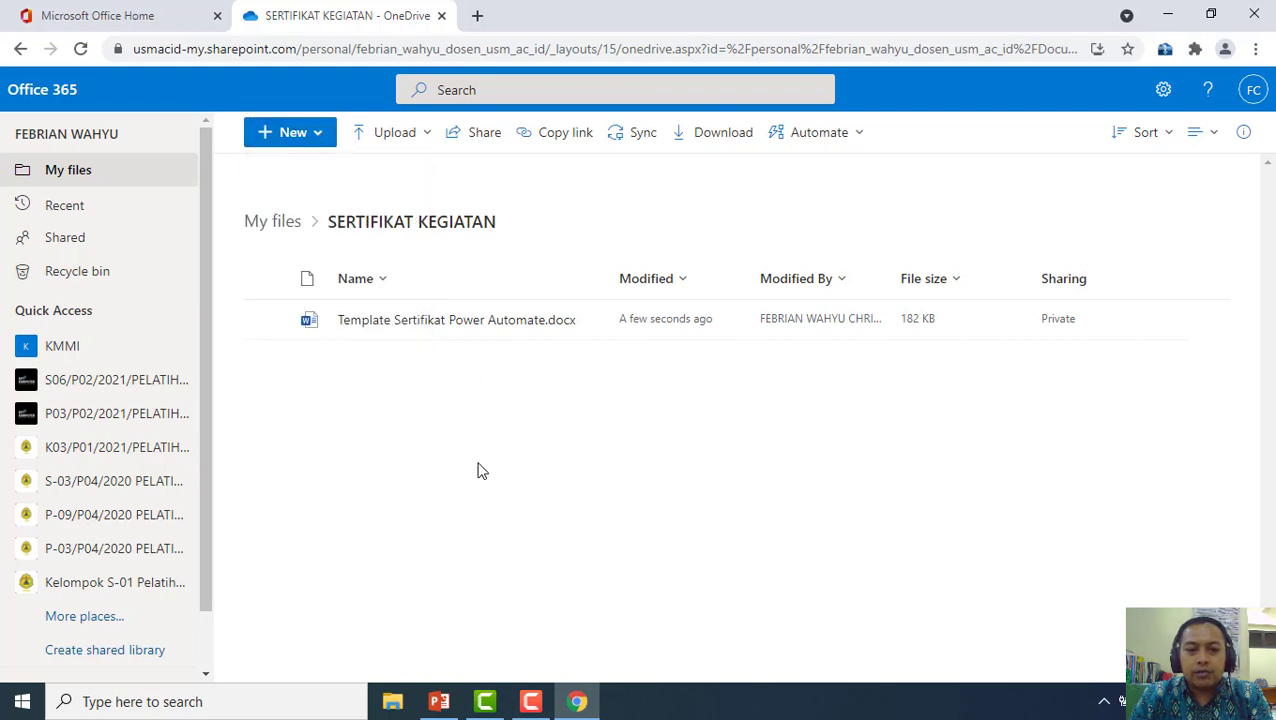
{"action": "left_click", "coordinate": [324, 142]}
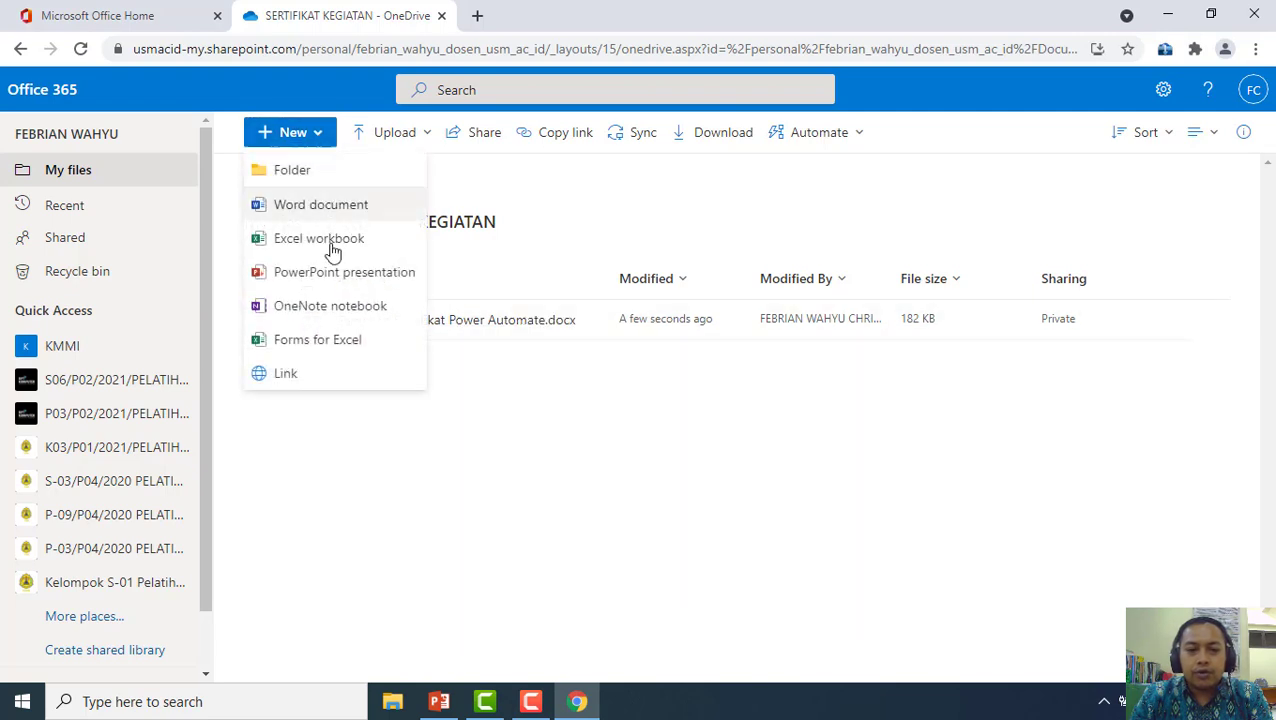
{"action": "left_click", "coordinate": [346, 342]}
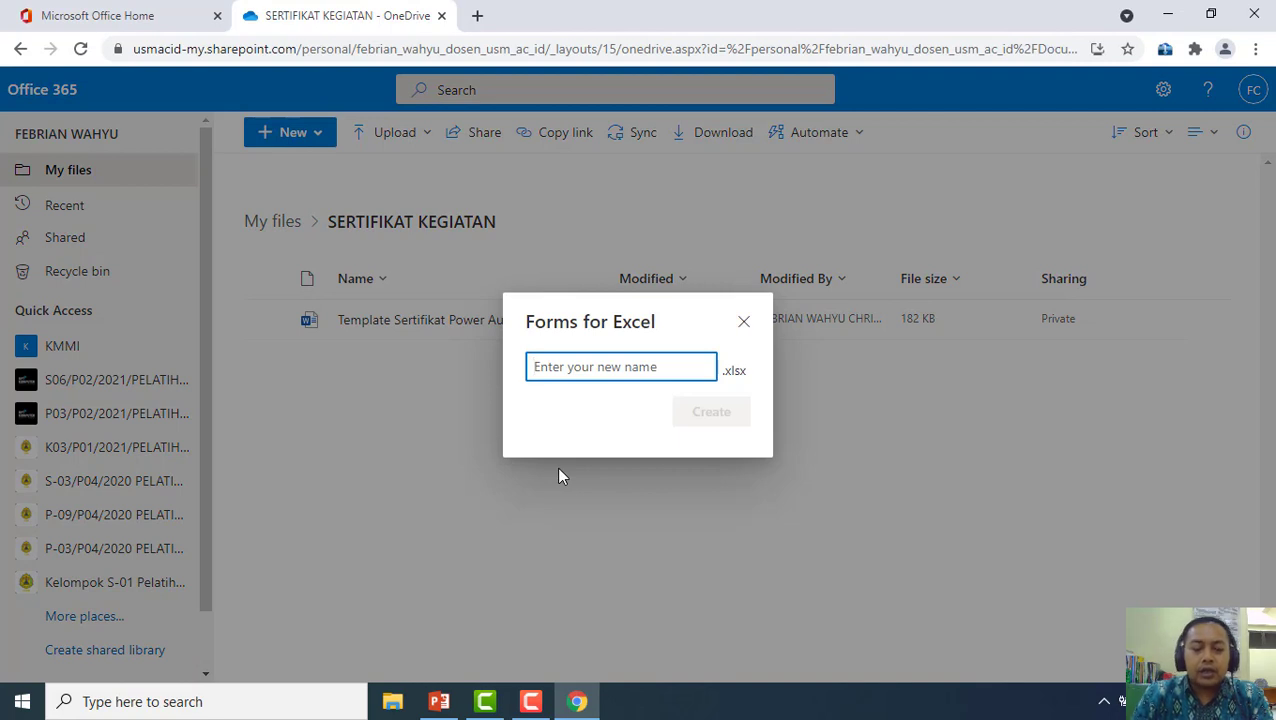
{"action": "type", "text": "dzf"}
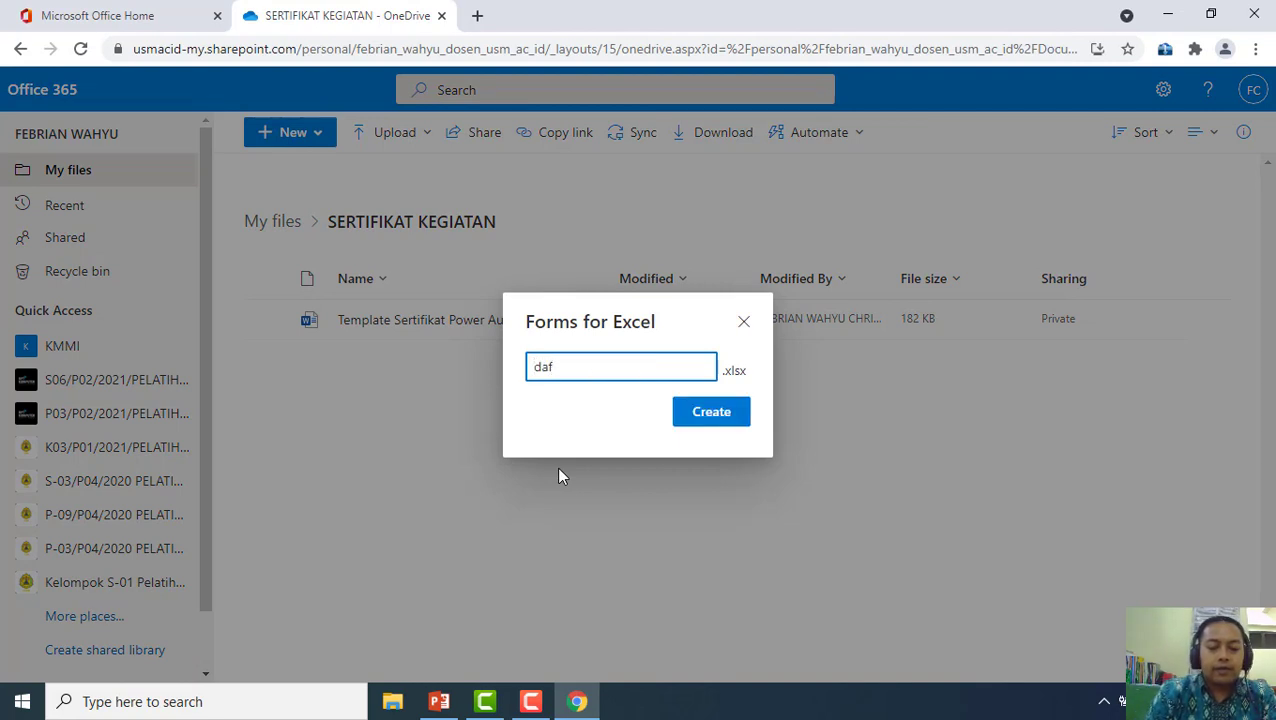
{"action": "key", "text": "BackSpace"}
{"action": "key", "text": "BackSpace"}
{"action": "key", "text": "BackSpace"}
{"action": "type", "text": "DAFTAR"}
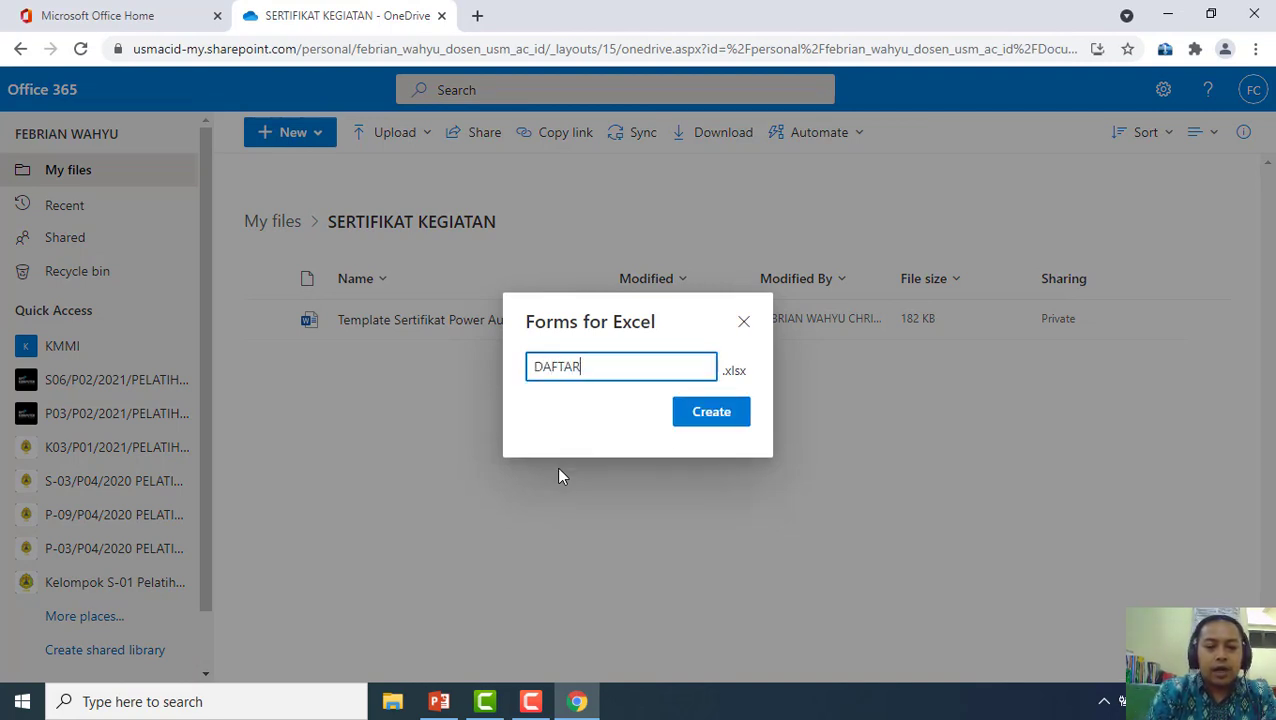
{"action": "type", "text": " PESERTA"}
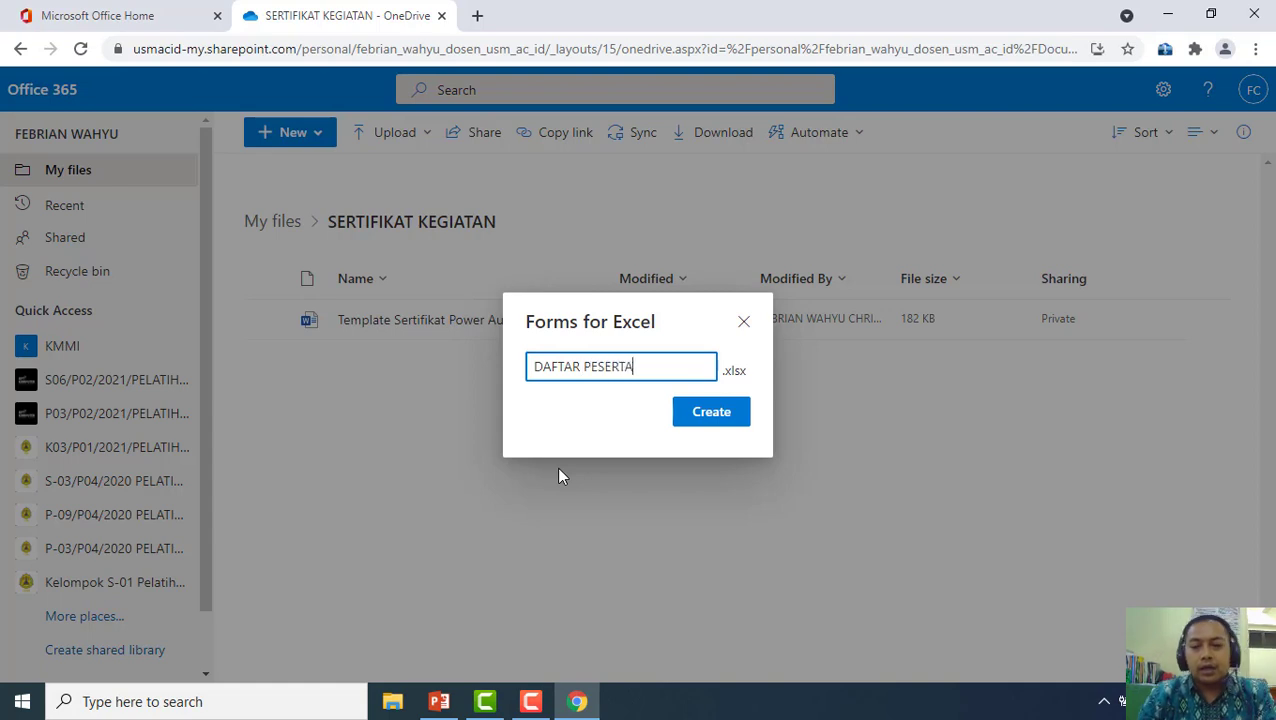
{"action": "type", "text": " PEL"}
{"action": "key", "text": "BackSpace"}
{"action": "key", "text": "BackSpace"}
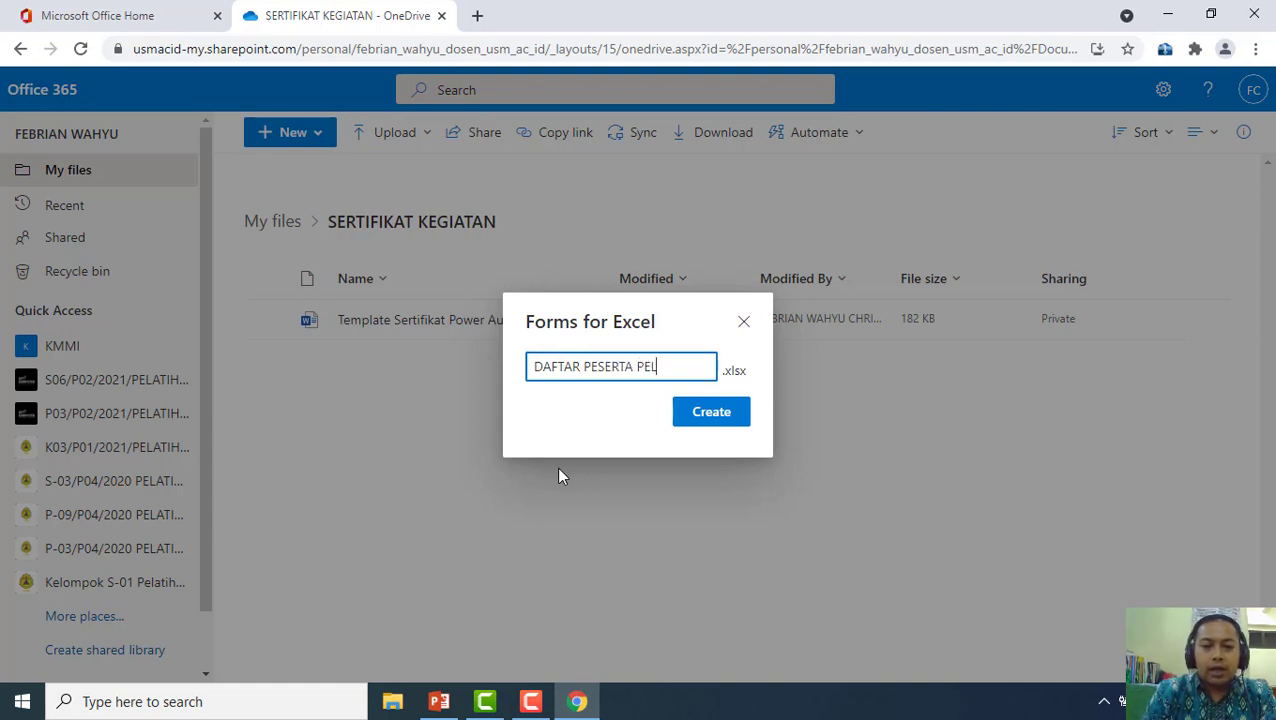
{"action": "key", "text": "BackSpace"}
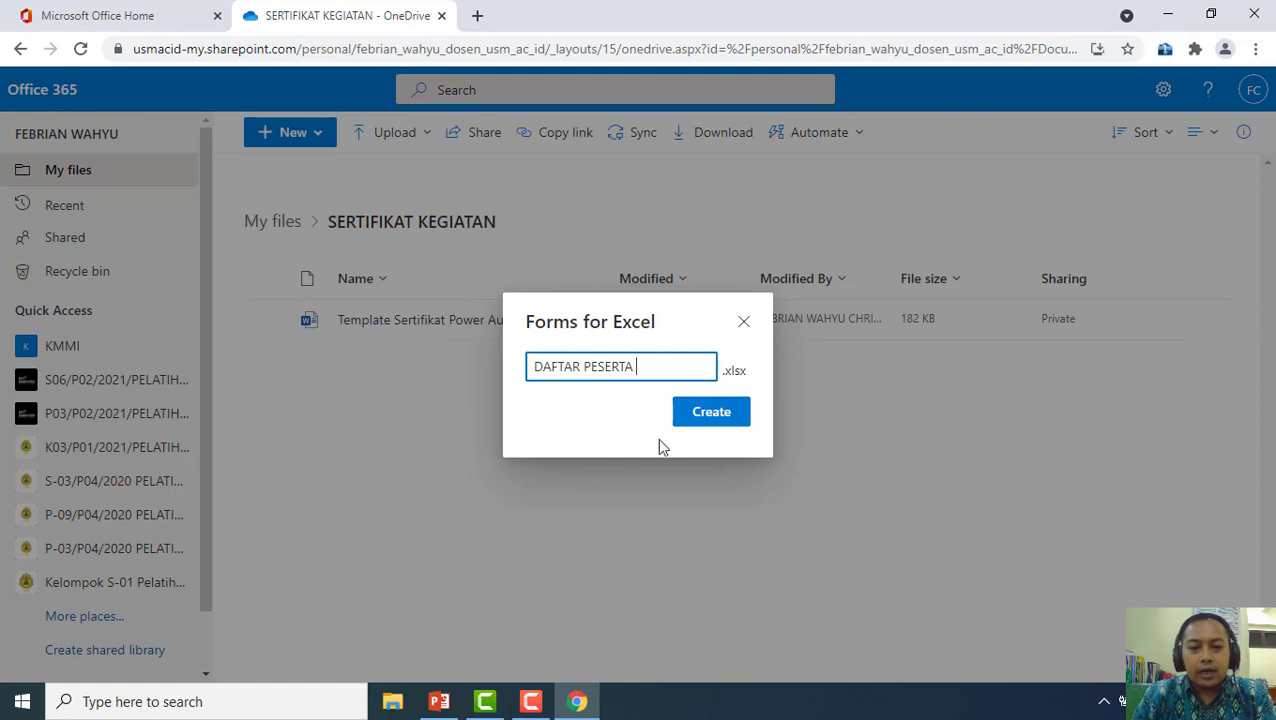
{"action": "left_click", "coordinate": [716, 414]}
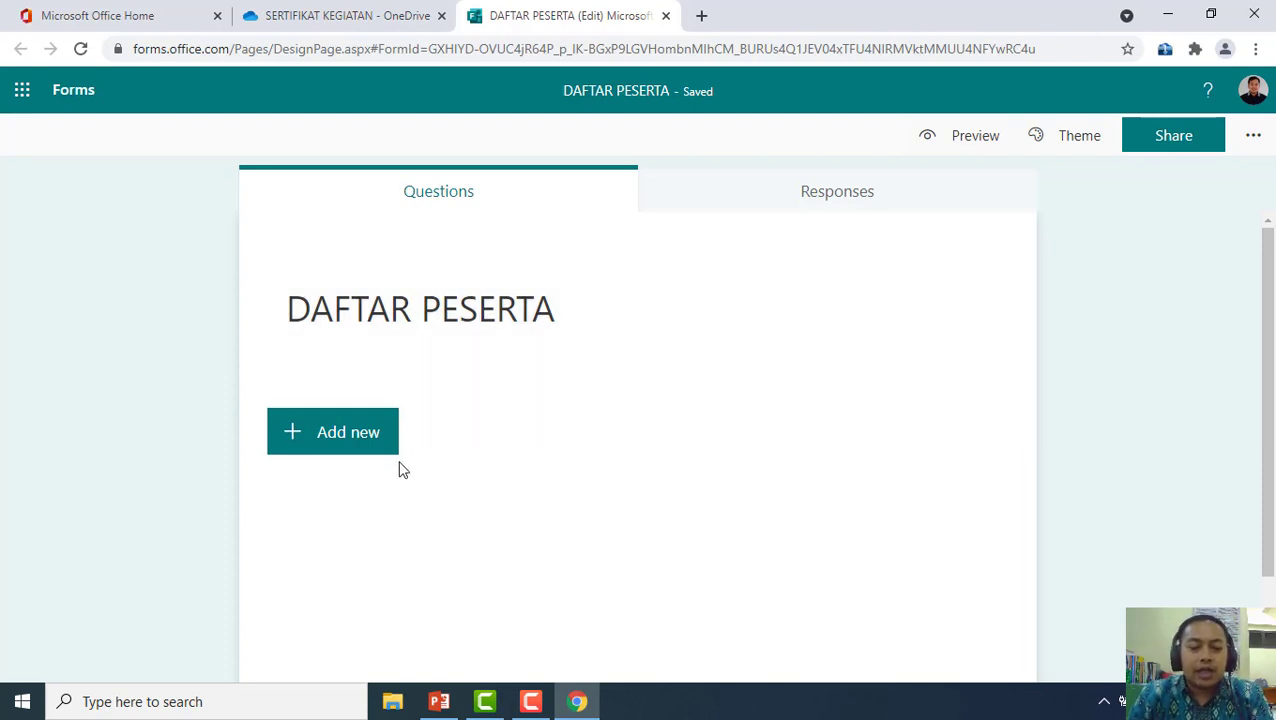
Add 'NAMA PESERTA' as question 1, a required text question
{"action": "left_click", "coordinate": [345, 441]}
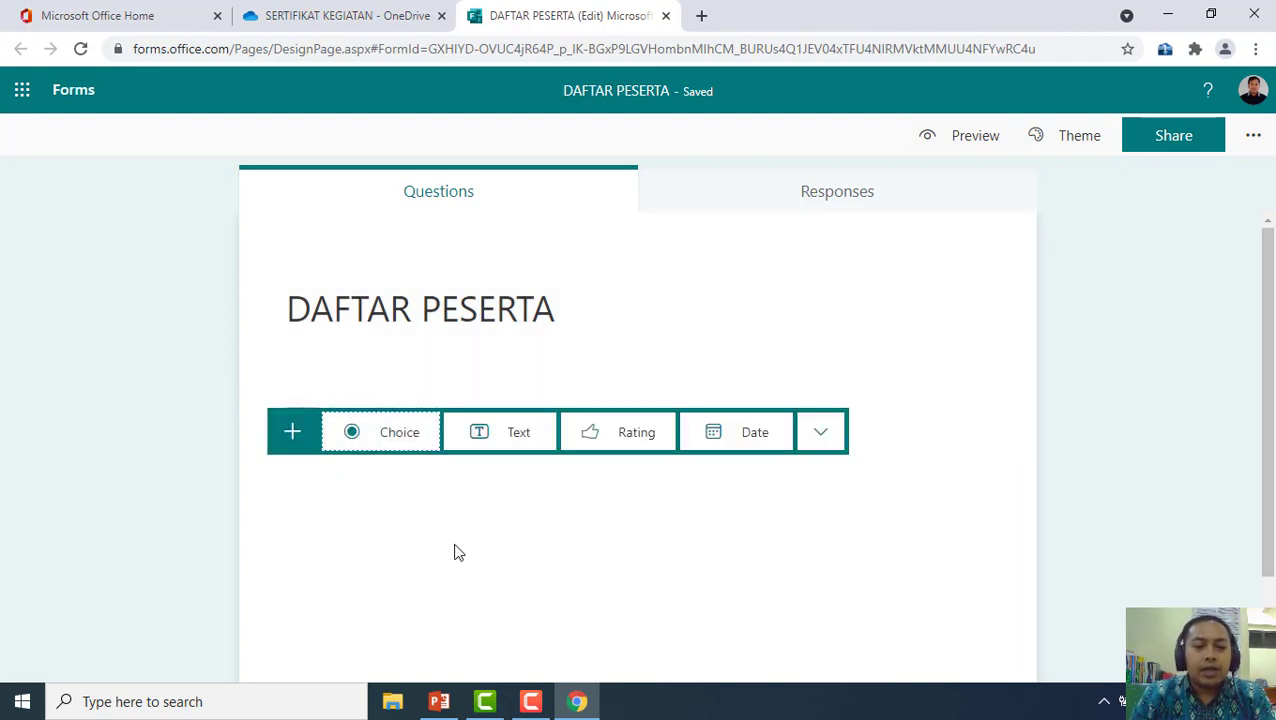
{"action": "left_click", "coordinate": [514, 447]}
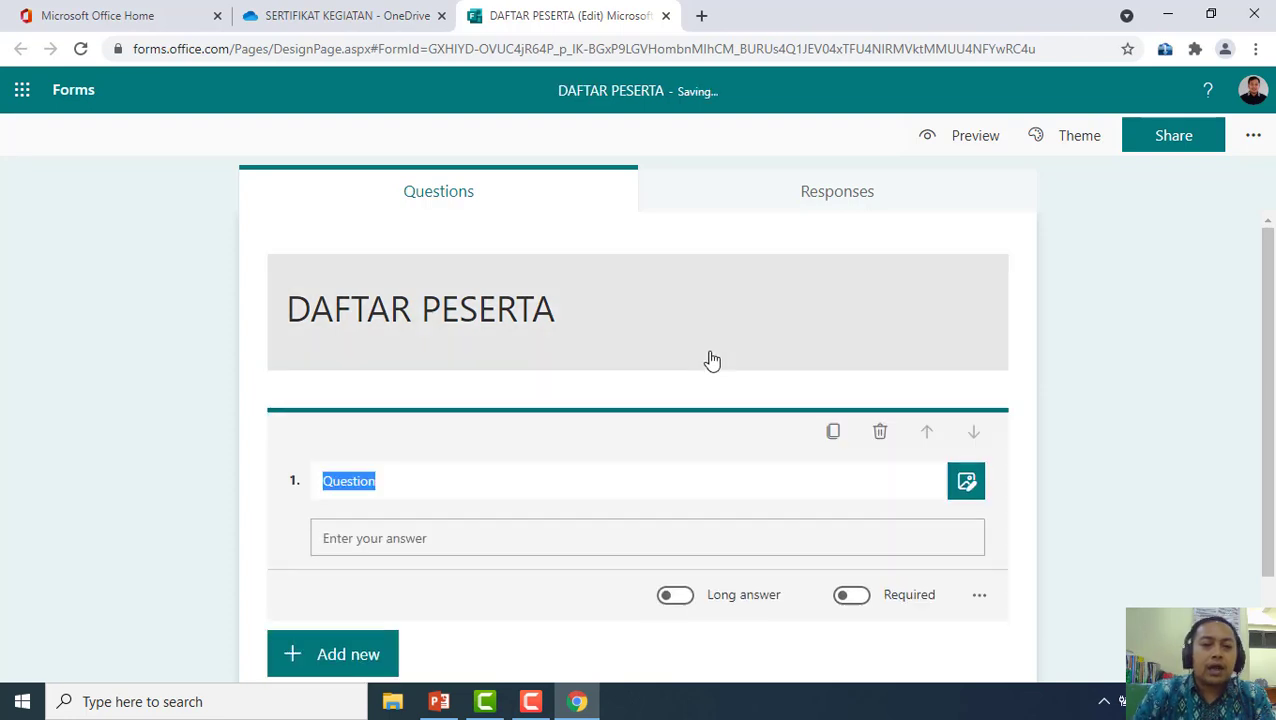
{"action": "type", "text": "NAMA PESERTA"}
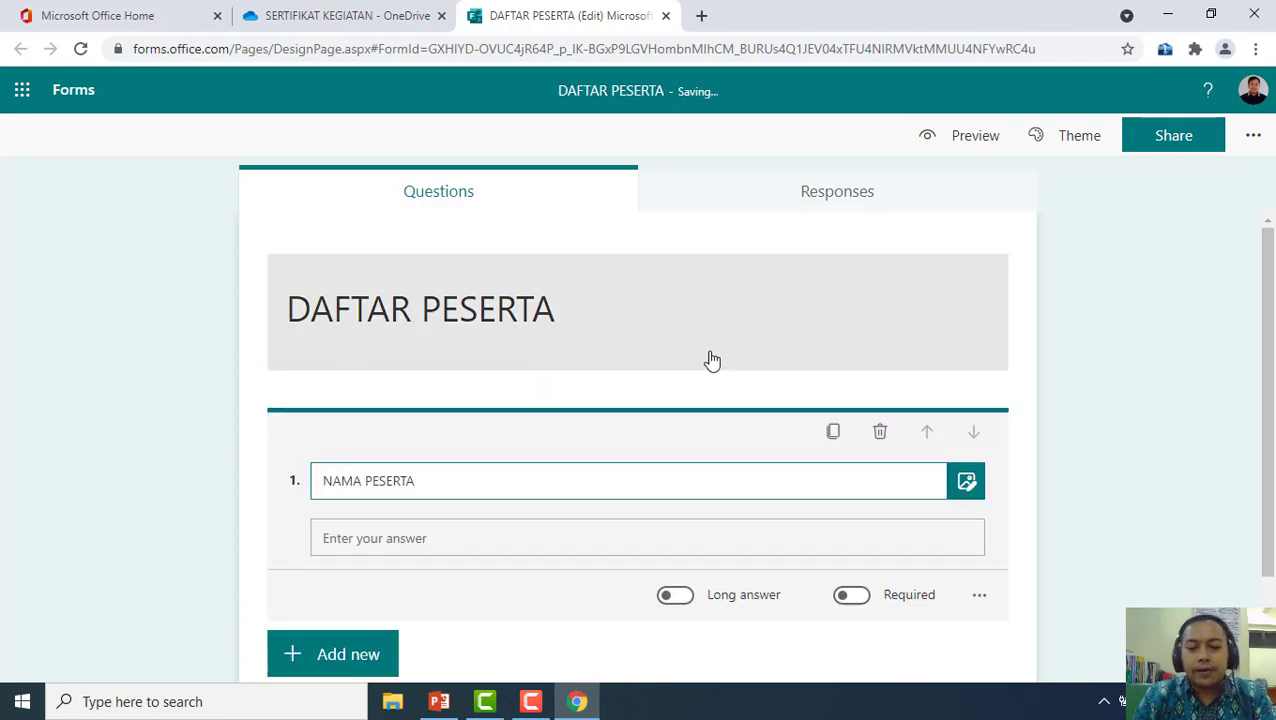
{"action": "left_click", "coordinate": [841, 597]}
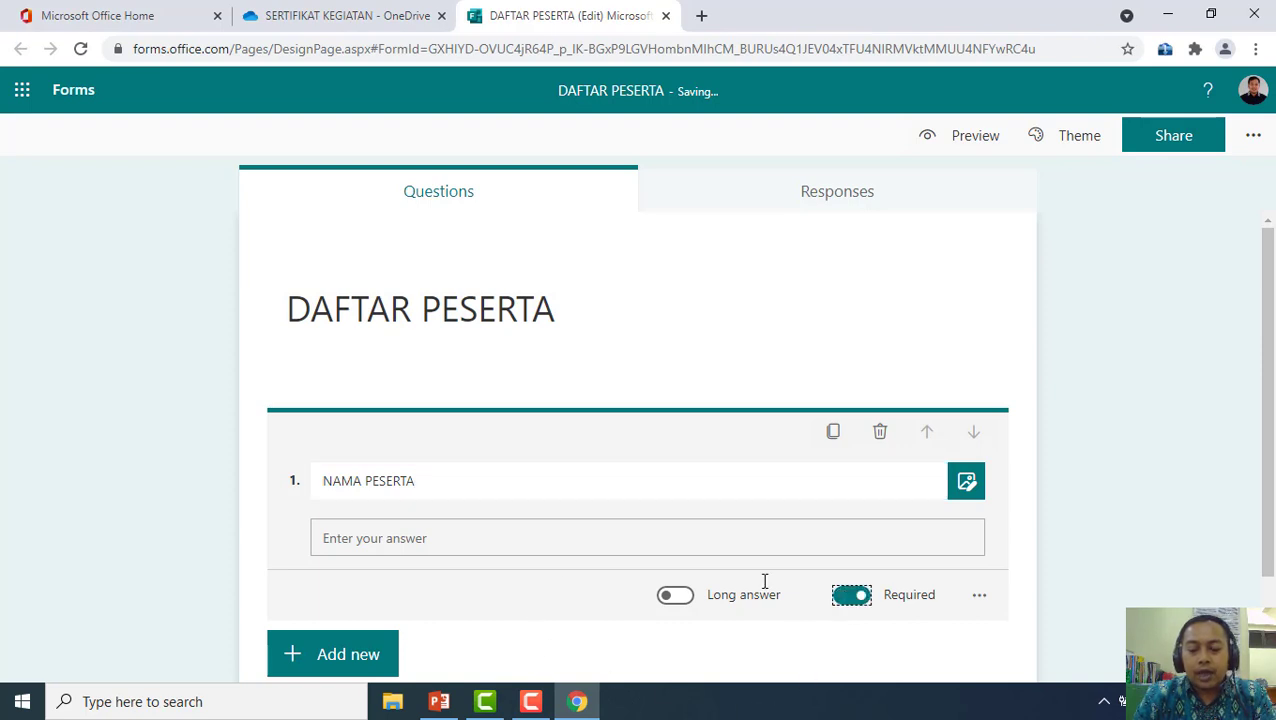
{"action": "scroll", "coordinate": [330, 540], "scroll_direction": "down", "scroll_amount": 1}
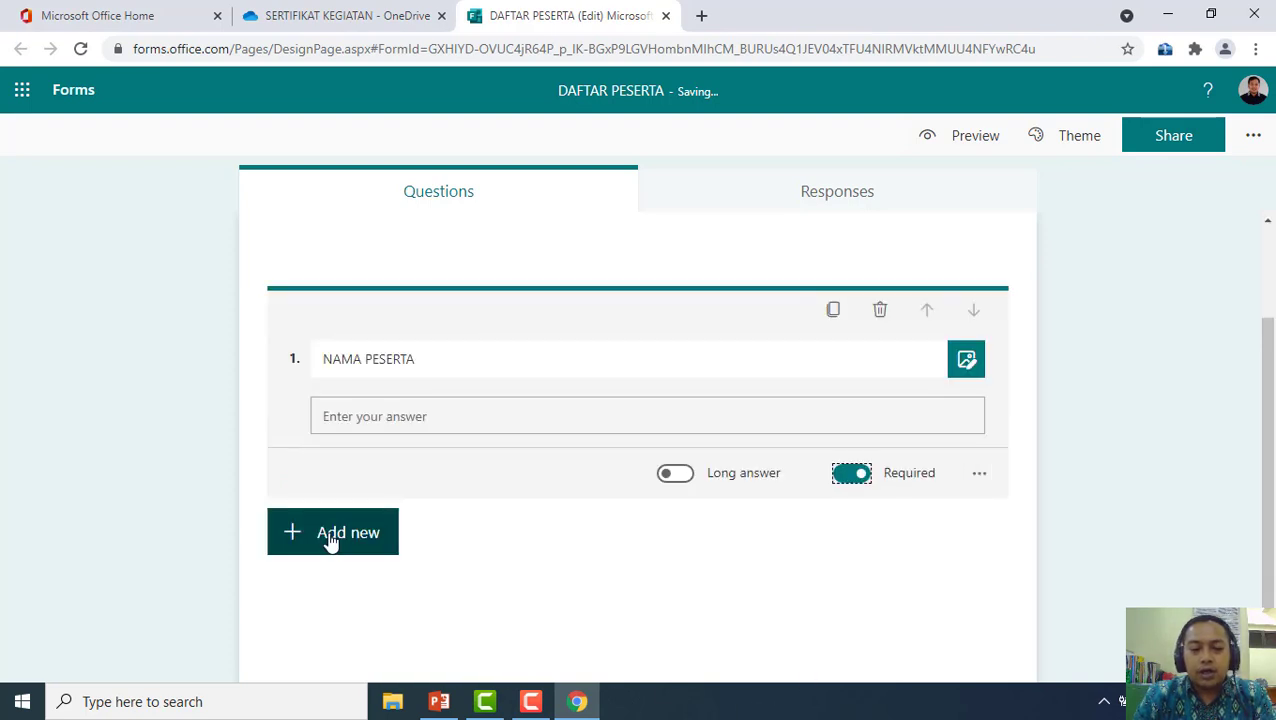
{"action": "left_click", "coordinate": [330, 540]}
{"action": "scroll", "coordinate": [407, 551], "scroll_direction": "up", "scroll_amount": 1}
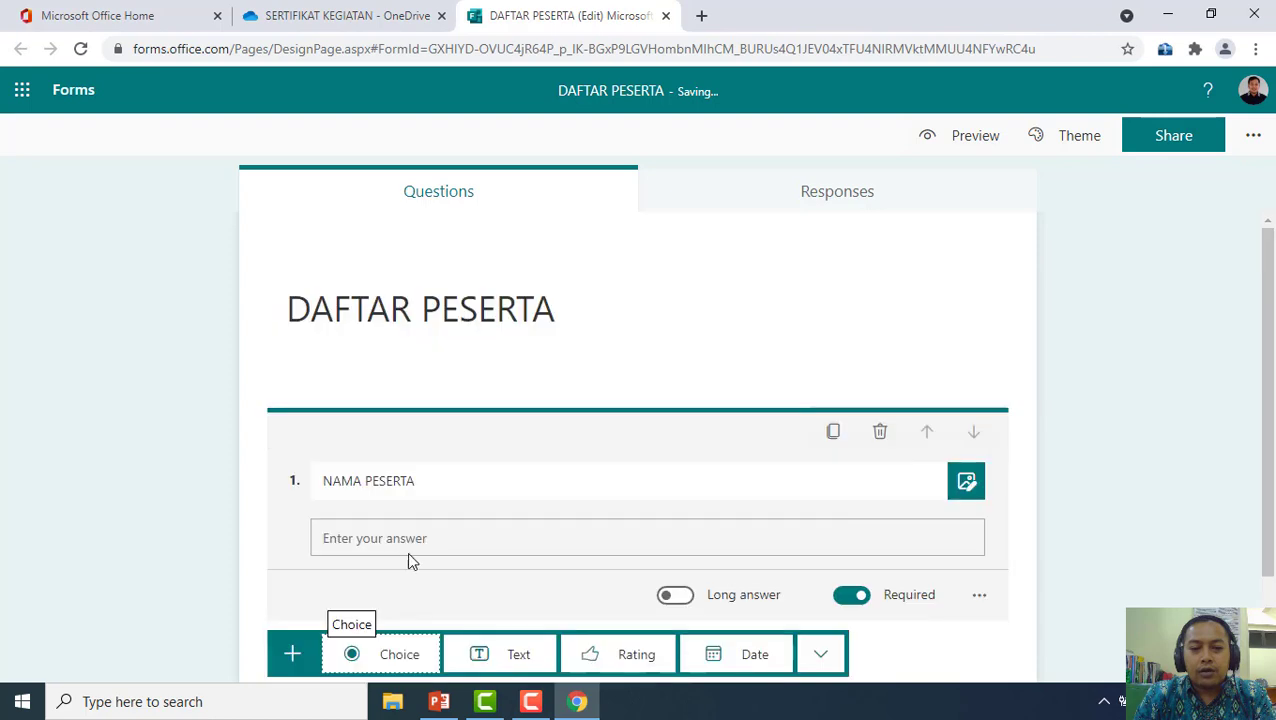
{"action": "scroll", "coordinate": [528, 585], "scroll_direction": "down", "scroll_amount": 1}
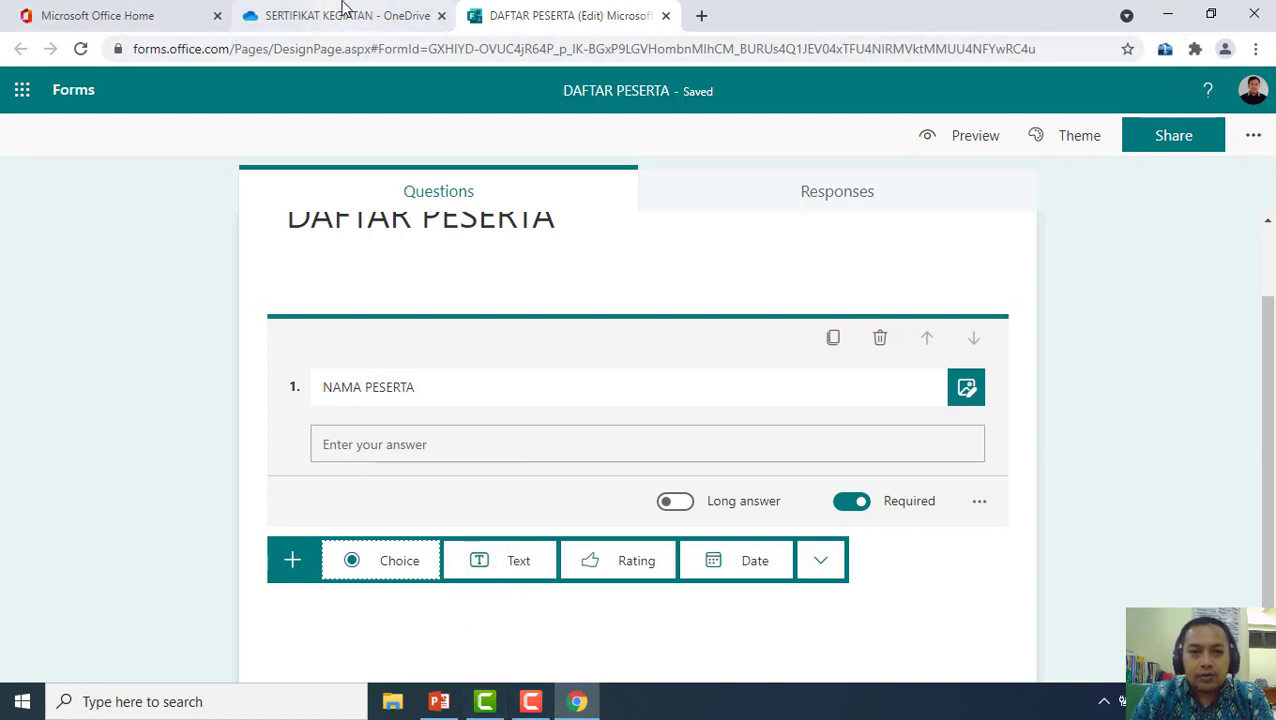
{"action": "left_click", "coordinate": [1167, 14]}
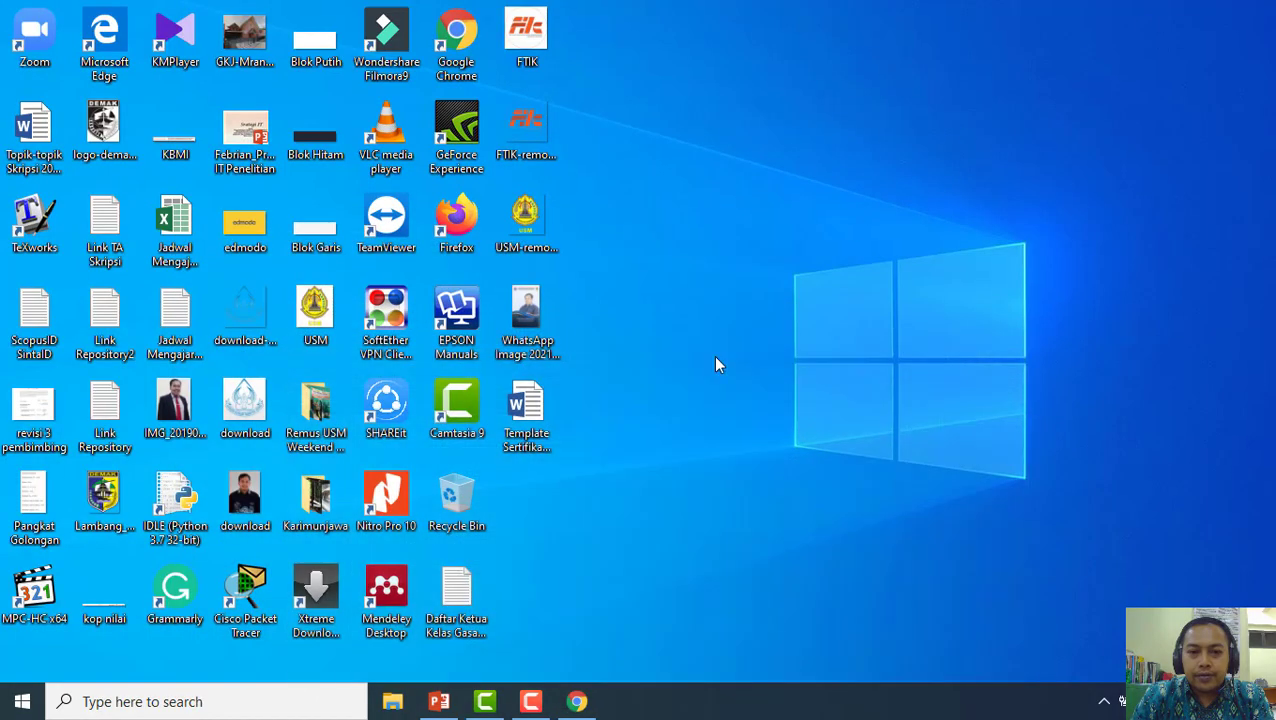
{"action": "double_click", "coordinate": [530, 410]}
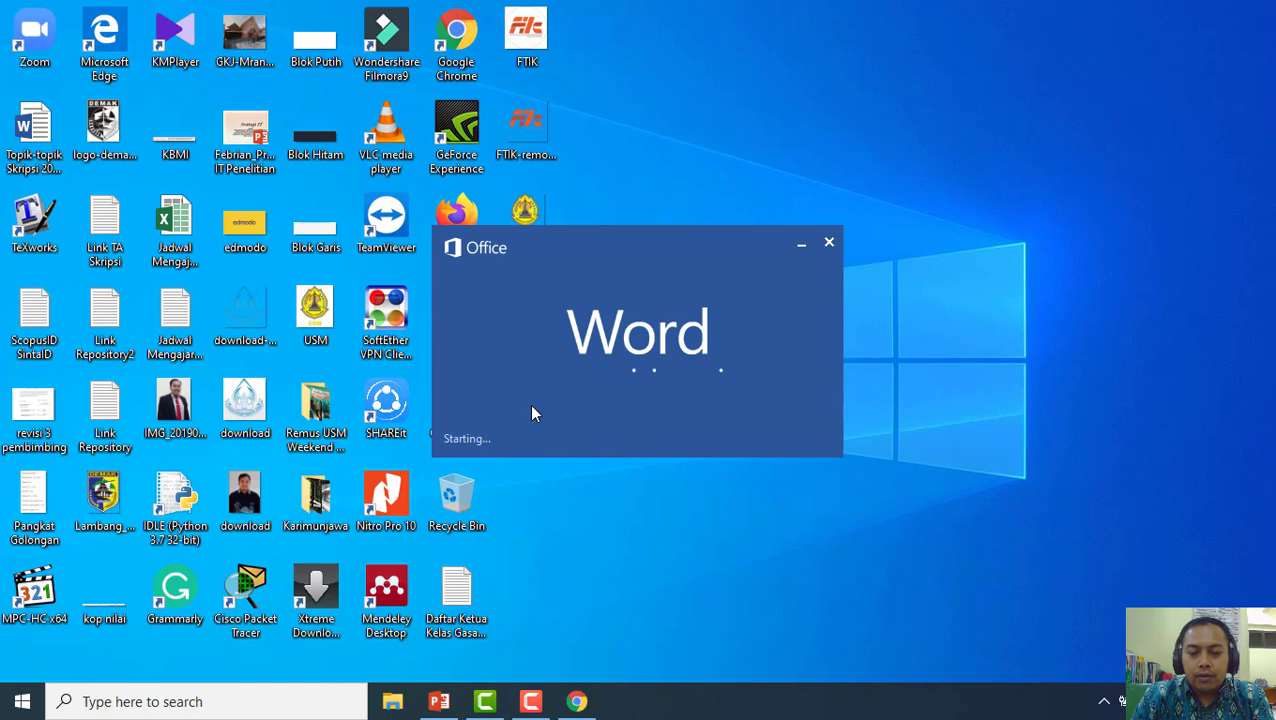
{"action": "scroll", "coordinate": [576, 455], "scroll_direction": "down", "scroll_amount": 3}
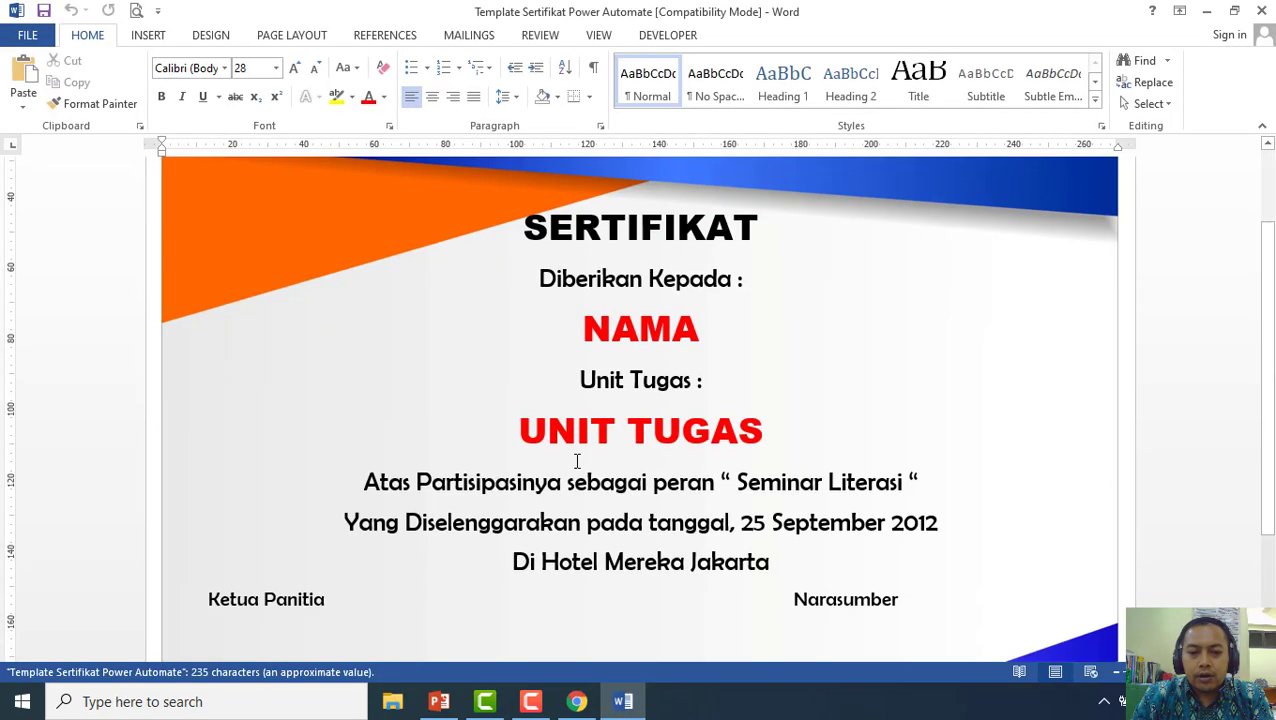
{"action": "left_click", "coordinate": [1261, 10]}
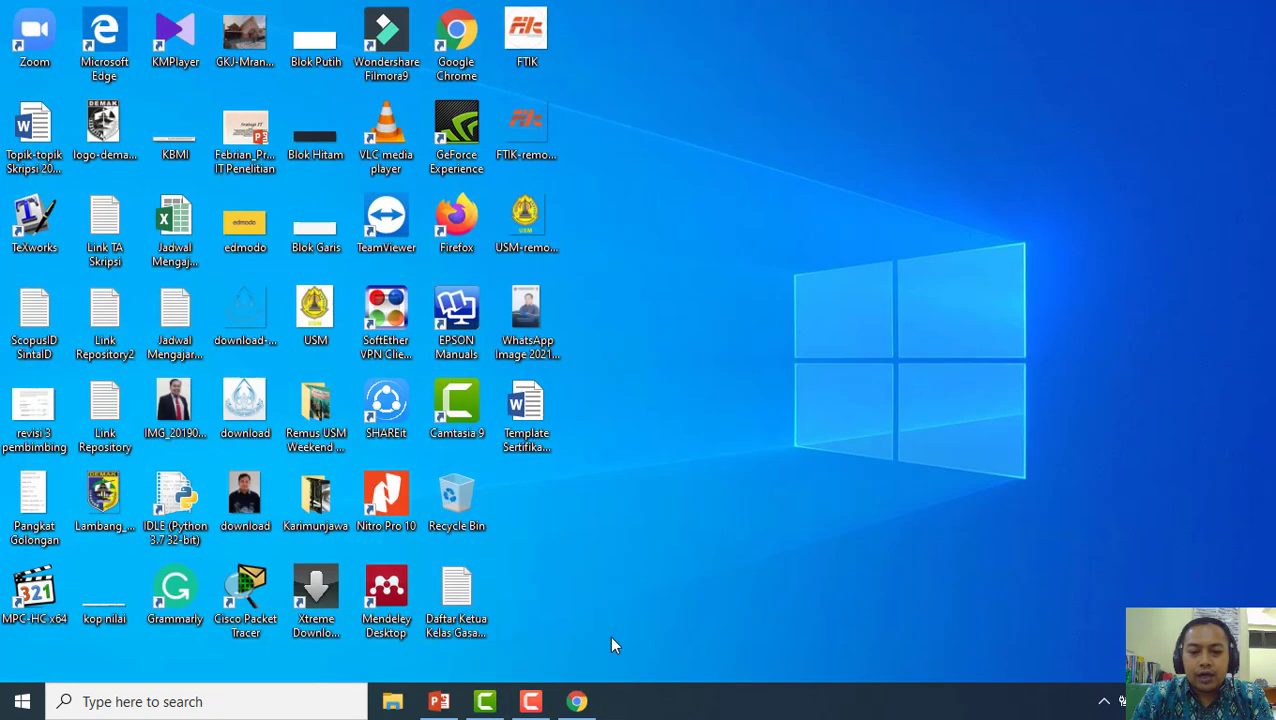
{"action": "left_click", "coordinate": [576, 701]}
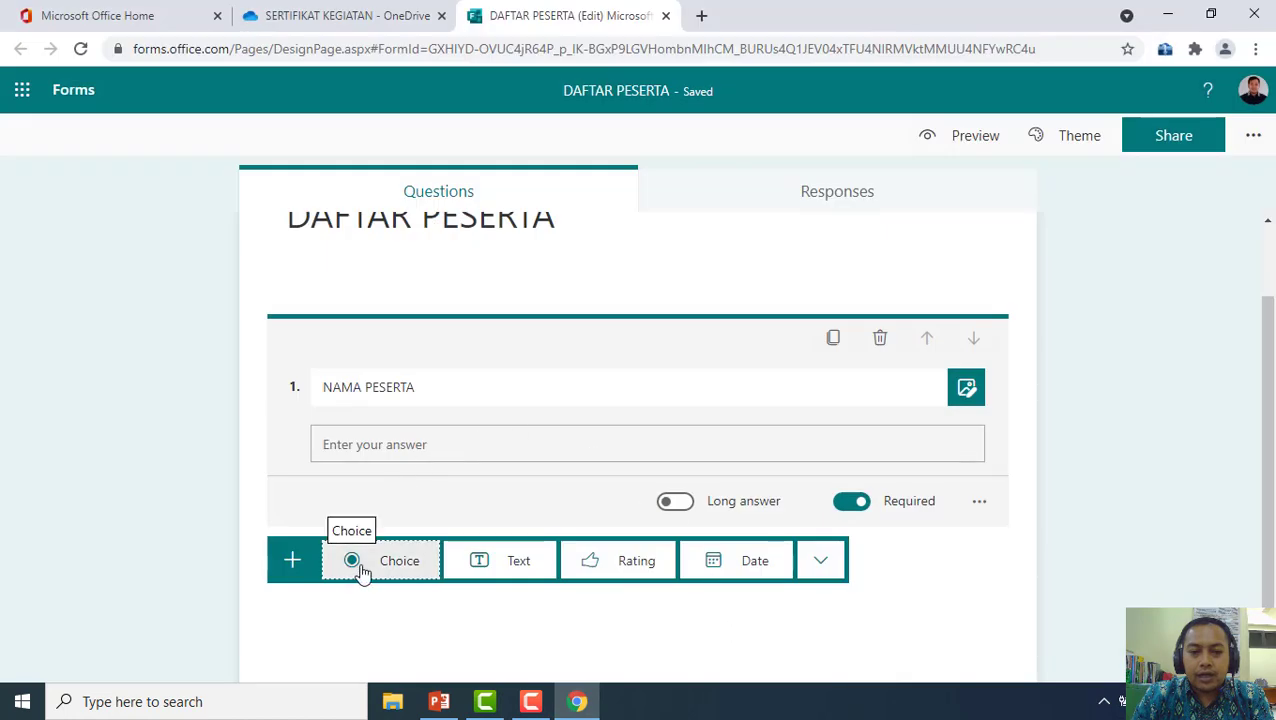
Add 'UNIT TUGAS' as question 2, a text question
{"action": "left_click", "coordinate": [498, 562]}
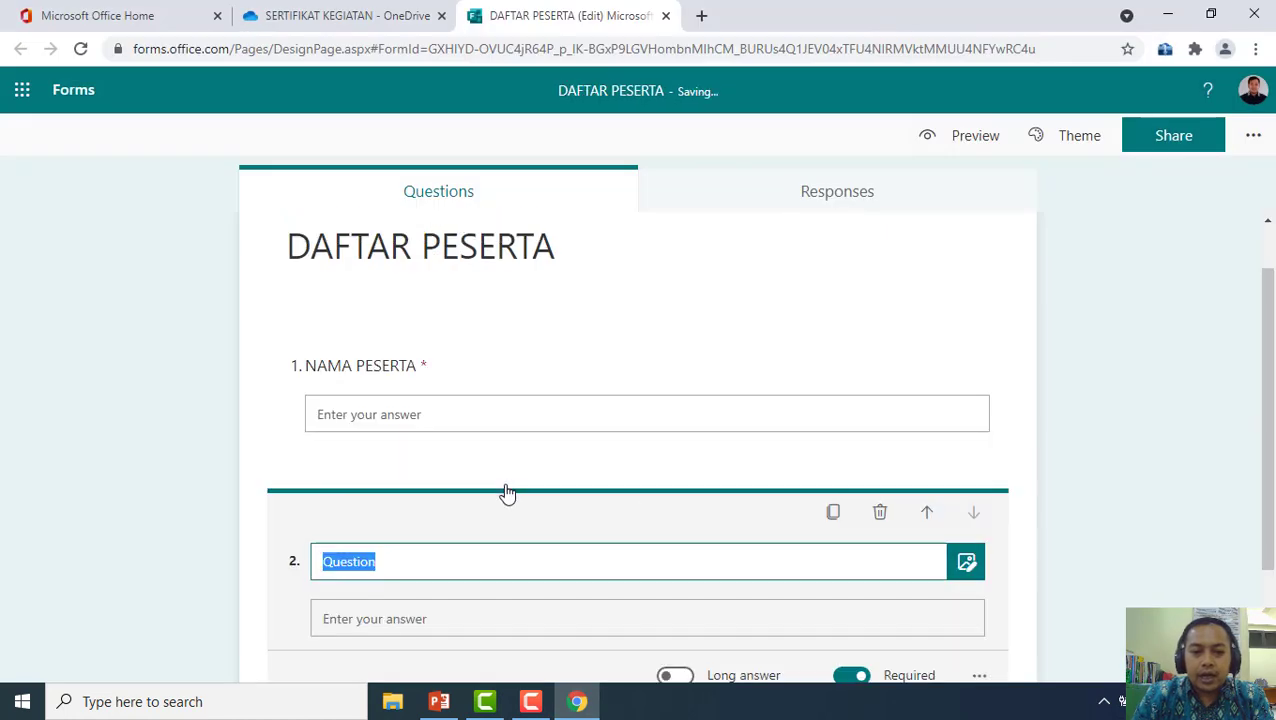
{"action": "type", "text": "UNIT"}
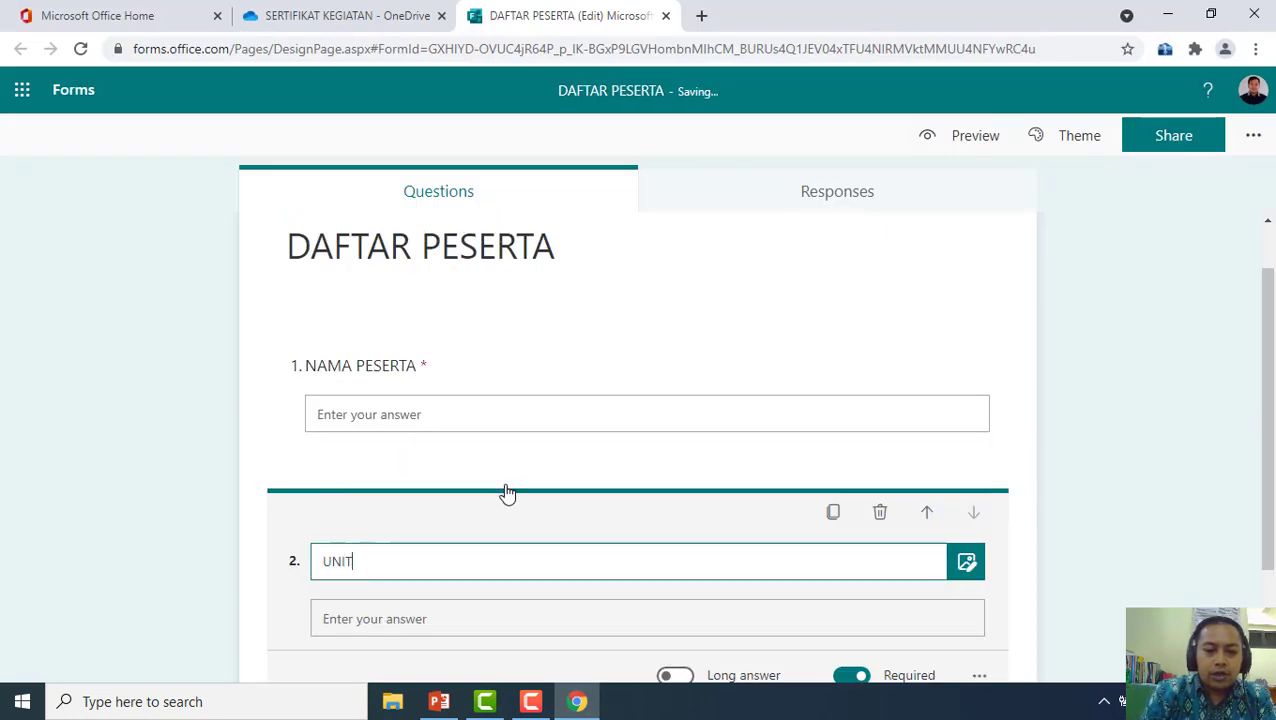
{"action": "type", "text": " TUGAS"}
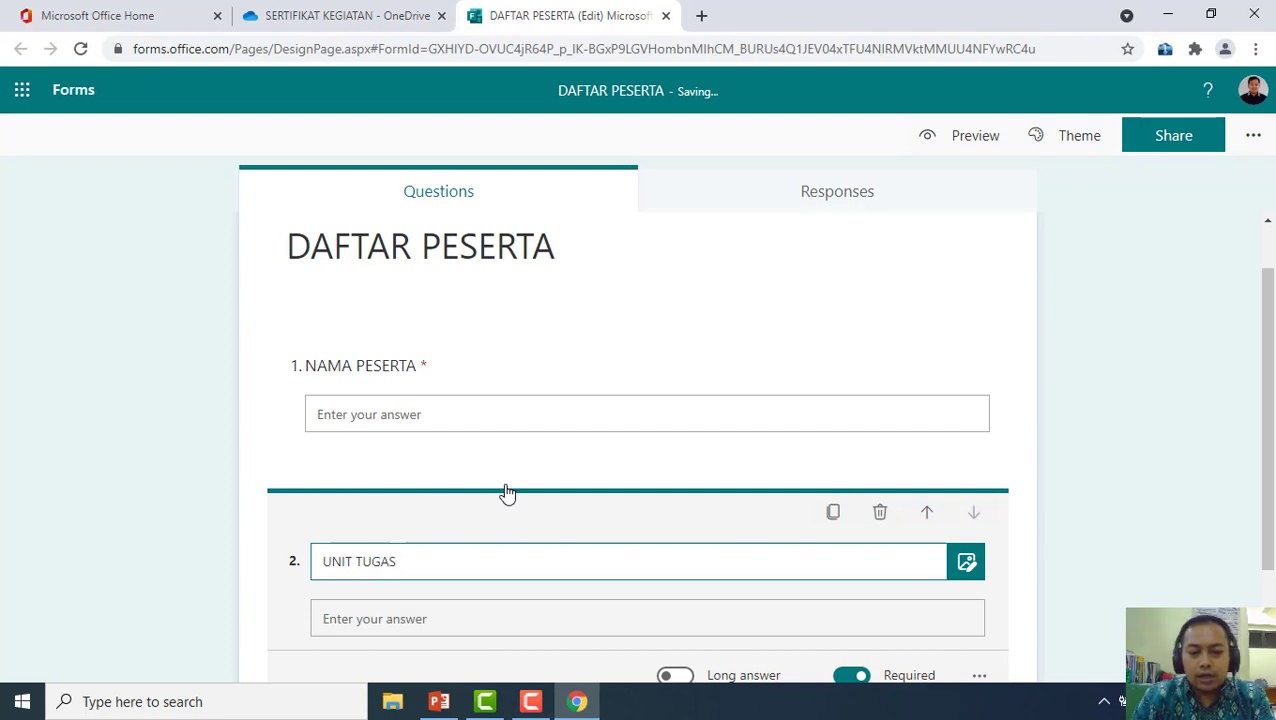
{"action": "scroll", "coordinate": [504, 524], "scroll_direction": "down", "scroll_amount": 2}
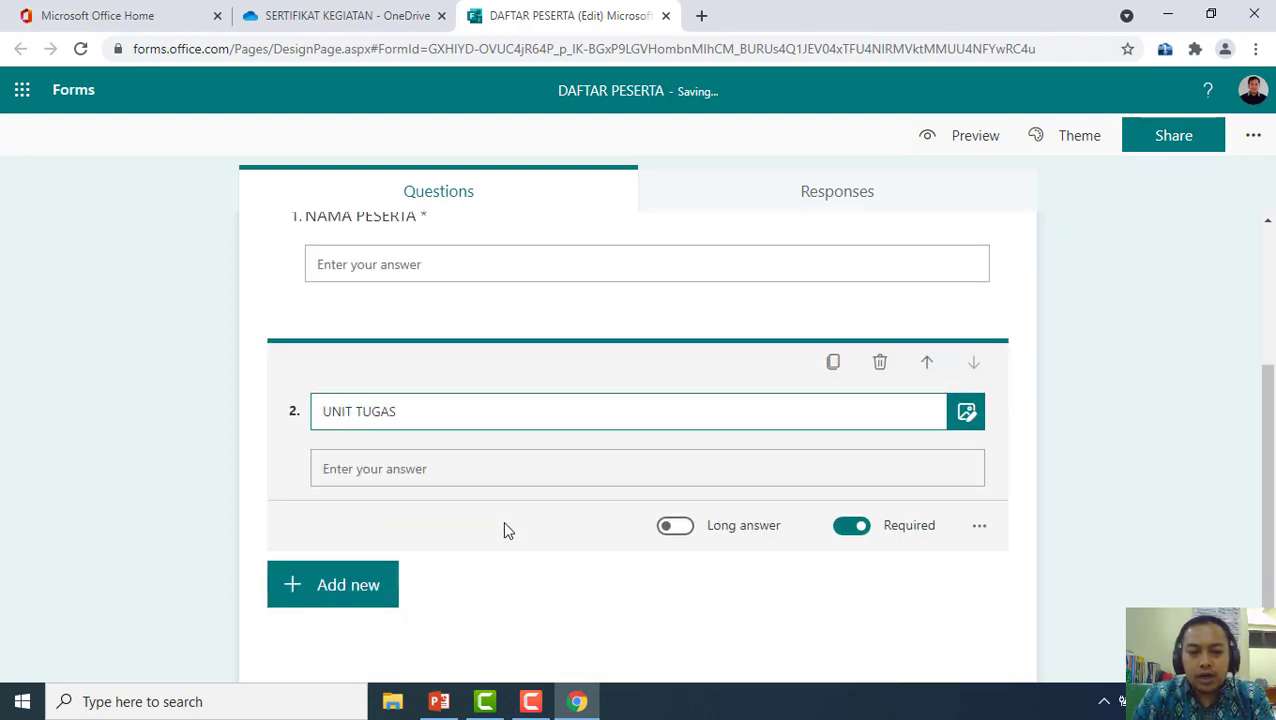
{"action": "left_click", "coordinate": [319, 600]}
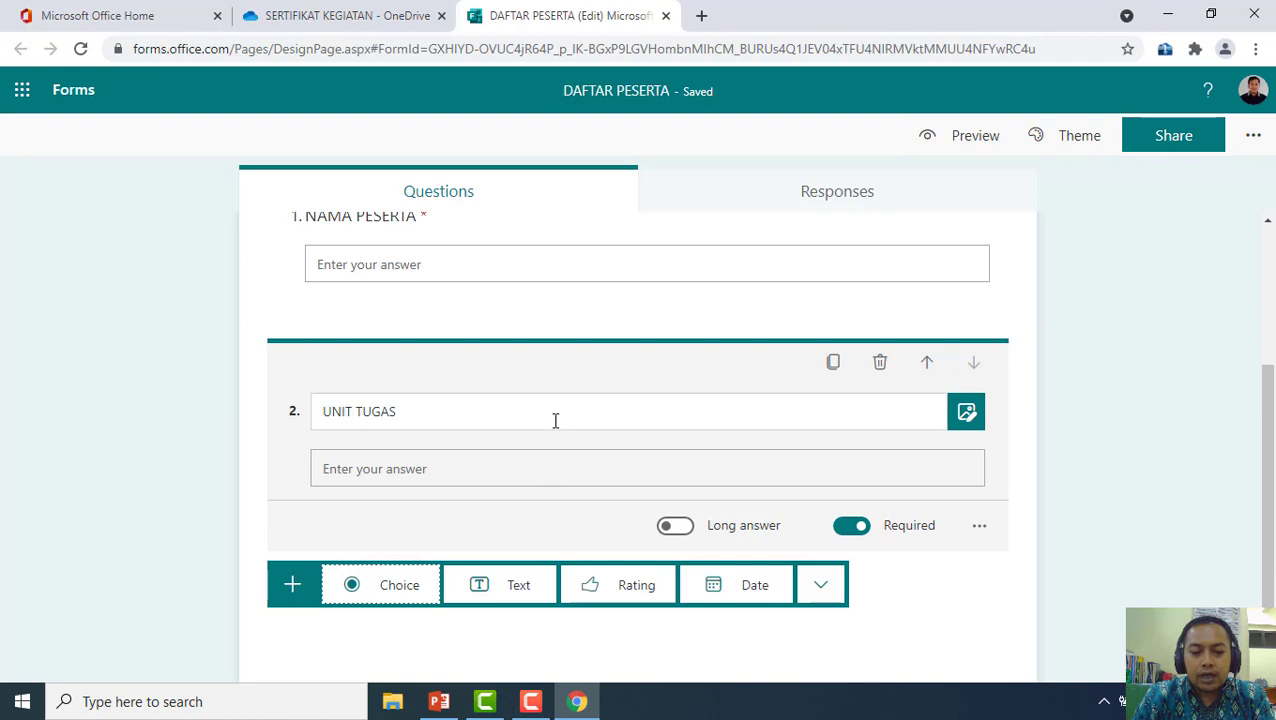
Add a choice question titled PERAN with first option 'Peserta'
{"action": "left_click", "coordinate": [386, 595]}
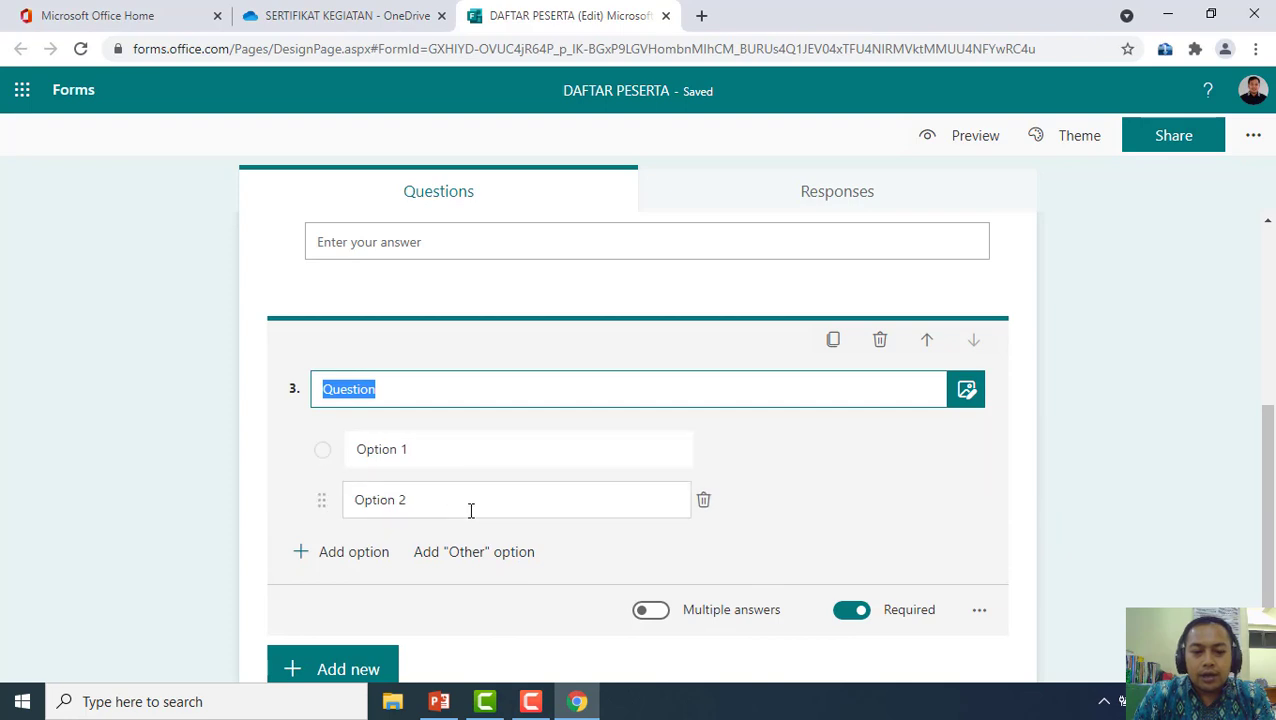
{"action": "type", "text": "PERA"}
{"action": "type", "text": "N"}
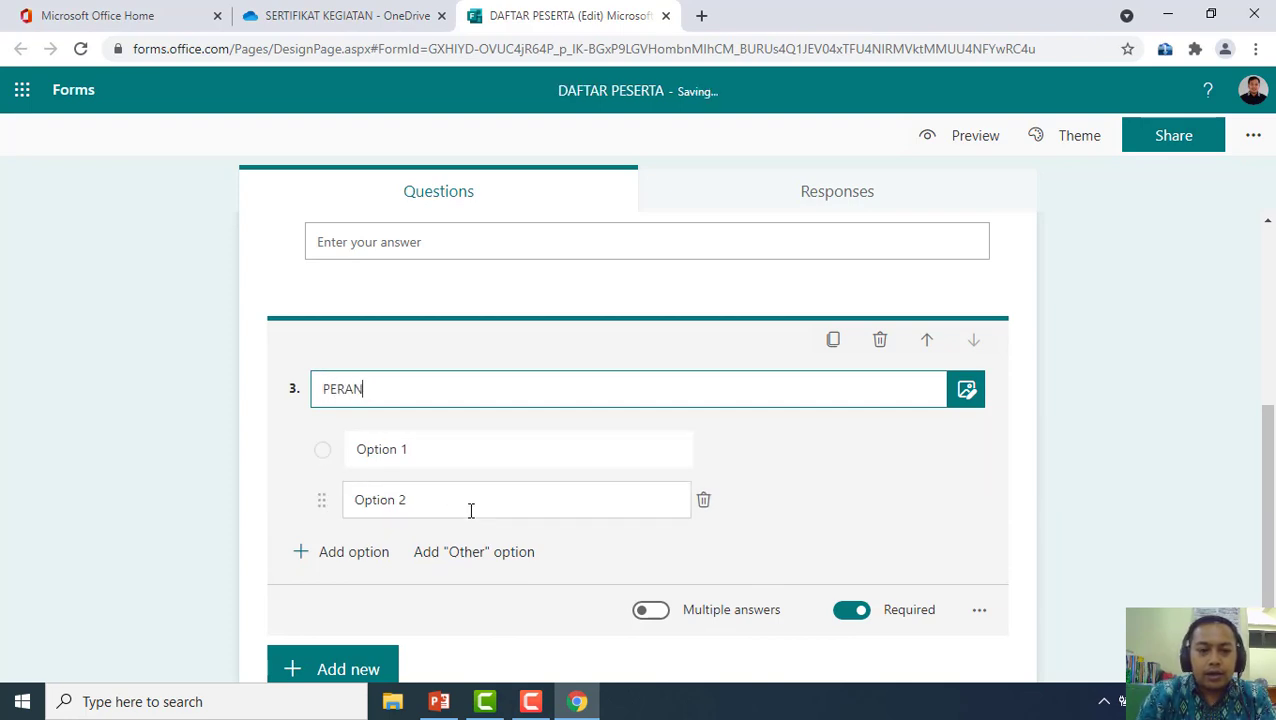
{"action": "left_click", "coordinate": [440, 445]}
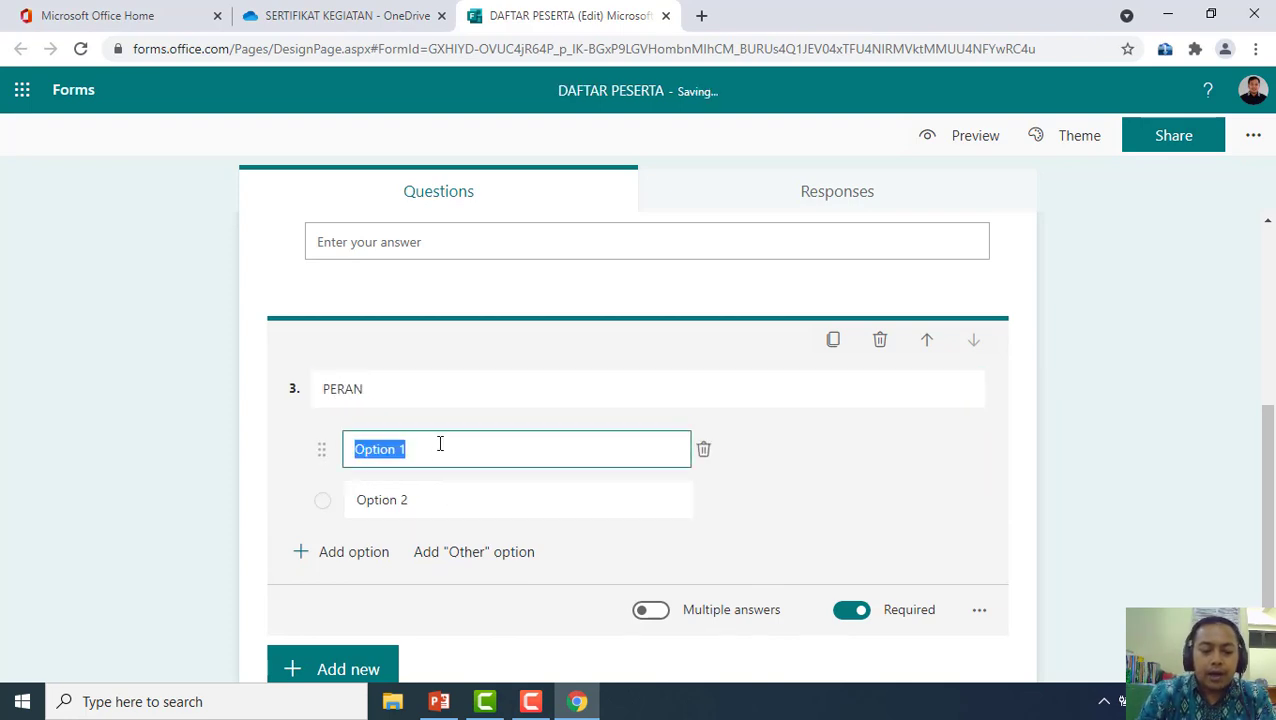
{"action": "type", "text": "P"}
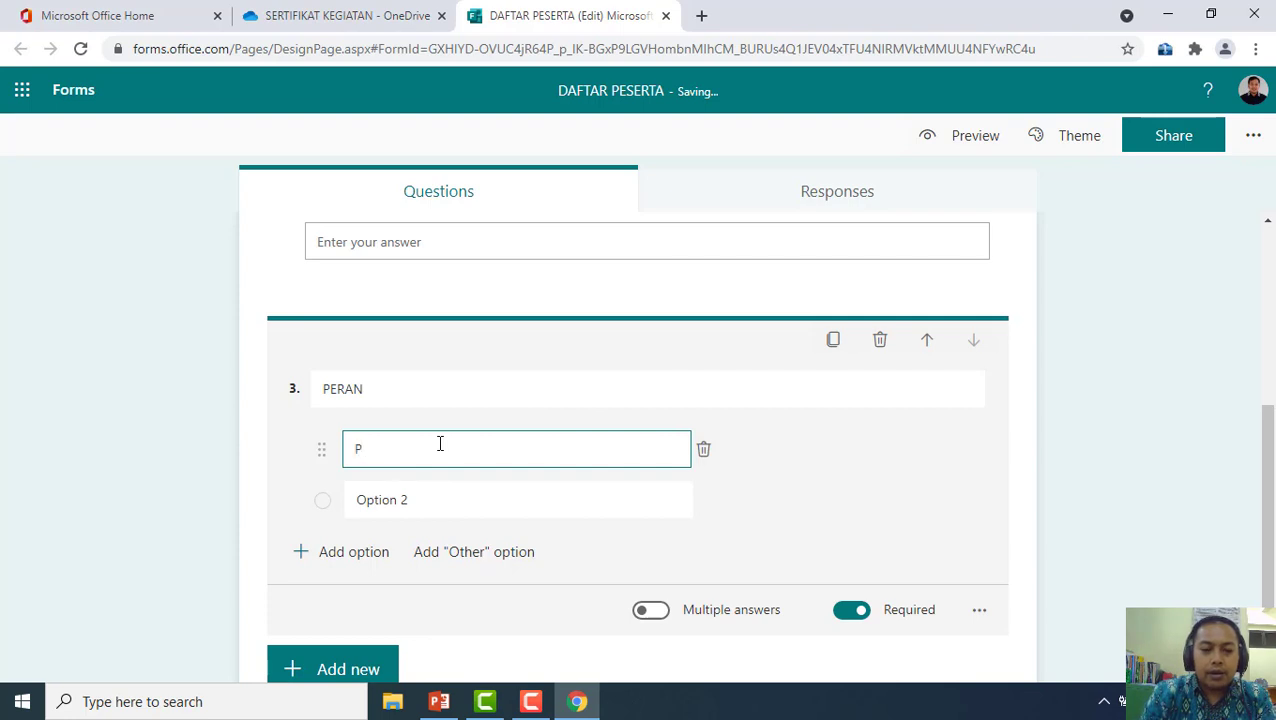
{"action": "key", "text": "BackSpace"}
{"action": "type", "text": "Panit"}
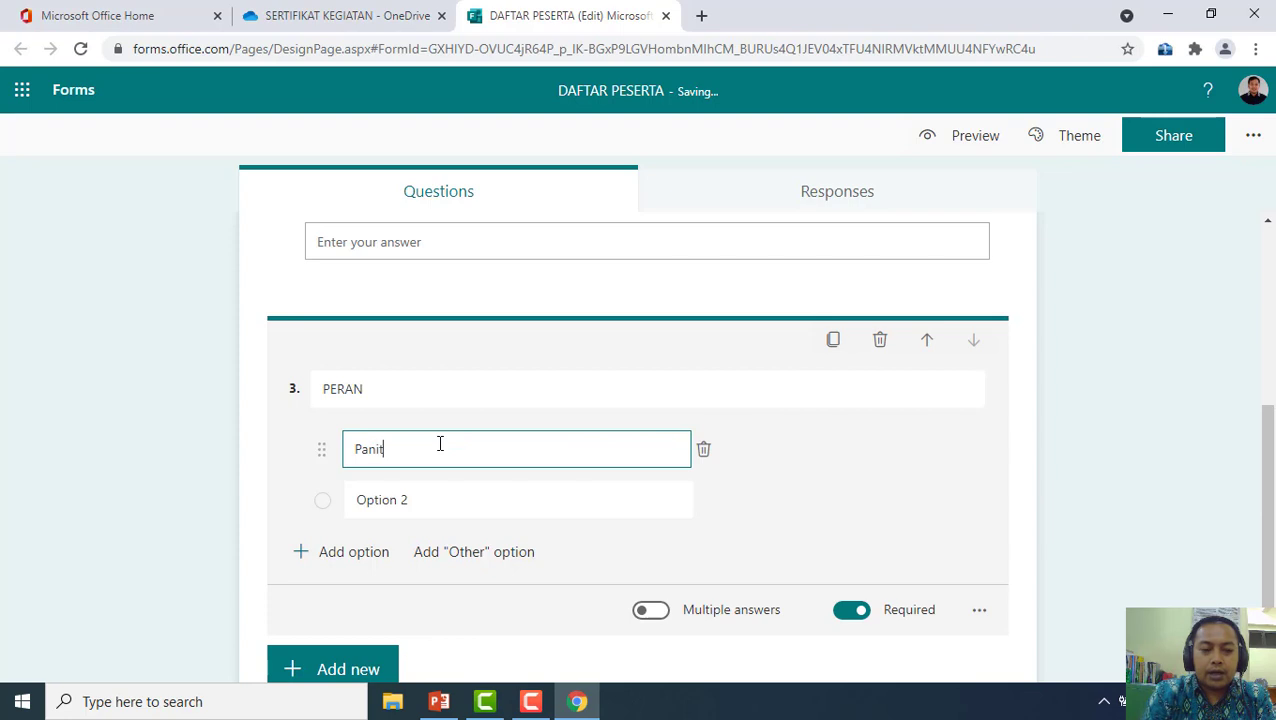
{"action": "type", "text": "ia"}
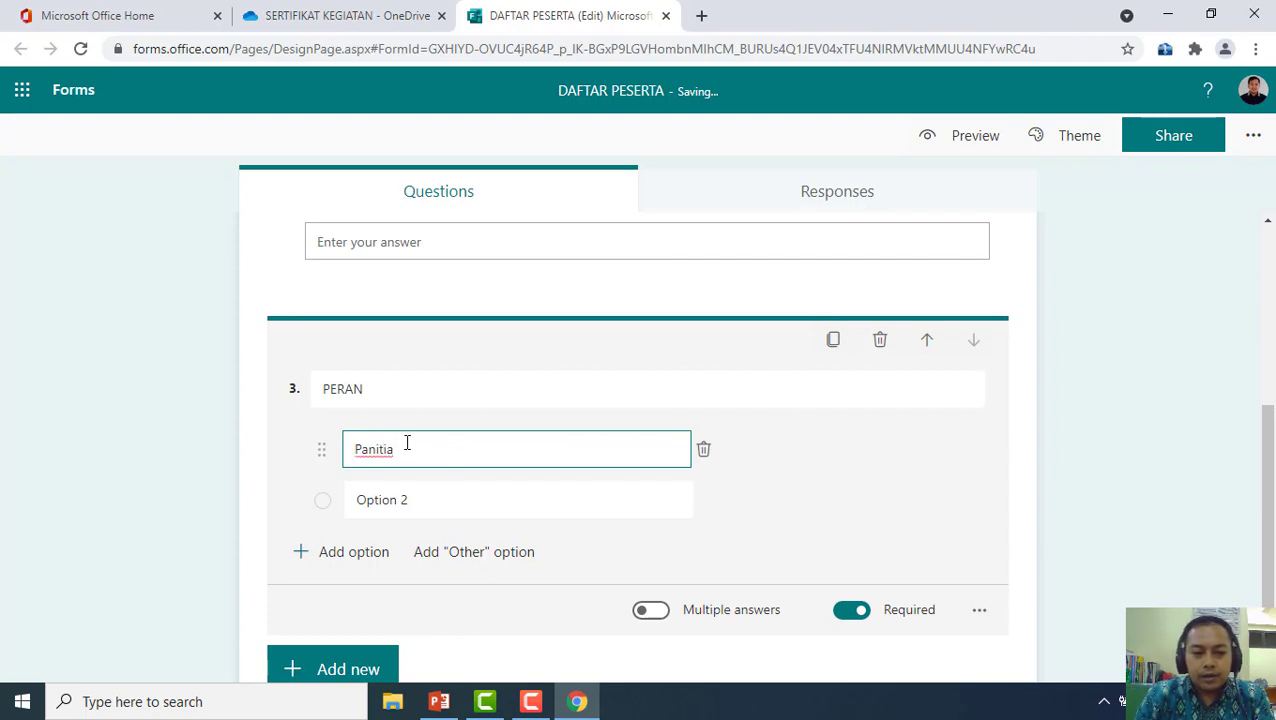
{"action": "left_click_drag", "start_coordinate": [408, 443], "coordinate": [337, 449]}
{"action": "type", "text": "Pesert"}
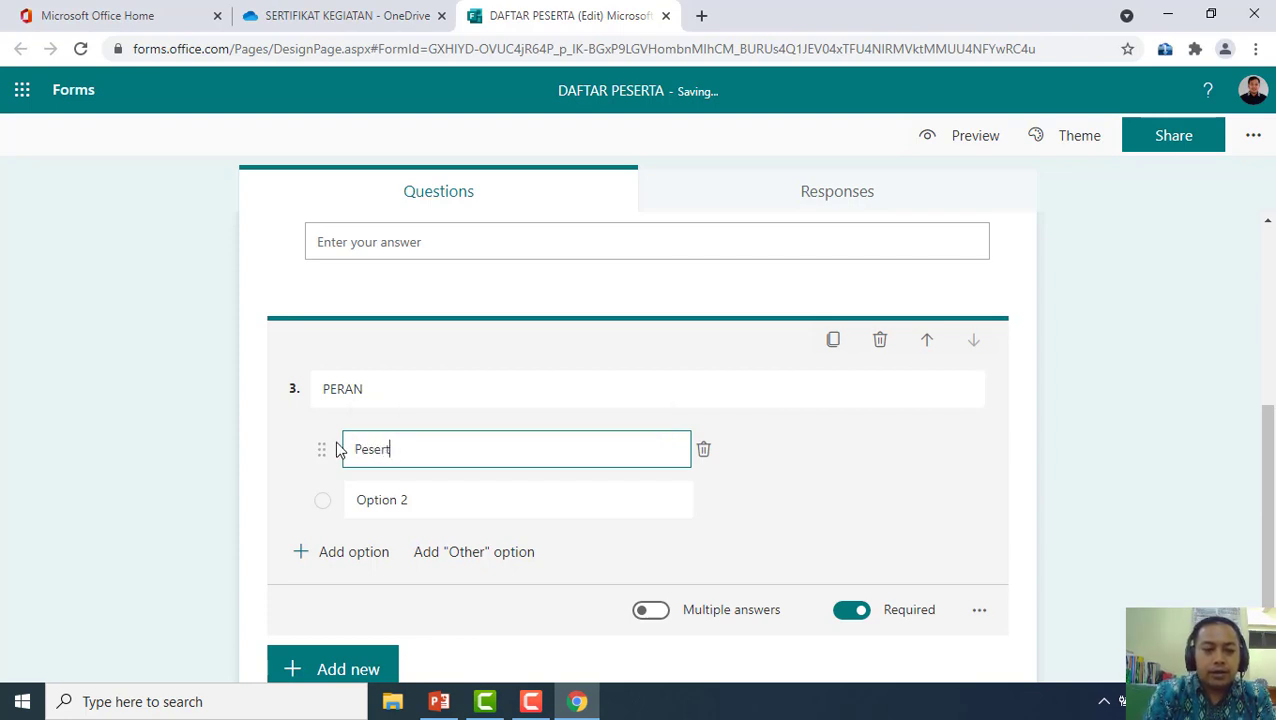
{"action": "type", "text": "a"}
Add PERAN options 'Panitia' and 'Nara Sumber', then delete the empty fourth option
{"action": "left_click", "coordinate": [427, 504]}
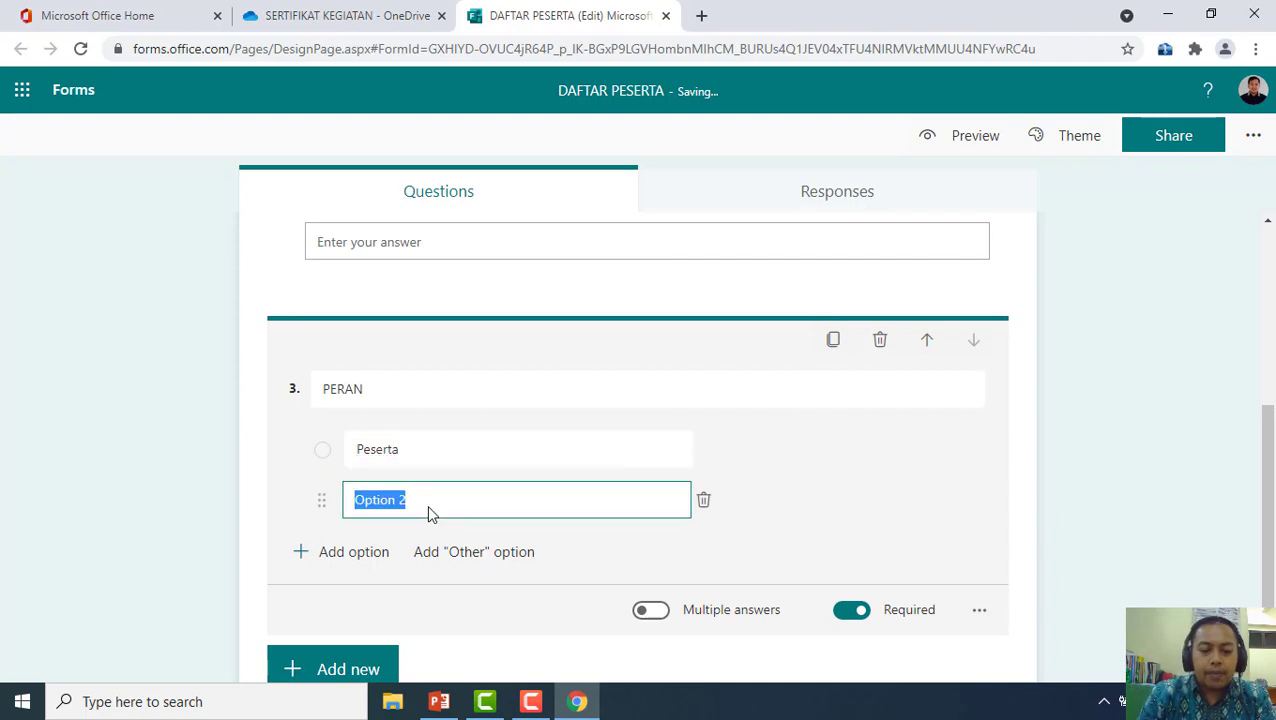
{"action": "type", "text": "Panitia"}
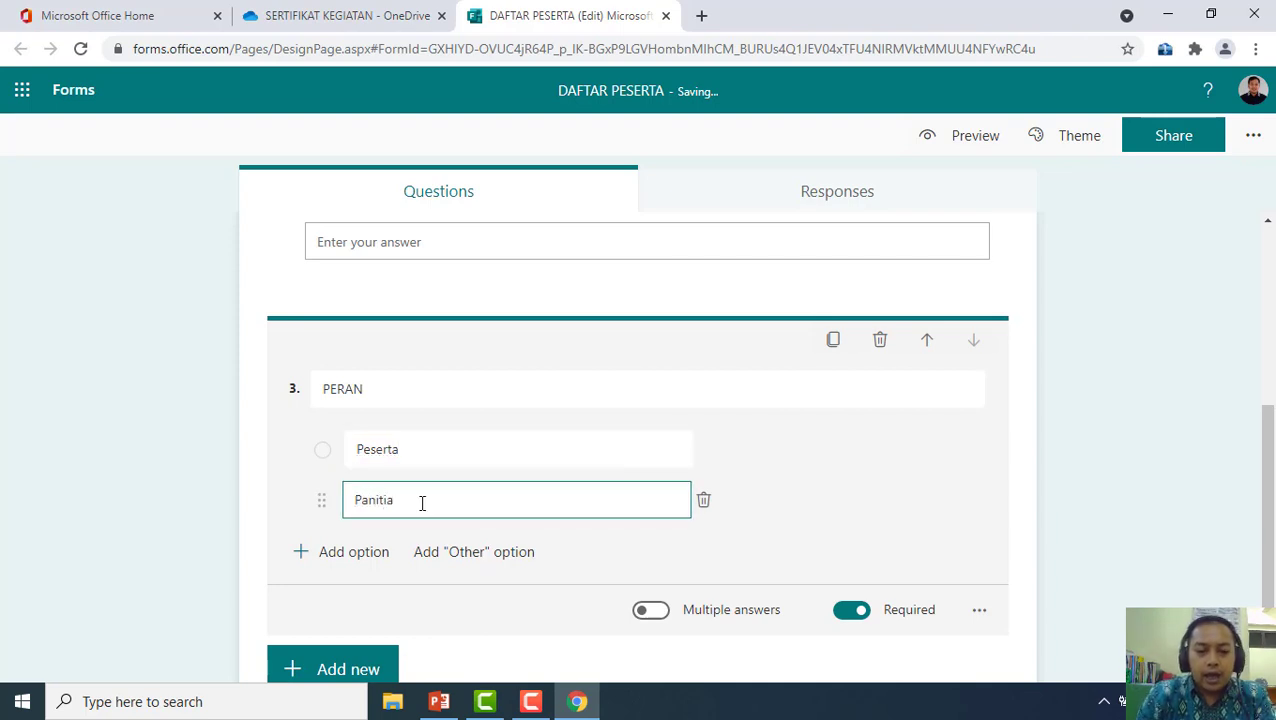
{"action": "left_click", "coordinate": [380, 555]}
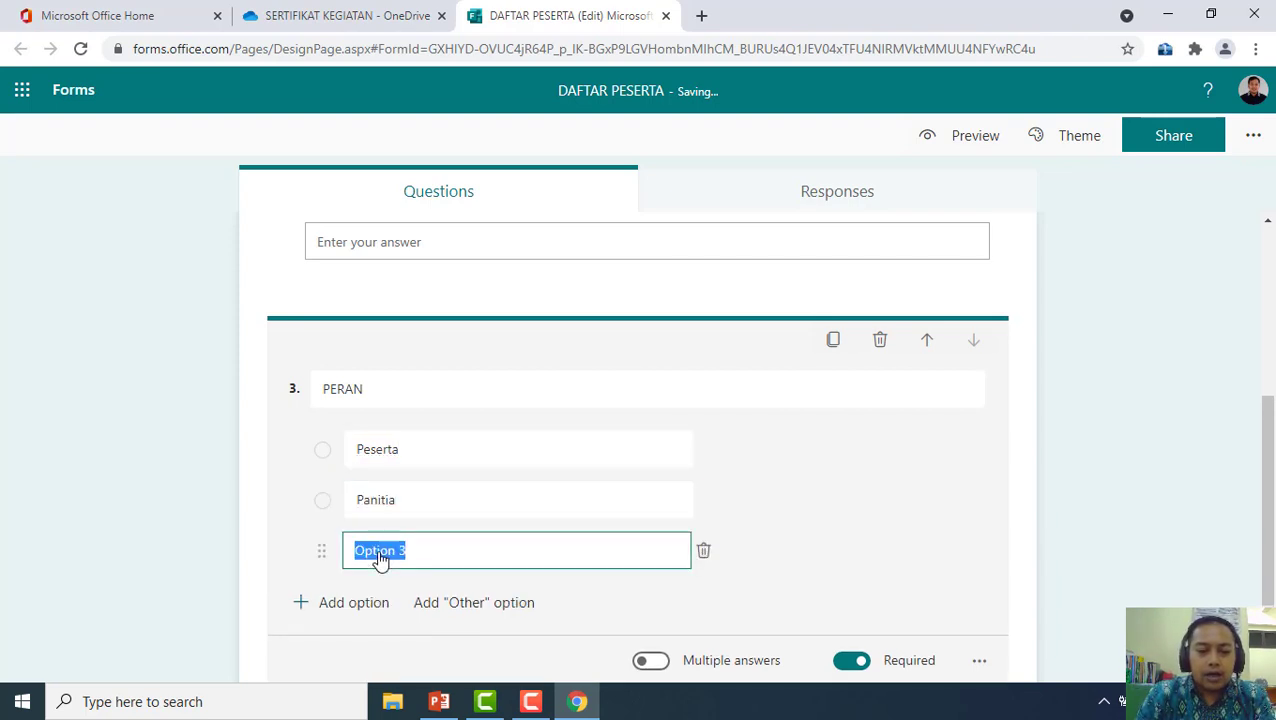
{"action": "type", "text": "Nara A"}
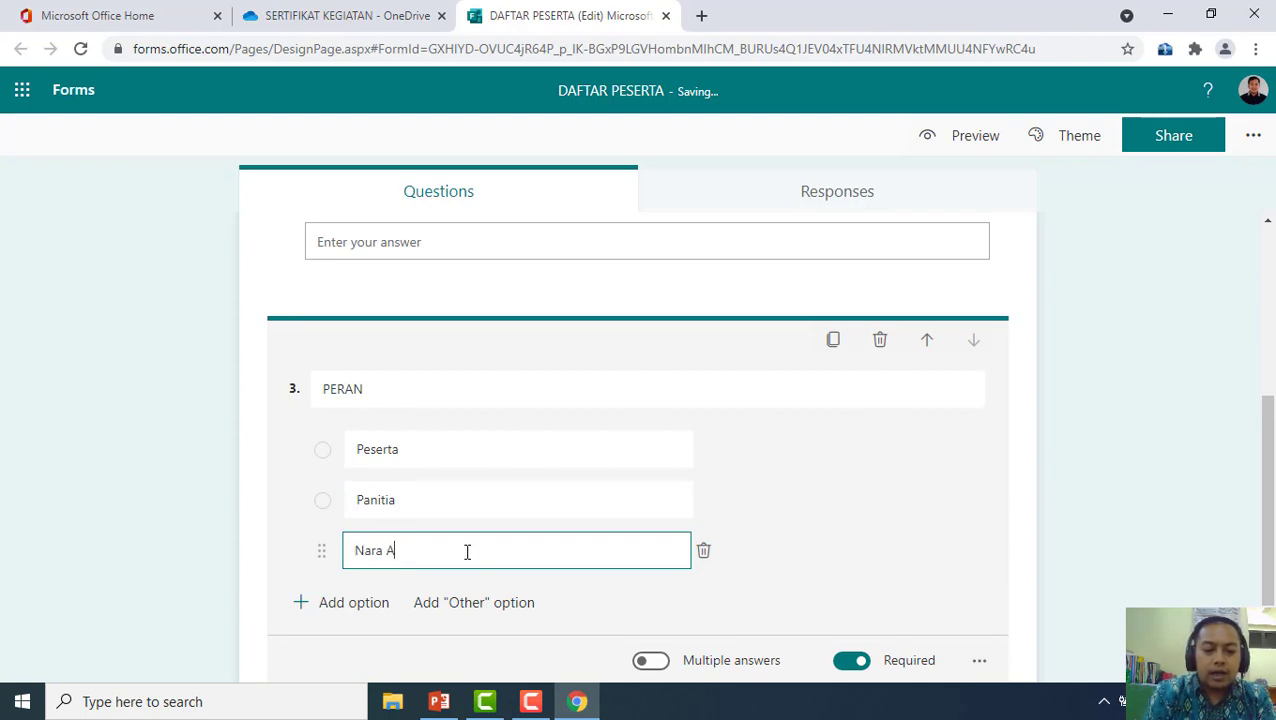
{"action": "key", "text": "BackSpace"}
{"action": "type", "text": "Sumber"}
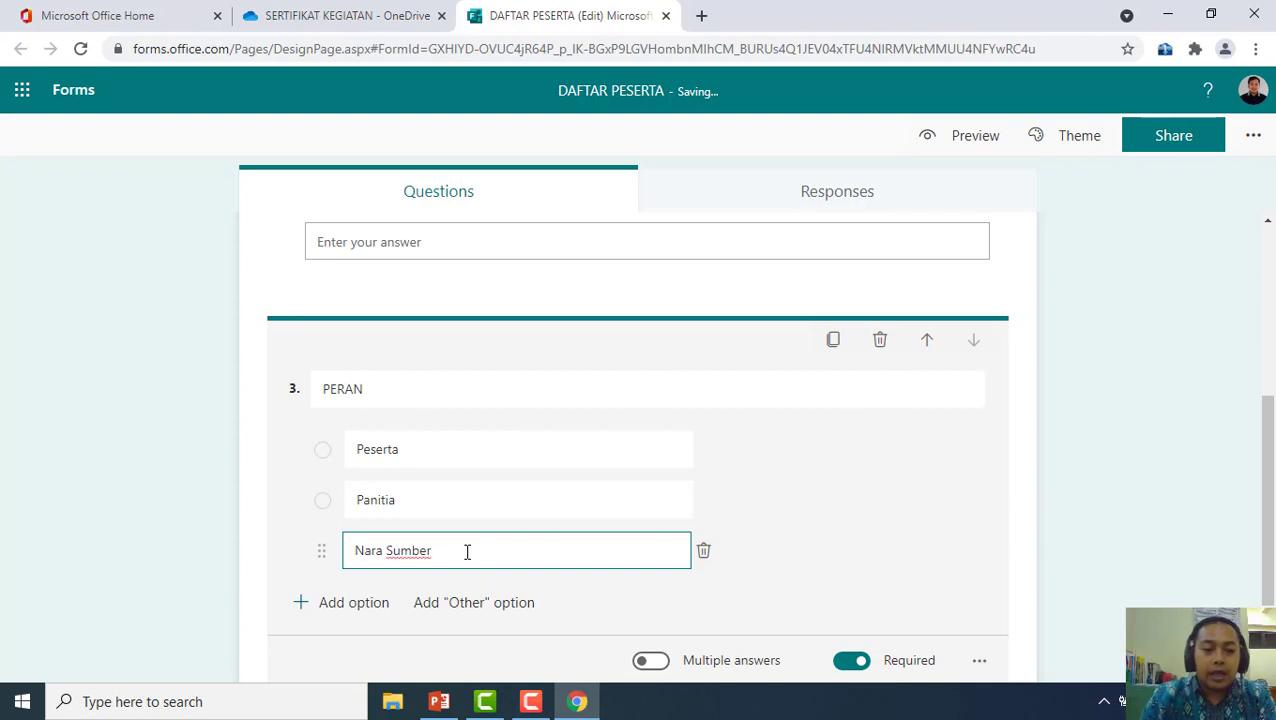
{"action": "scroll", "coordinate": [517, 465], "scroll_direction": "down", "scroll_amount": 2}
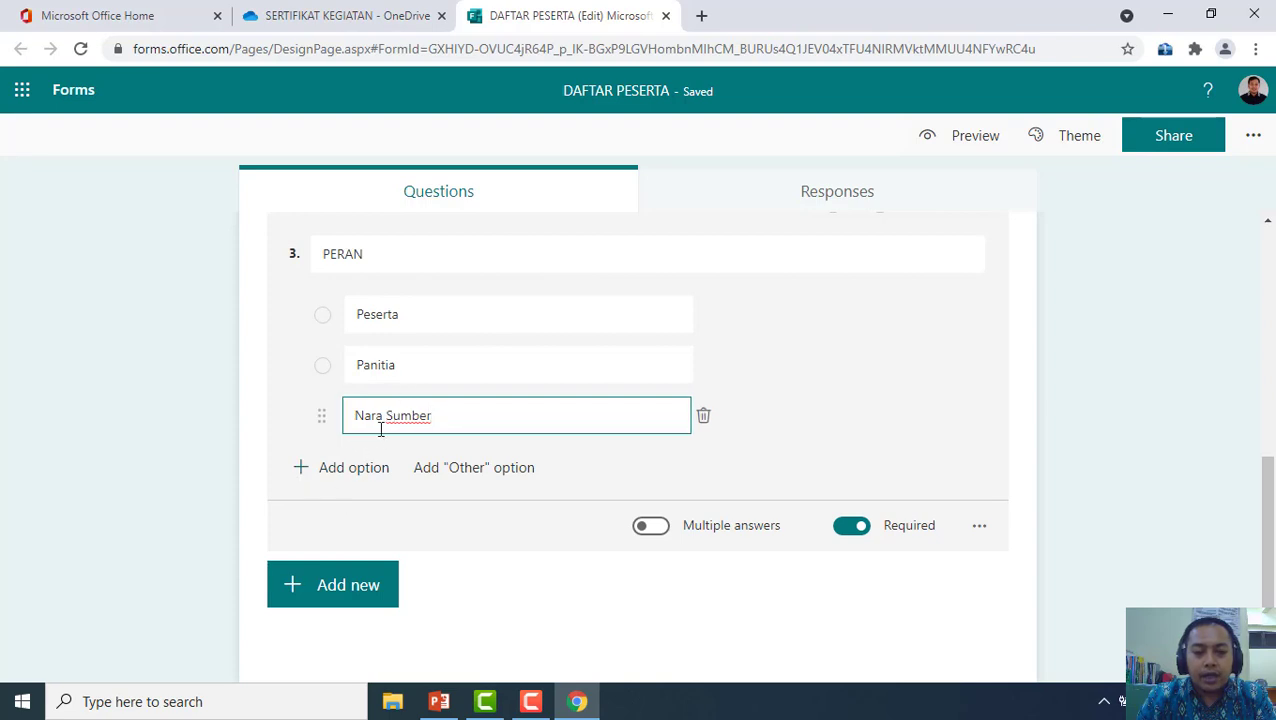
{"action": "left_click", "coordinate": [350, 480]}
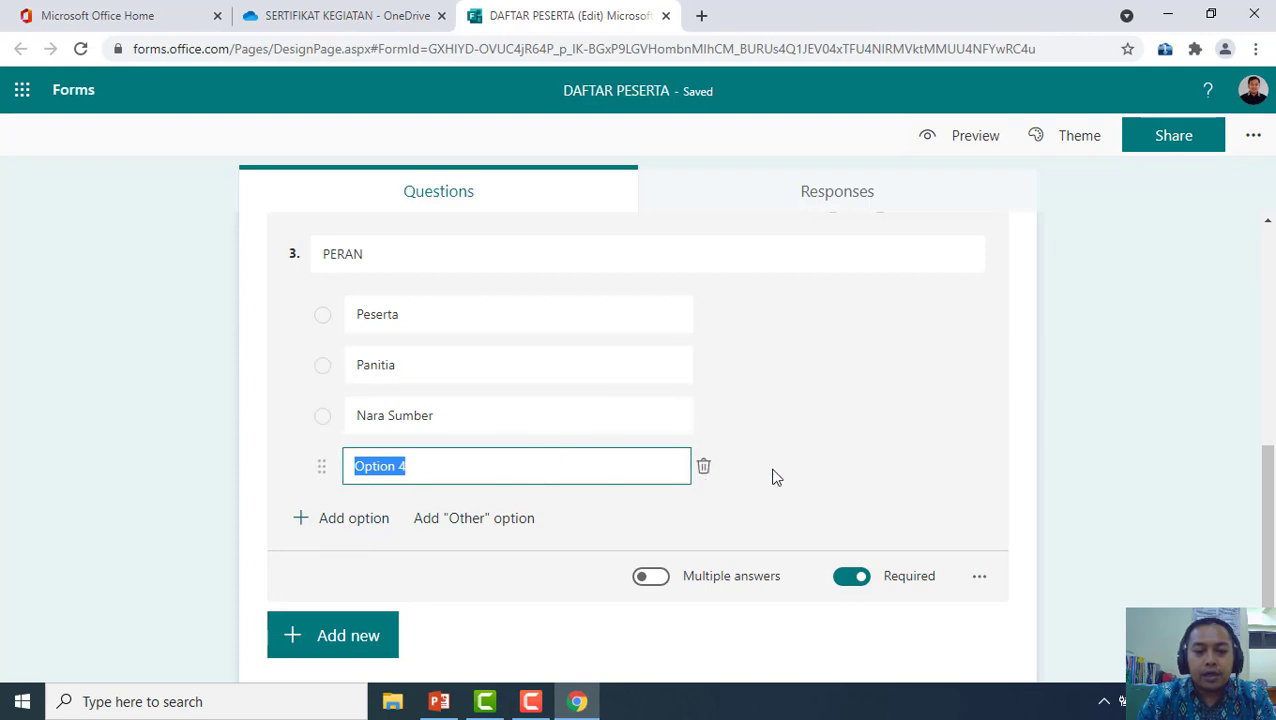
{"action": "left_click", "coordinate": [703, 468]}
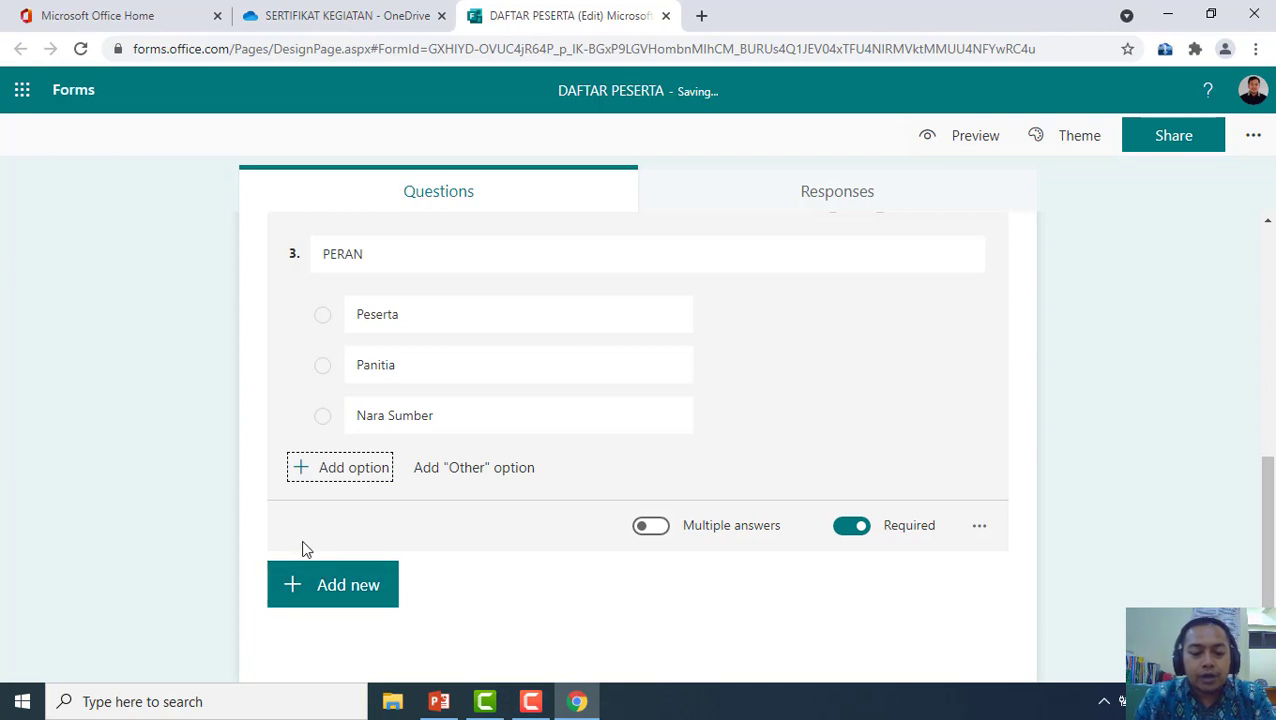
{"action": "left_click", "coordinate": [340, 595]}
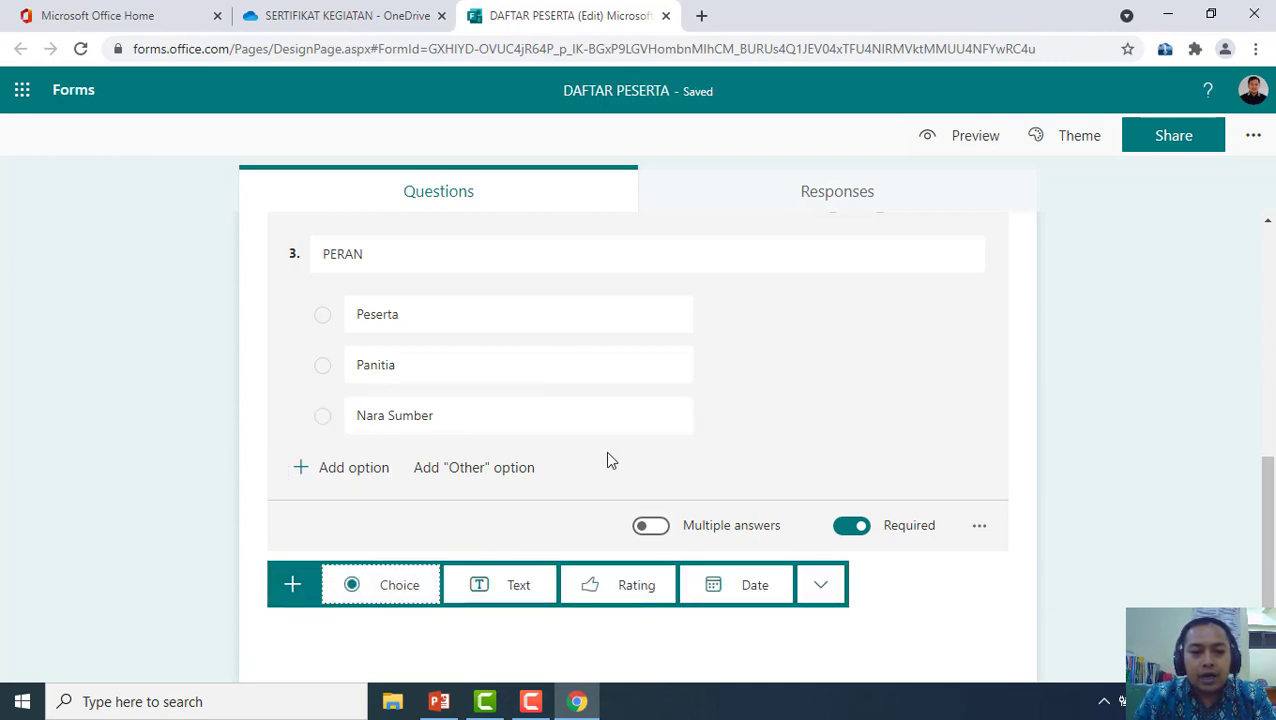
Add question 4, a text question titled 'EMAIL PESERTA'
{"action": "left_click", "coordinate": [516, 590]}
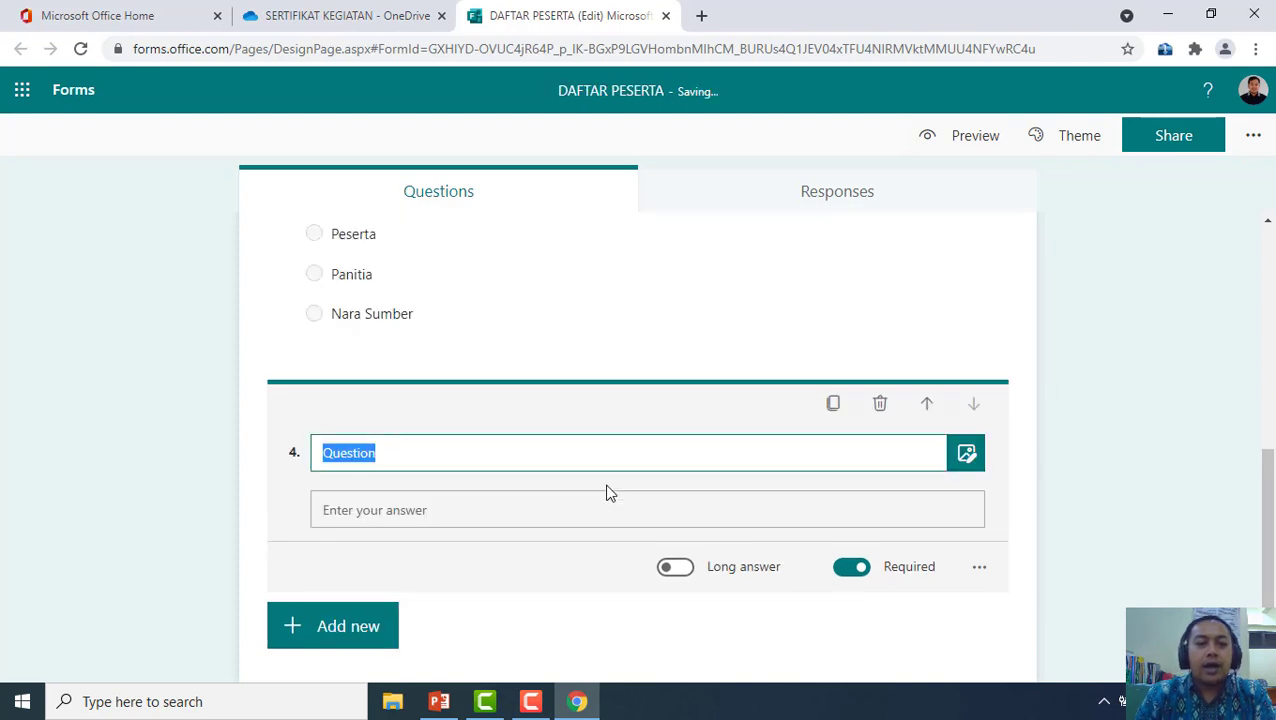
{"action": "type", "text": "email"}
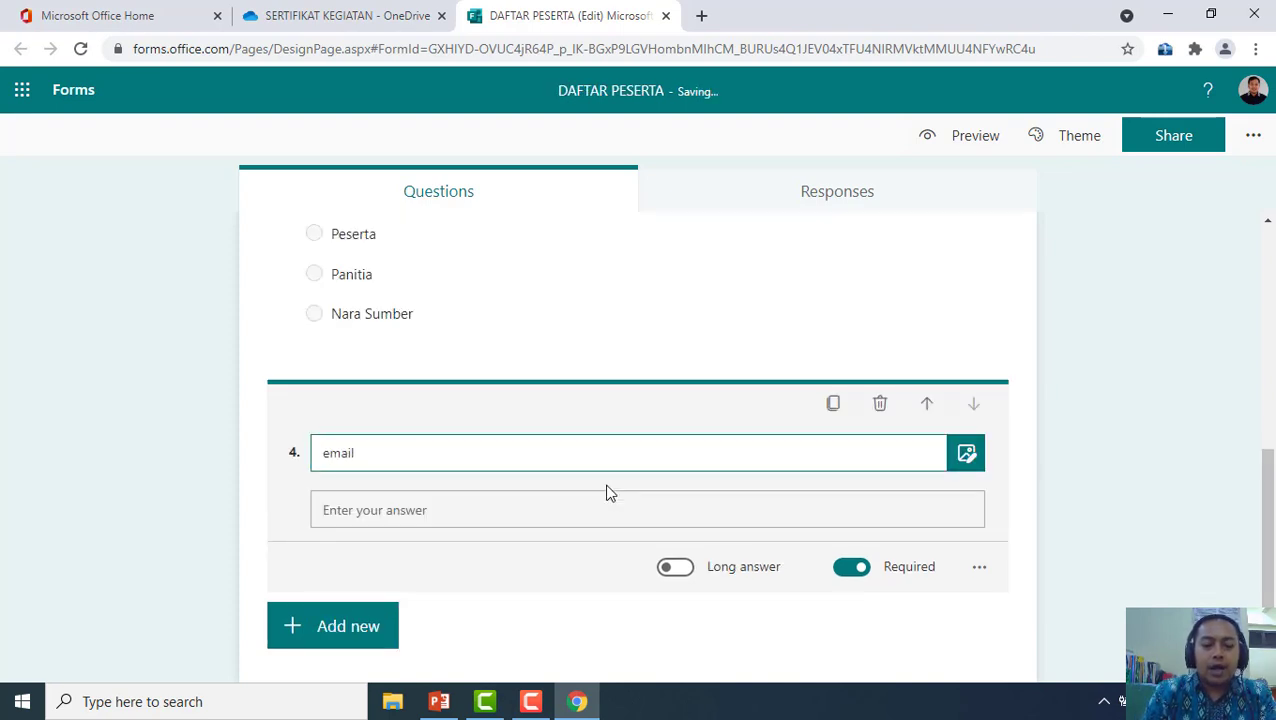
{"action": "key", "text": "BackSpace"}
{"action": "key", "text": "BackSpace"}
{"action": "key", "text": "BackSpace"}
{"action": "key", "text": "BackSpace"}
{"action": "key", "text": "BackSpace"}
{"action": "type", "text": "E"}
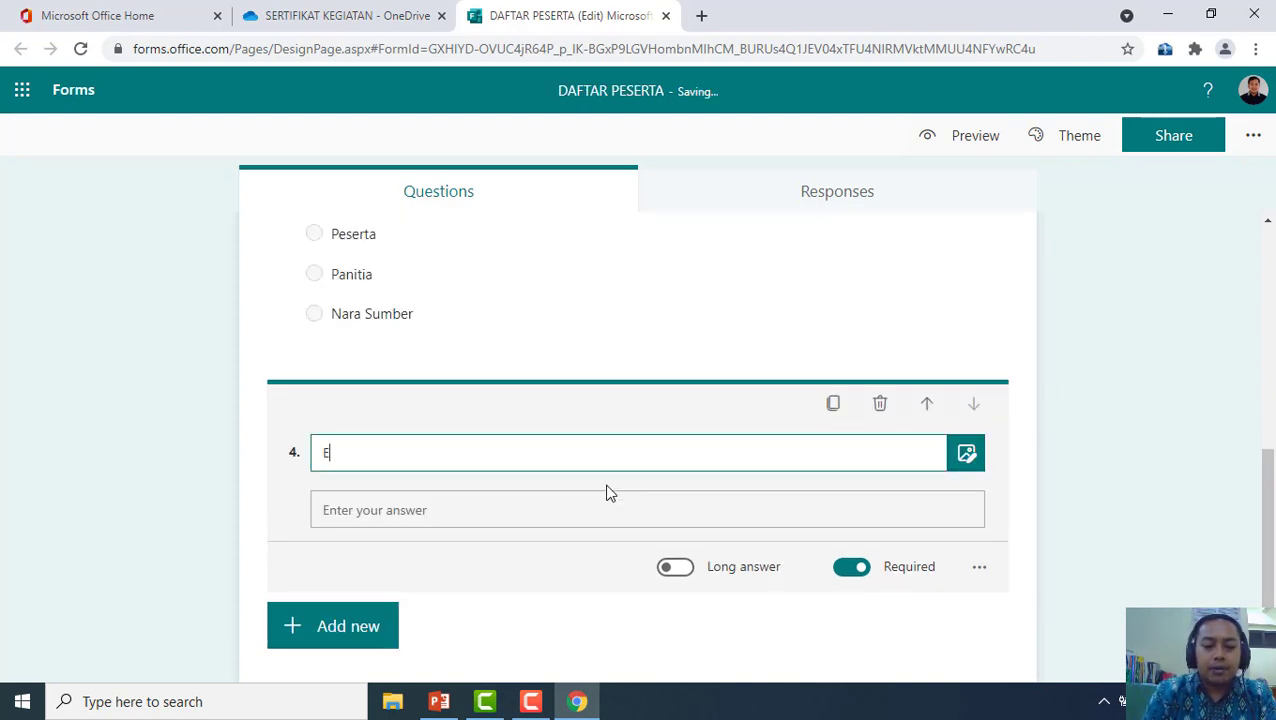
{"action": "type", "text": "MAIL"}
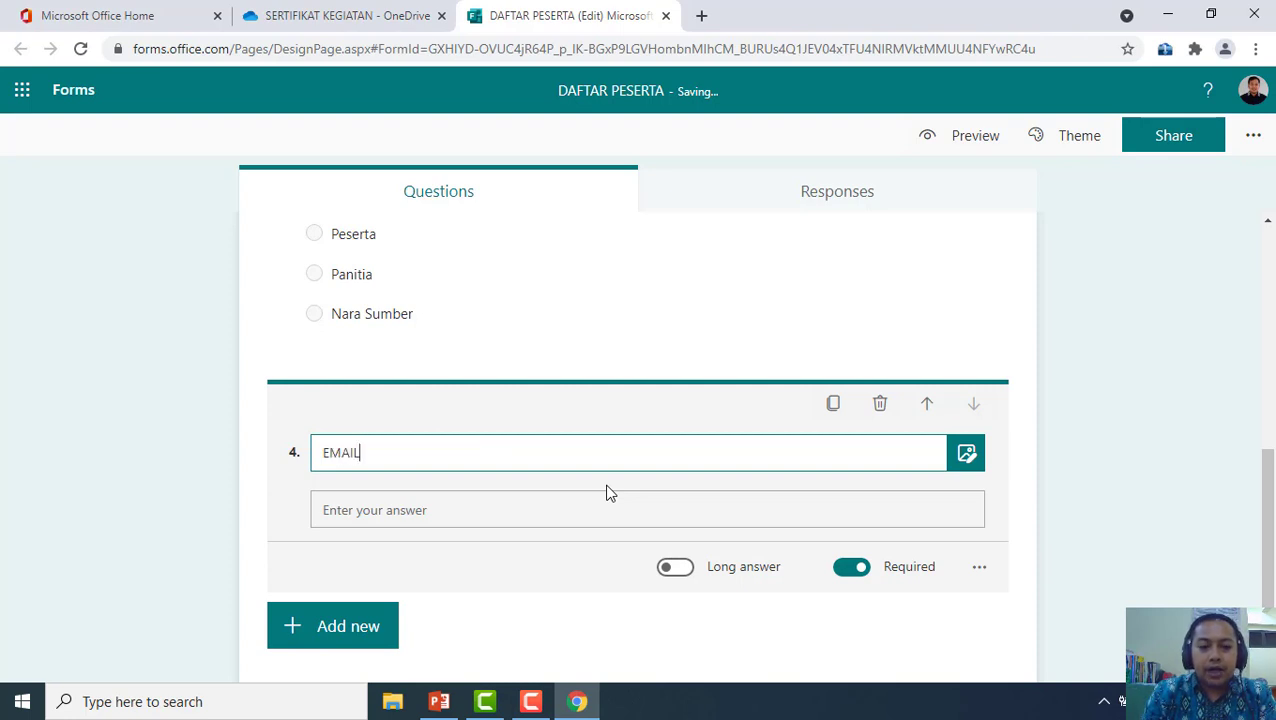
{"action": "type", "text": " PESERTA"}
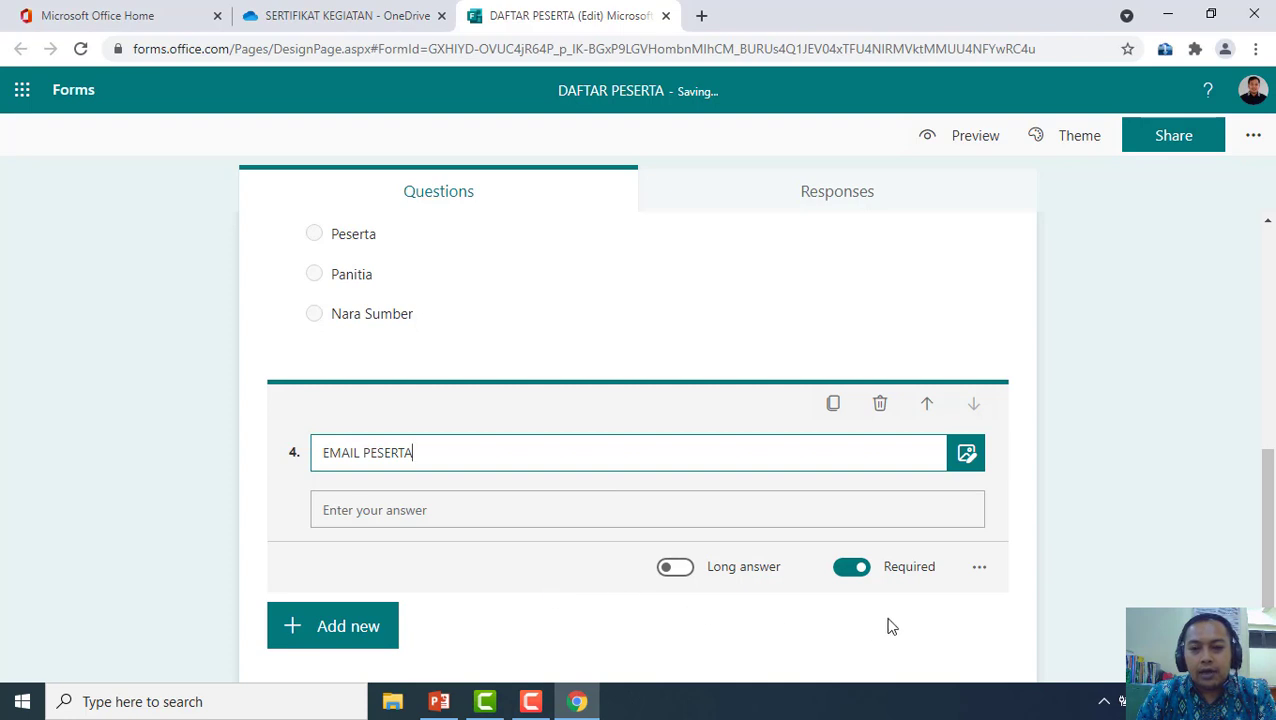
{"action": "scroll", "coordinate": [697, 600], "scroll_direction": "up", "scroll_amount": 5}
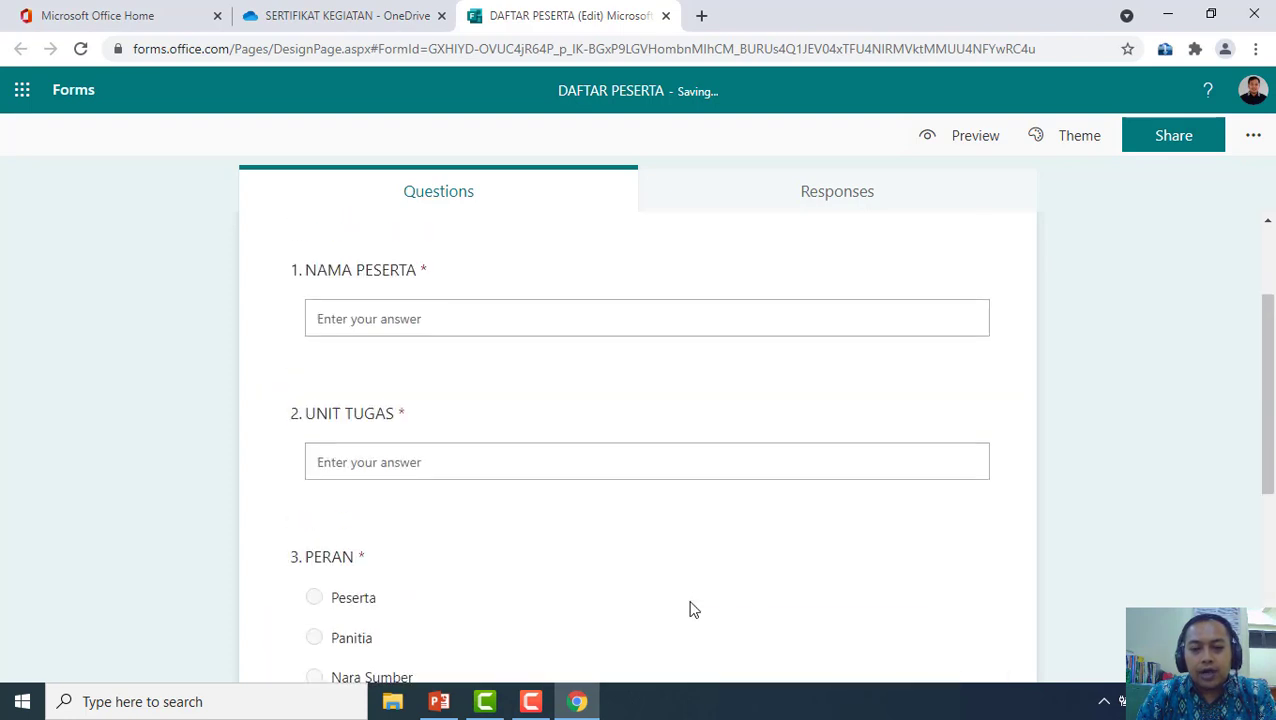
{"action": "scroll", "coordinate": [692, 609], "scroll_direction": "down", "scroll_amount": 5}
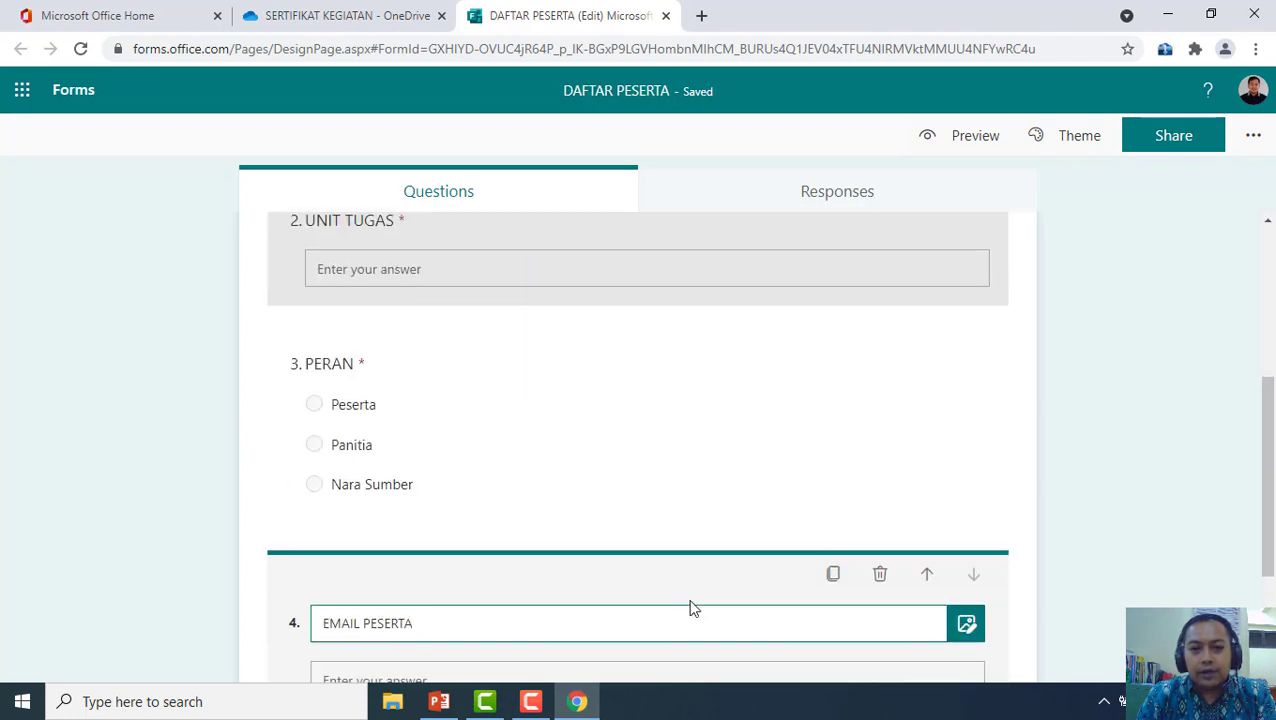
{"action": "scroll", "coordinate": [689, 608], "scroll_direction": "up", "scroll_amount": 5}
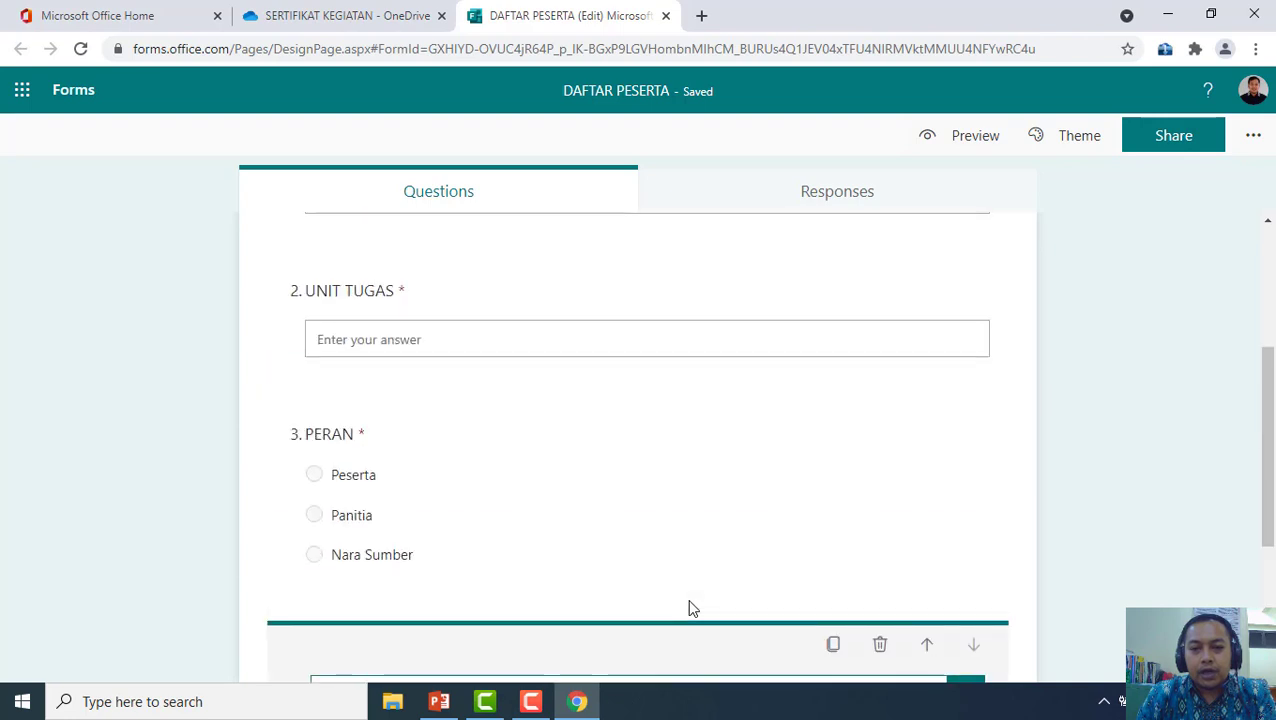
In the form settings, set 'Who can fill out this form' to 'Anyone can respond'
{"action": "left_click", "coordinate": [1259, 136]}
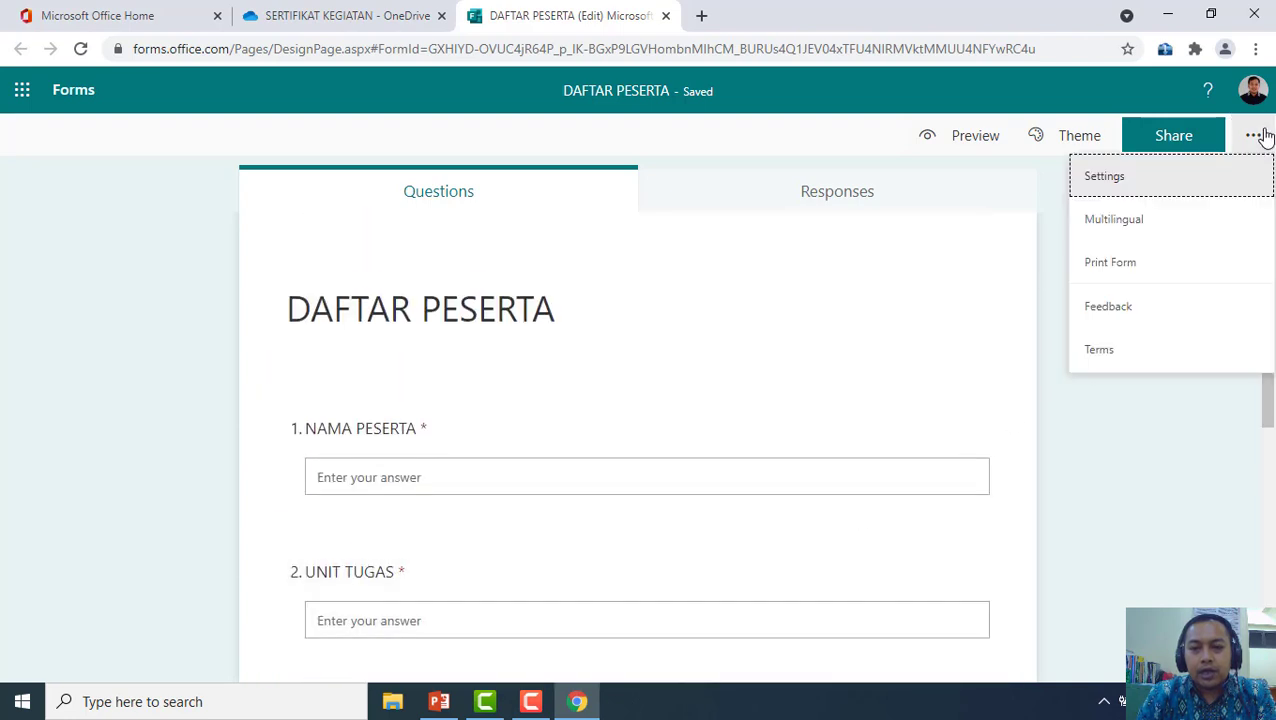
{"action": "left_click", "coordinate": [1105, 177]}
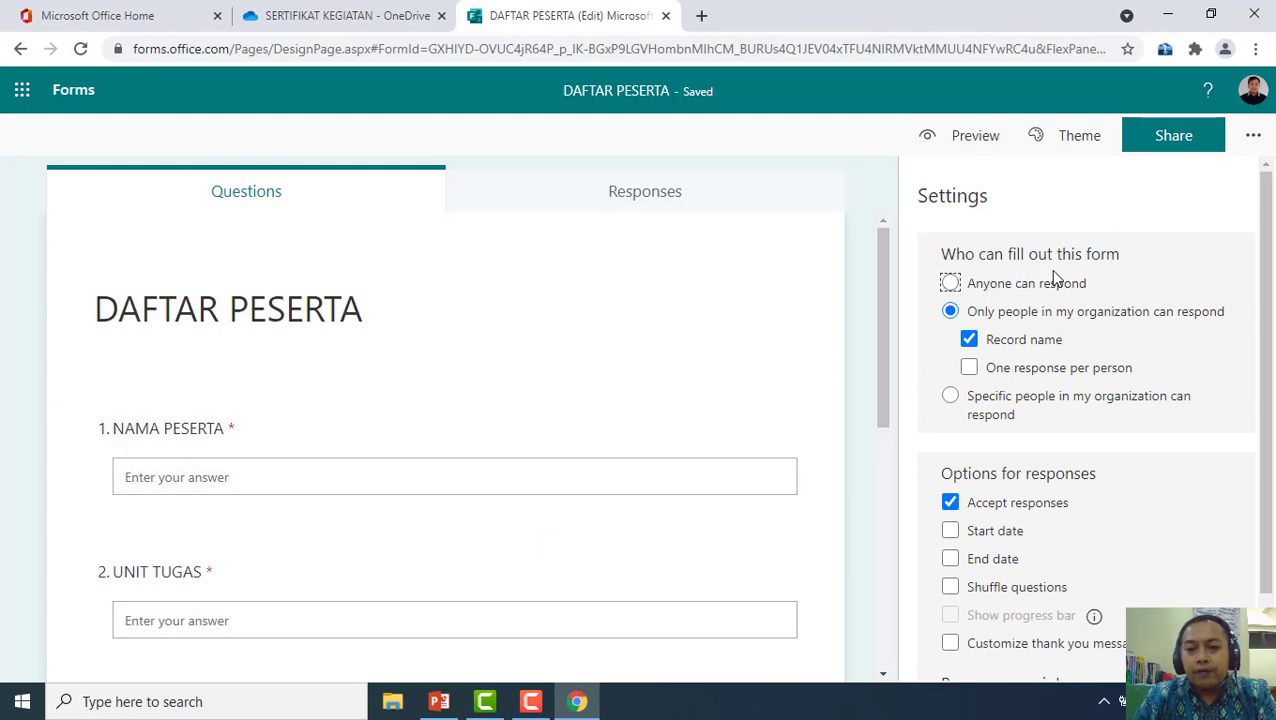
{"action": "left_click", "coordinate": [955, 285]}
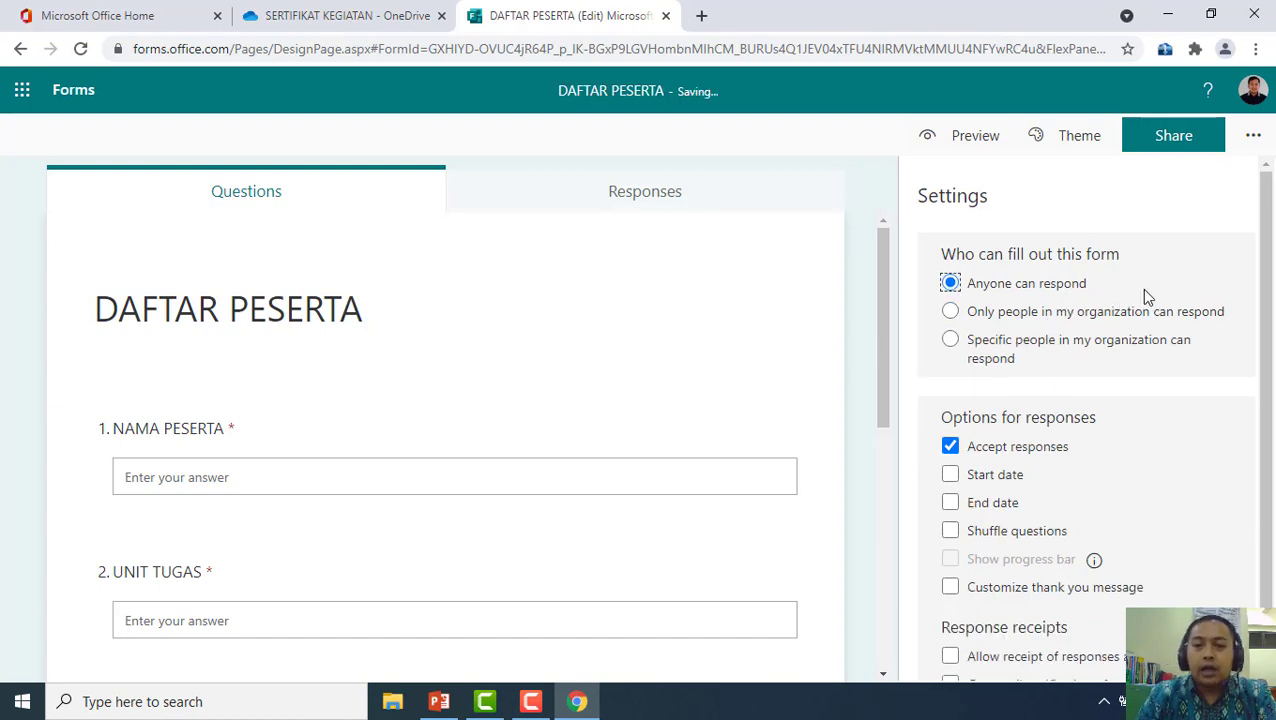
{"action": "left_click", "coordinate": [1258, 138]}
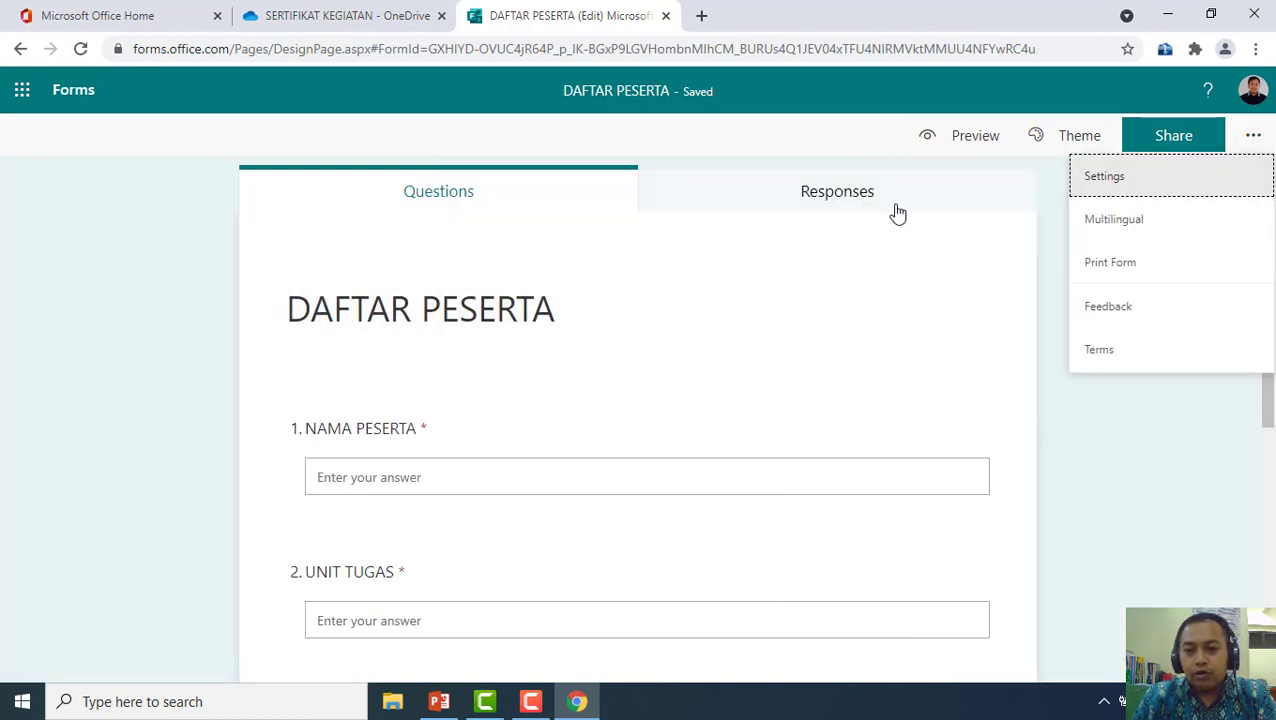
Apply the 'Bus on the road in a city' theme and show the form's anyone-can-respond link
{"action": "left_click", "coordinate": [1073, 140]}
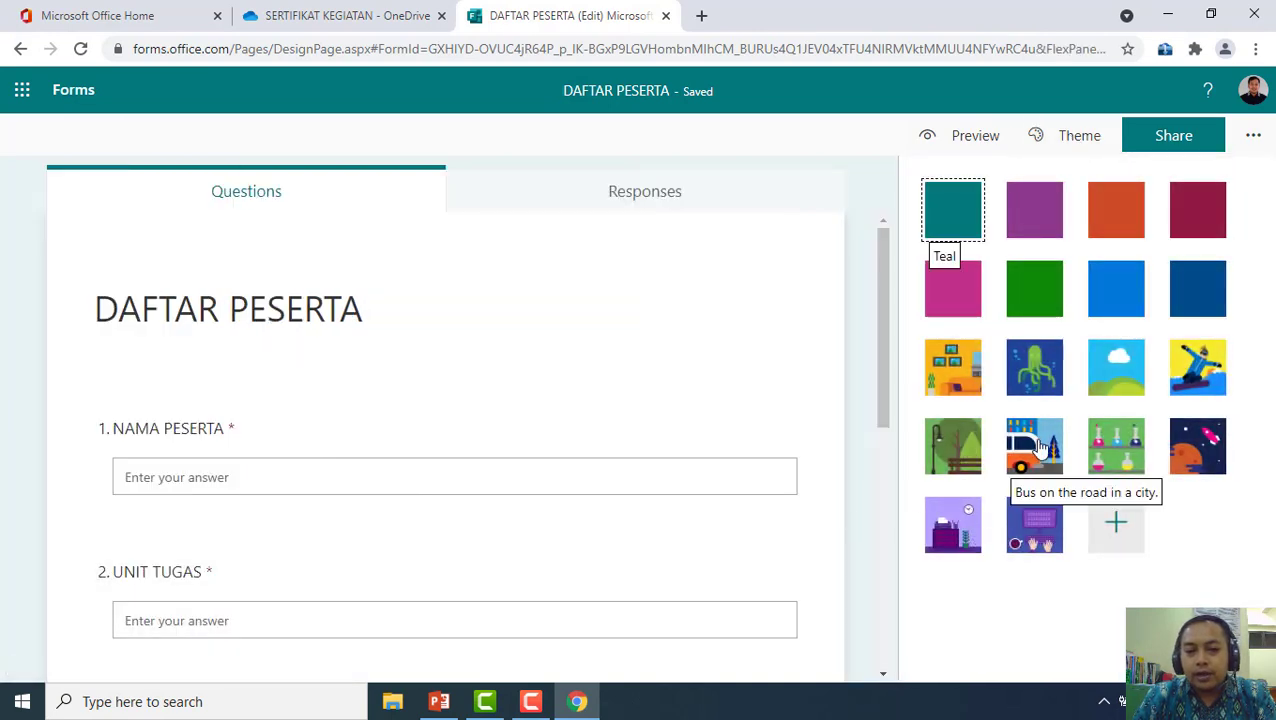
{"action": "left_click", "coordinate": [1040, 447]}
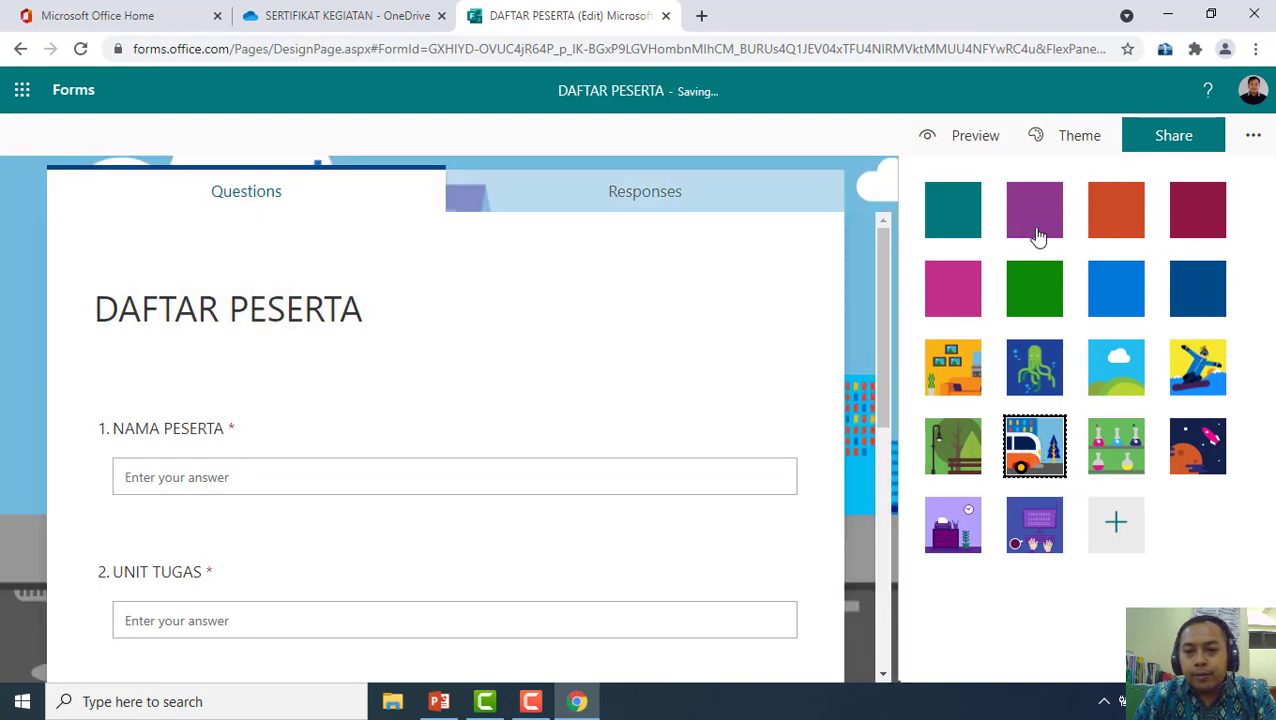
{"action": "left_click", "coordinate": [1247, 136]}
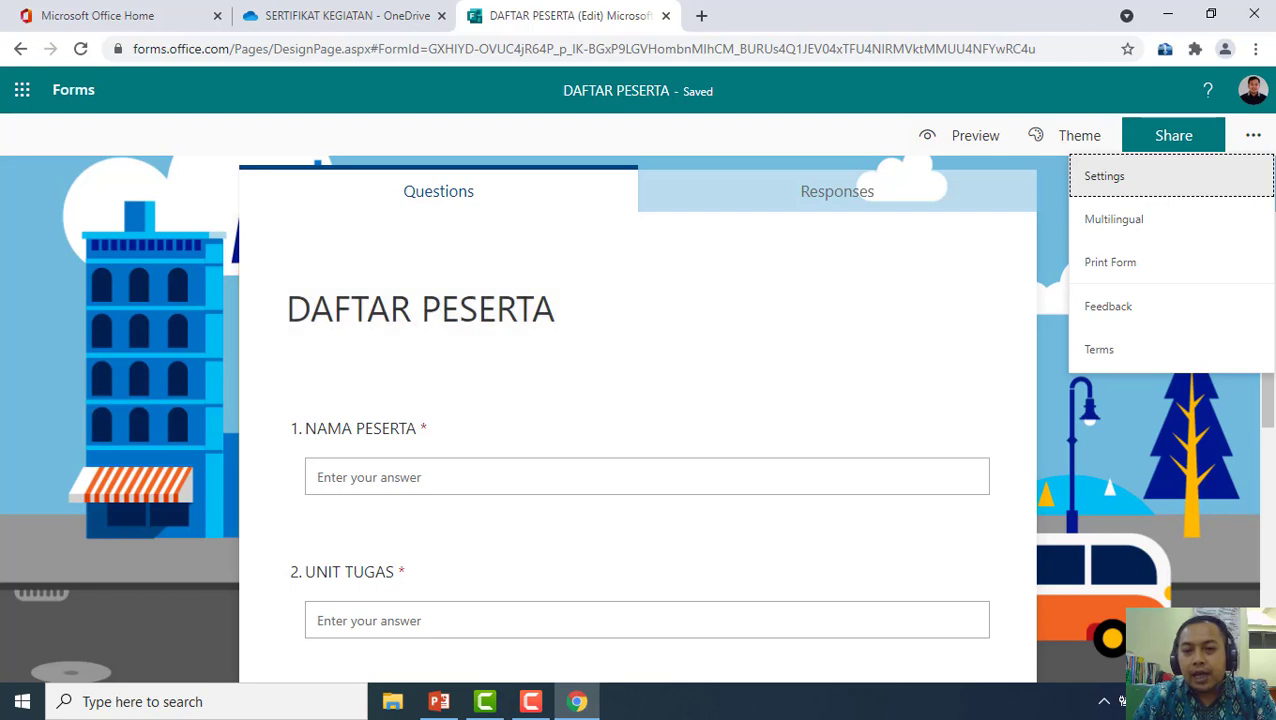
{"action": "left_click", "coordinate": [1172, 145]}
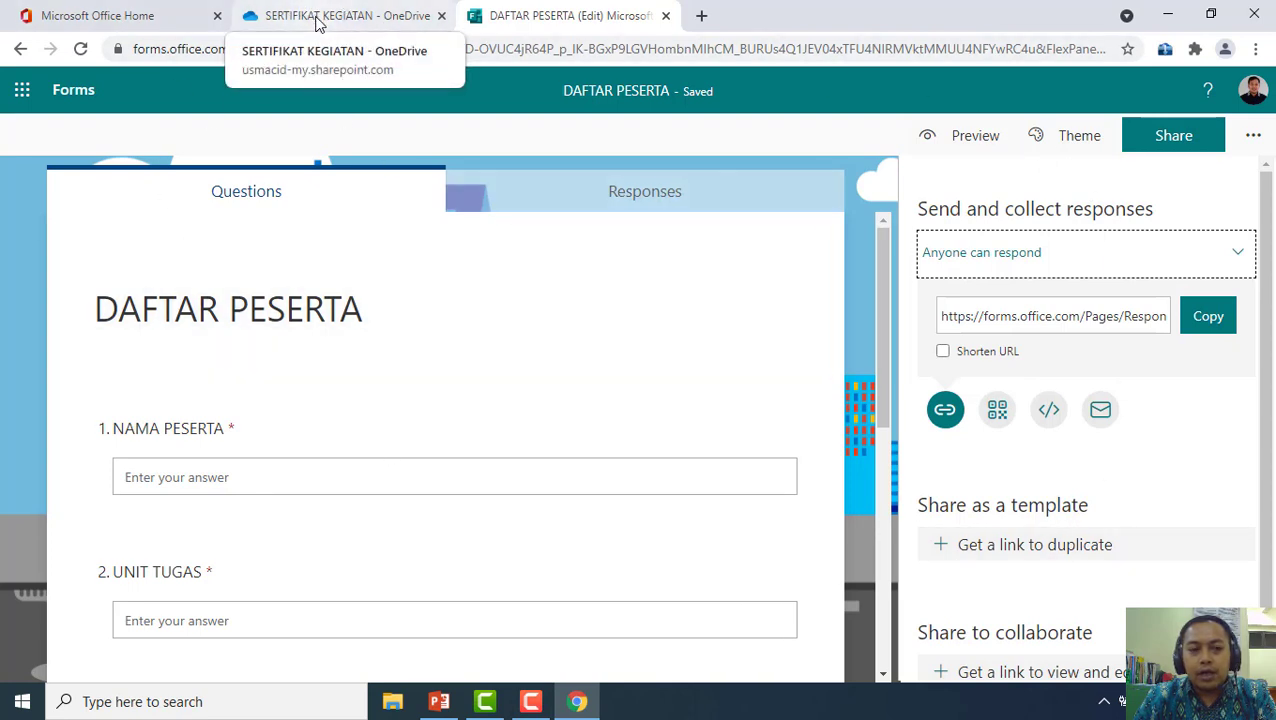
Check that the DAFTAR PESERTA .xlsx workbook (11.2 KB) now sits beside the certificate template
{"action": "left_click", "coordinate": [318, 22]}
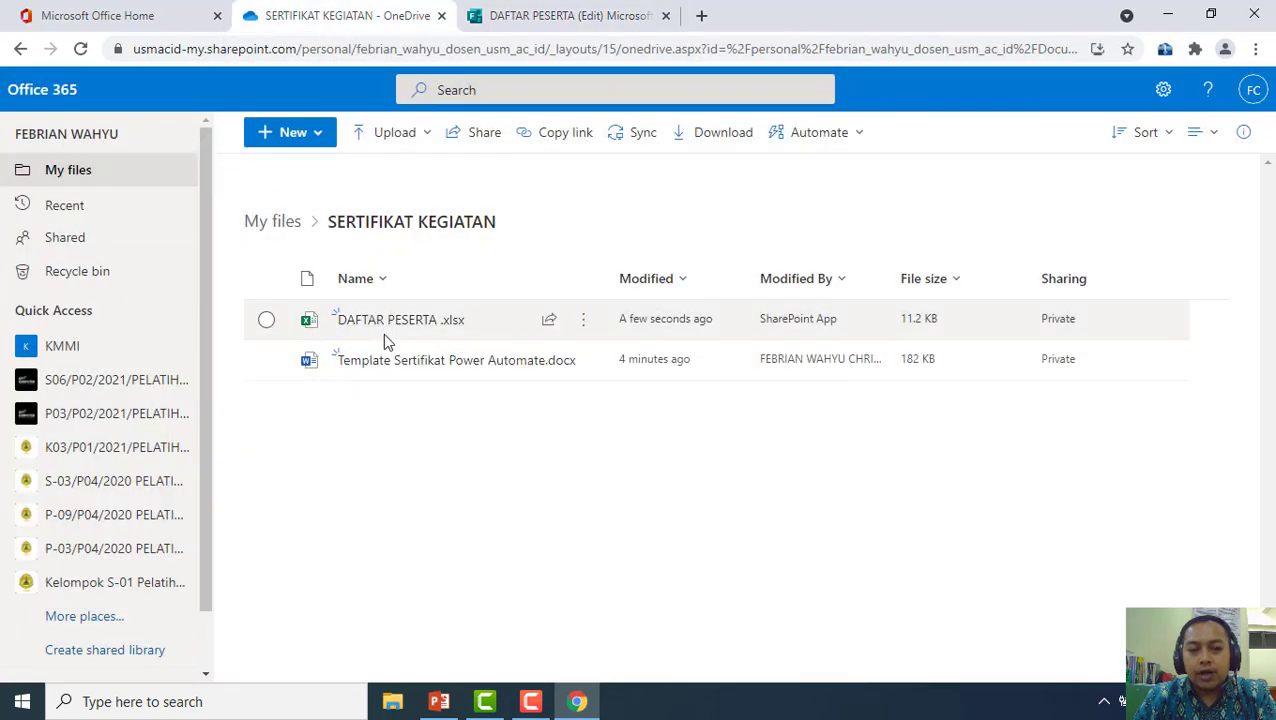
{"action": "mouse_move", "coordinate": [433, 338]}
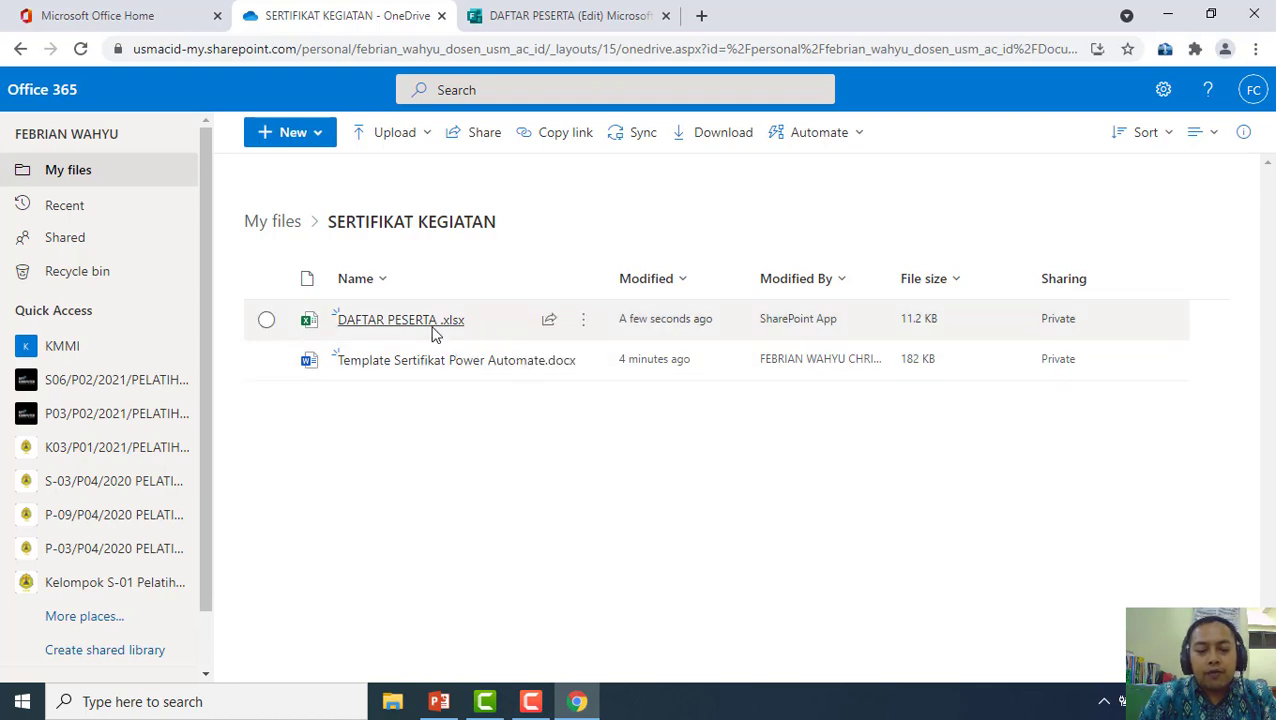
{"action": "left_click", "coordinate": [555, 16]}
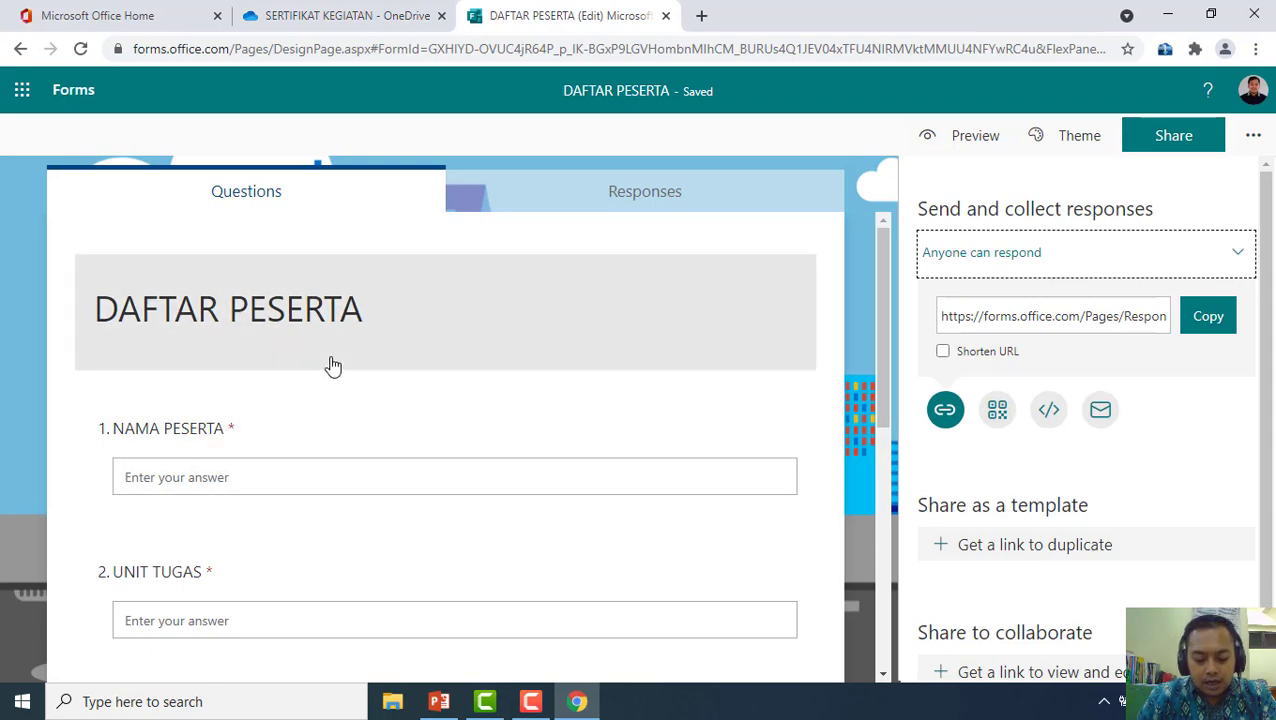
{"action": "left_click", "coordinate": [322, 14]}
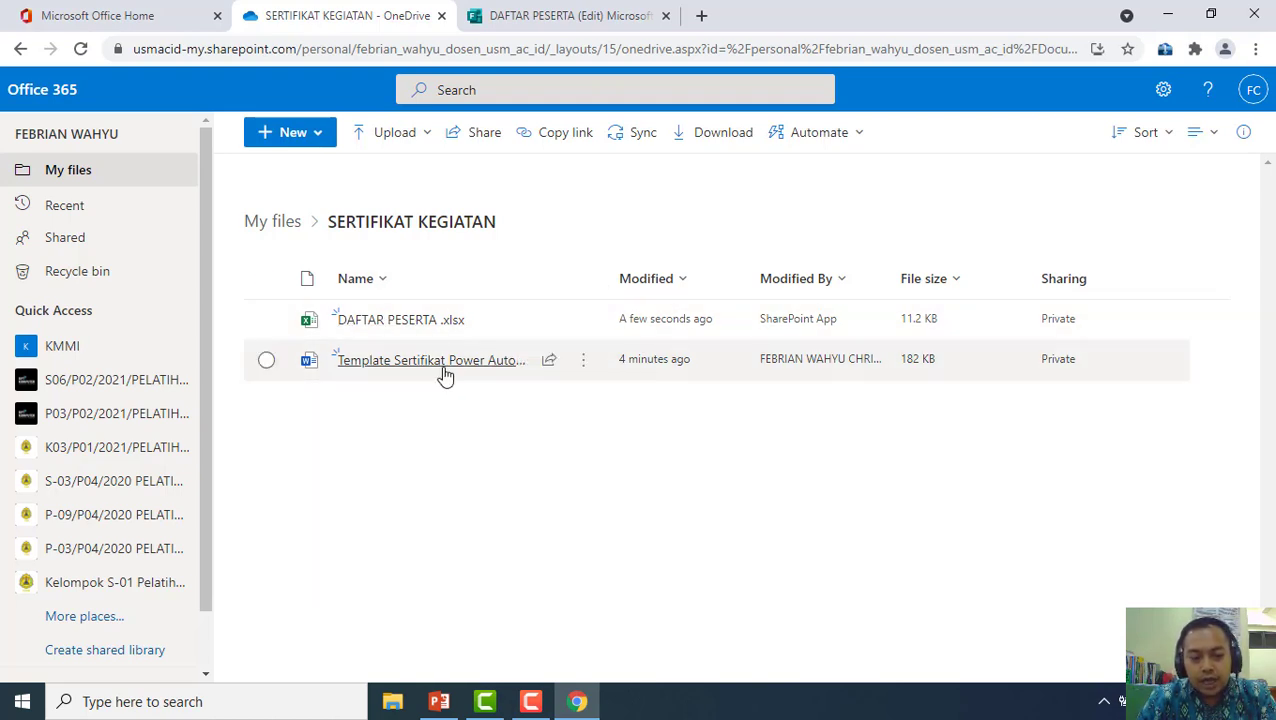
{"action": "mouse_move", "coordinate": [445, 374]}
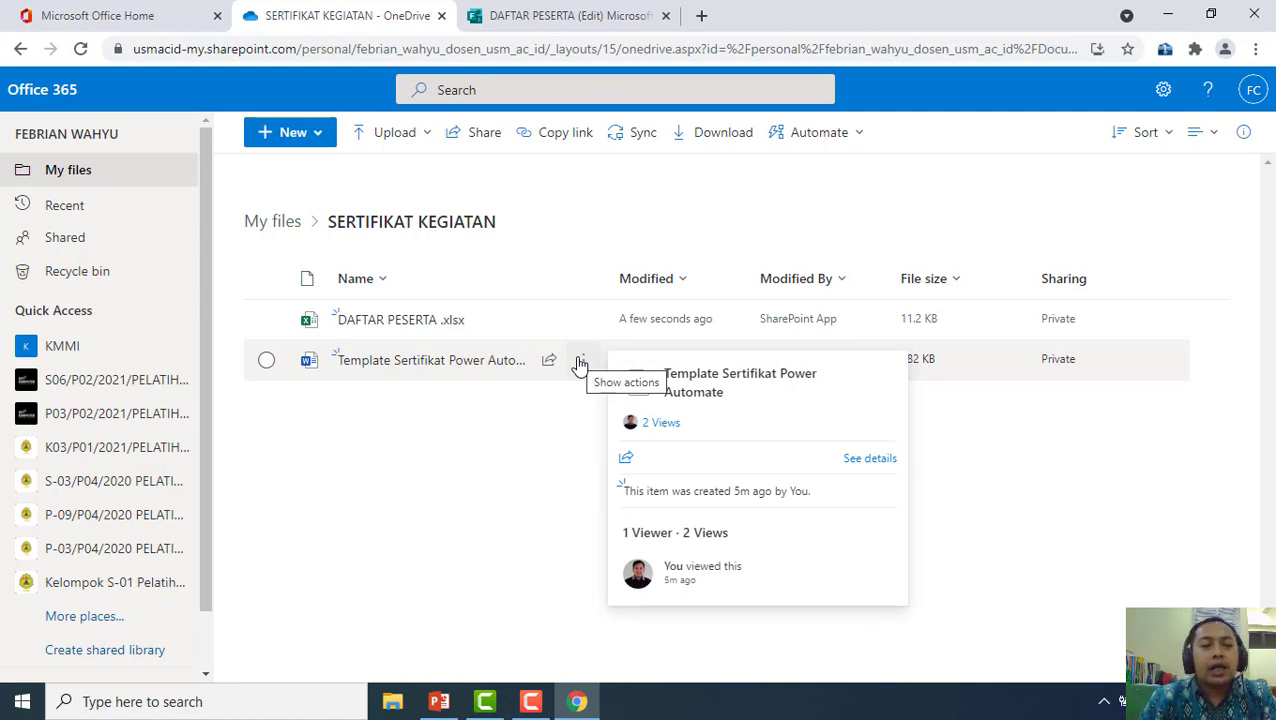
Return to Office Home and browse the app launcher list to find Power Automate
{"action": "left_click", "coordinate": [114, 15]}
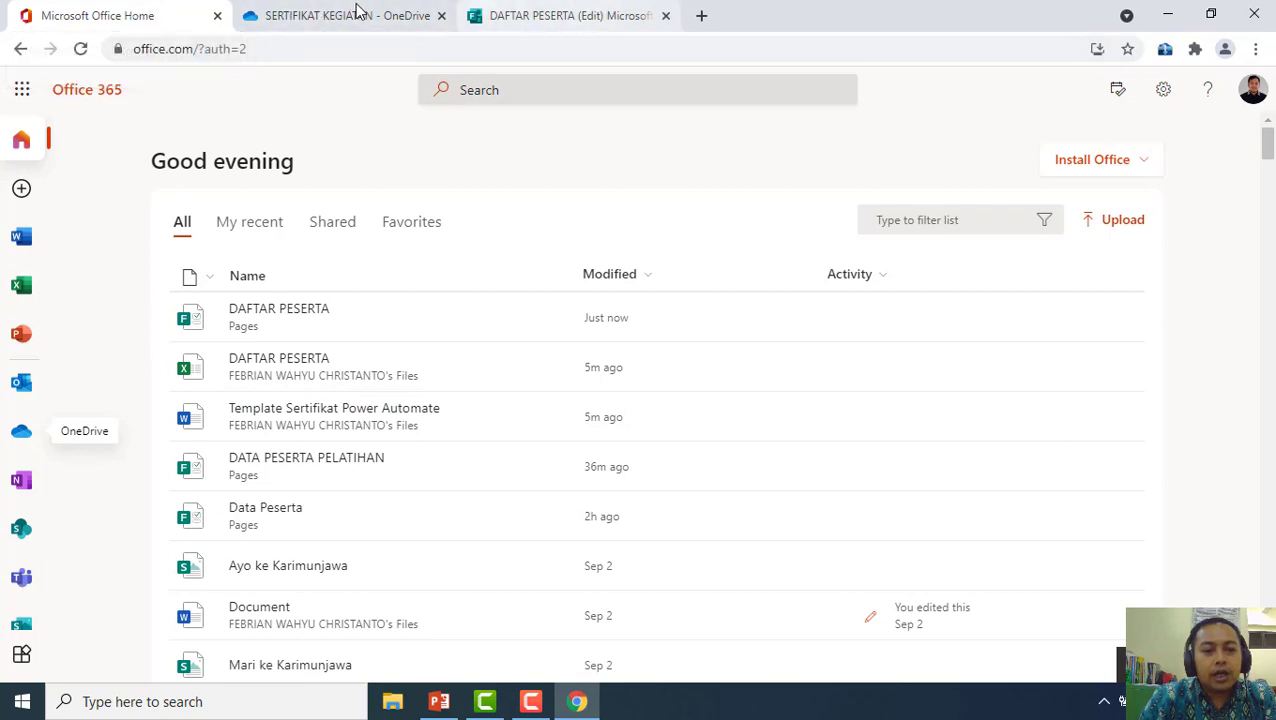
{"action": "left_click", "coordinate": [21, 92]}
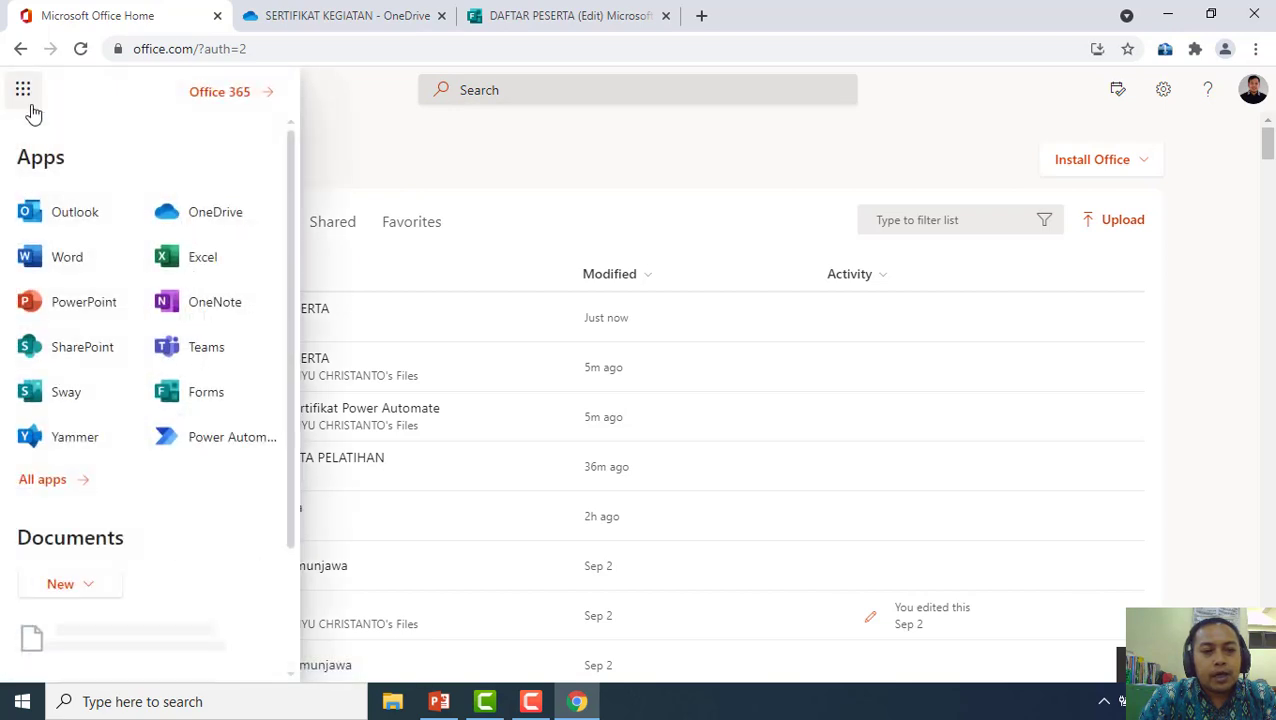
{"action": "scroll", "coordinate": [108, 464], "scroll_direction": "down", "scroll_amount": 2}
{"action": "scroll", "coordinate": [104, 464], "scroll_direction": "up", "scroll_amount": 2}
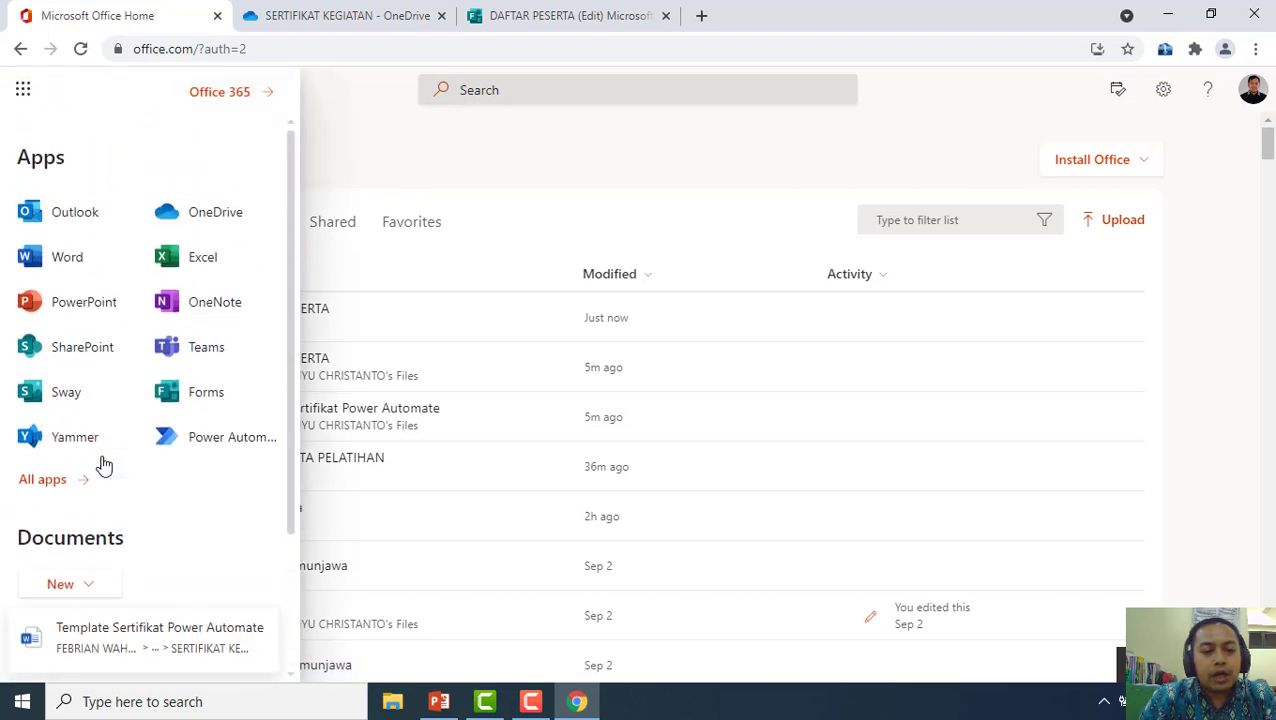
{"action": "scroll", "coordinate": [172, 360], "scroll_direction": "down", "scroll_amount": 2}
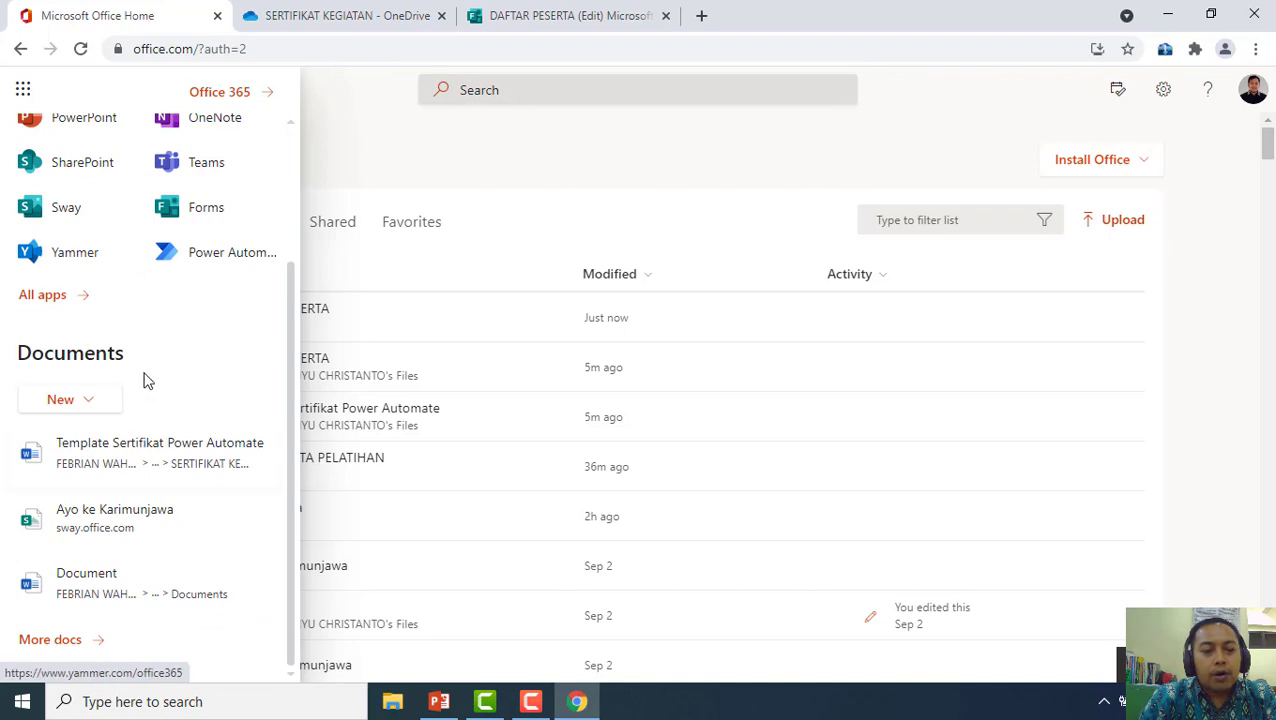
{"action": "scroll", "coordinate": [143, 380], "scroll_direction": "up", "scroll_amount": 2}
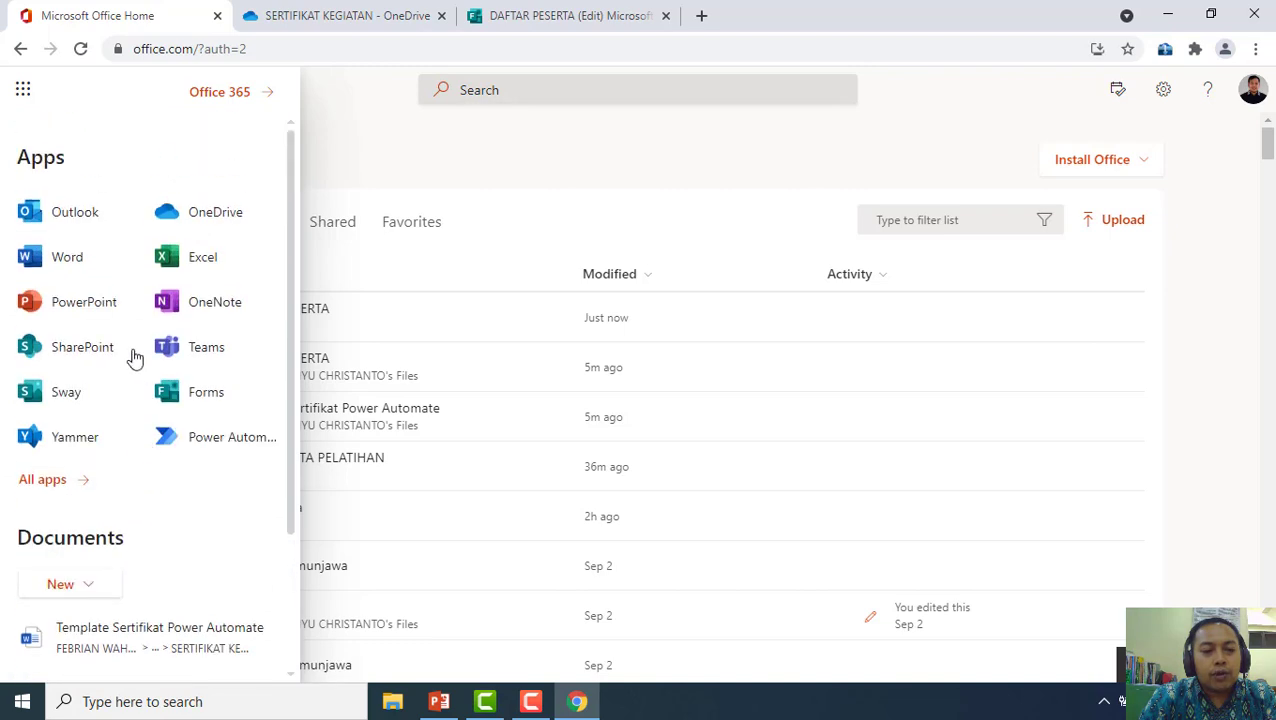
Open Power Automate and start an Automated cloud flow from the Create page
{"action": "left_click", "coordinate": [232, 440]}
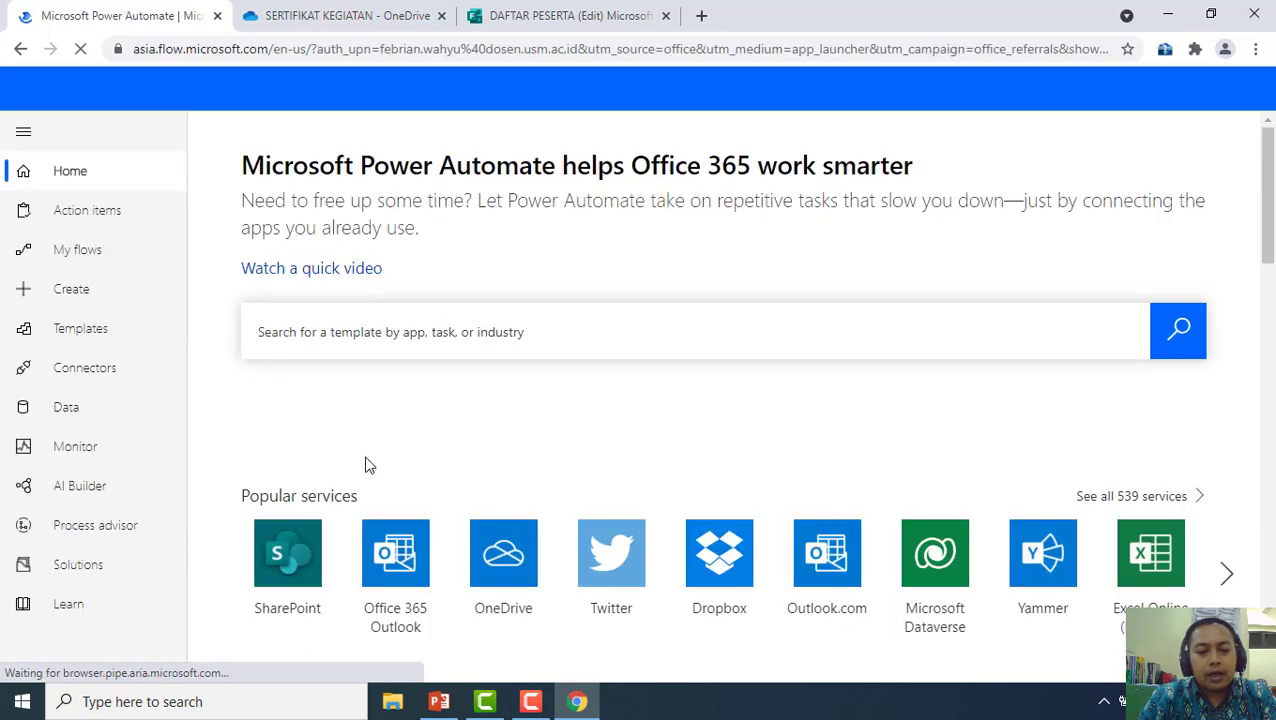
{"action": "scroll", "coordinate": [367, 462], "scroll_direction": "down", "scroll_amount": 5}
{"action": "scroll", "coordinate": [392, 537], "scroll_direction": "down", "scroll_amount": 6}
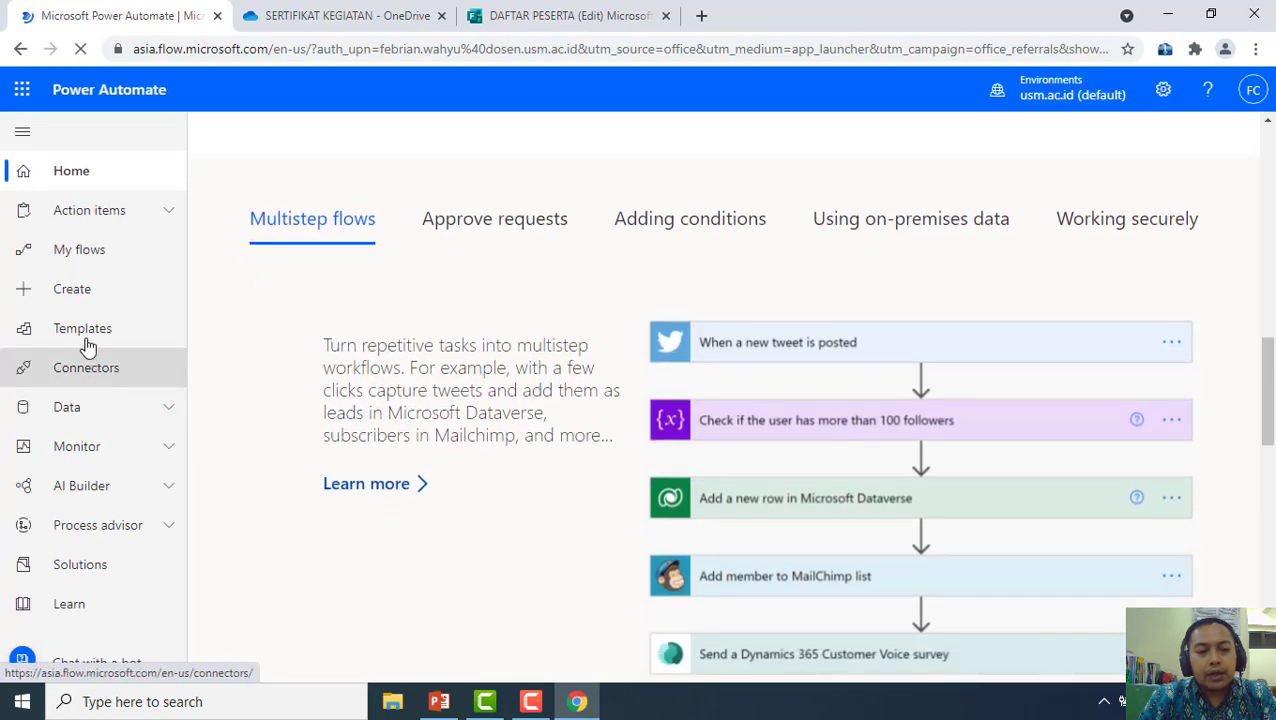
{"action": "scroll", "coordinate": [328, 470], "scroll_direction": "up", "scroll_amount": 10}
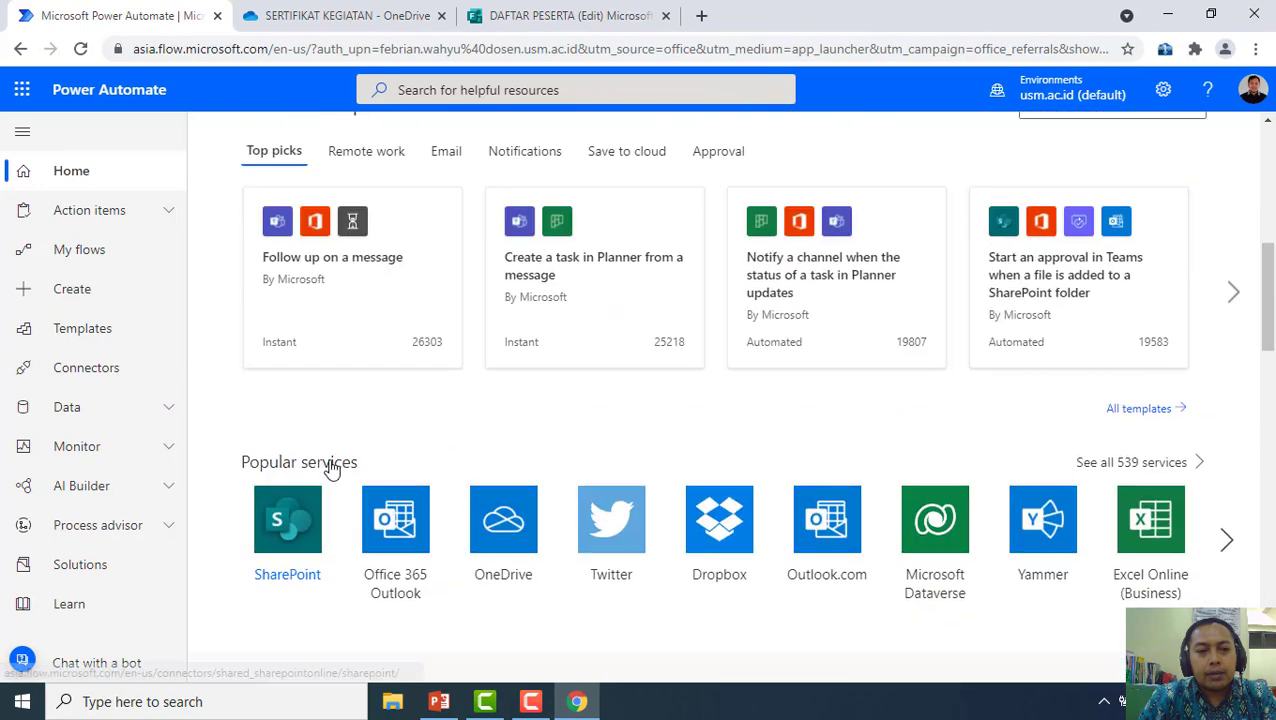
{"action": "left_click", "coordinate": [25, 295]}
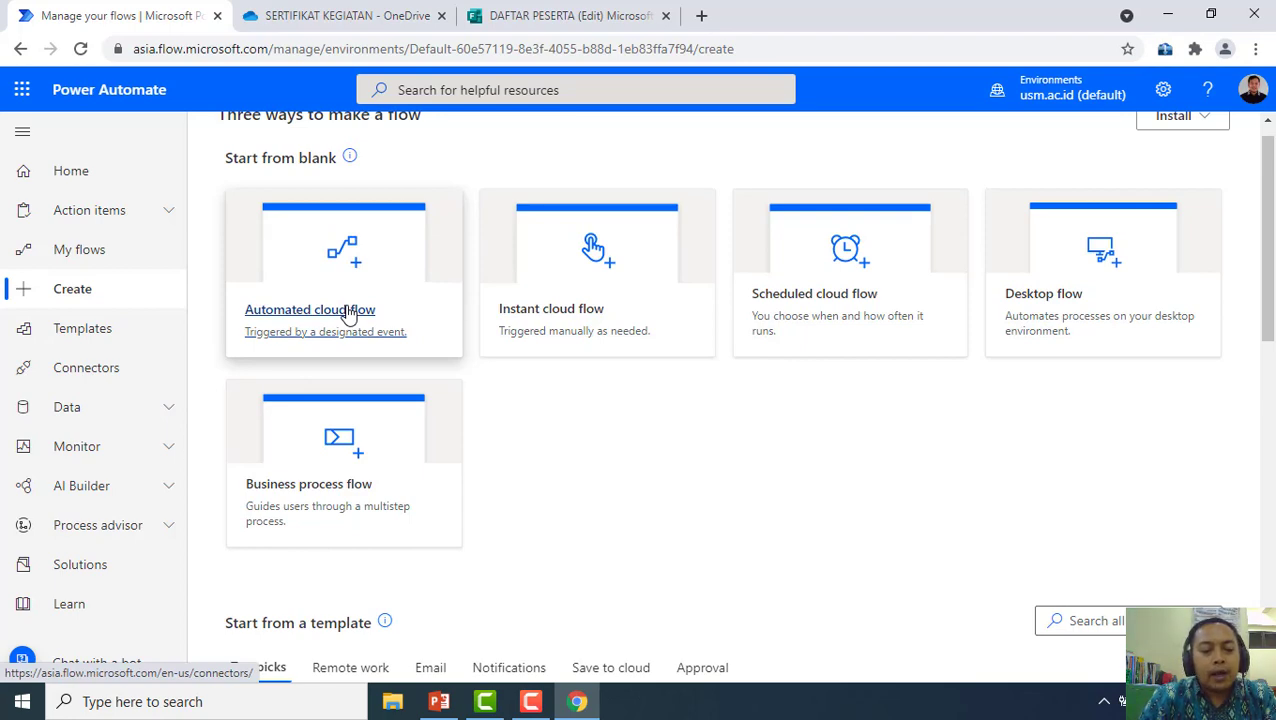
{"action": "left_click", "coordinate": [349, 314]}
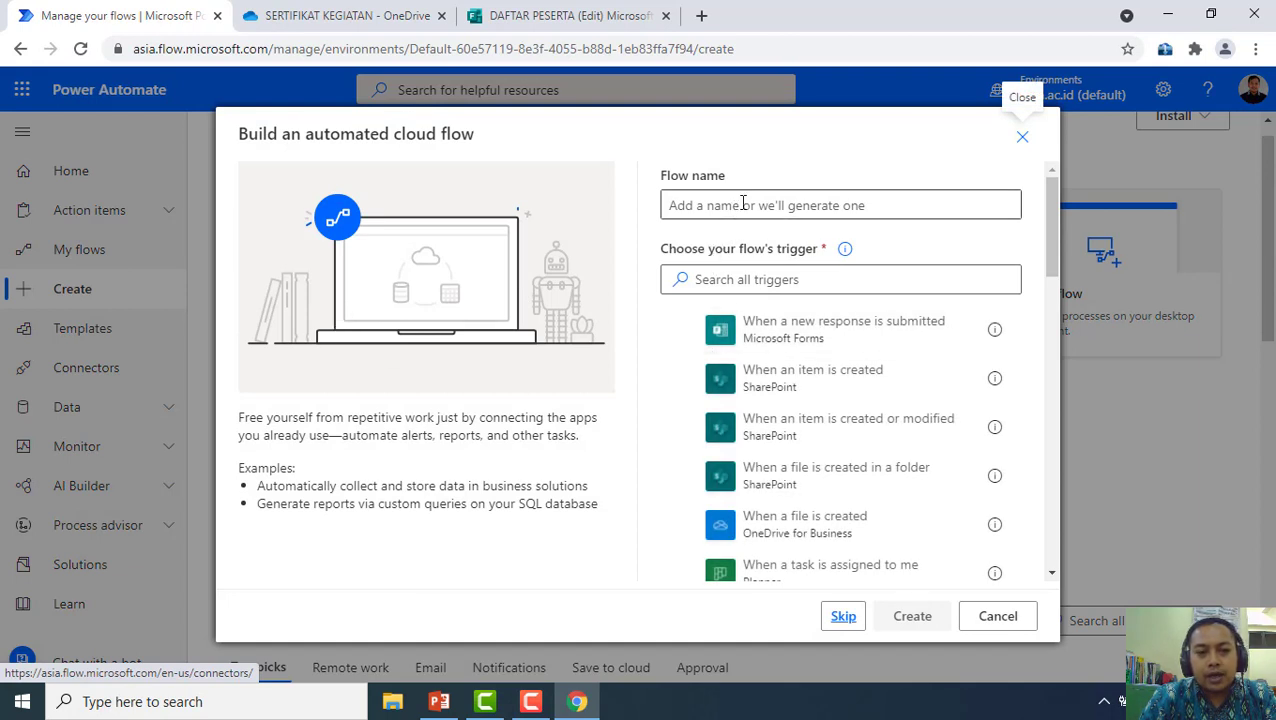
Name the flow DAFTAR PESERTA, pick the Forms 'When a new response is submitted' trigger, and create it
{"action": "left_click", "coordinate": [742, 204]}
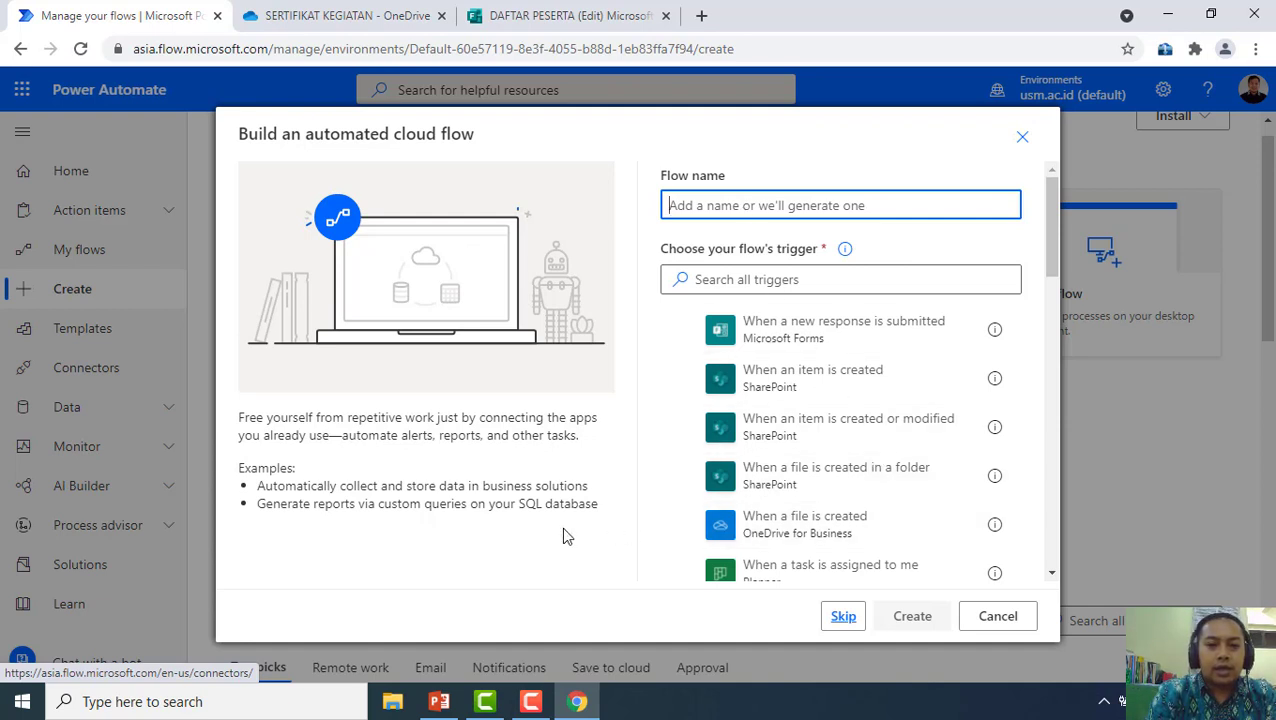
{"action": "type", "text": "DAFTAR PESERTA"}
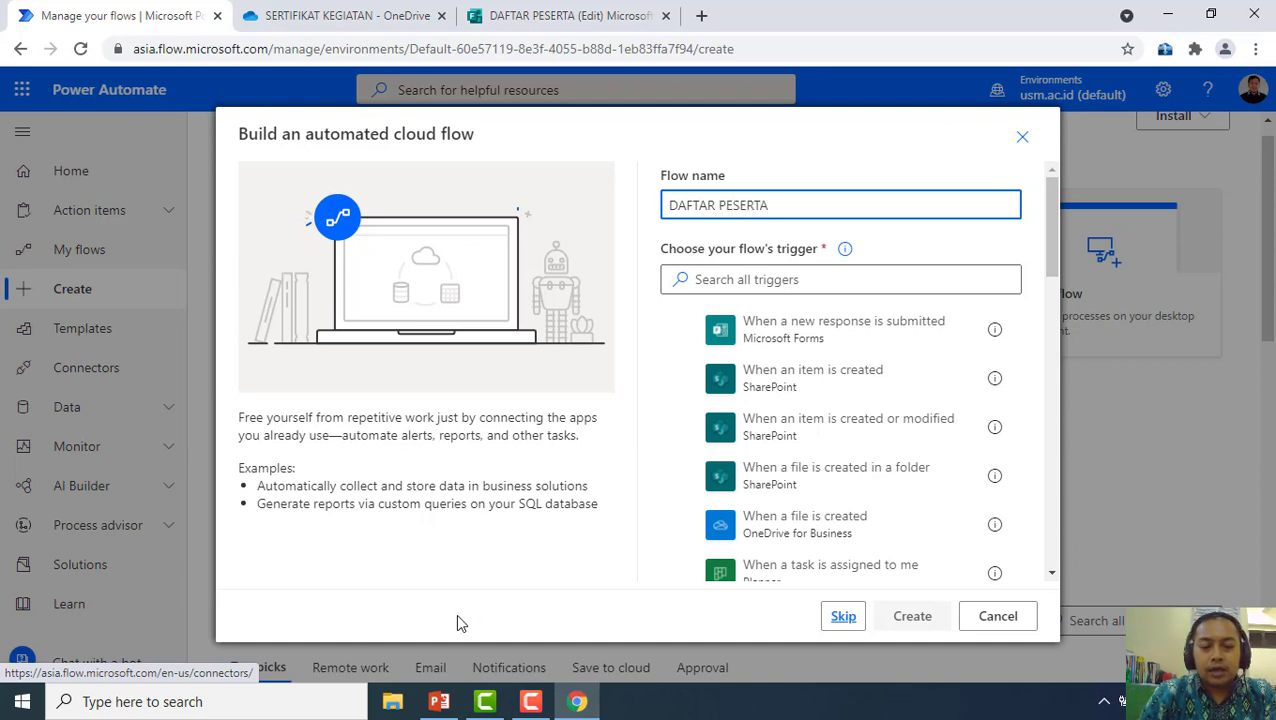
{"action": "left_click", "coordinate": [848, 275]}
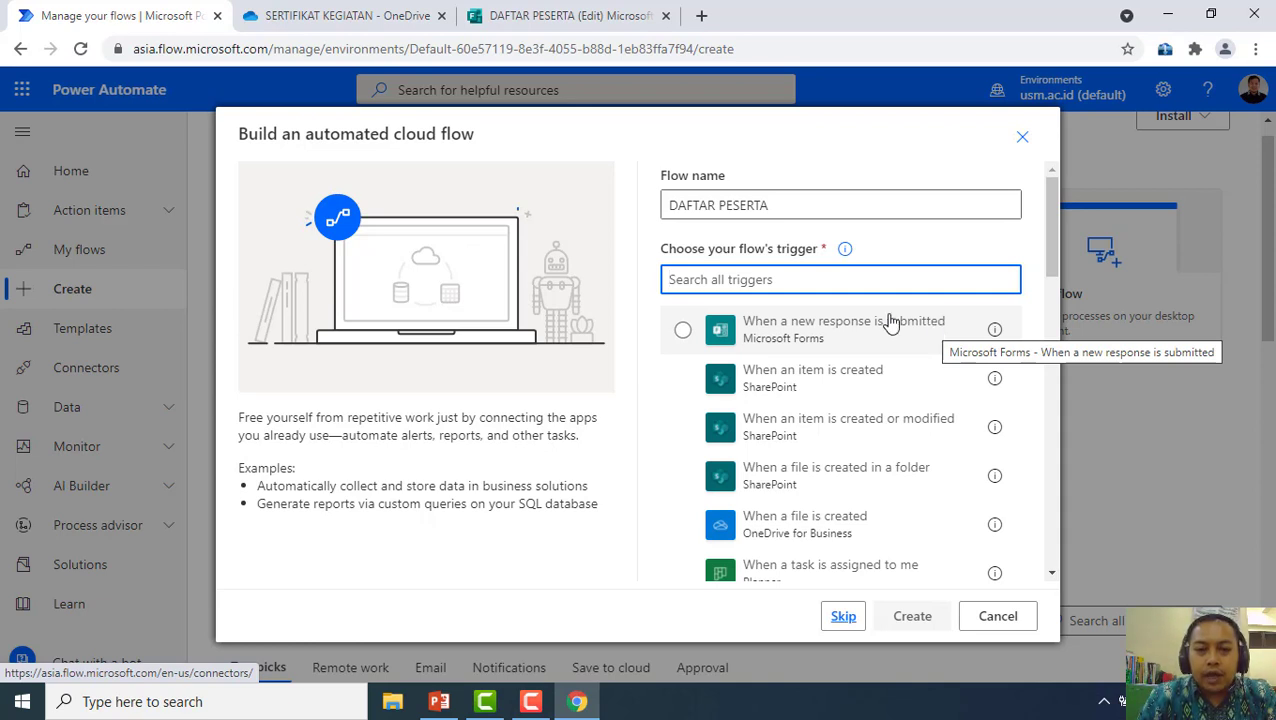
{"action": "left_click", "coordinate": [833, 332]}
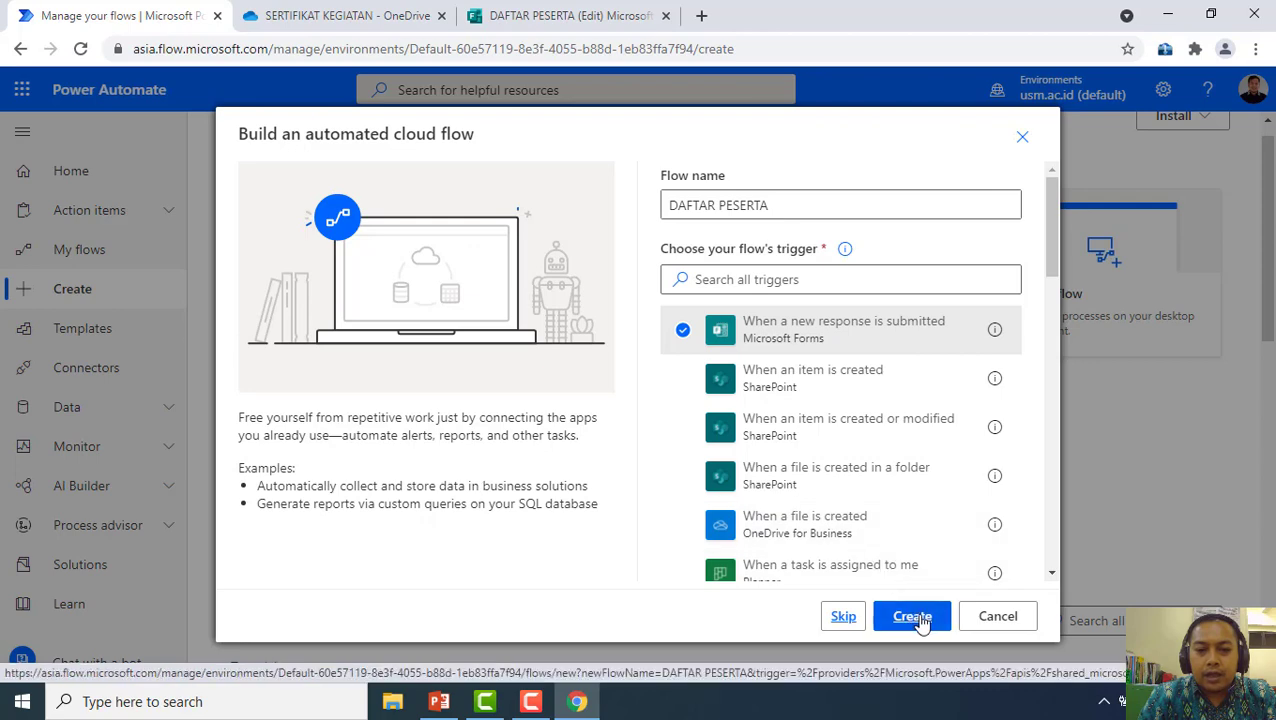
{"action": "left_click", "coordinate": [912, 616]}
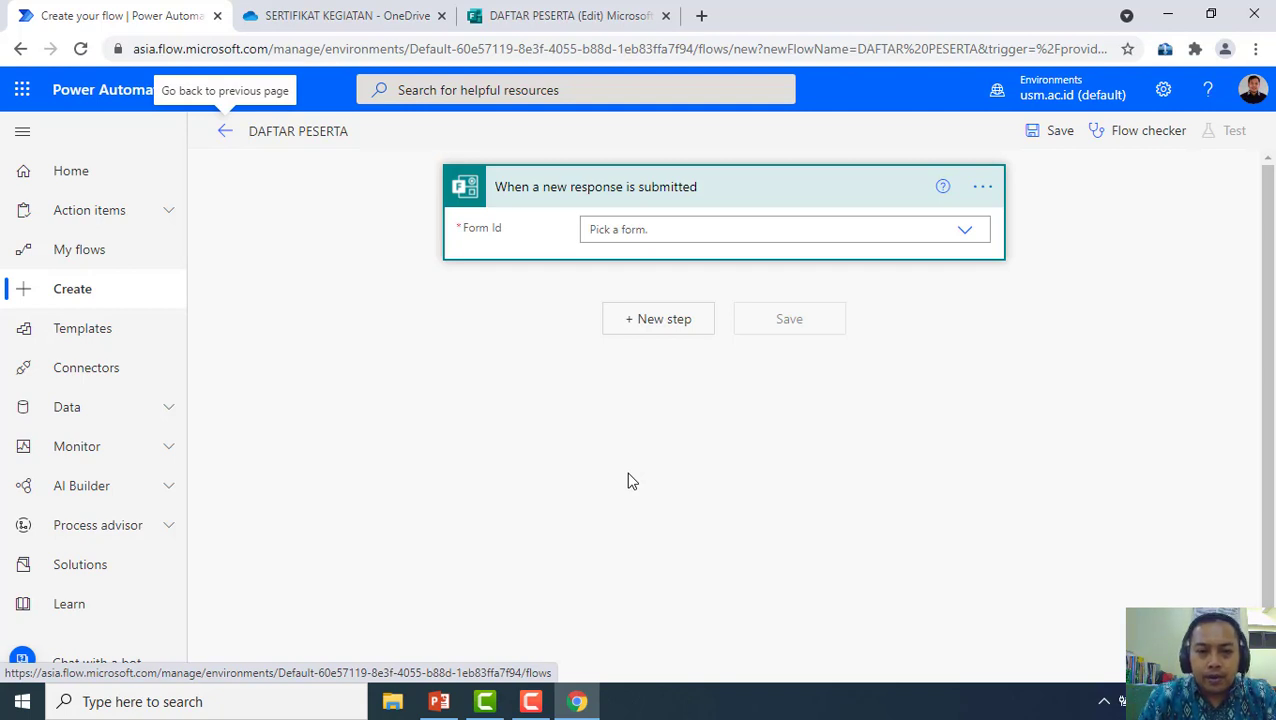
Choose DAFTAR PESERTA as the trigger's Form Id
{"action": "left_click", "coordinate": [960, 237]}
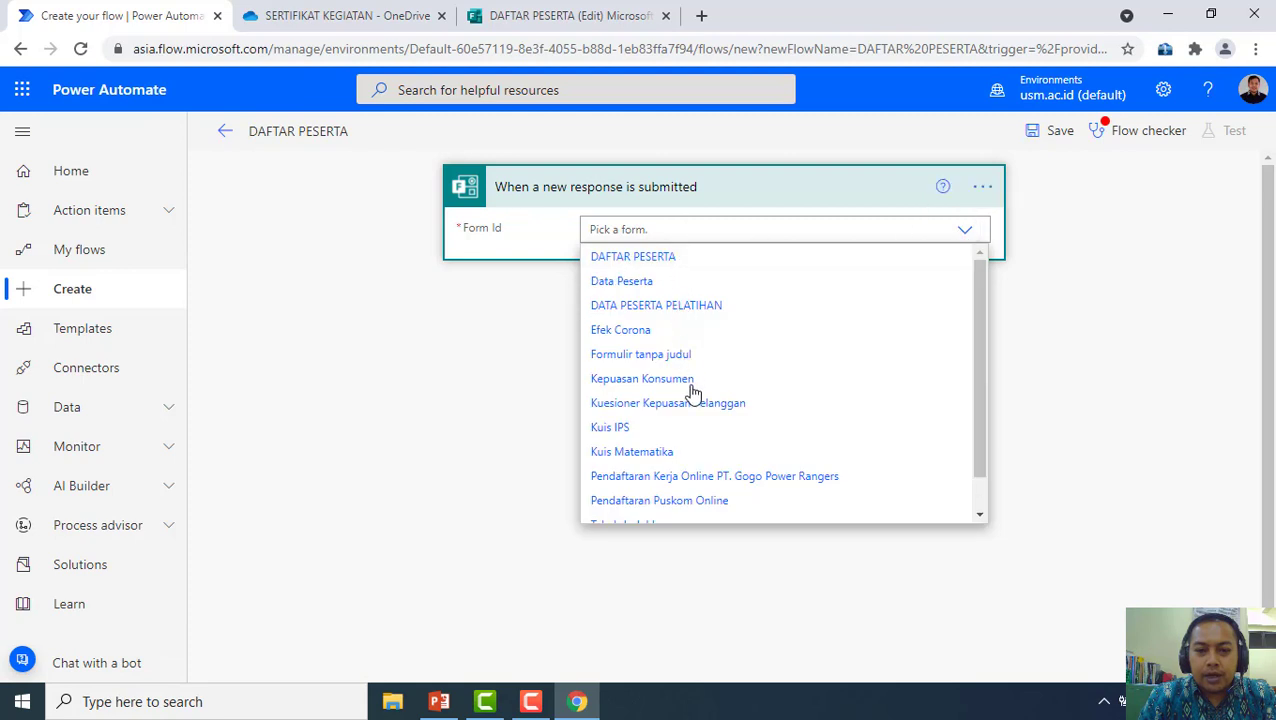
{"action": "scroll", "coordinate": [689, 495], "scroll_direction": "down", "scroll_amount": 1}
{"action": "scroll", "coordinate": [686, 492], "scroll_direction": "up", "scroll_amount": 1}
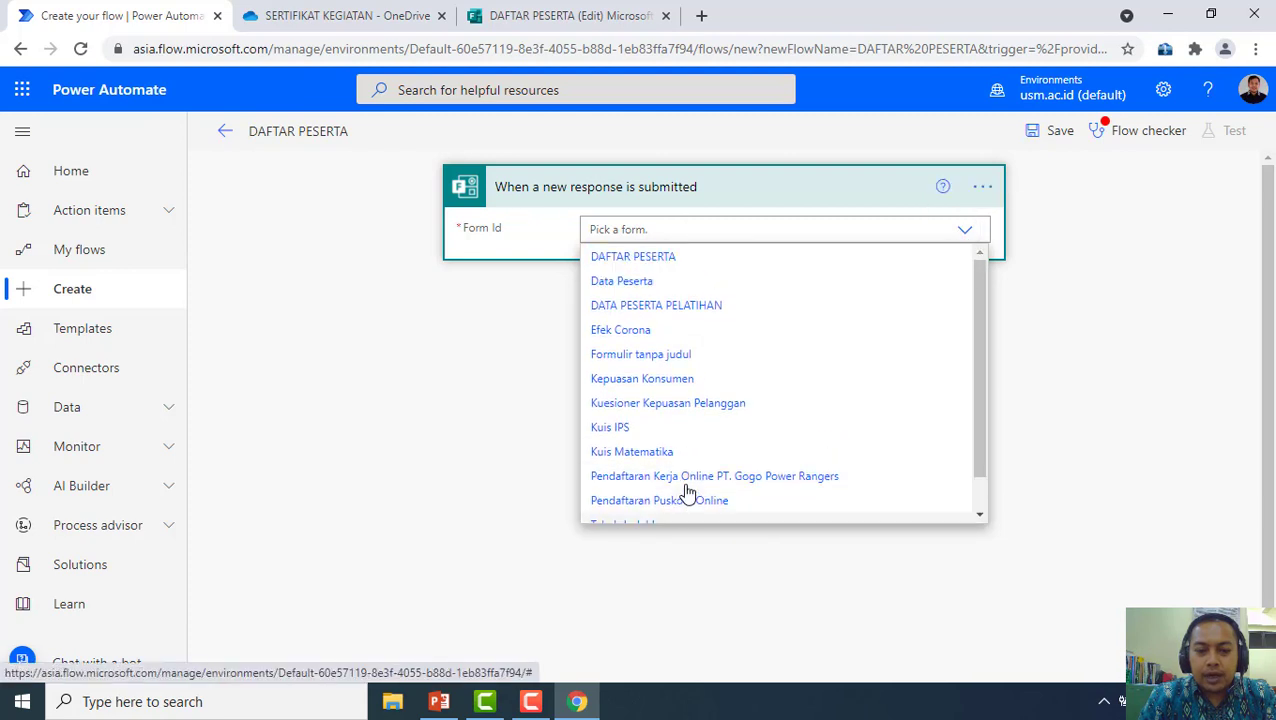
{"action": "left_click", "coordinate": [660, 268]}
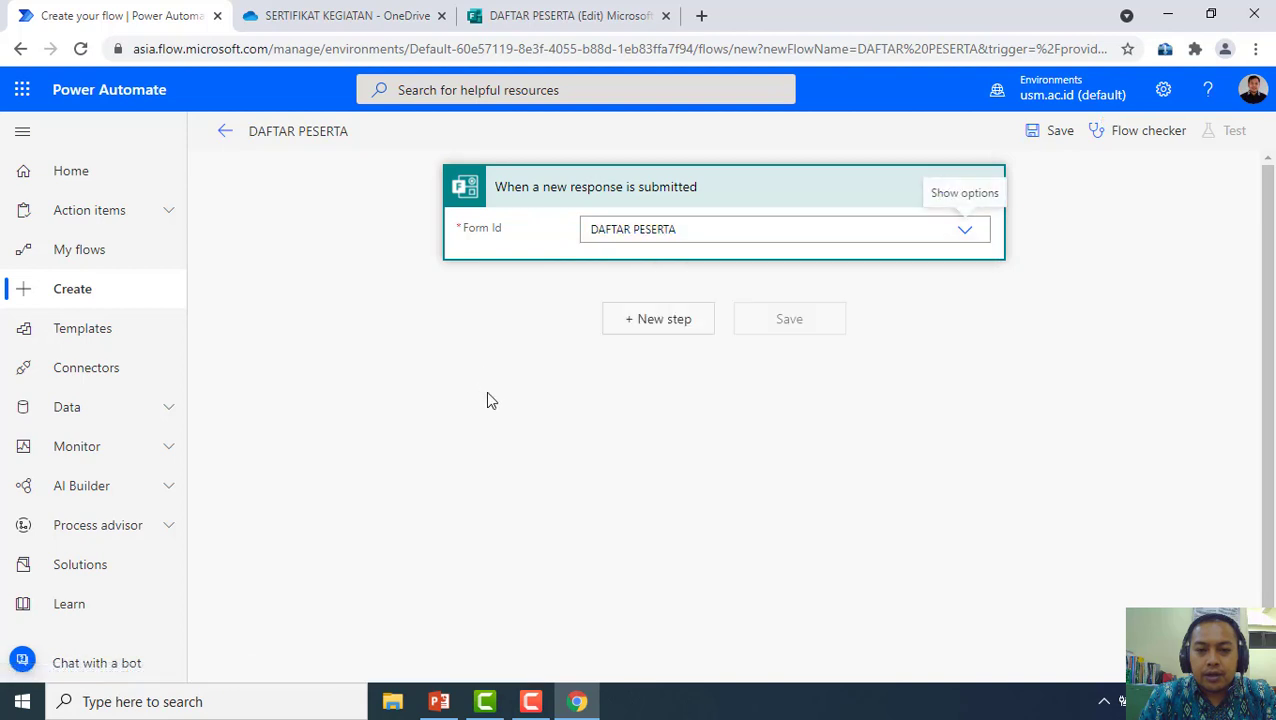
Add the Microsoft Forms 'Get response details' action after the trigger
{"action": "left_click", "coordinate": [660, 320]}
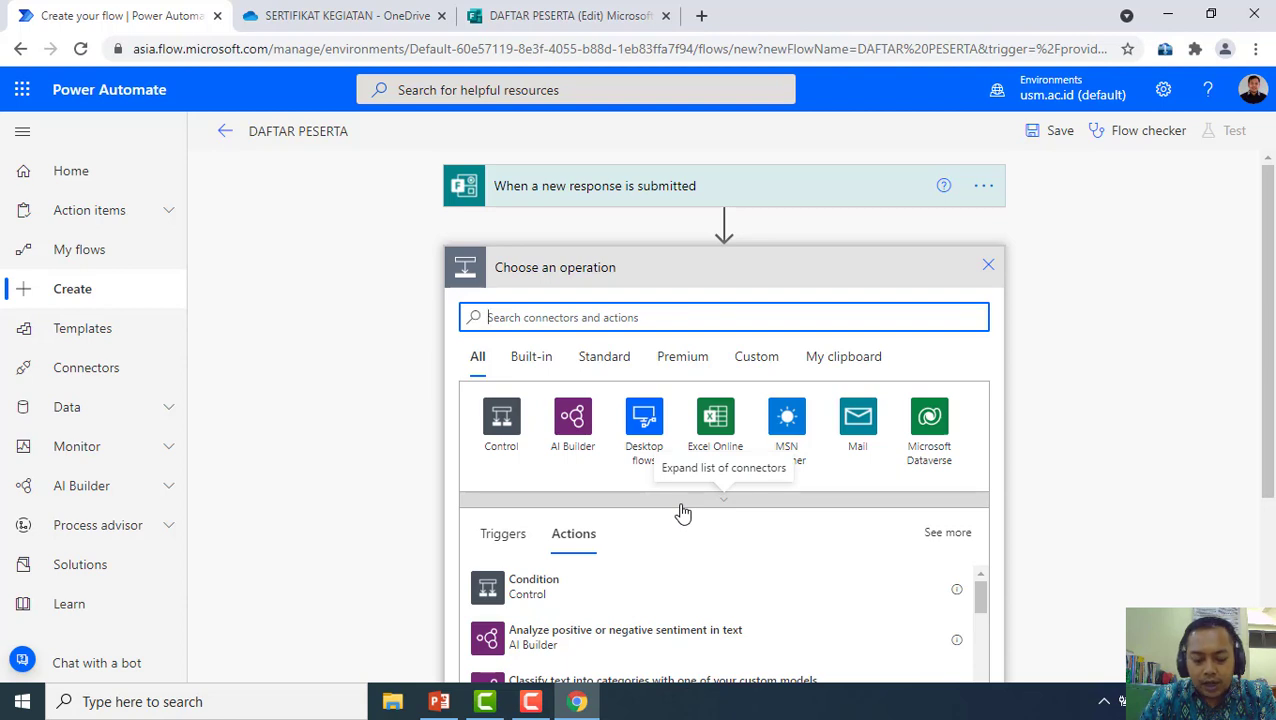
{"action": "type", "text": "FOR"}
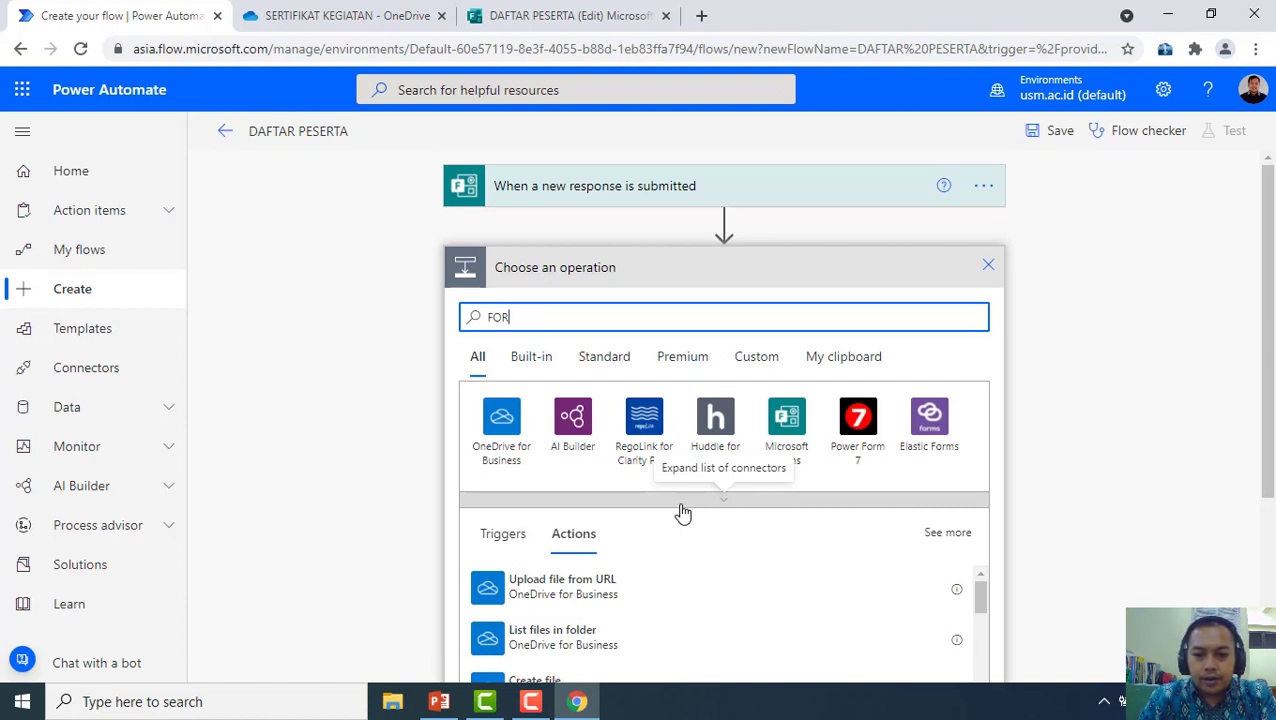
{"action": "left_click", "coordinate": [782, 417]}
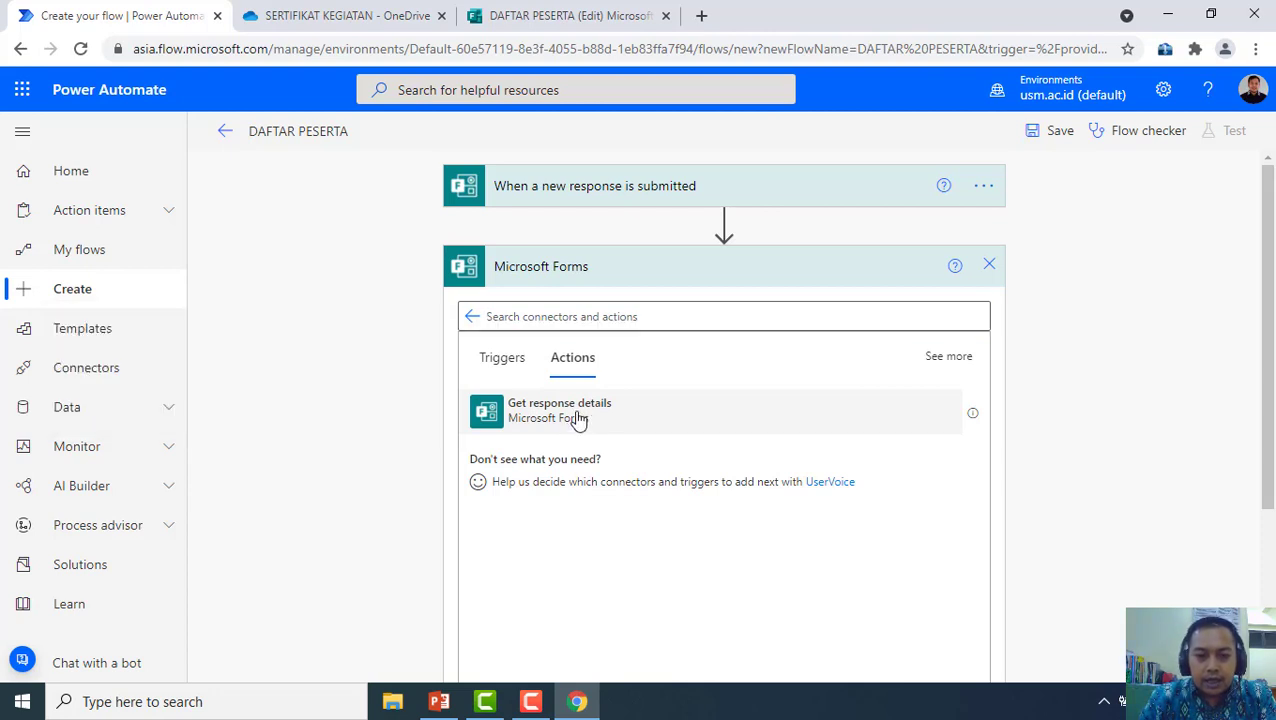
{"action": "left_click", "coordinate": [726, 427]}
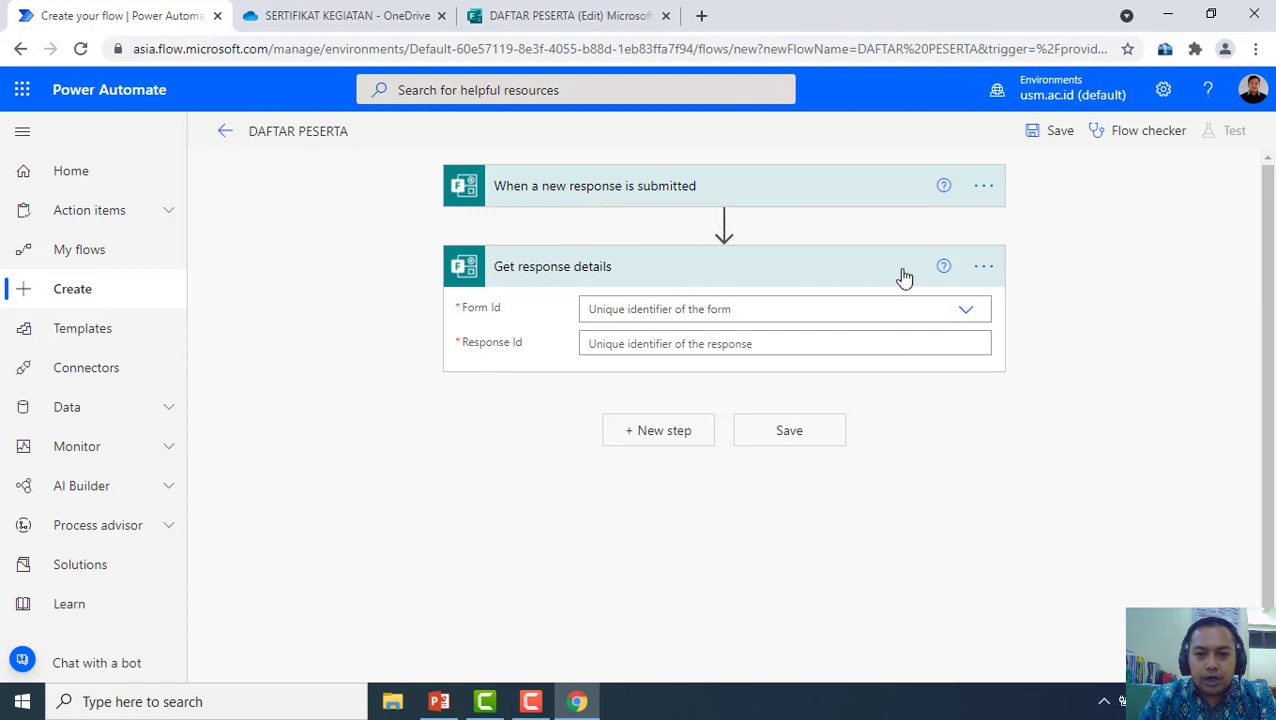
Set its Form Id to DAFTAR PESERTA and Response Id to the trigger's Response Id
{"action": "left_click", "coordinate": [962, 309]}
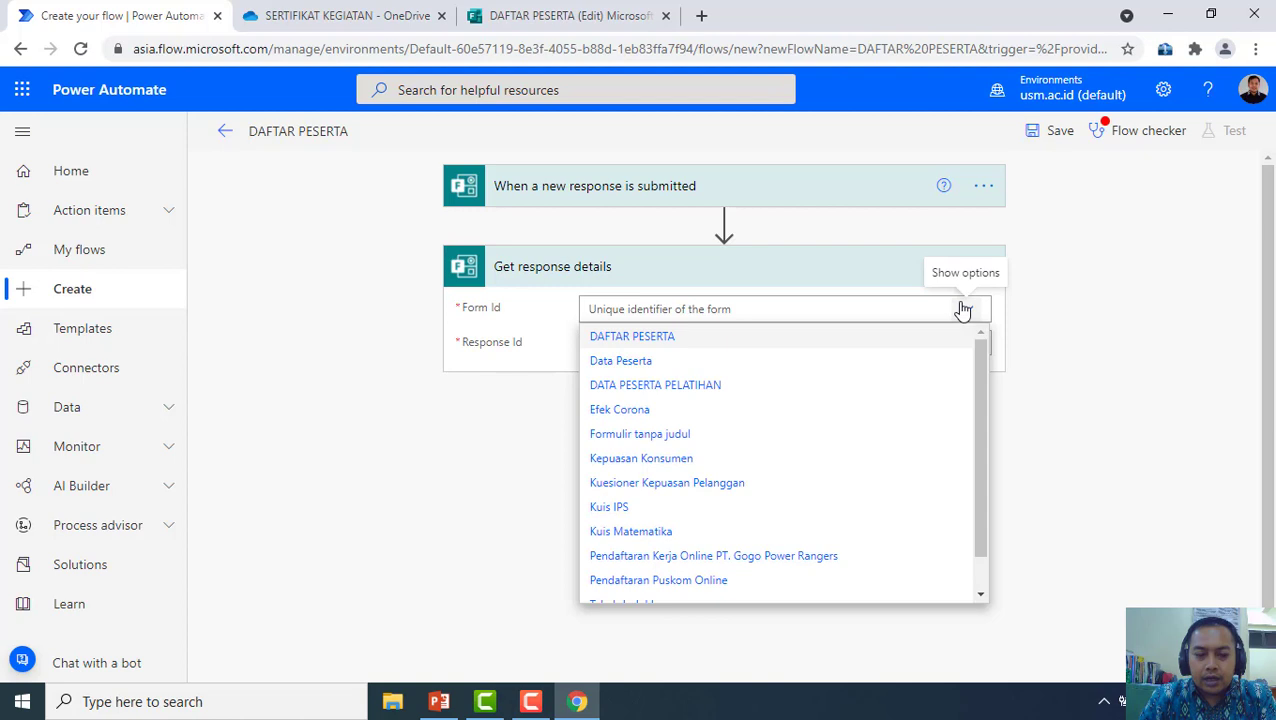
{"action": "left_click", "coordinate": [655, 346]}
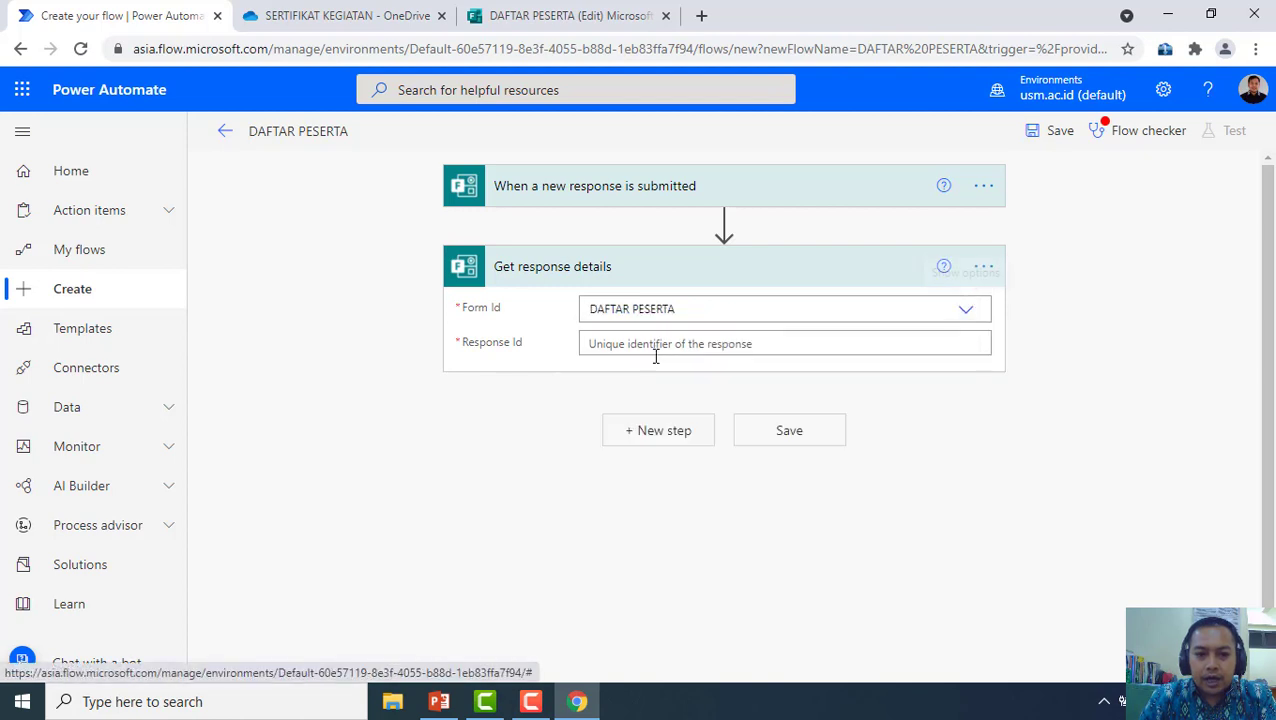
{"action": "left_click", "coordinate": [912, 344]}
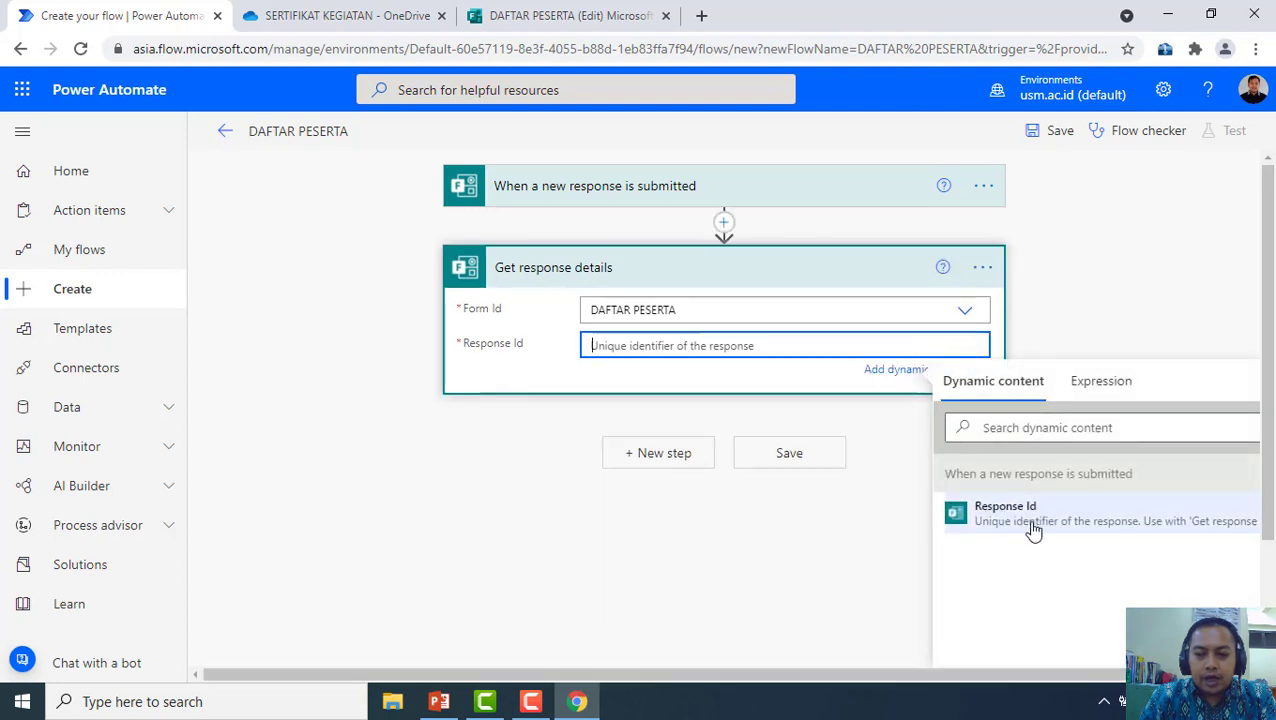
{"action": "left_click", "coordinate": [1043, 522]}
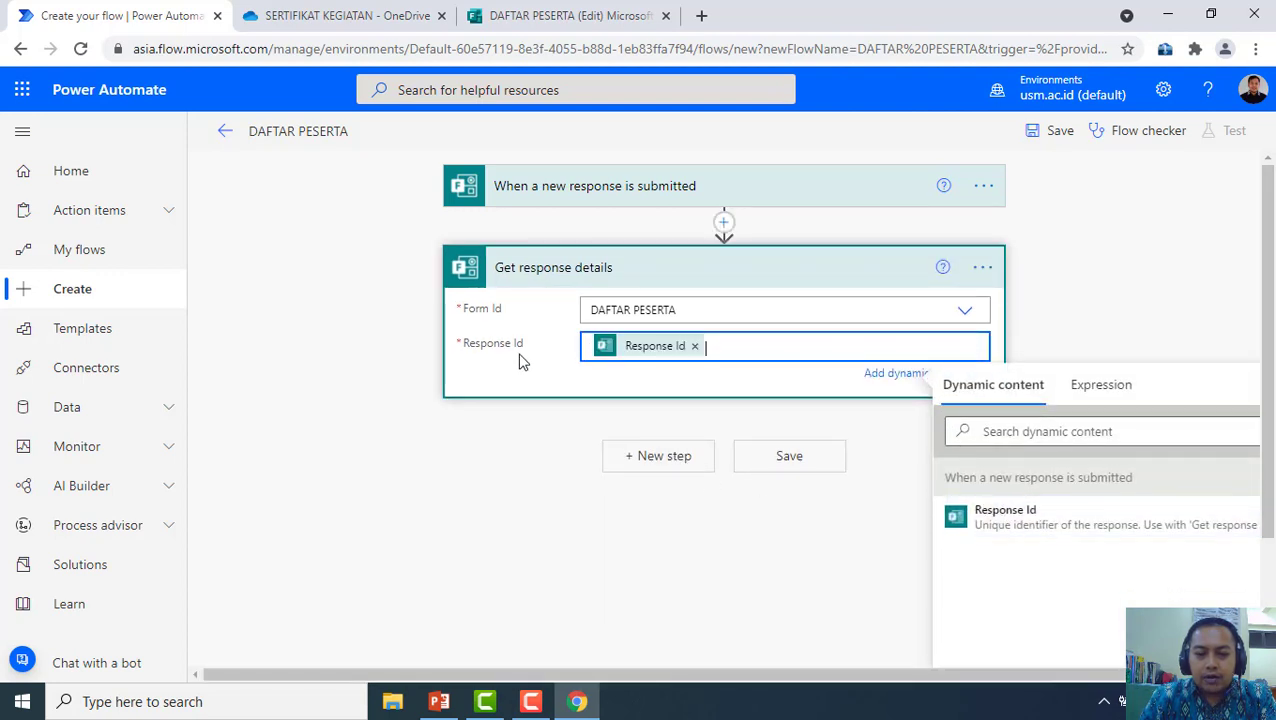
{"action": "left_click", "coordinate": [769, 413]}
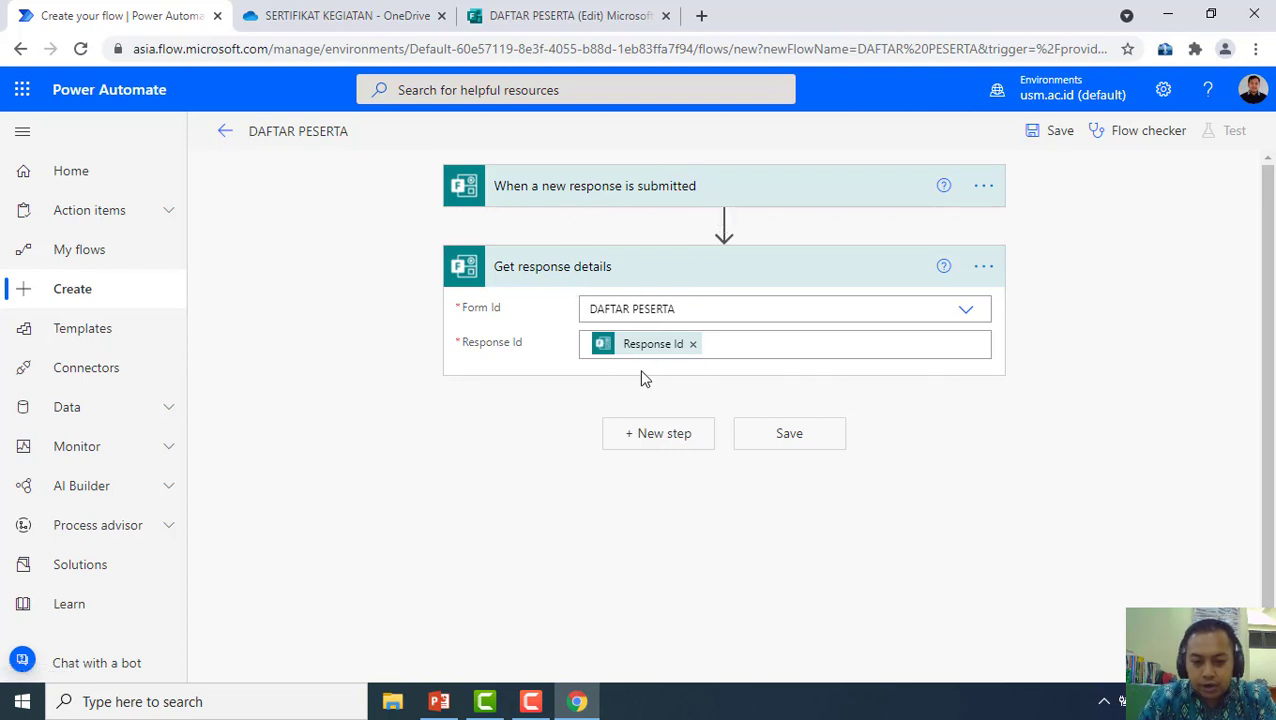
Search 'word' and add the Word Online (Business) action 'Populate a Microsoft Word template'
{"action": "left_click", "coordinate": [665, 440]}
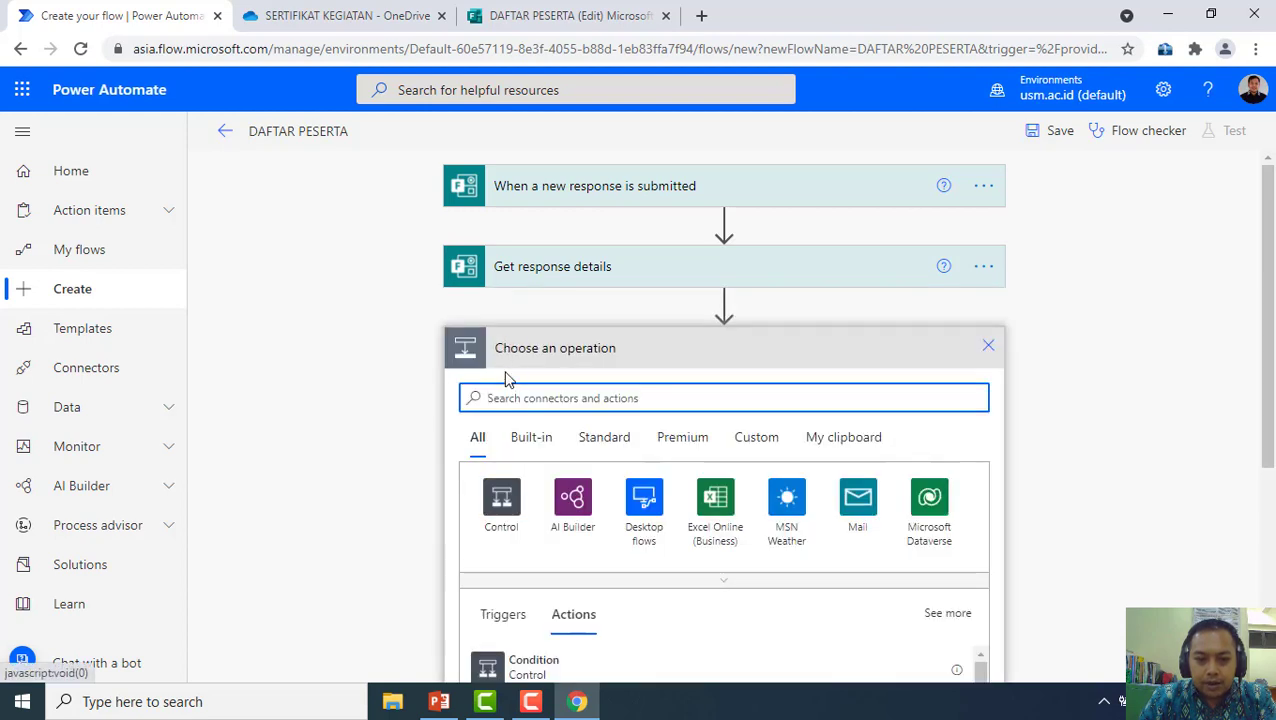
{"action": "type", "text": "word"}
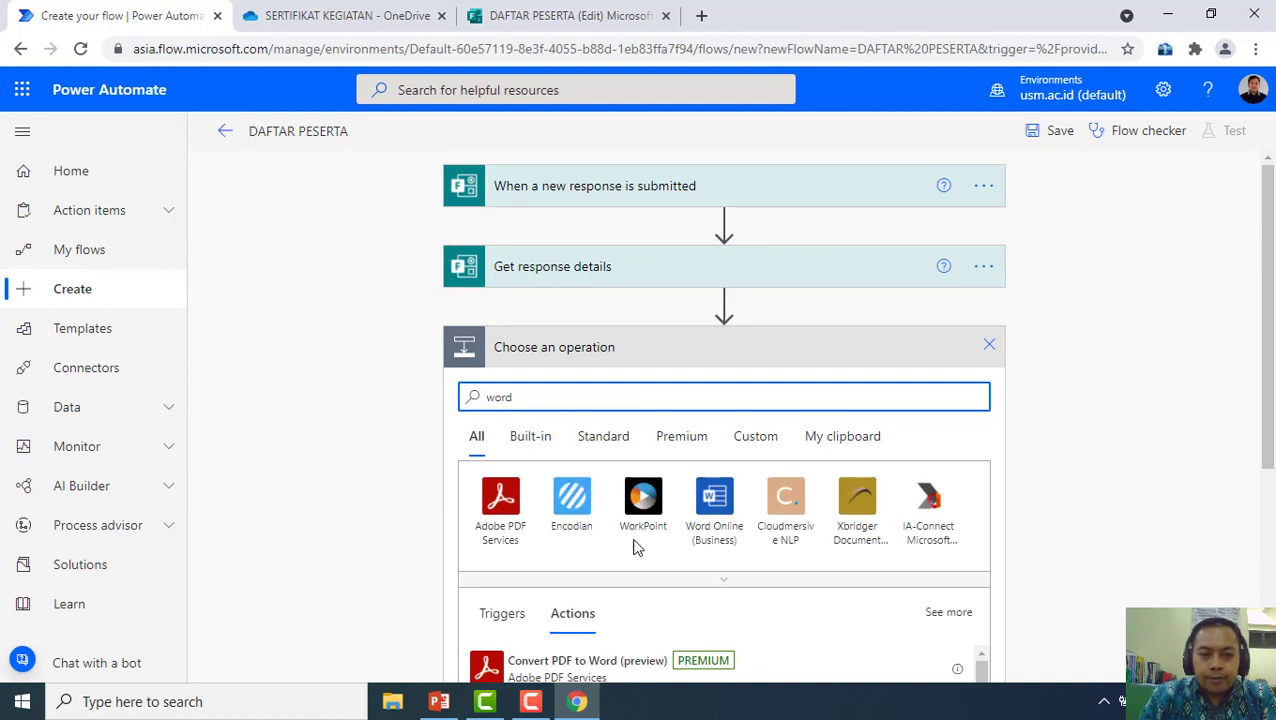
{"action": "left_click", "coordinate": [713, 508]}
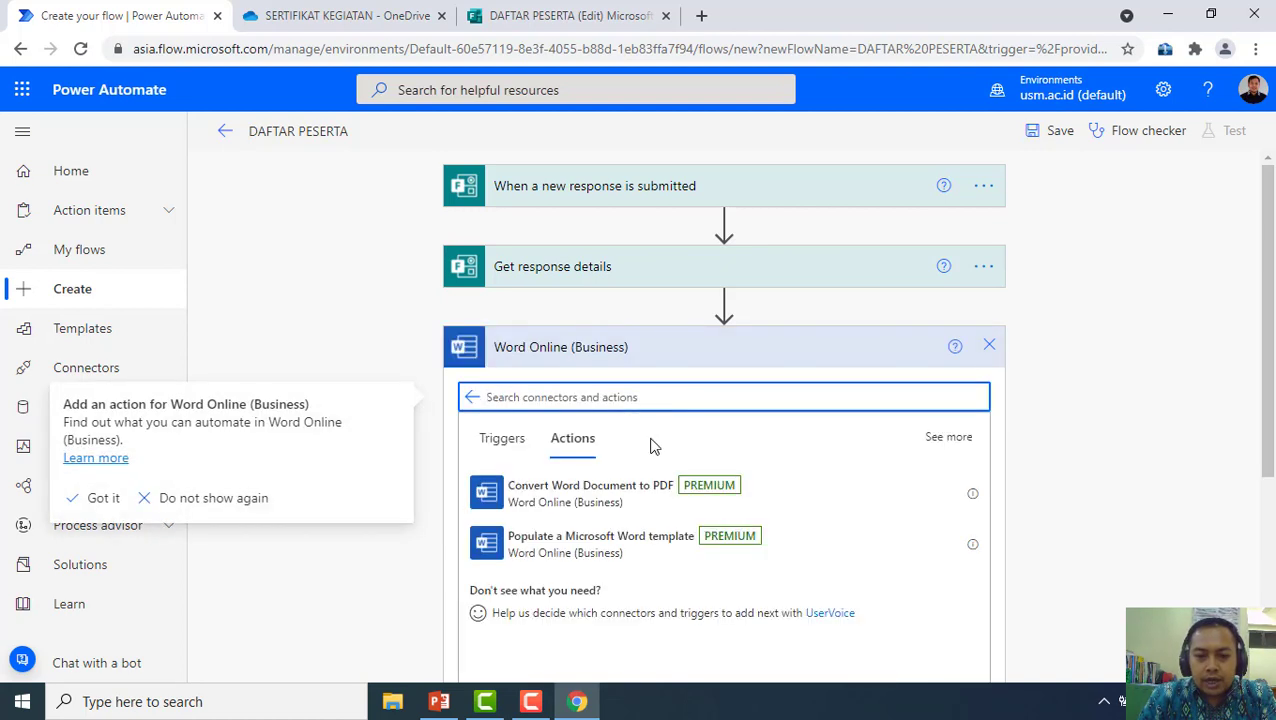
{"action": "scroll", "coordinate": [650, 445], "scroll_direction": "down", "scroll_amount": 1}
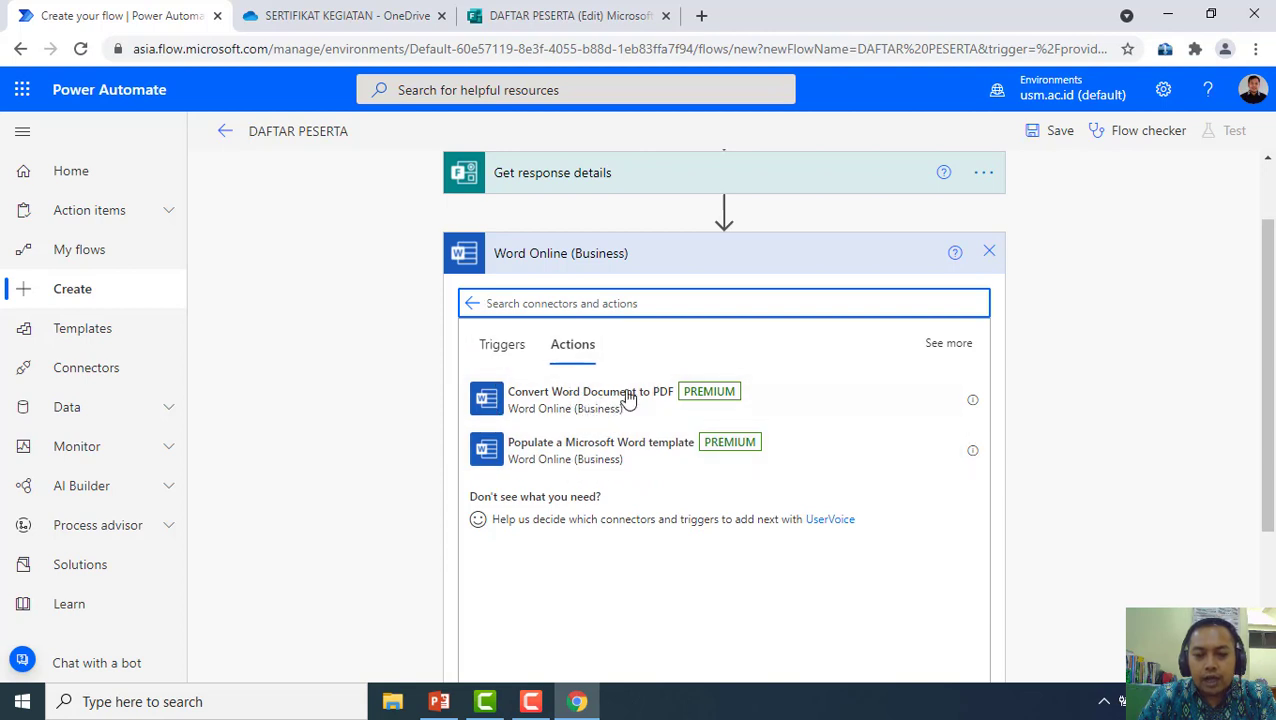
{"action": "left_click", "coordinate": [607, 455]}
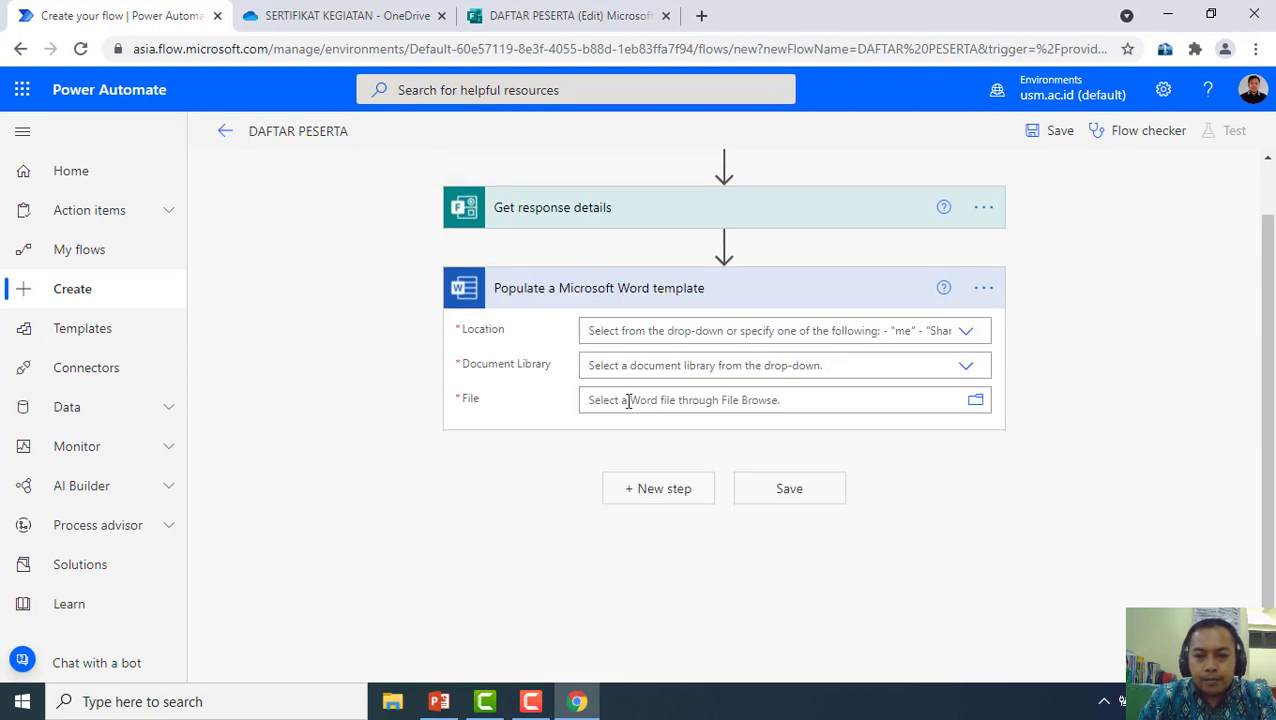
Set the template Location to OneDrive for Business and Document Library to OneDrive
{"action": "left_click", "coordinate": [966, 333]}
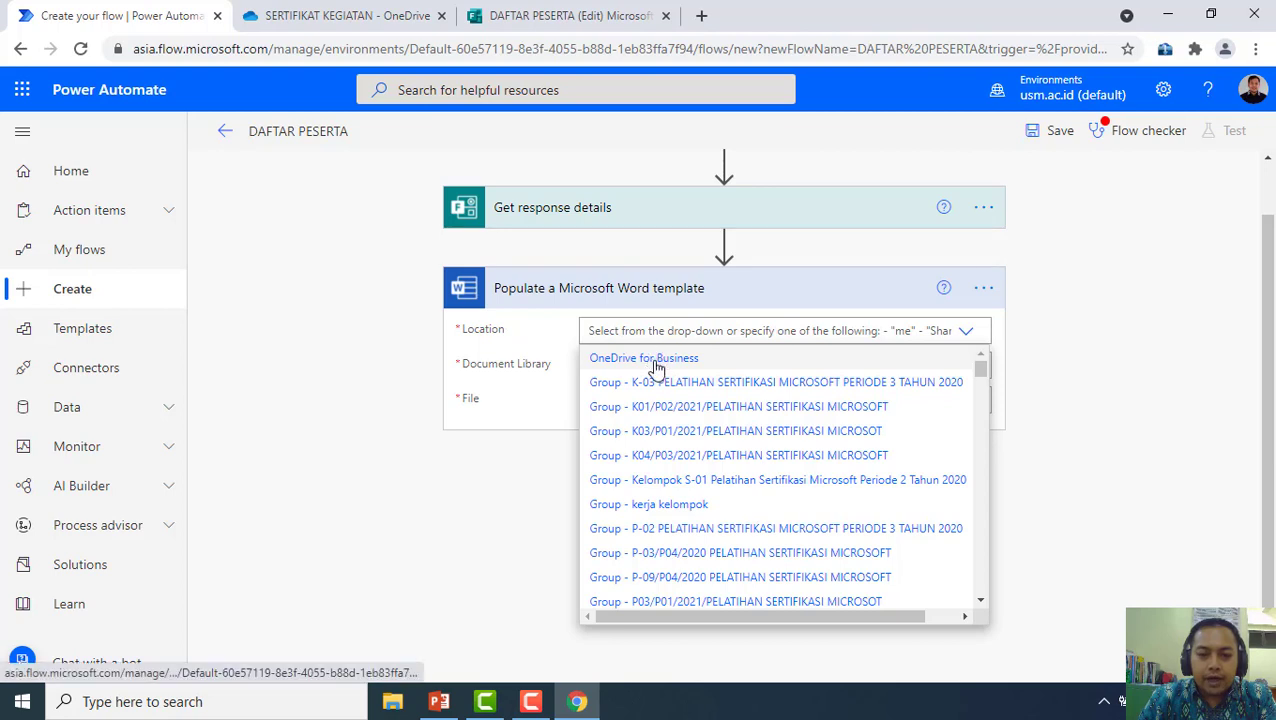
{"action": "left_click", "coordinate": [656, 360]}
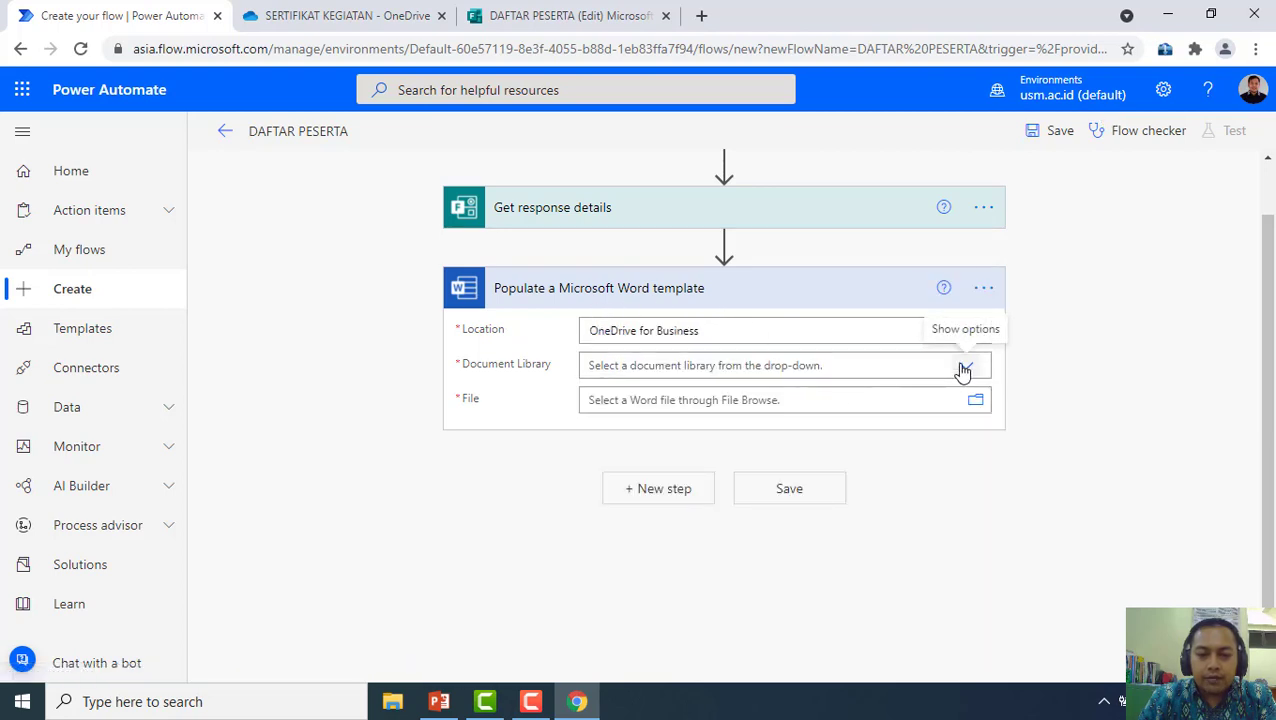
{"action": "left_click", "coordinate": [920, 365]}
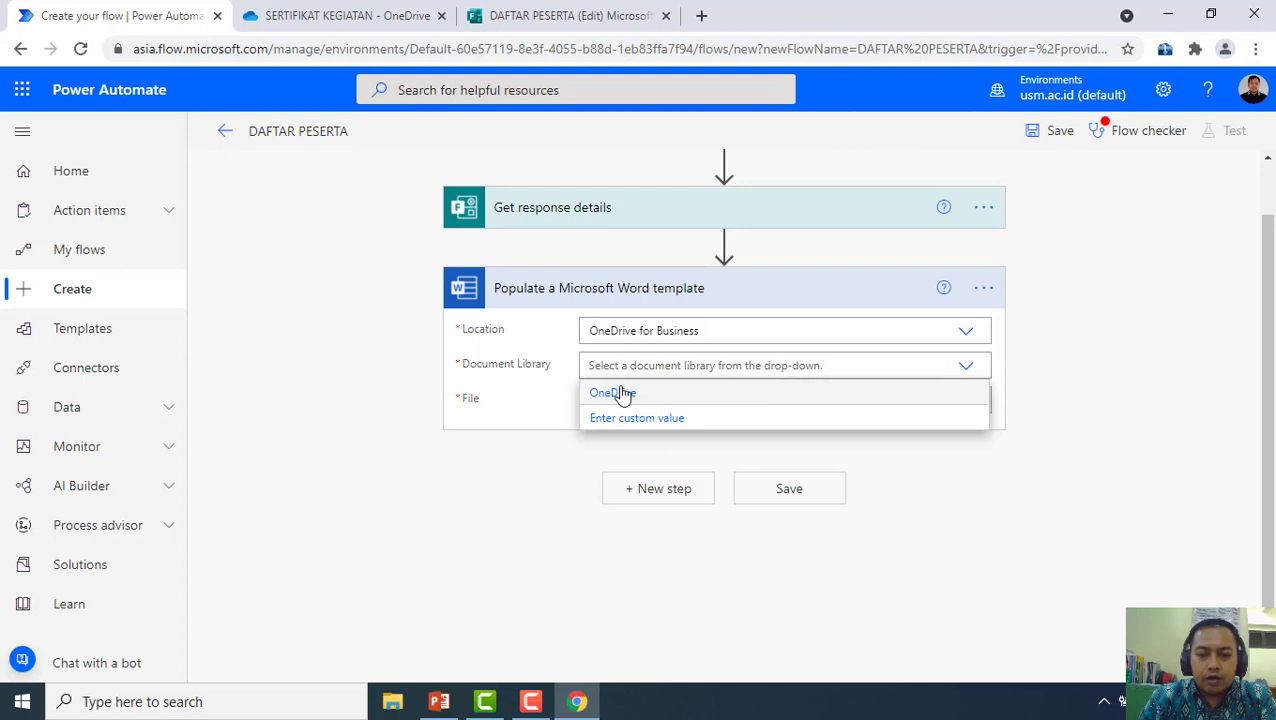
{"action": "left_click", "coordinate": [622, 394]}
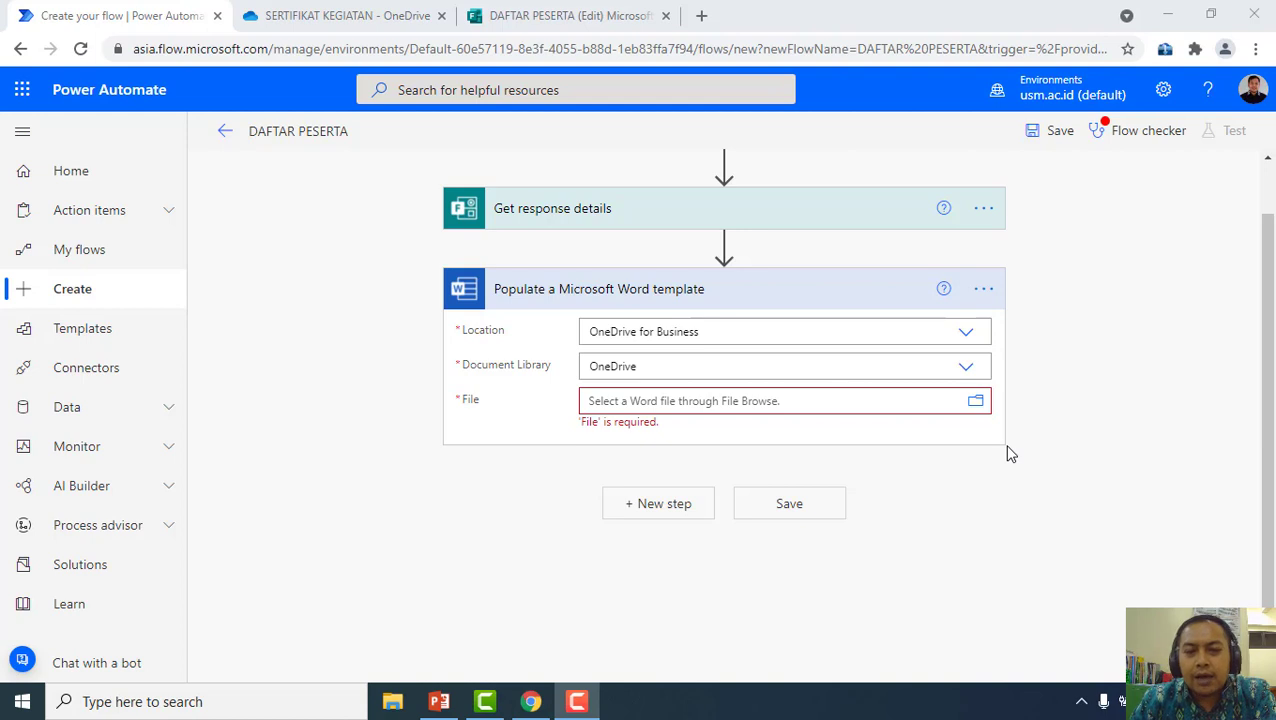
Pick Template Sertifikat Power Automate.docx from the SERTIFIKAT KEGIATAN folder as the File
{"action": "left_click", "coordinate": [979, 401]}
{"action": "scroll", "coordinate": [958, 338], "scroll_direction": "down", "scroll_amount": 3}
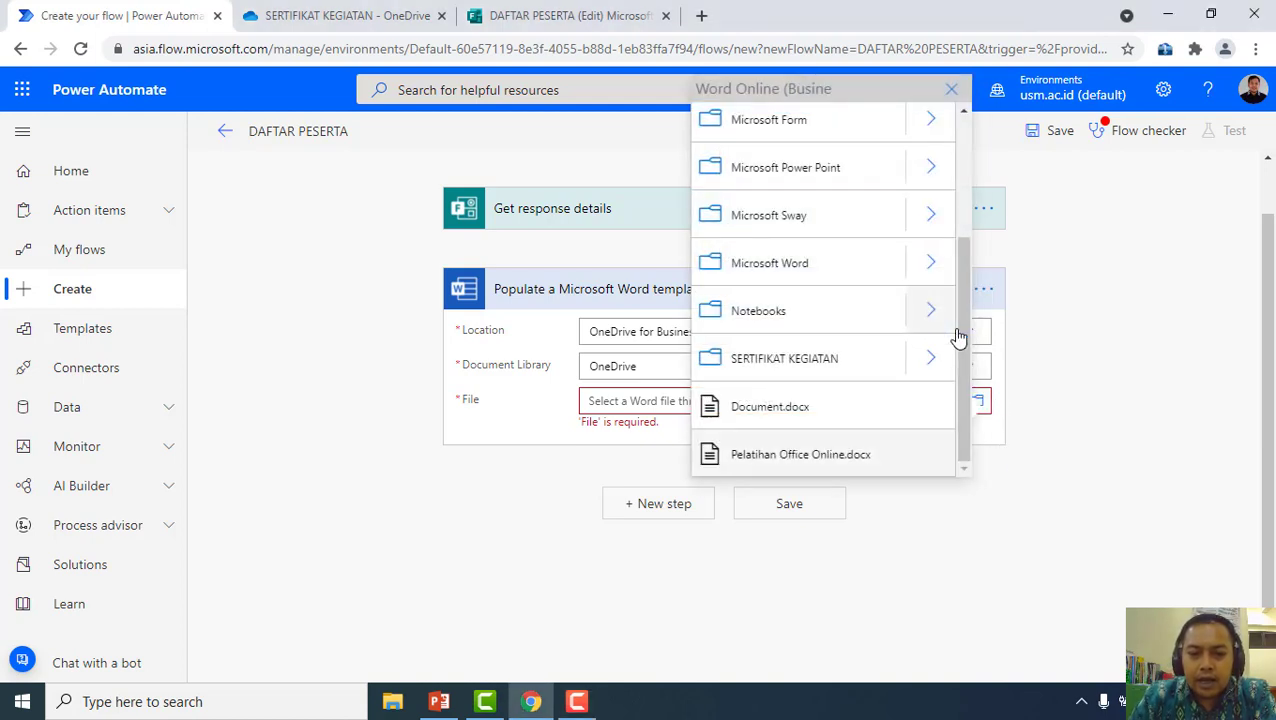
{"action": "scroll", "coordinate": [866, 342], "scroll_direction": "up", "scroll_amount": 2}
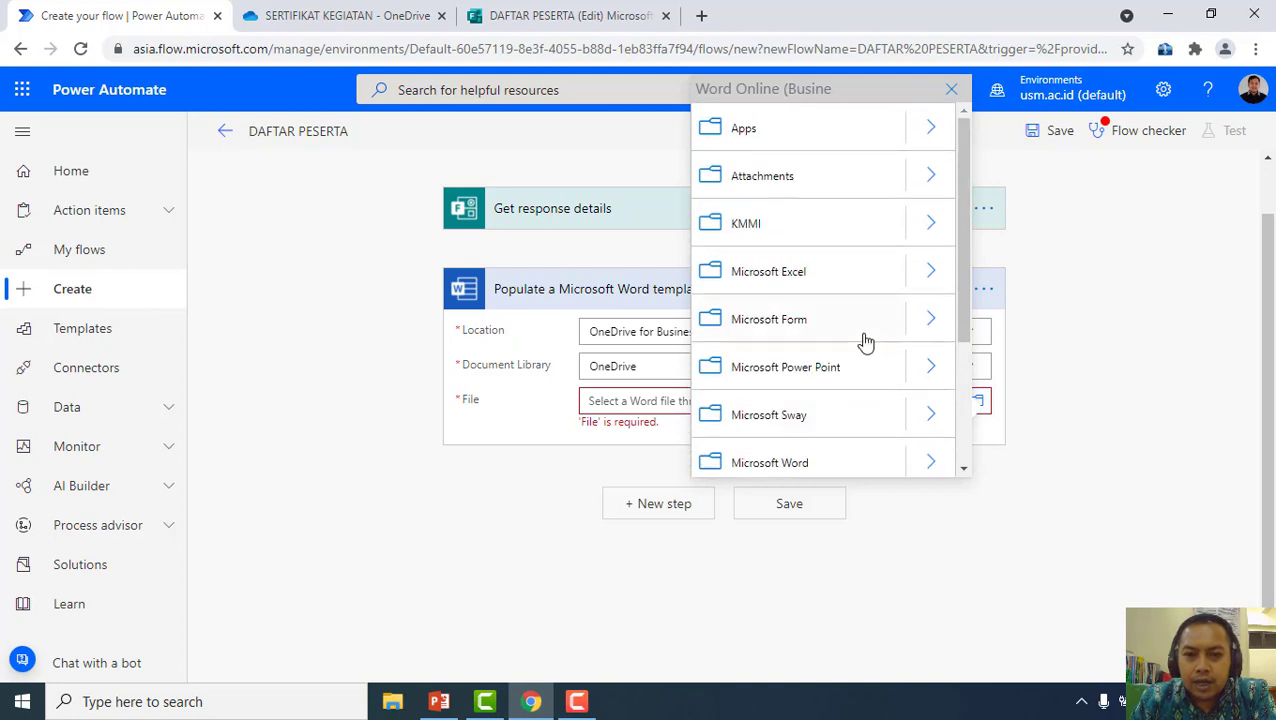
{"action": "scroll", "coordinate": [841, 370], "scroll_direction": "down", "scroll_amount": 1}
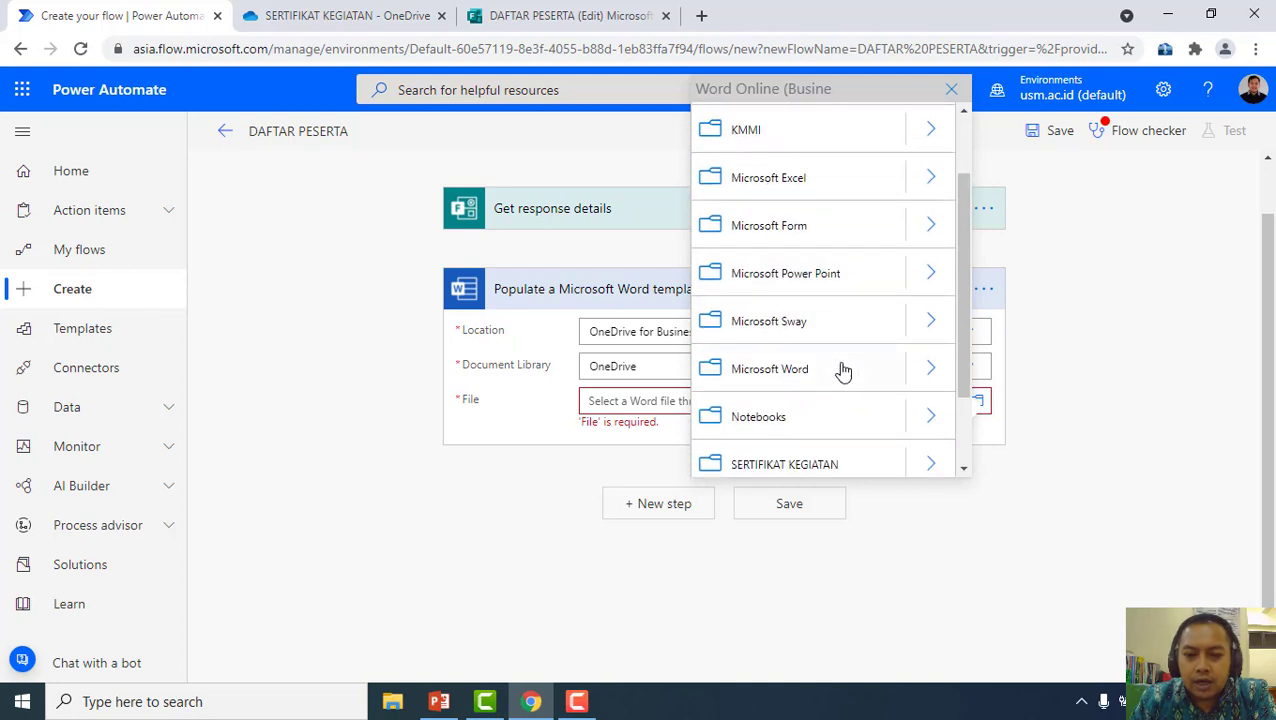
{"action": "scroll", "coordinate": [860, 370], "scroll_direction": "down", "scroll_amount": 1}
{"action": "left_click", "coordinate": [926, 369]}
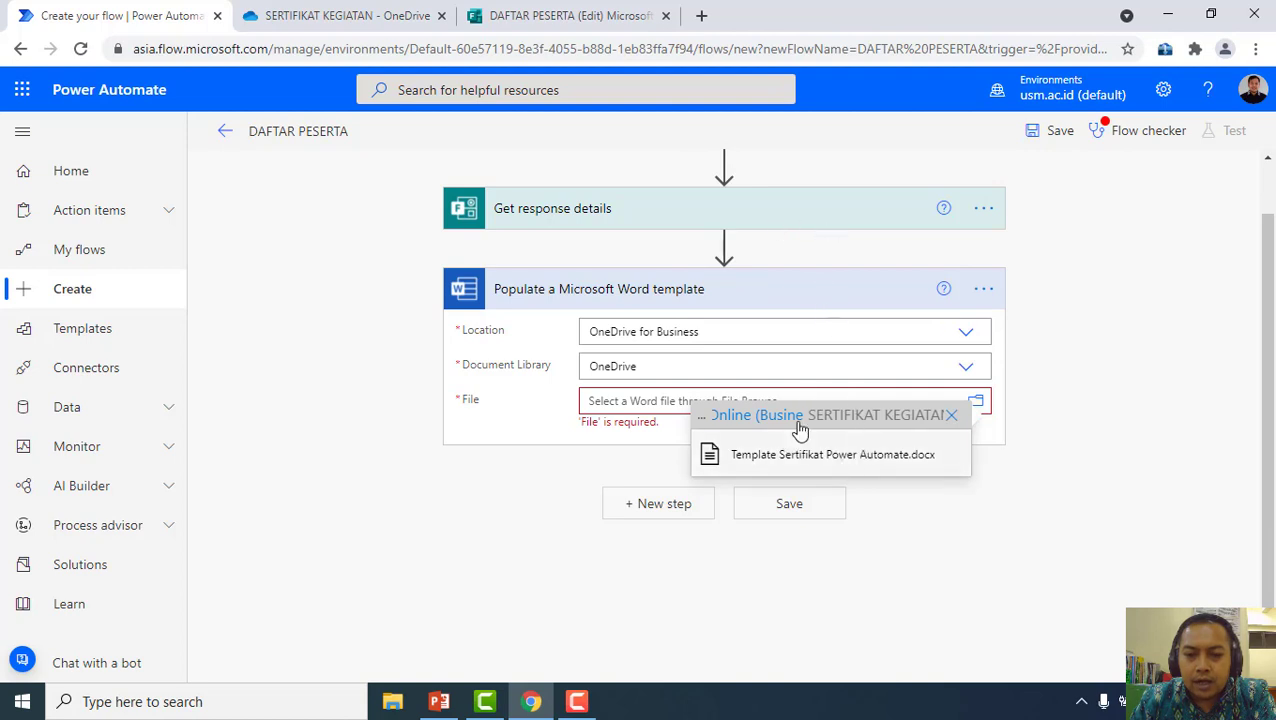
{"action": "left_click", "coordinate": [840, 455]}
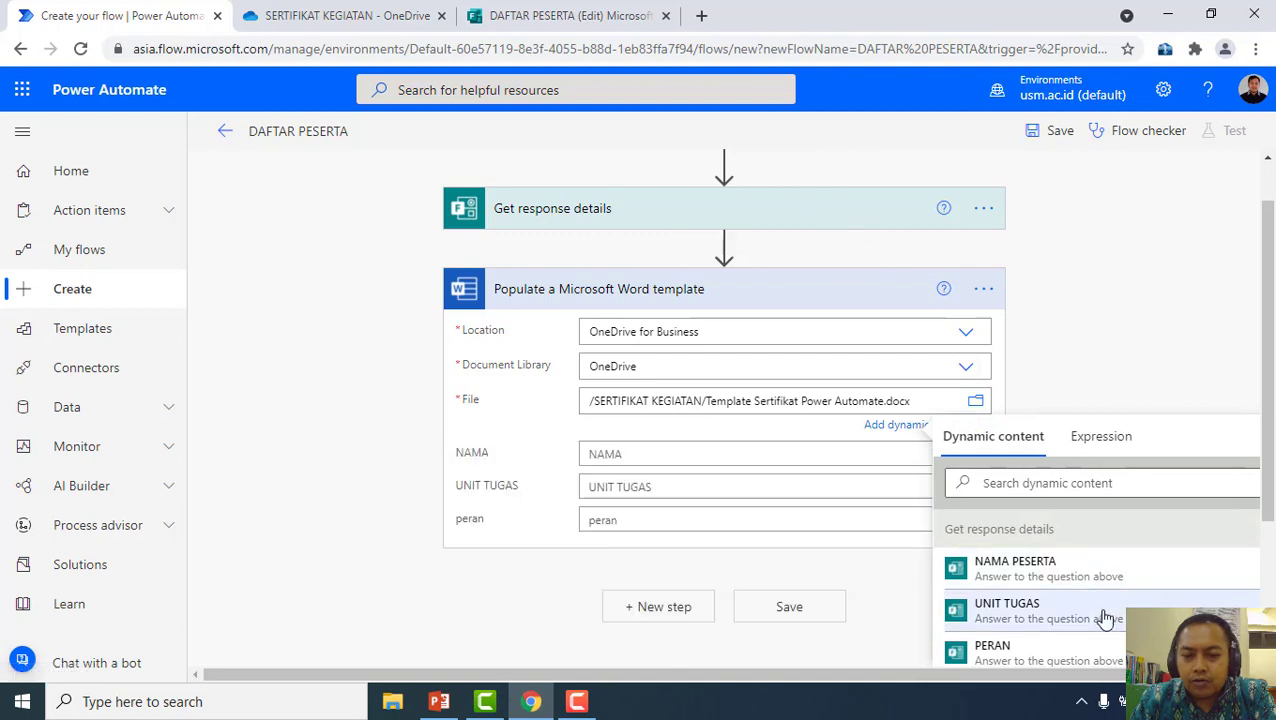
Insert NAMA PESERTA, UNIT TUGAS and PERAN dynamic content into the NAMA, UNIT TUGAS and peran fields
{"action": "scroll", "coordinate": [519, 423], "scroll_direction": "down", "scroll_amount": 2}
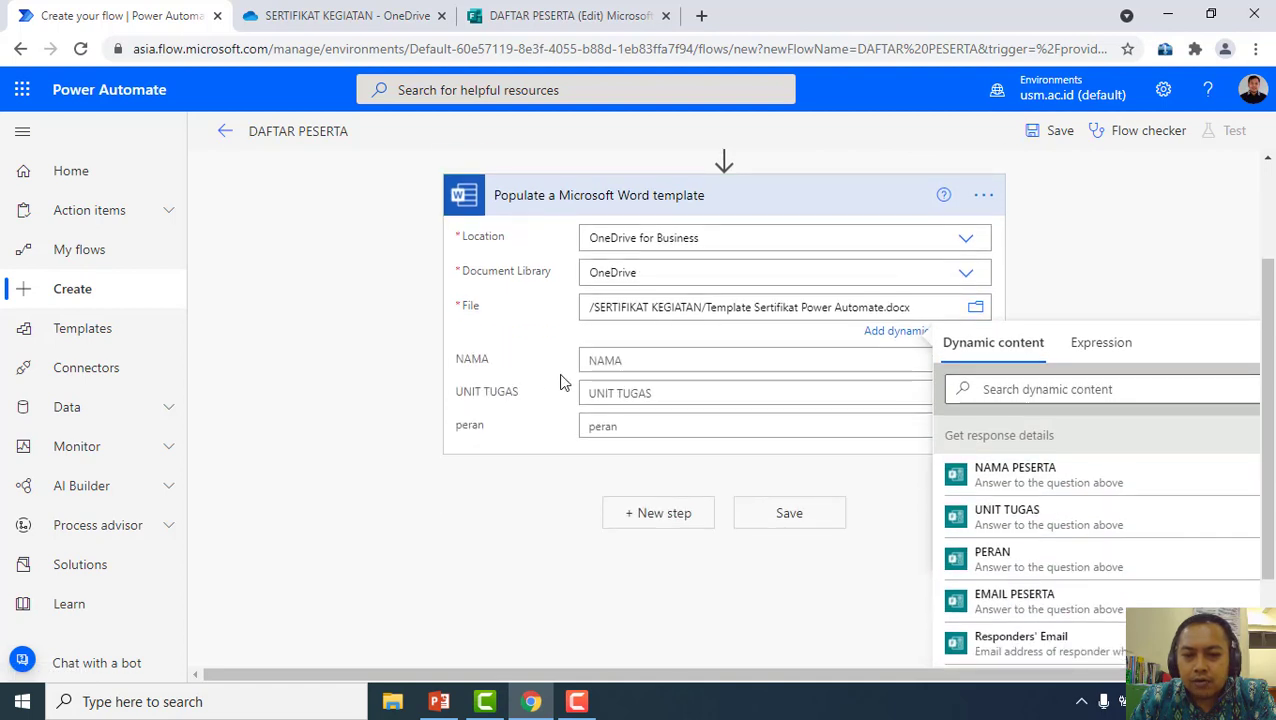
{"action": "left_click", "coordinate": [648, 365]}
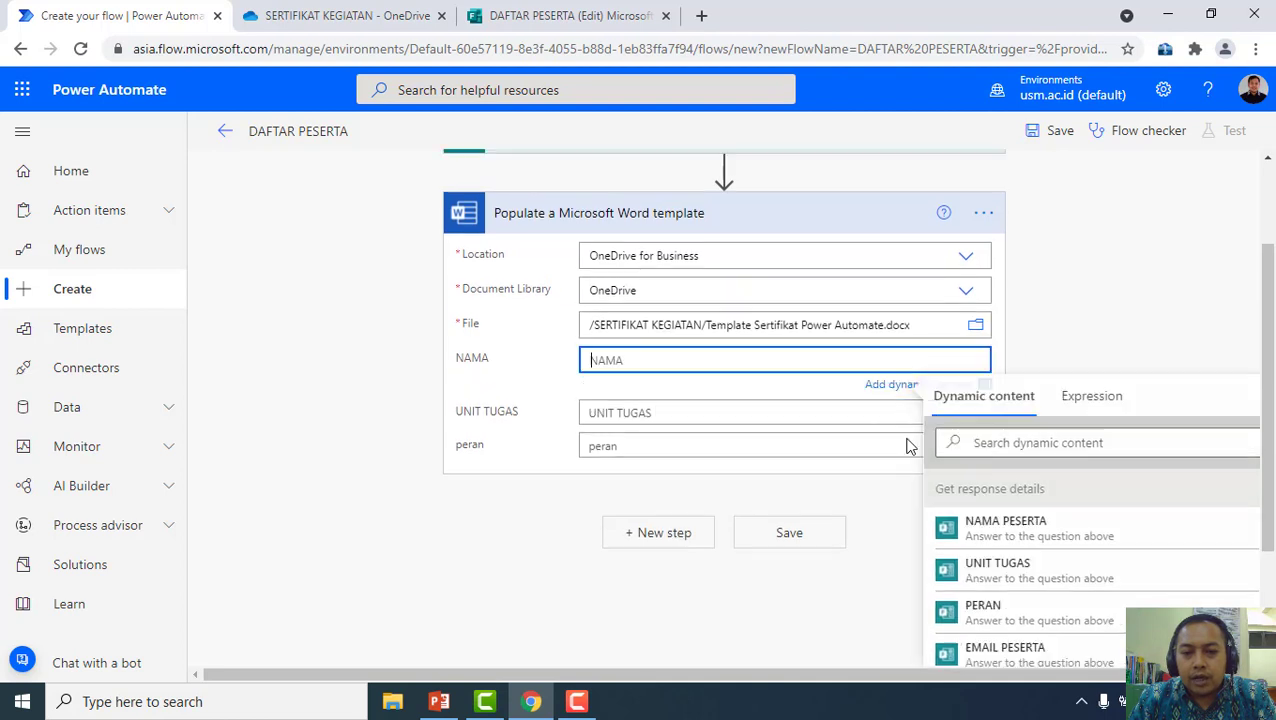
{"action": "left_click", "coordinate": [1037, 533]}
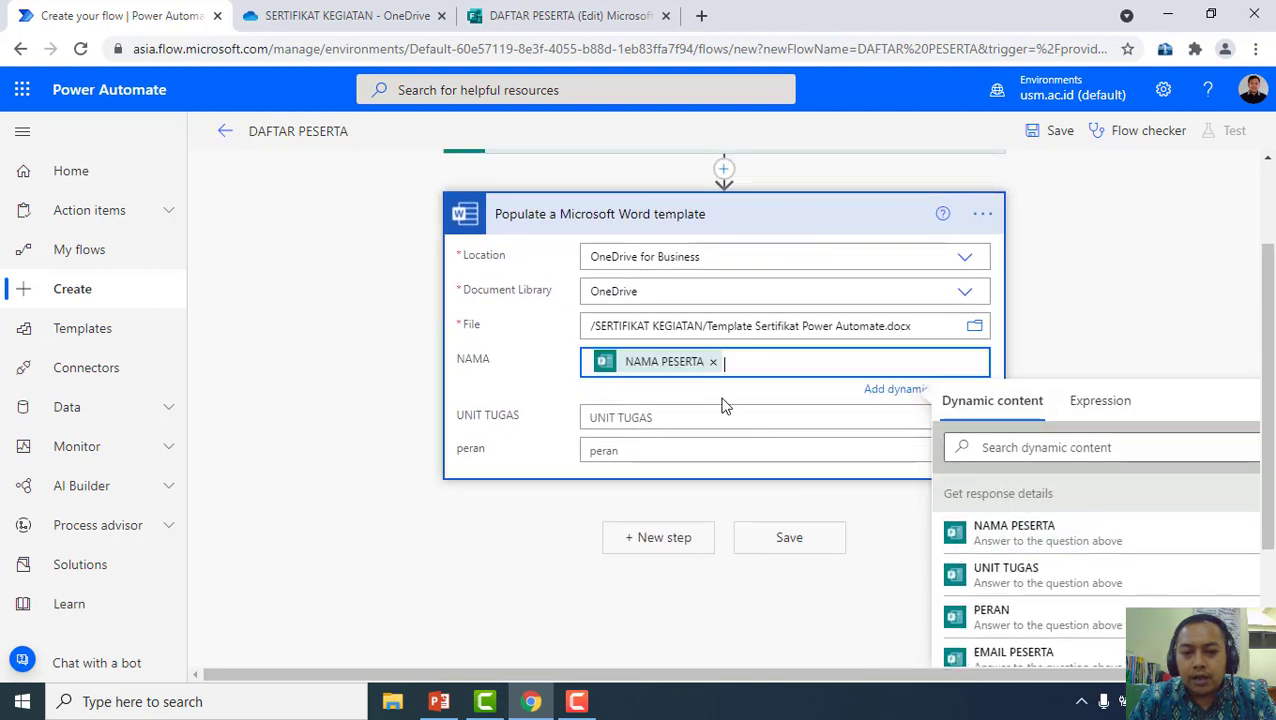
{"action": "left_click", "coordinate": [648, 417]}
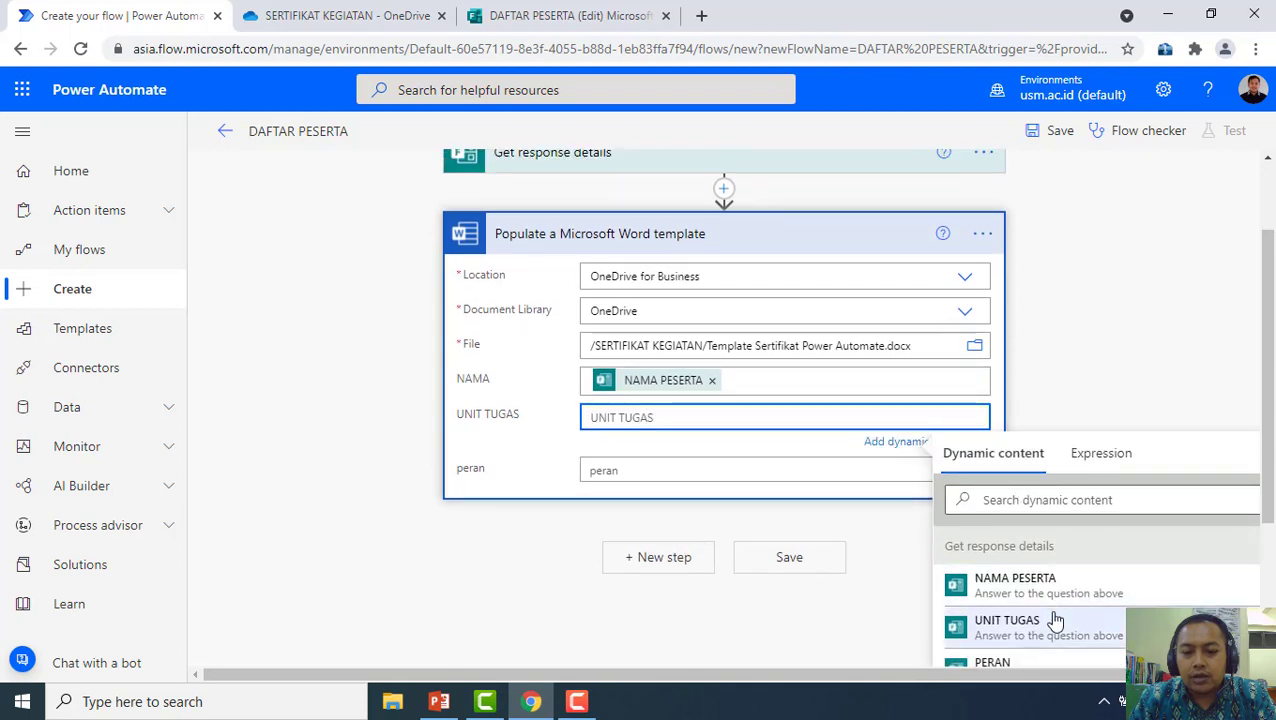
{"action": "left_click", "coordinate": [1055, 620]}
{"action": "left_click", "coordinate": [675, 466]}
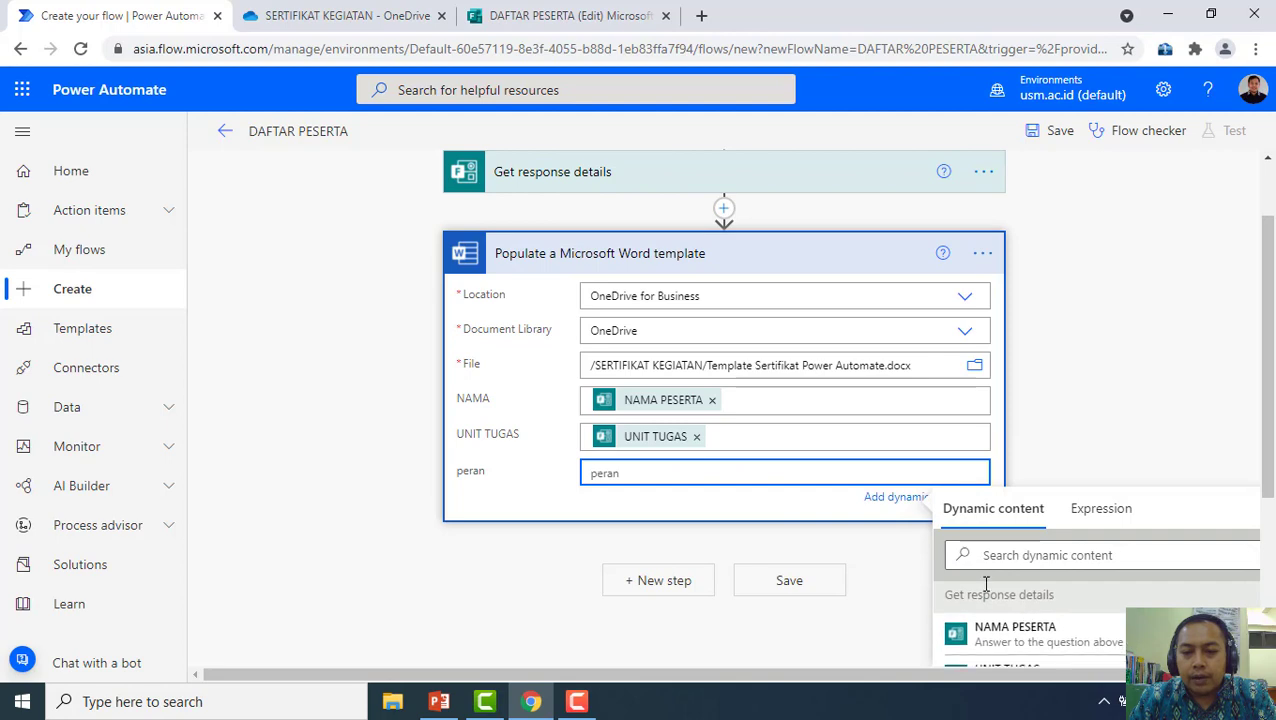
{"action": "scroll", "coordinate": [985, 583], "scroll_direction": "down", "scroll_amount": 3}
{"action": "left_click", "coordinate": [1040, 445]}
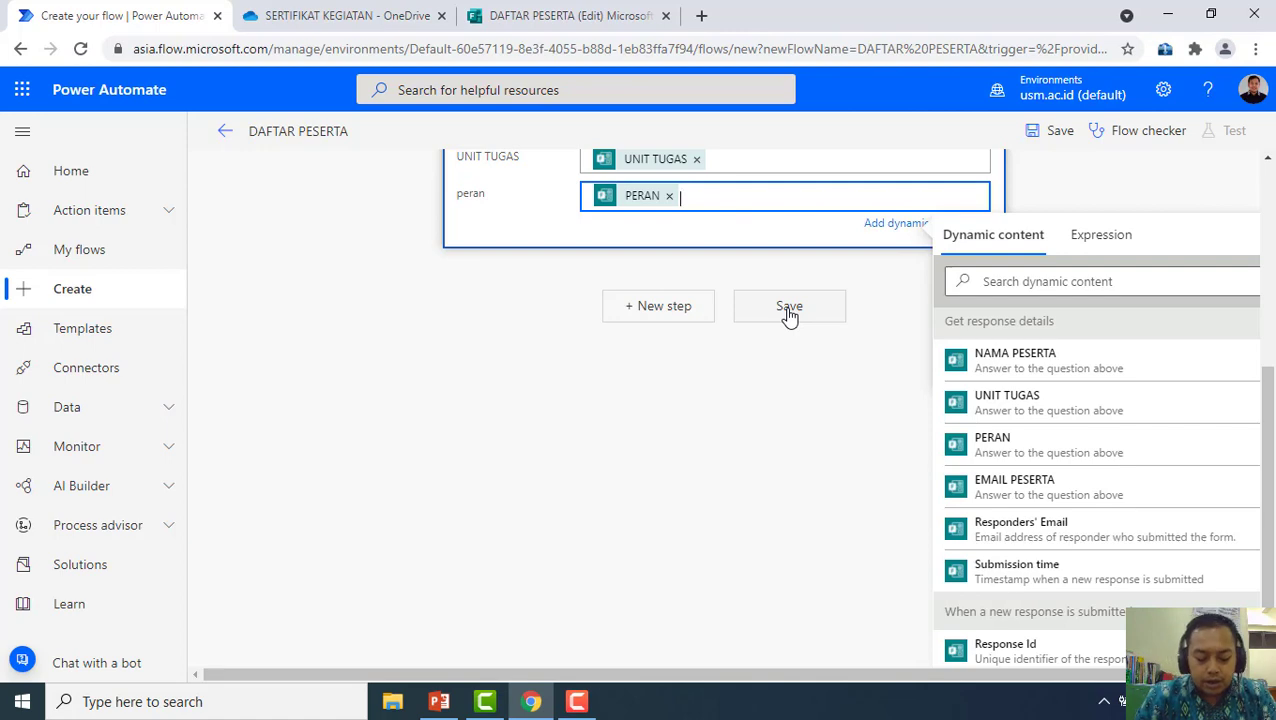
Save the flow and add a new step below the Populate a Microsoft Word template action
{"action": "left_click", "coordinate": [789, 312]}
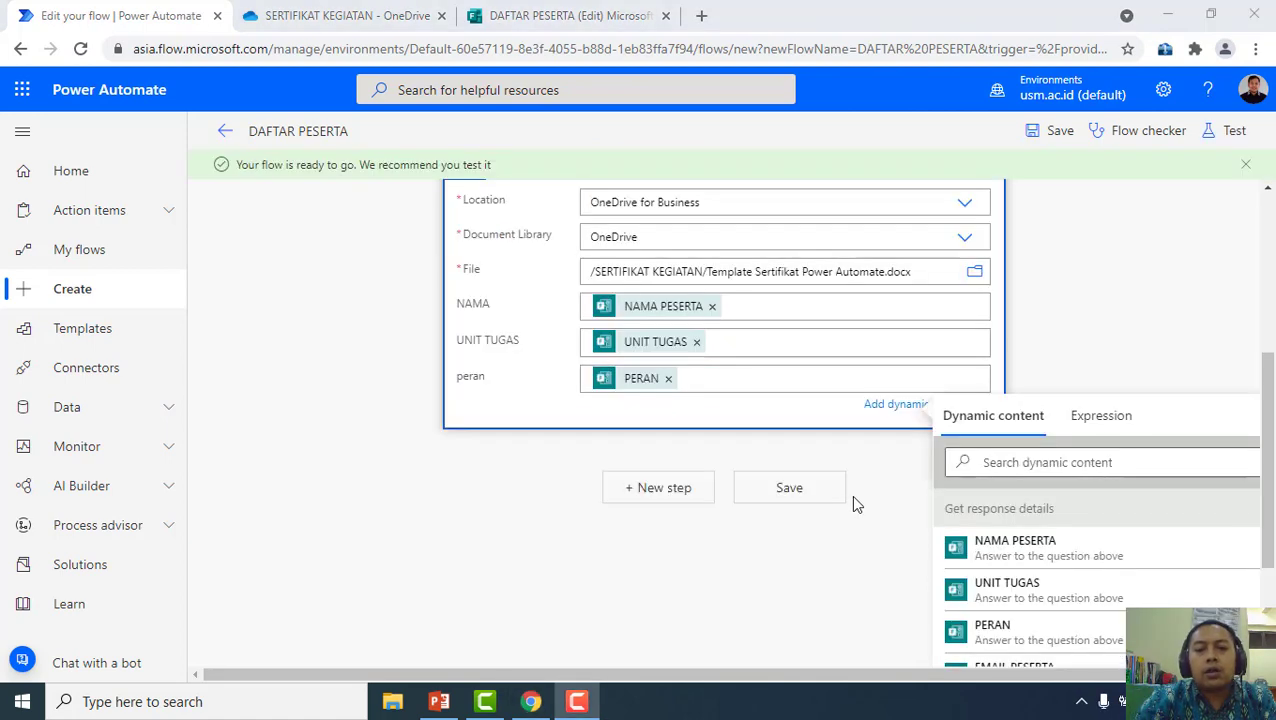
{"action": "left_click", "coordinate": [852, 498]}
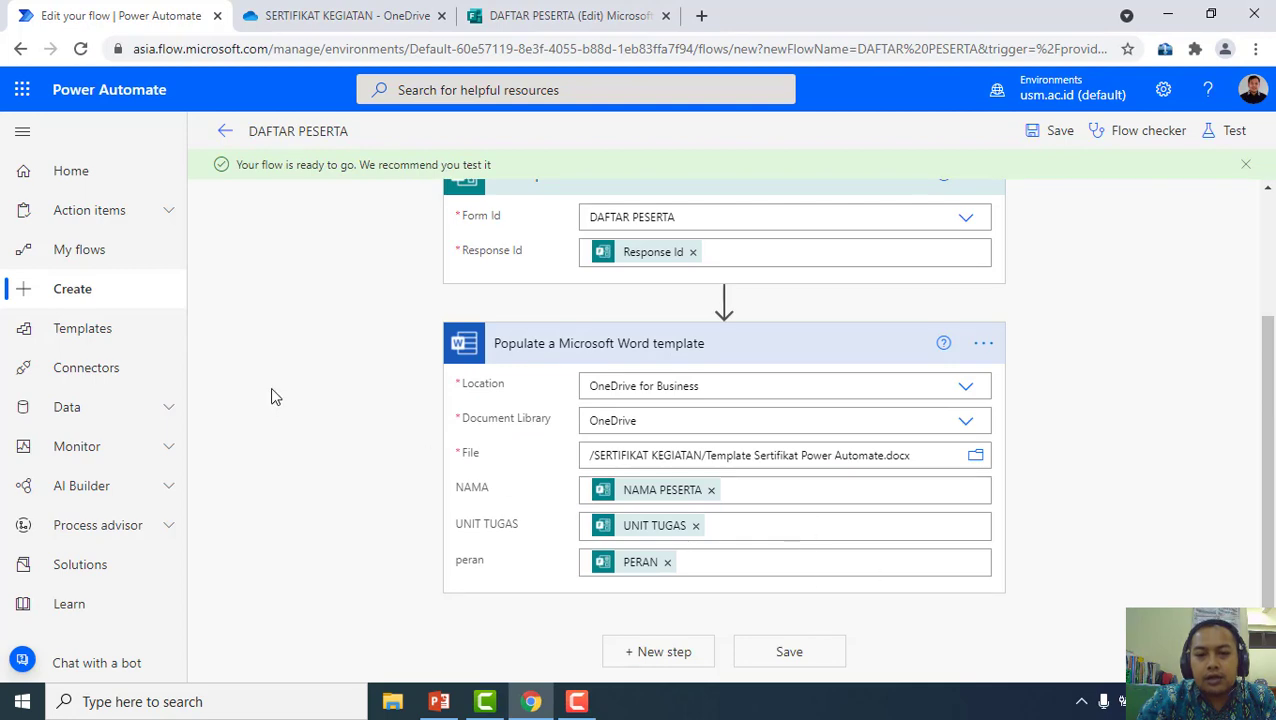
{"action": "scroll", "coordinate": [405, 397], "scroll_direction": "up", "scroll_amount": 2}
{"action": "scroll", "coordinate": [405, 397], "scroll_direction": "down", "scroll_amount": 2}
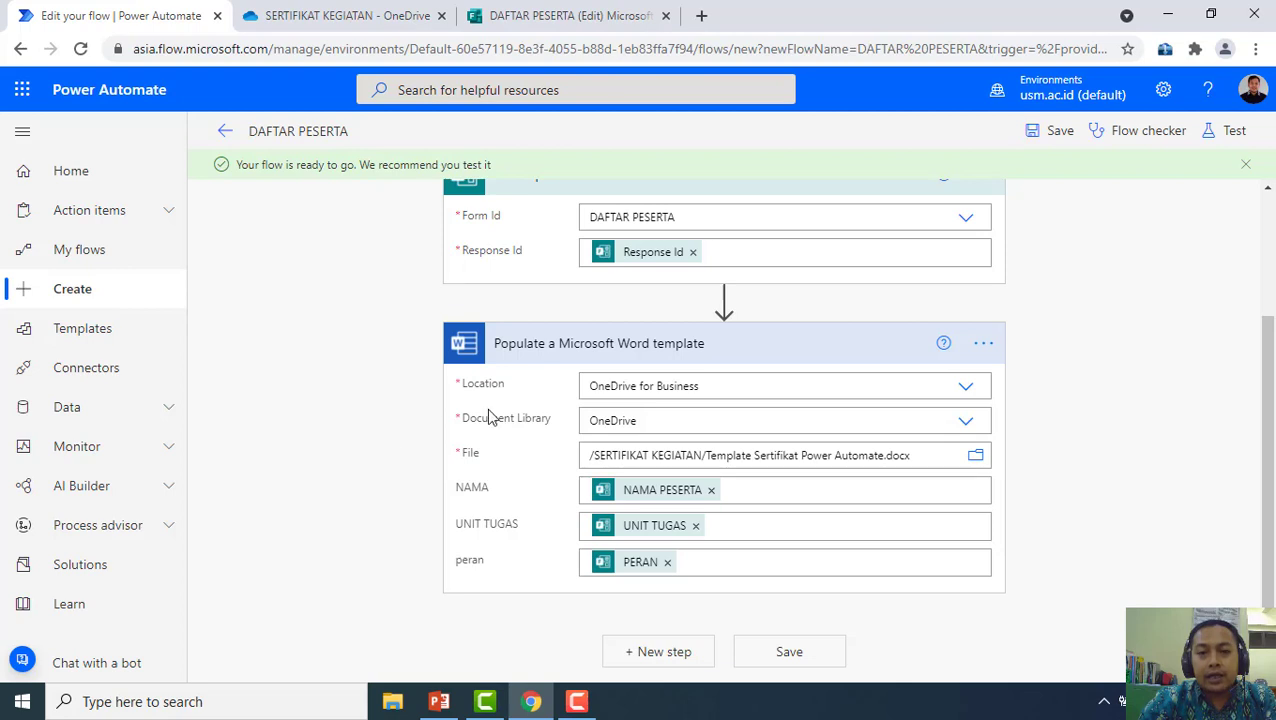
{"action": "left_click", "coordinate": [1245, 164]}
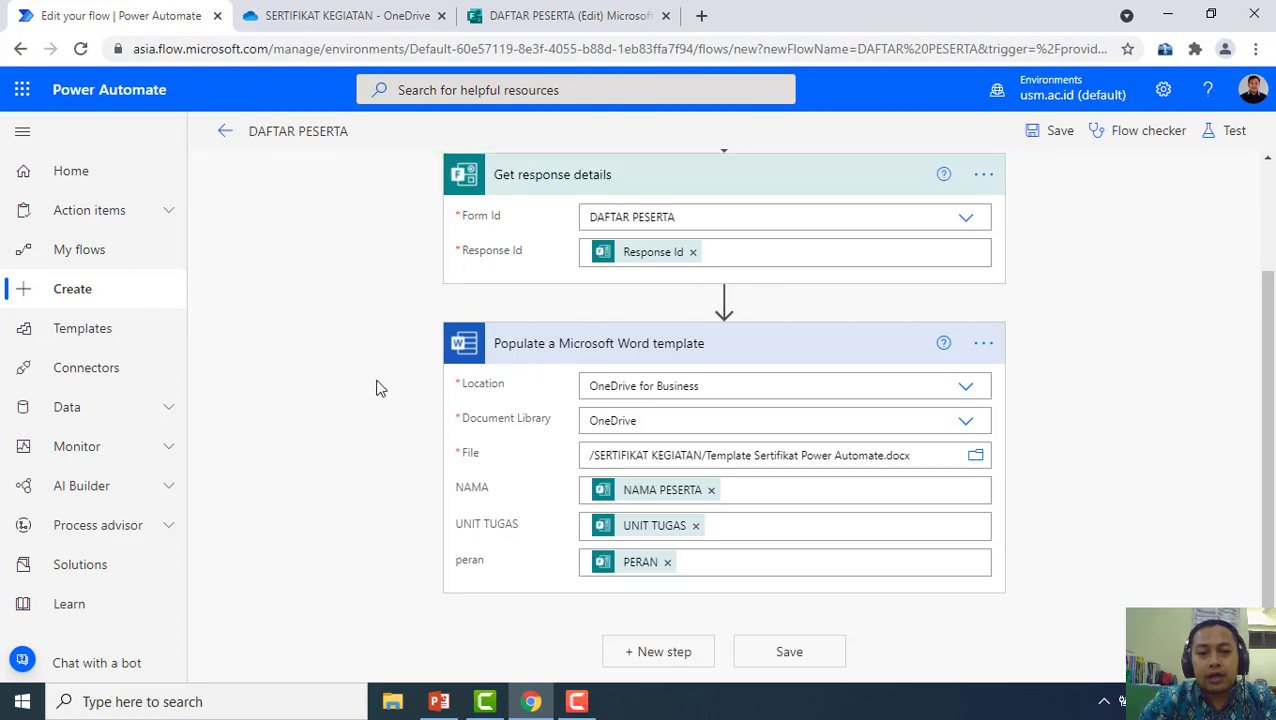
{"action": "left_click", "coordinate": [658, 651]}
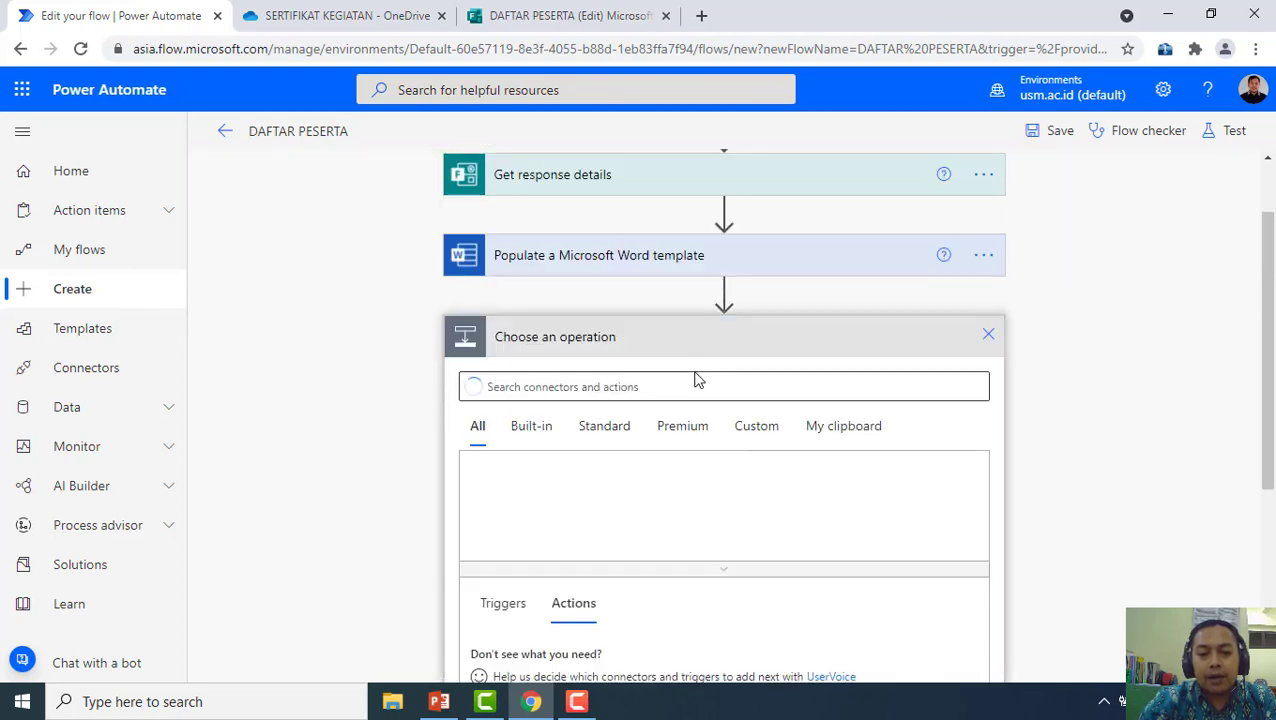
Search 'one' among Standard connectors and add the OneDrive for Business Create file action
{"action": "scroll", "coordinate": [645, 522], "scroll_direction": "down", "scroll_amount": 2}
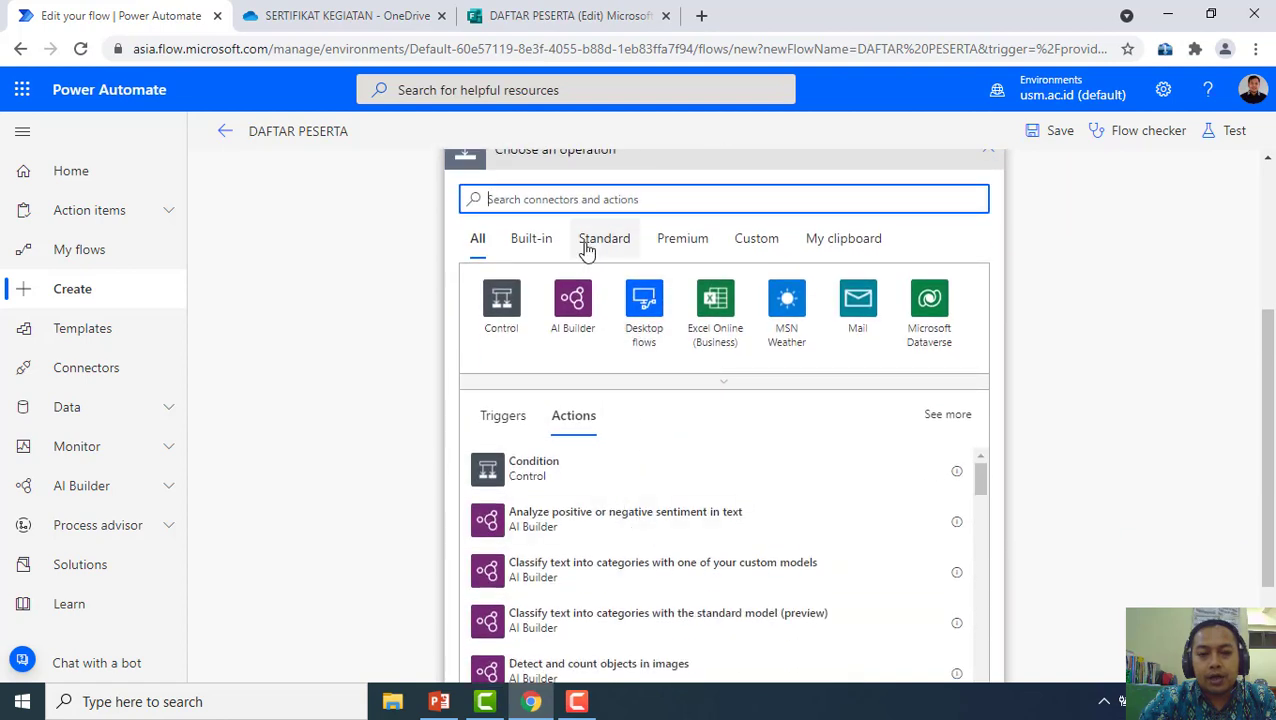
{"action": "type", "text": "o"}
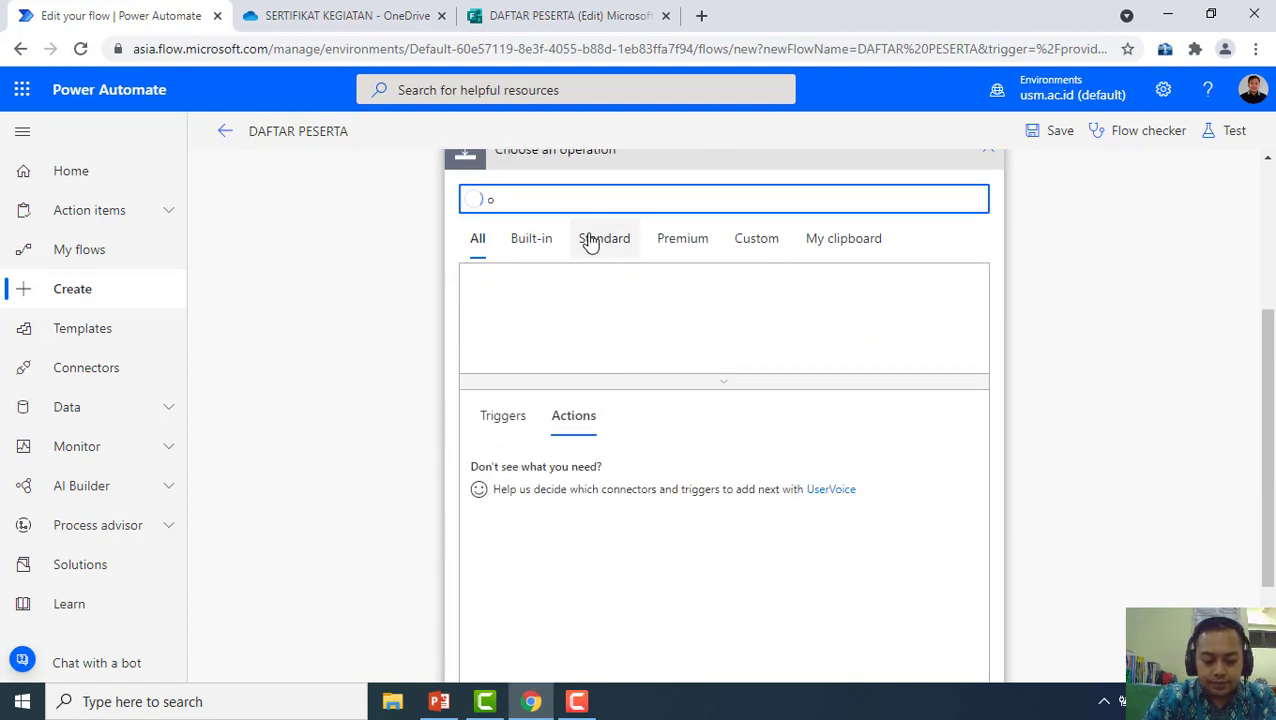
{"action": "type", "text": "ne"}
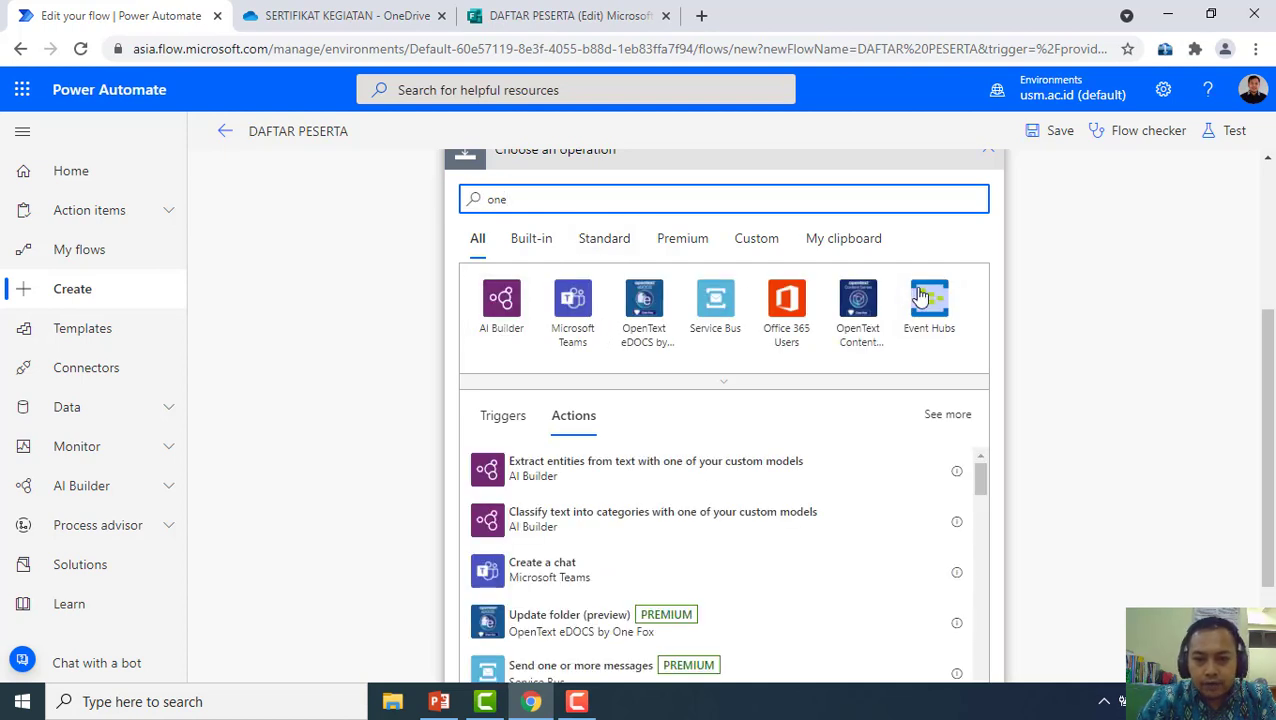
{"action": "left_click", "coordinate": [548, 248]}
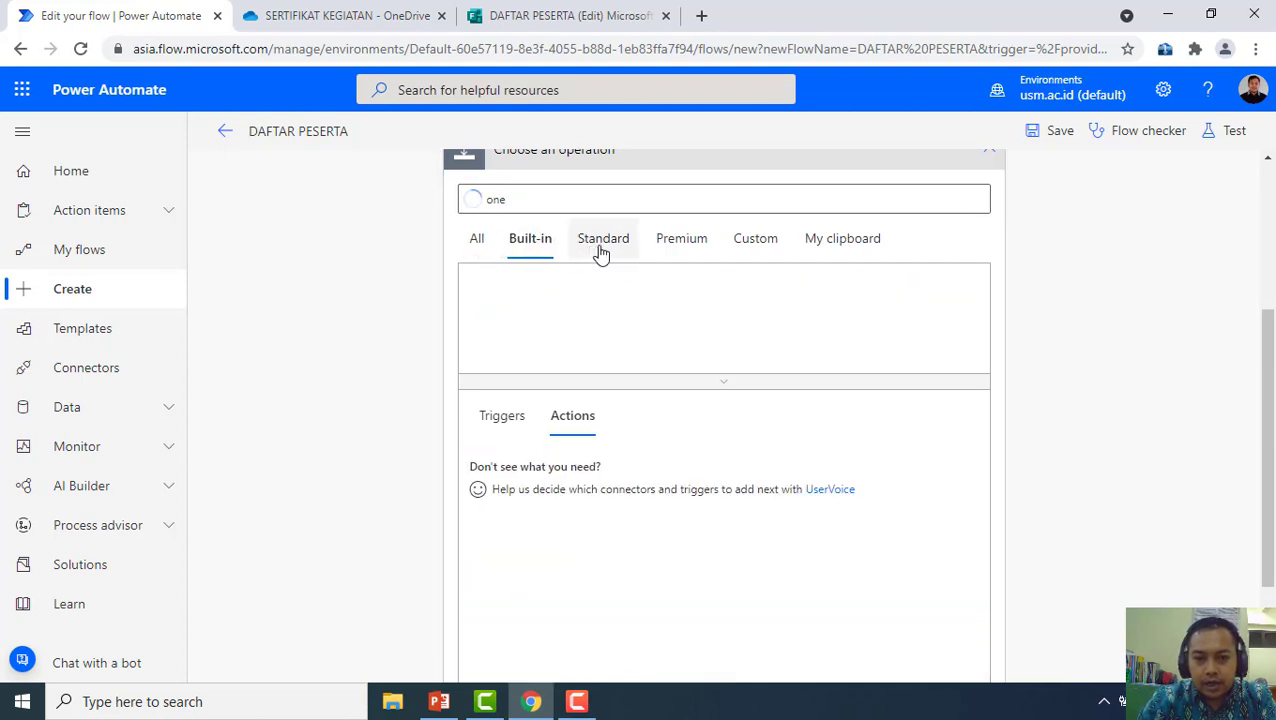
{"action": "left_click", "coordinate": [602, 250]}
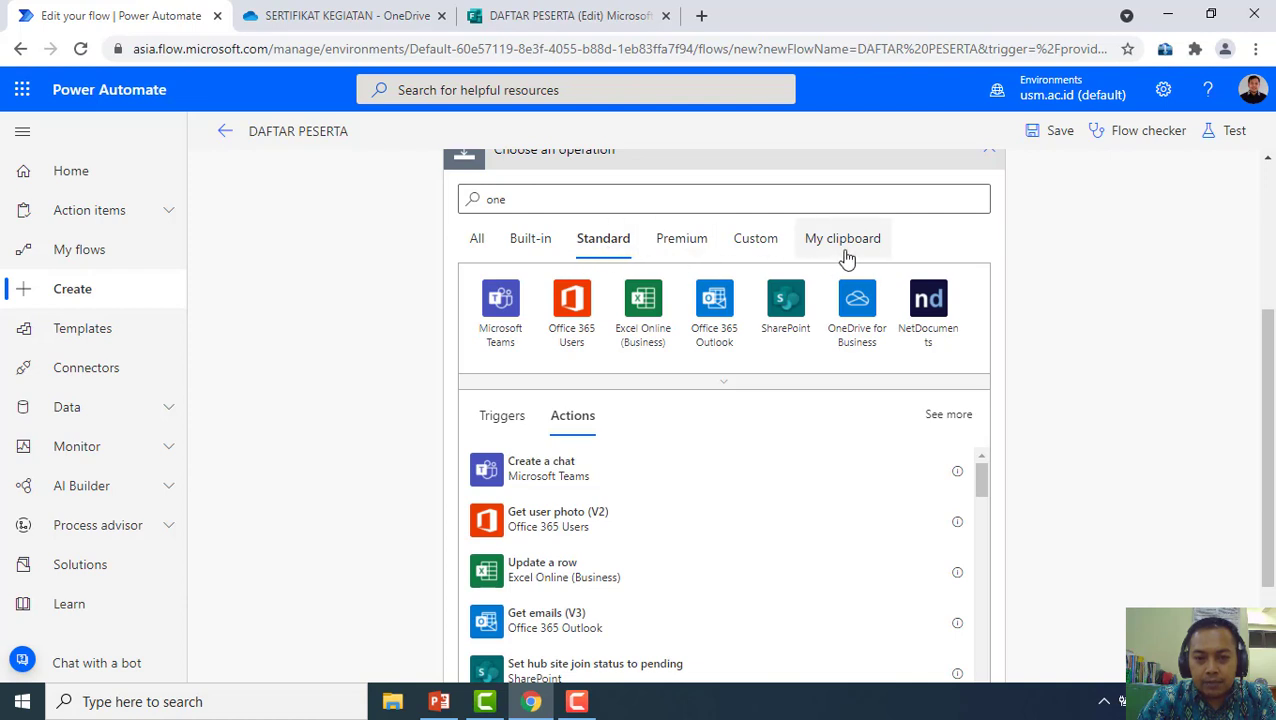
{"action": "left_click", "coordinate": [857, 330]}
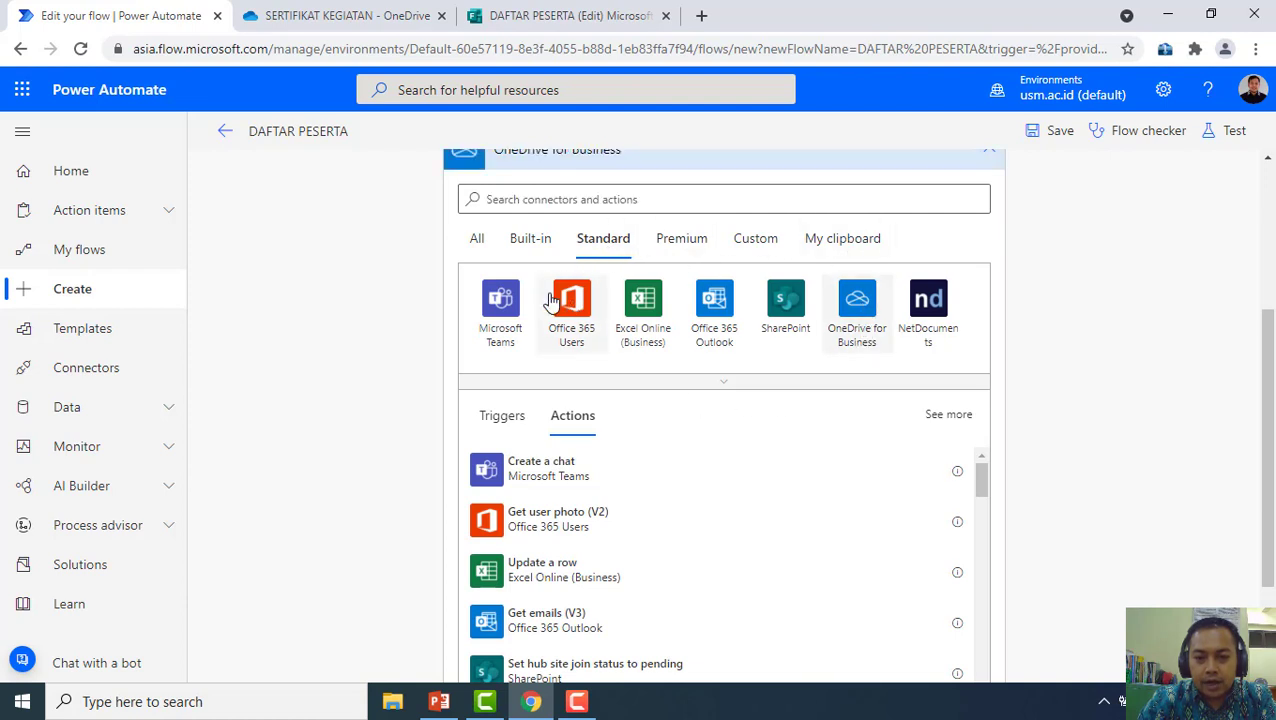
{"action": "left_click", "coordinate": [615, 308]}
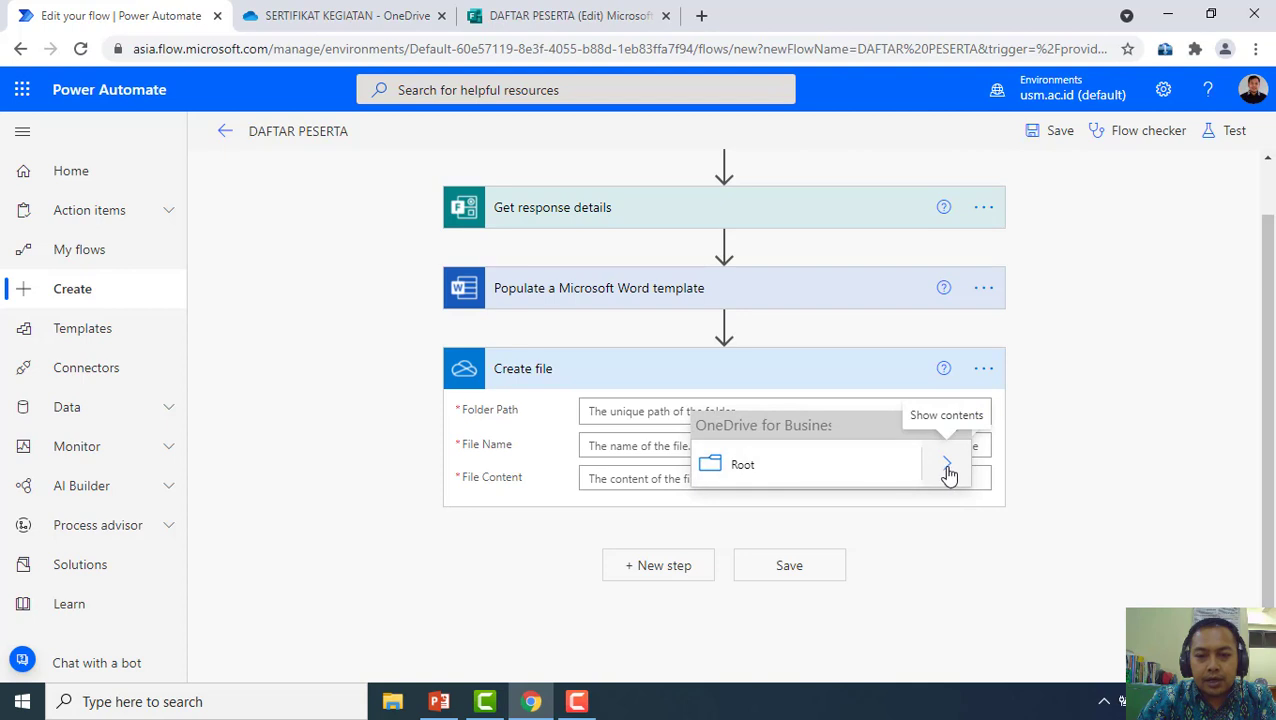
Set the Create file Folder Path to /SERTIFIKAT KEGIATAN
{"action": "left_click", "coordinate": [948, 470]}
{"action": "scroll", "coordinate": [845, 366], "scroll_direction": "down", "scroll_amount": 2}
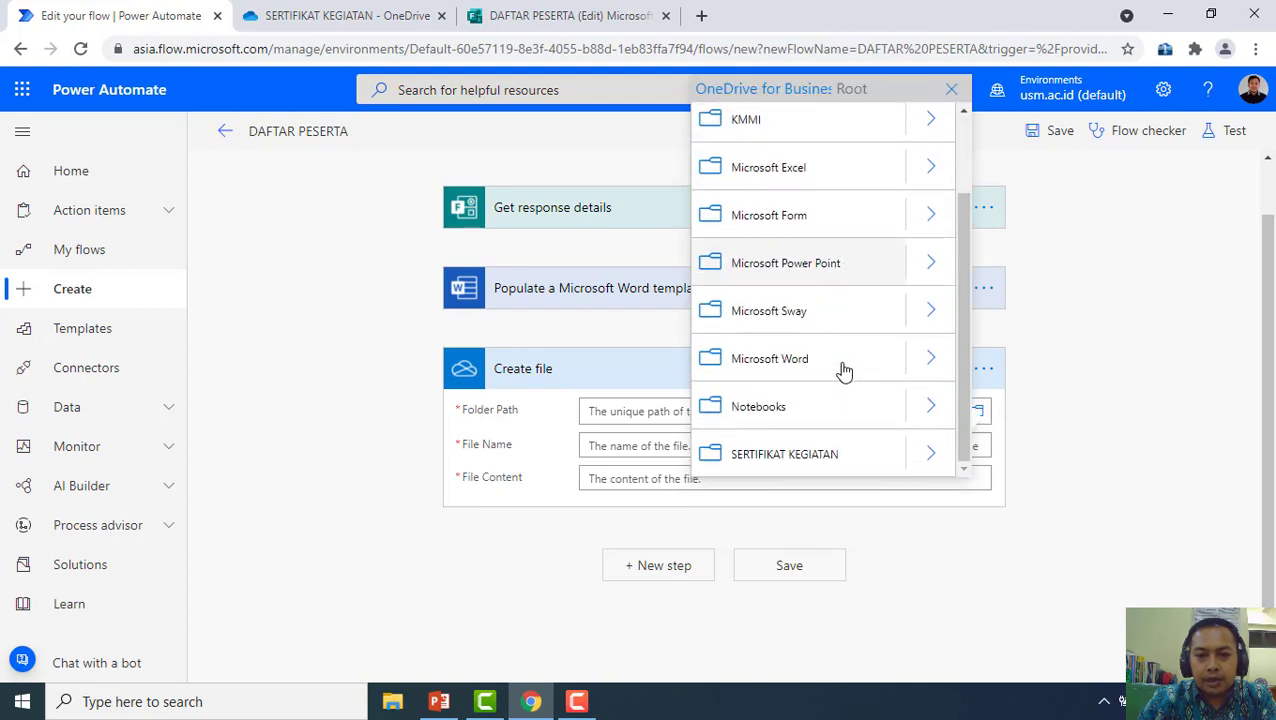
{"action": "left_click", "coordinate": [843, 459]}
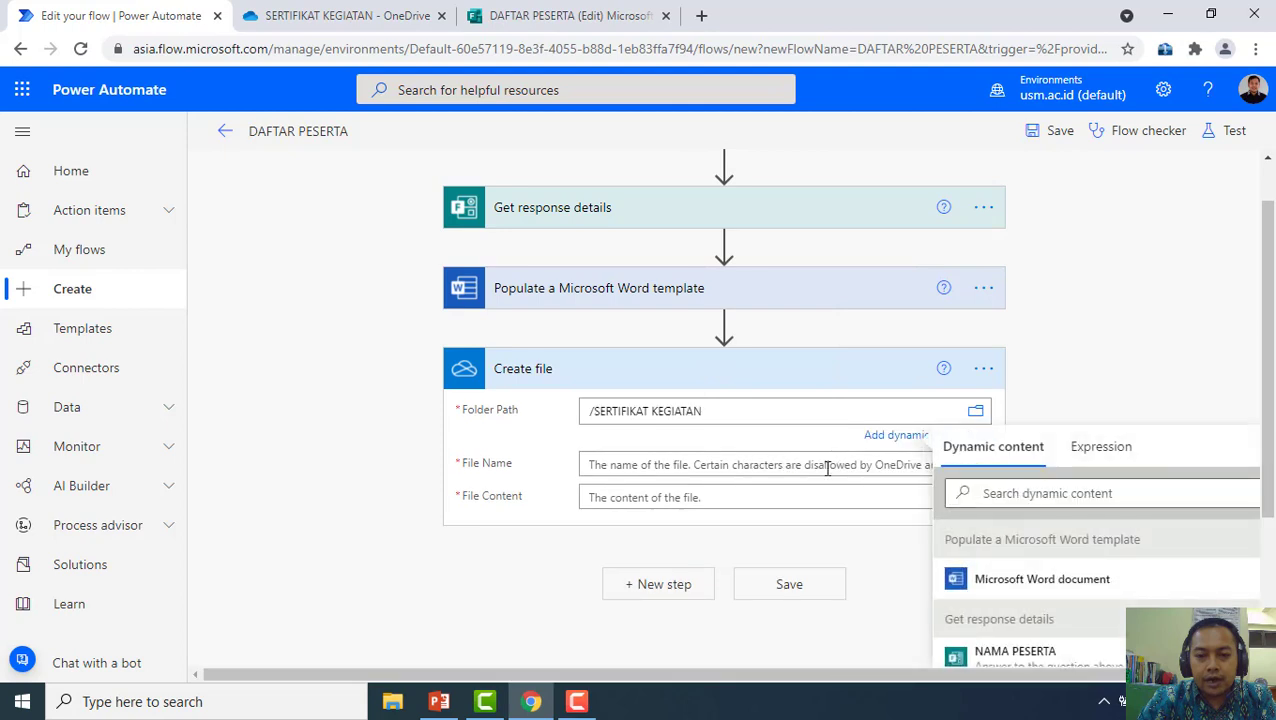
{"action": "scroll", "coordinate": [826, 464], "scroll_direction": "down", "scroll_amount": 1}
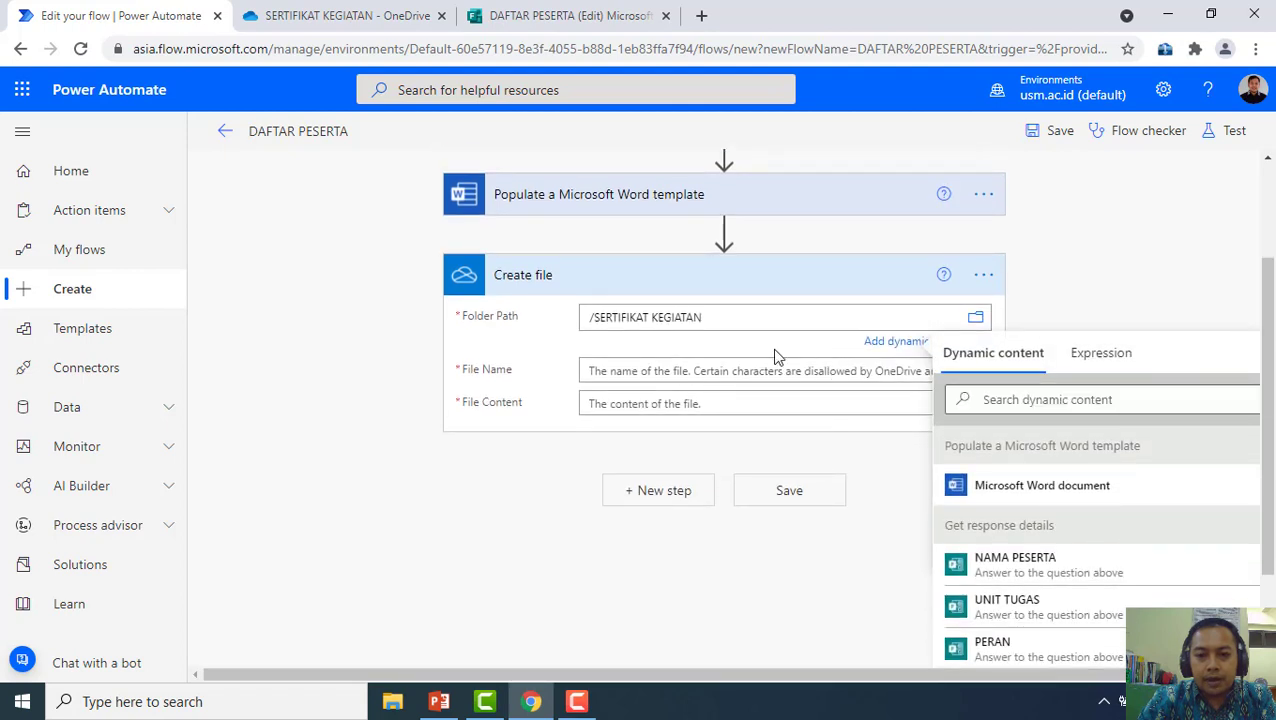
Name the file SERTIFIKAT111.docx, use the Microsoft Word document as File Content, and save the flow
{"action": "left_click", "coordinate": [748, 372]}
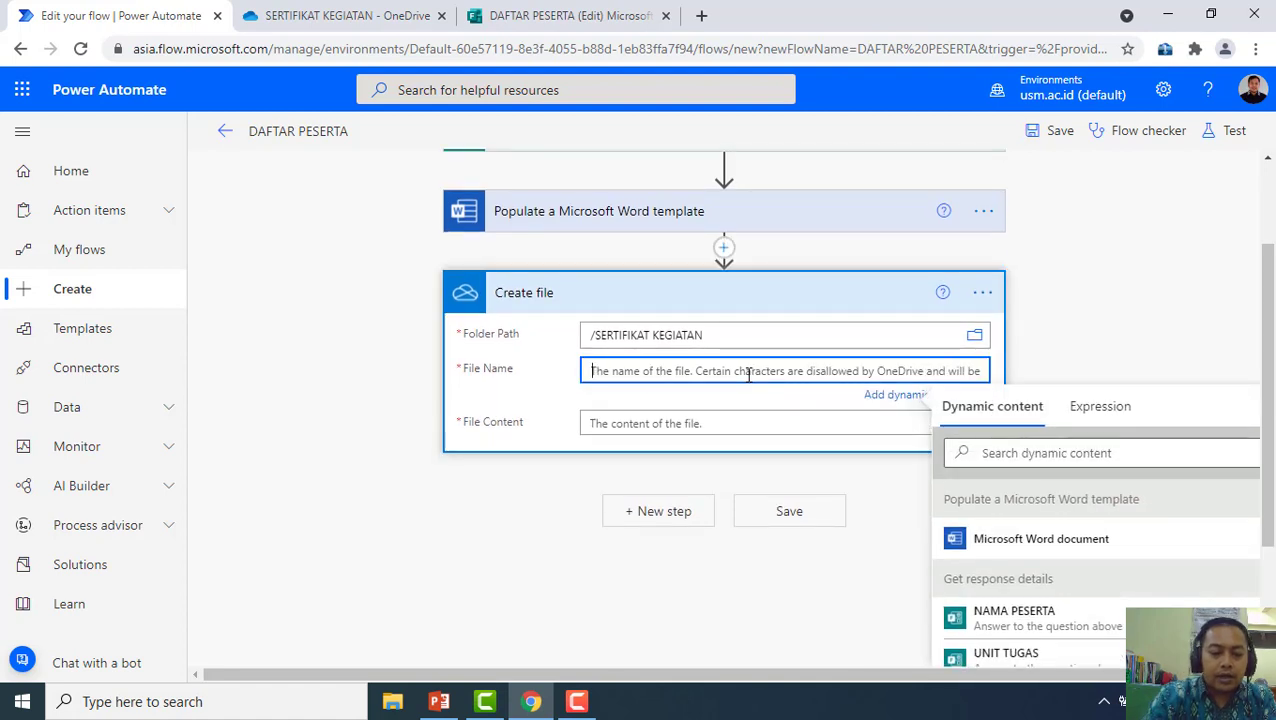
{"action": "type", "text": "SERTIFIKAT111.docx"}
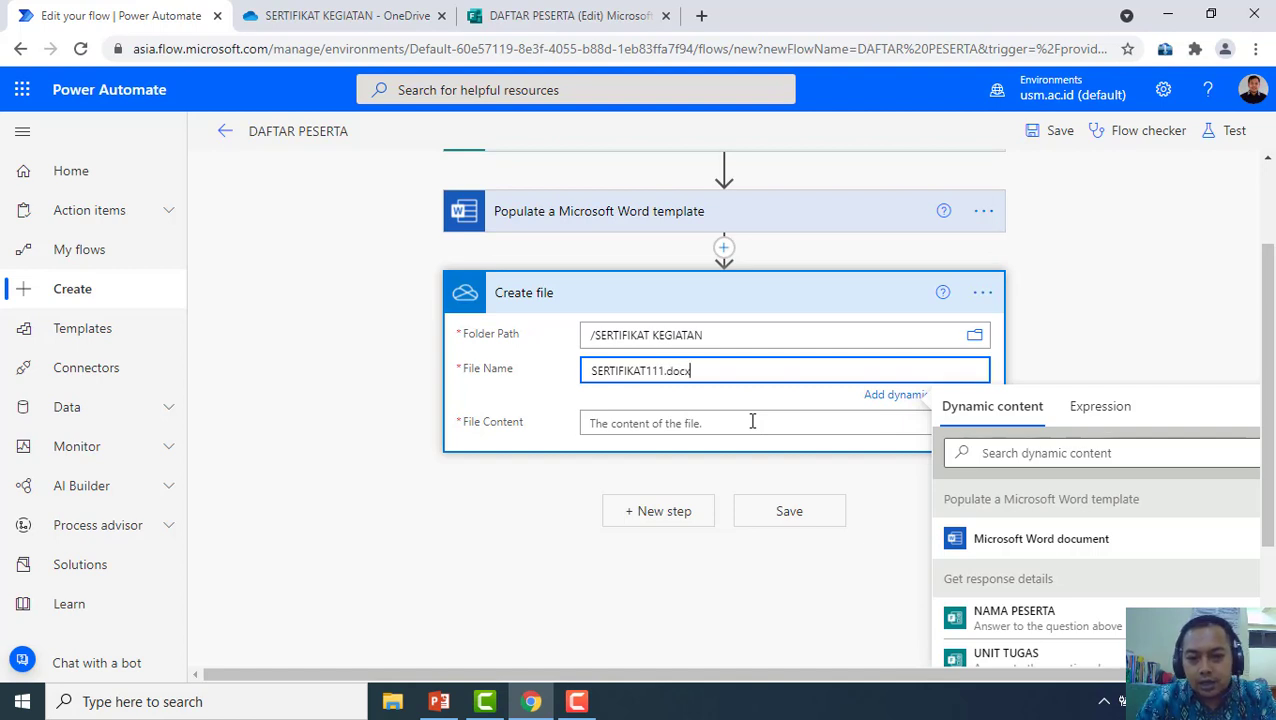
{"action": "left_click", "coordinate": [752, 421]}
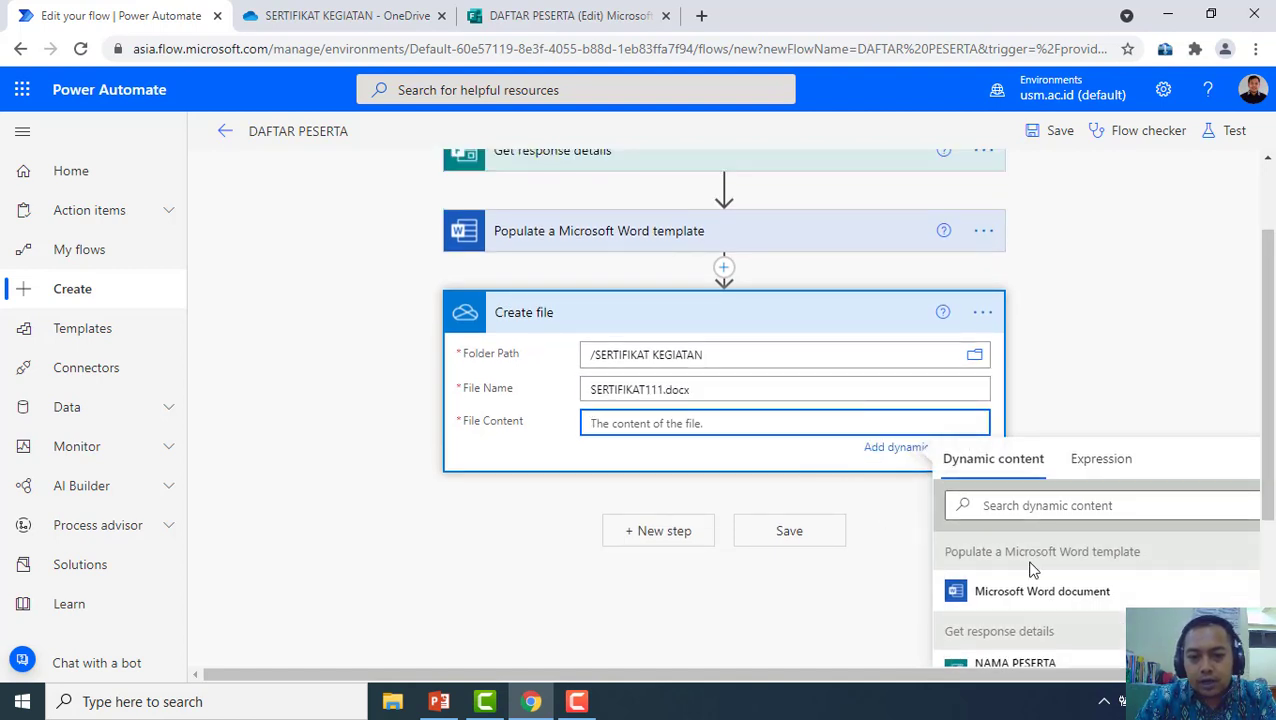
{"action": "scroll", "coordinate": [1105, 612], "scroll_direction": "down", "scroll_amount": 3}
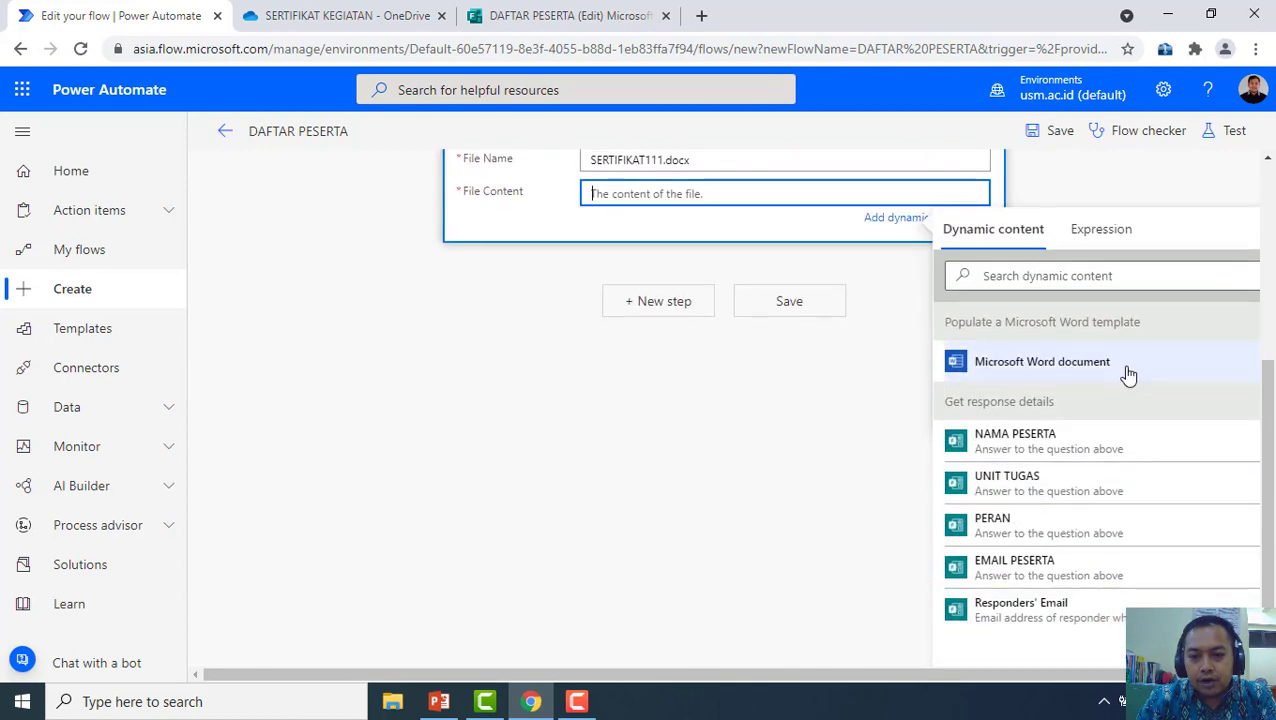
{"action": "left_click", "coordinate": [1126, 370]}
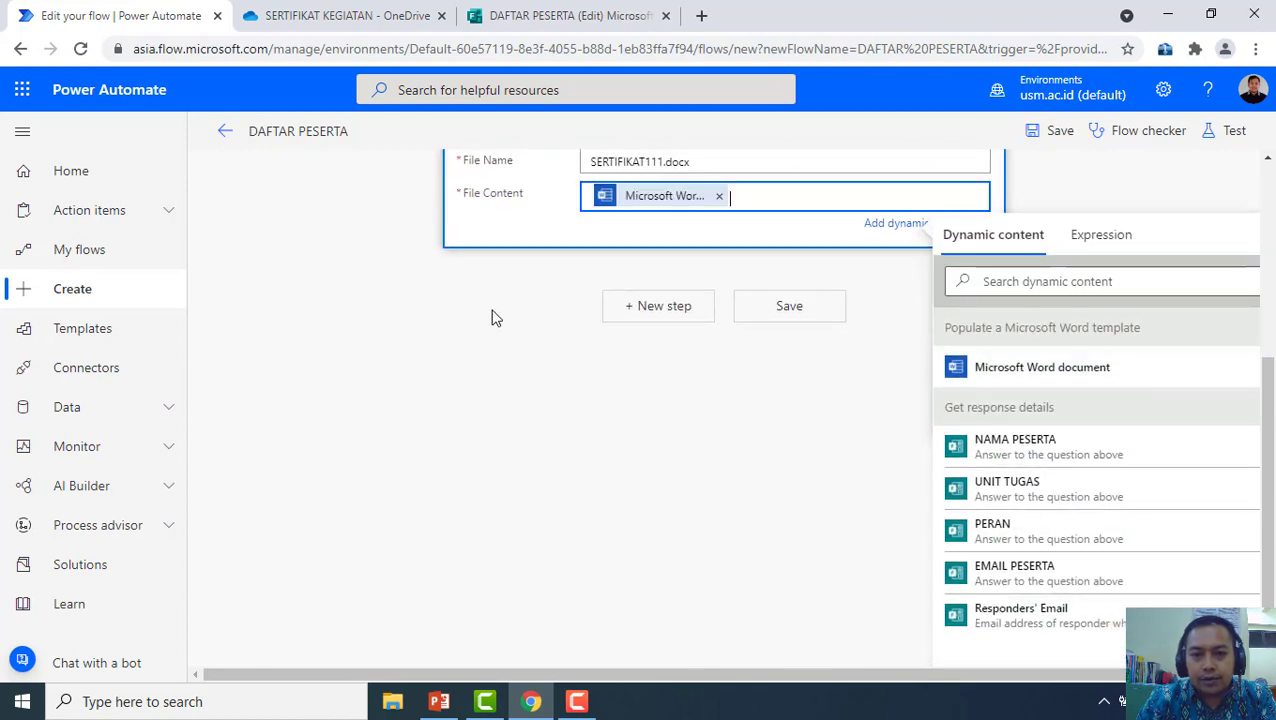
{"action": "scroll", "coordinate": [552, 415], "scroll_direction": "up", "scroll_amount": 2}
{"action": "scroll", "coordinate": [1060, 356], "scroll_direction": "up", "scroll_amount": 2}
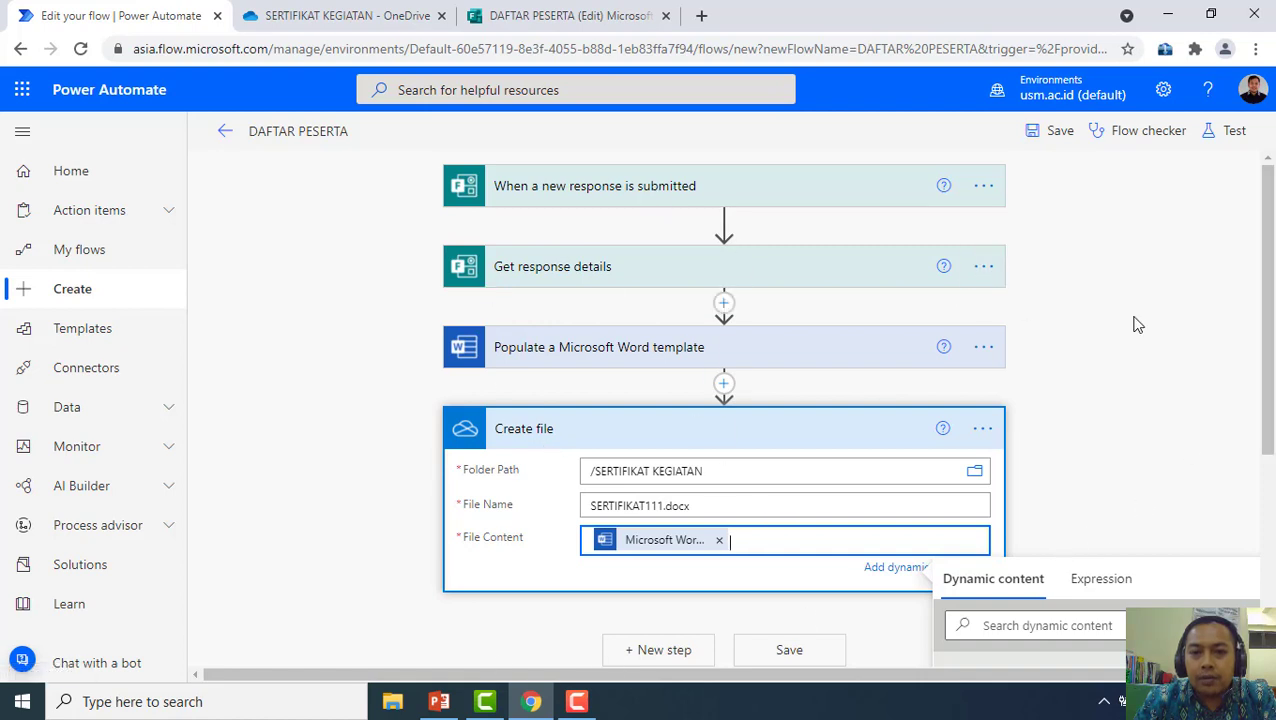
{"action": "left_click", "coordinate": [1062, 140]}
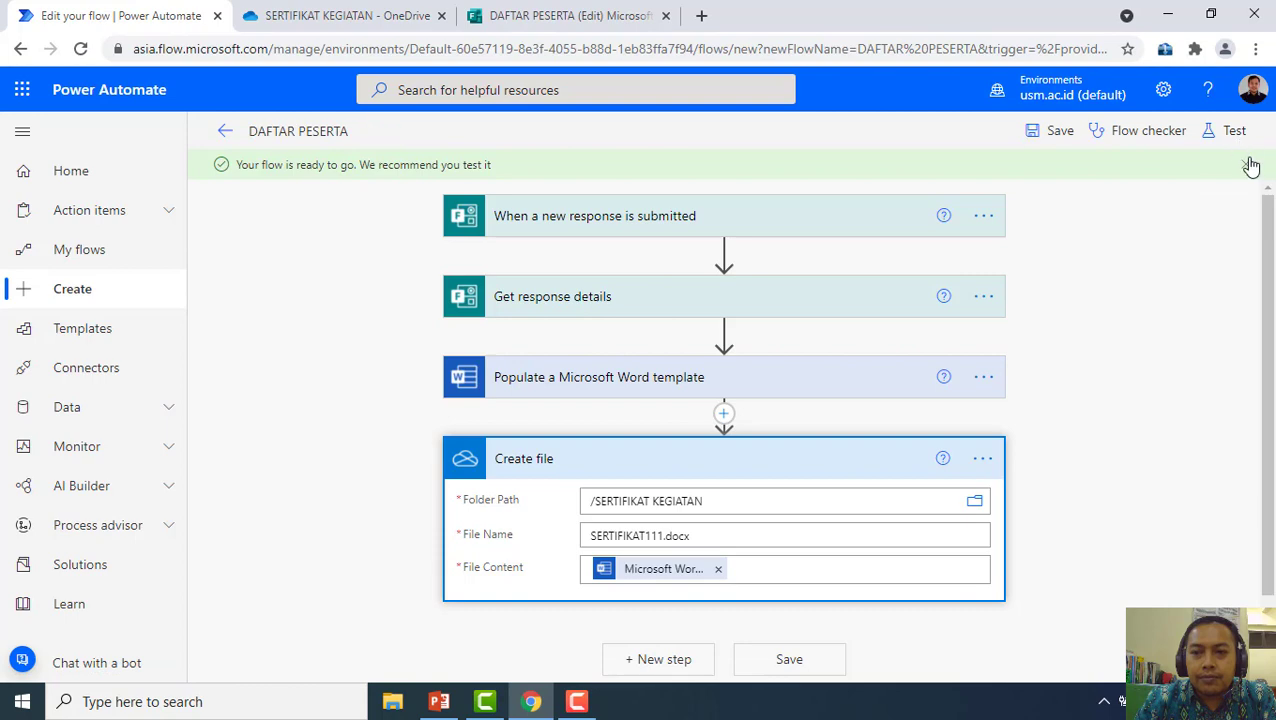
Start a manual test of the flow, then switch to the DAFTAR PESERTA form tab
{"action": "left_click", "coordinate": [1232, 132]}
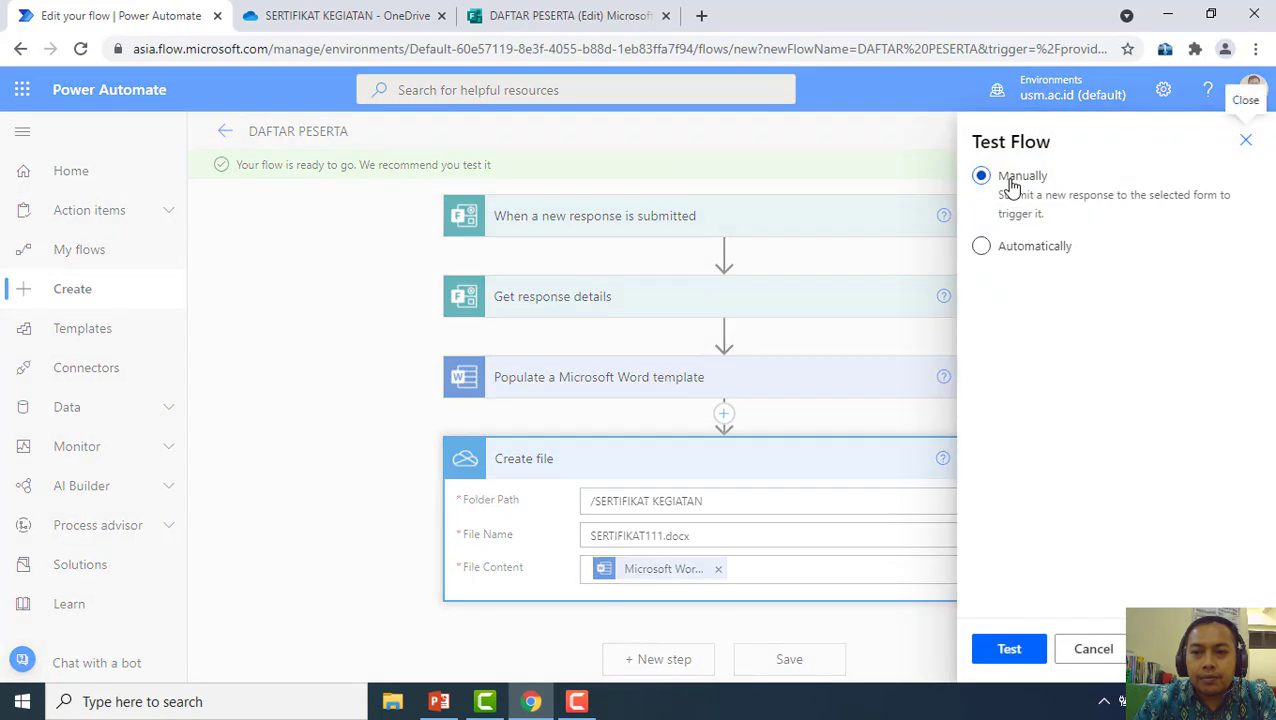
{"action": "left_click", "coordinate": [1009, 649]}
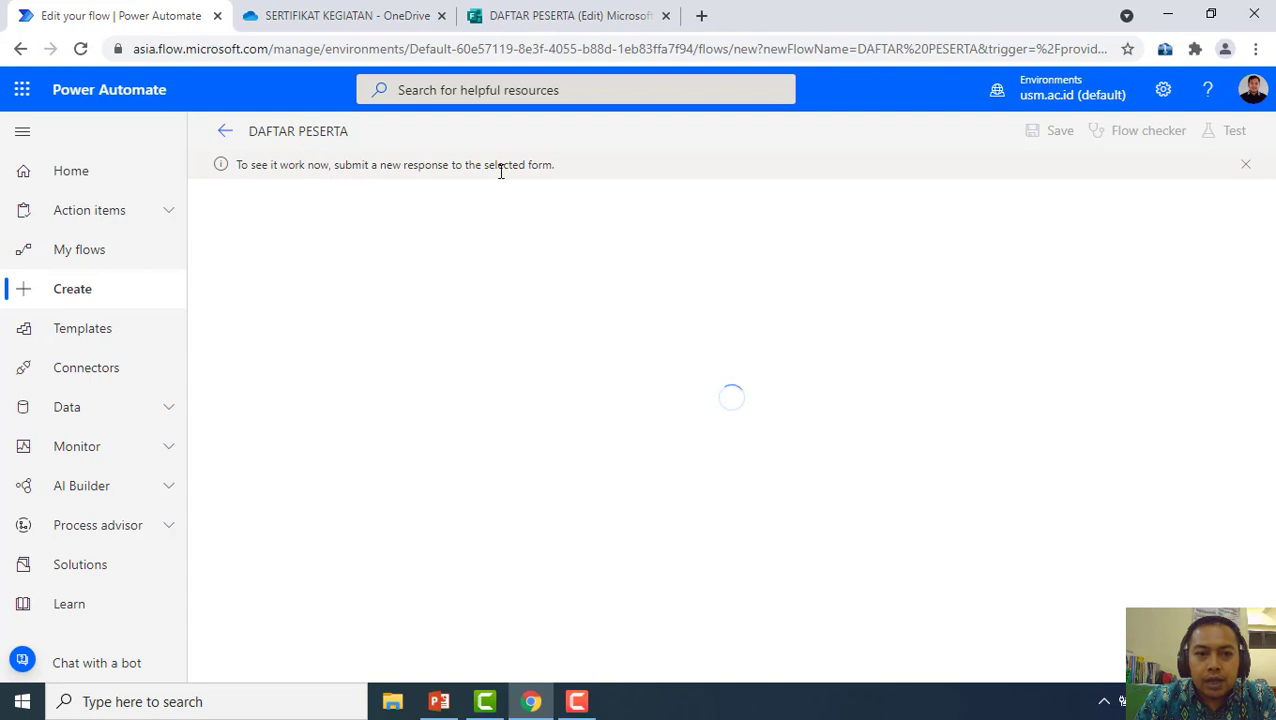
{"action": "left_click", "coordinate": [296, 10]}
Copy the DAFTAR PESERTA response link from the Share options and minimise the browser
{"action": "left_click", "coordinate": [560, 12]}
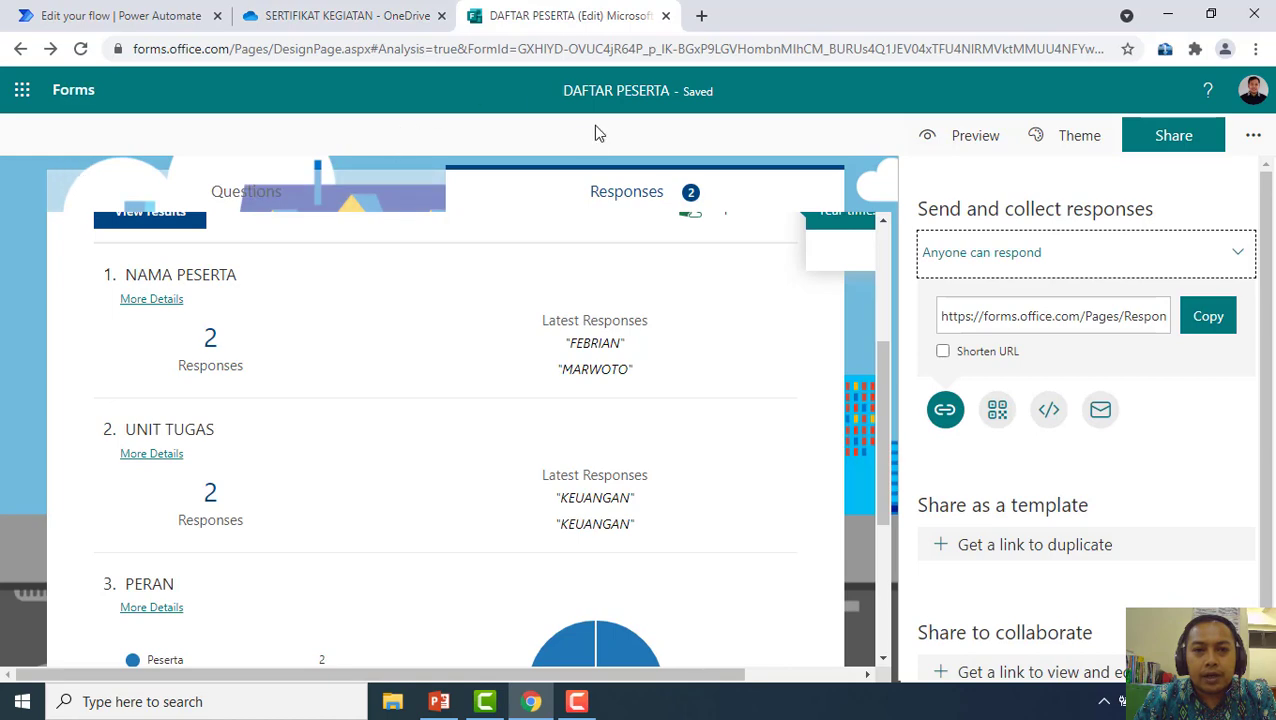
{"action": "left_click", "coordinate": [1160, 141]}
{"action": "left_click", "coordinate": [1160, 141]}
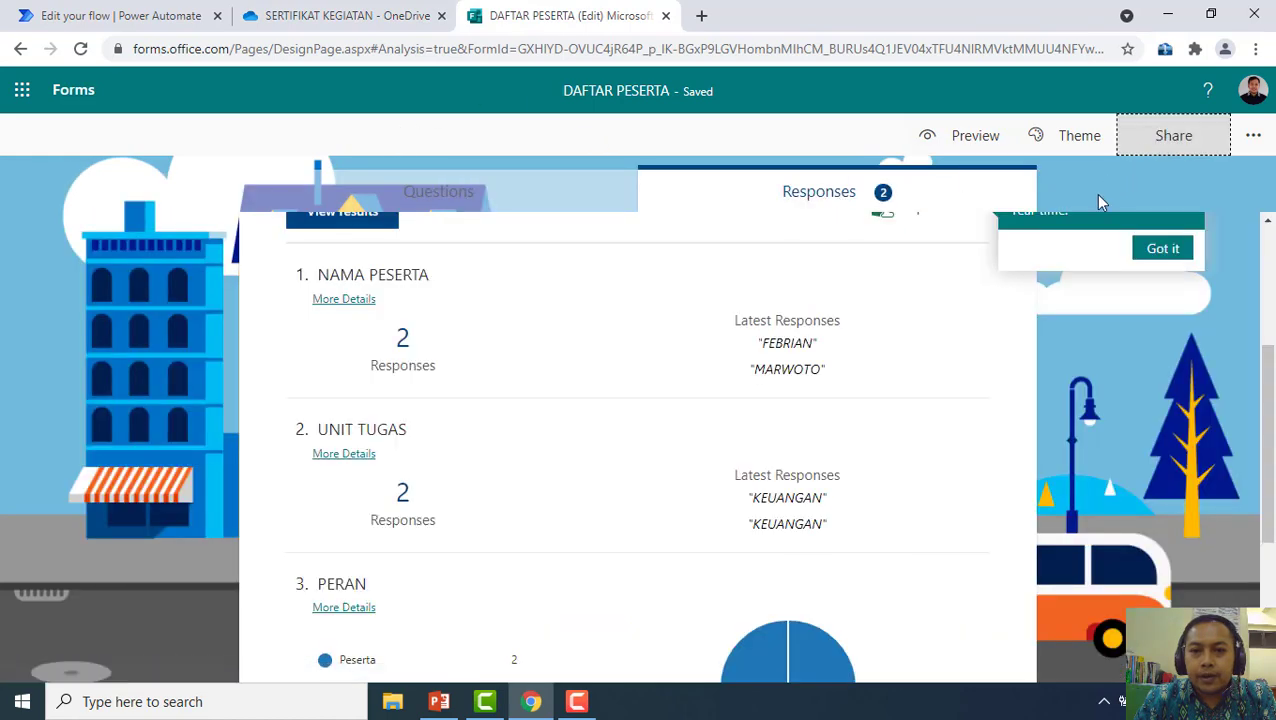
{"action": "scroll", "coordinate": [448, 244], "scroll_direction": "up", "scroll_amount": 3}
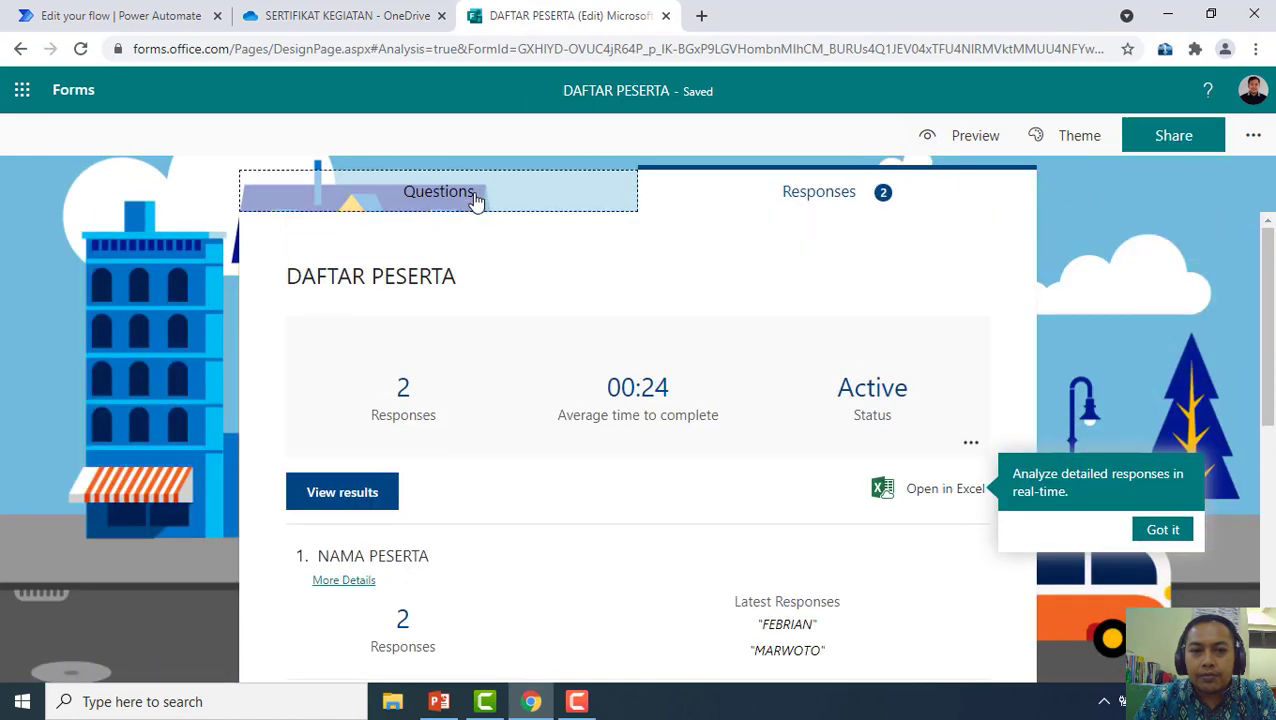
{"action": "left_click", "coordinate": [474, 197]}
{"action": "left_click", "coordinate": [1190, 146]}
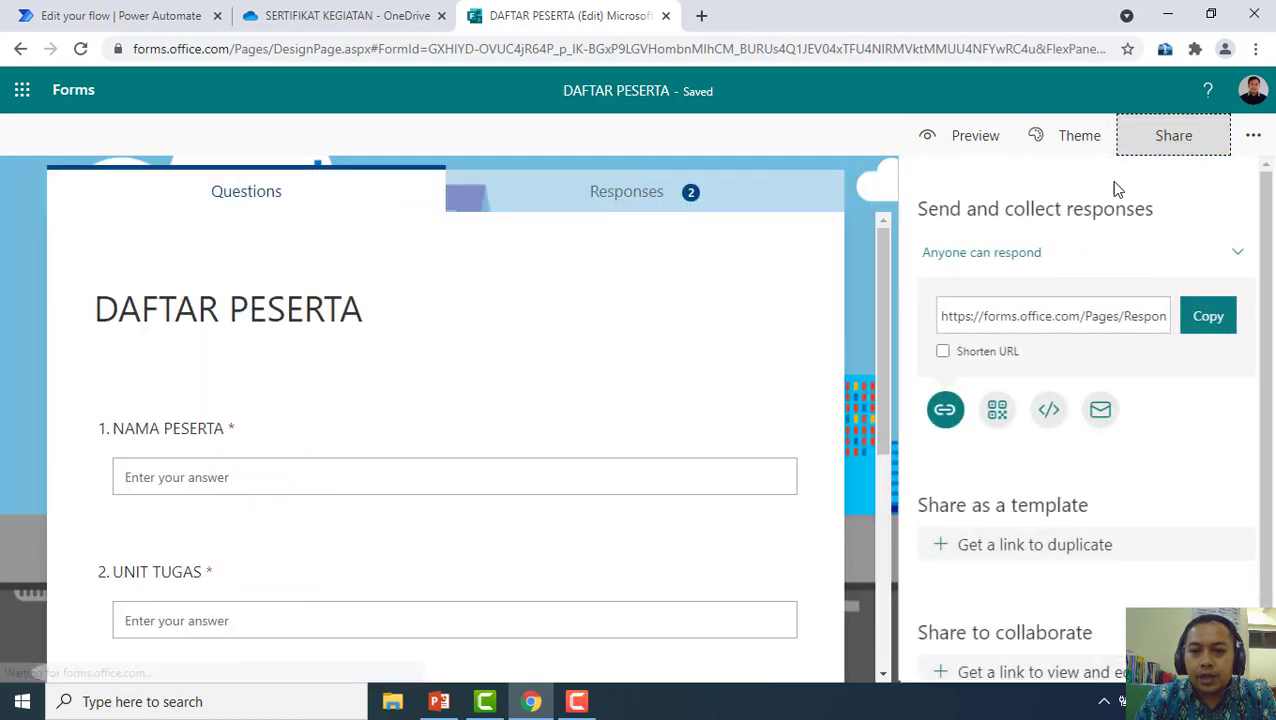
{"action": "left_click", "coordinate": [1194, 319]}
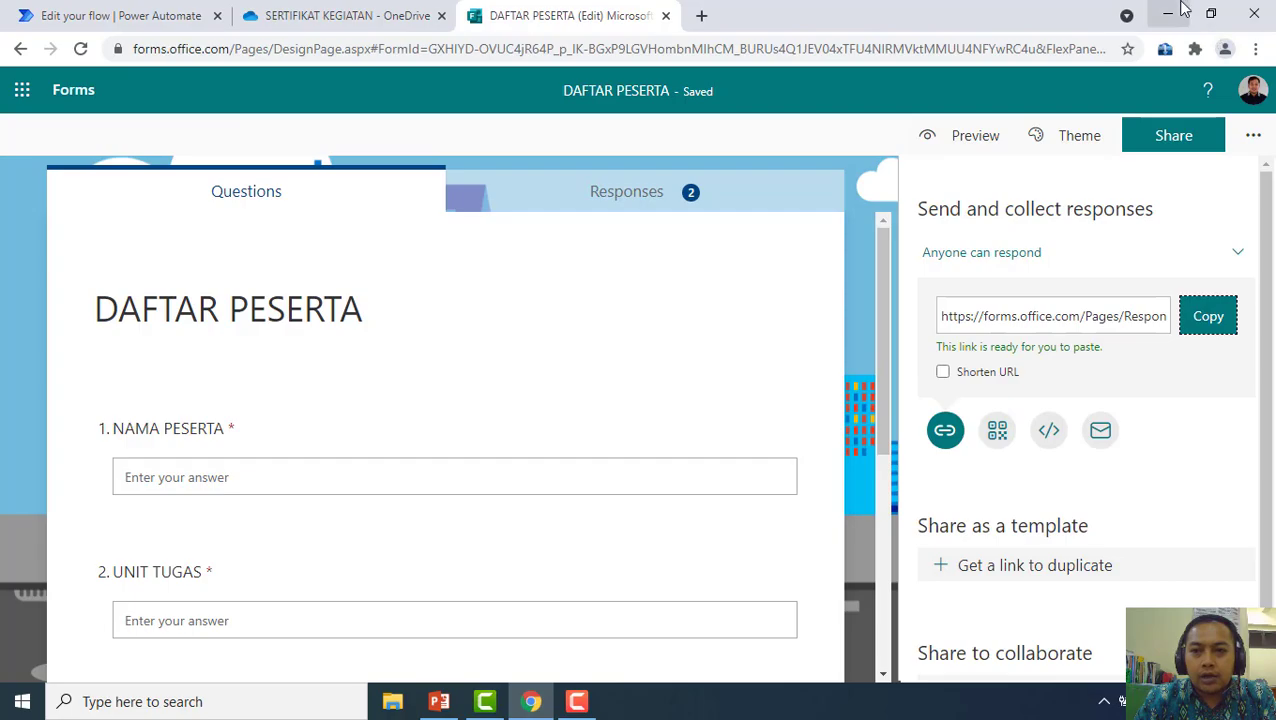
{"action": "left_click", "coordinate": [1178, 12]}
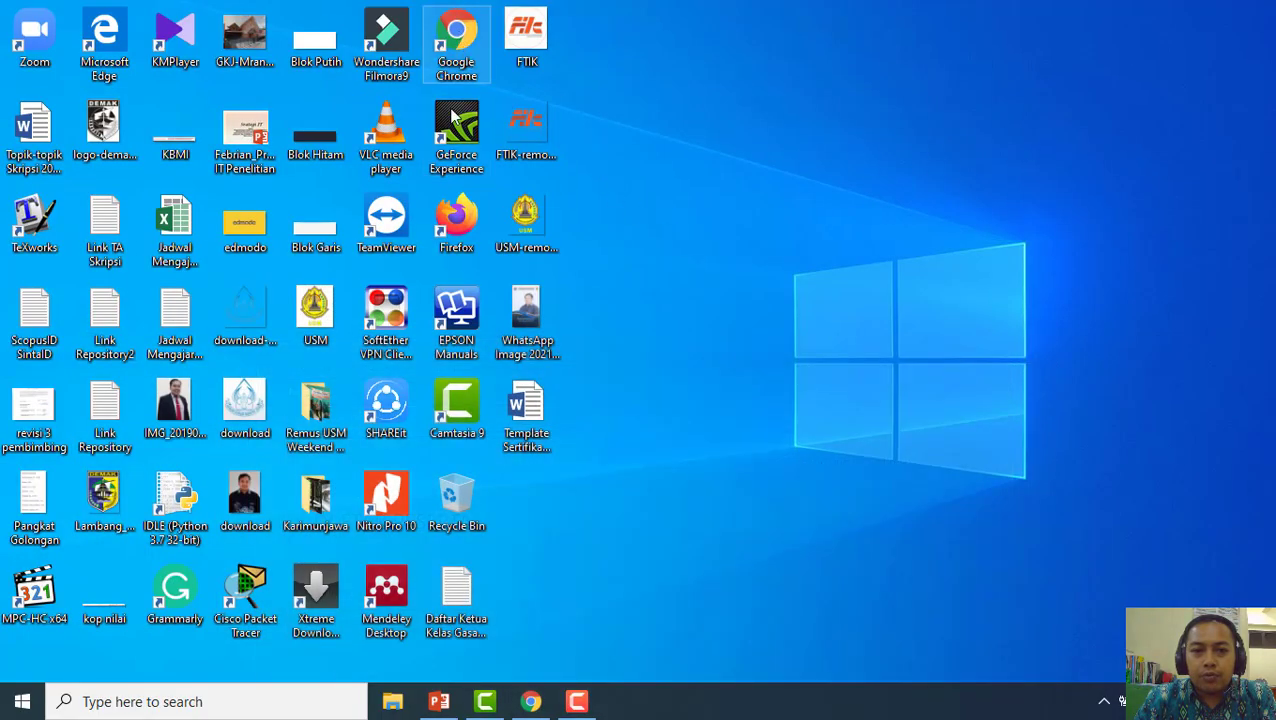
Open a new maximised Chrome window and load the DAFTAR PESERTA form from the pasted link
{"action": "double_click", "coordinate": [449, 36]}
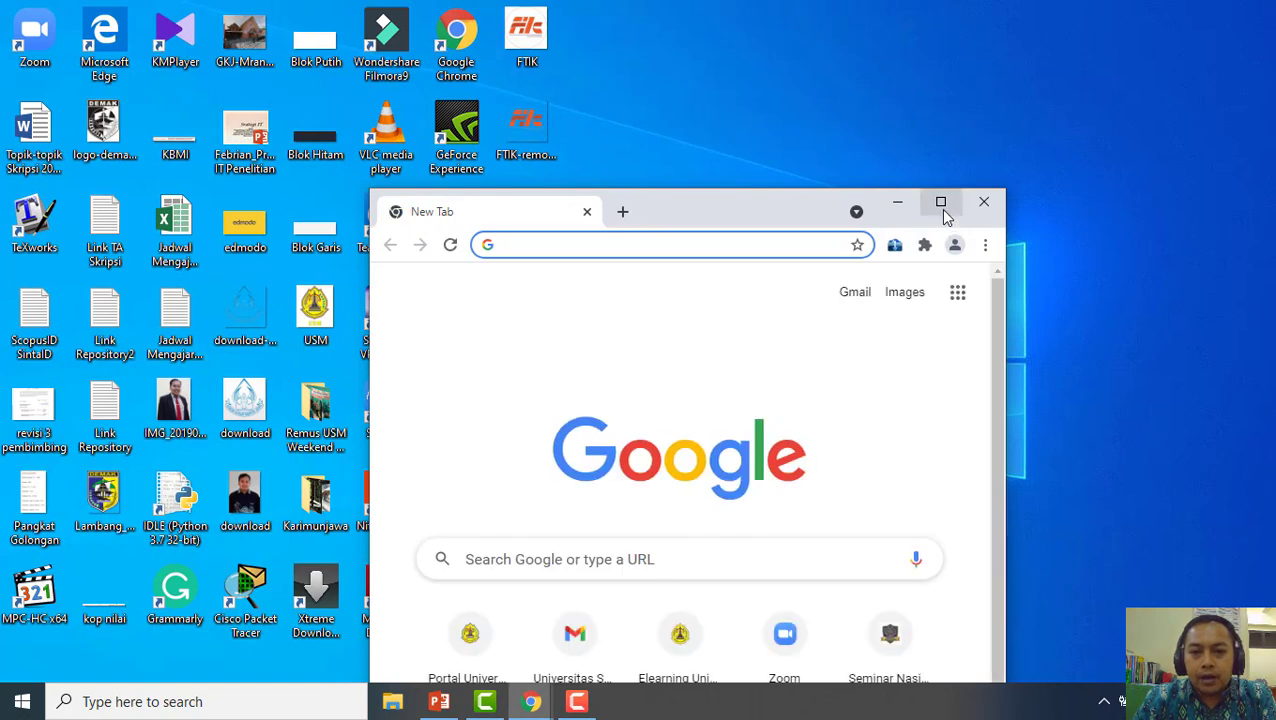
{"action": "left_click", "coordinate": [940, 202]}
{"action": "key", "text": "ctrl+v"}
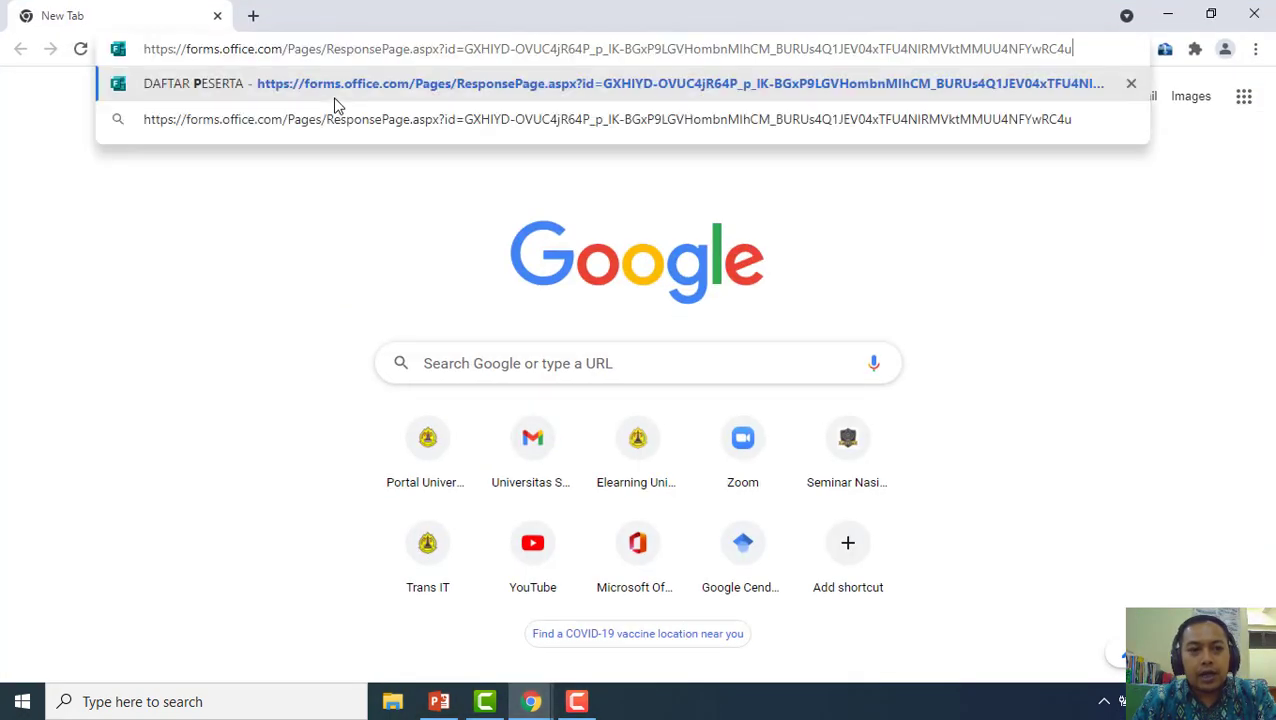
{"action": "key", "text": "Return"}
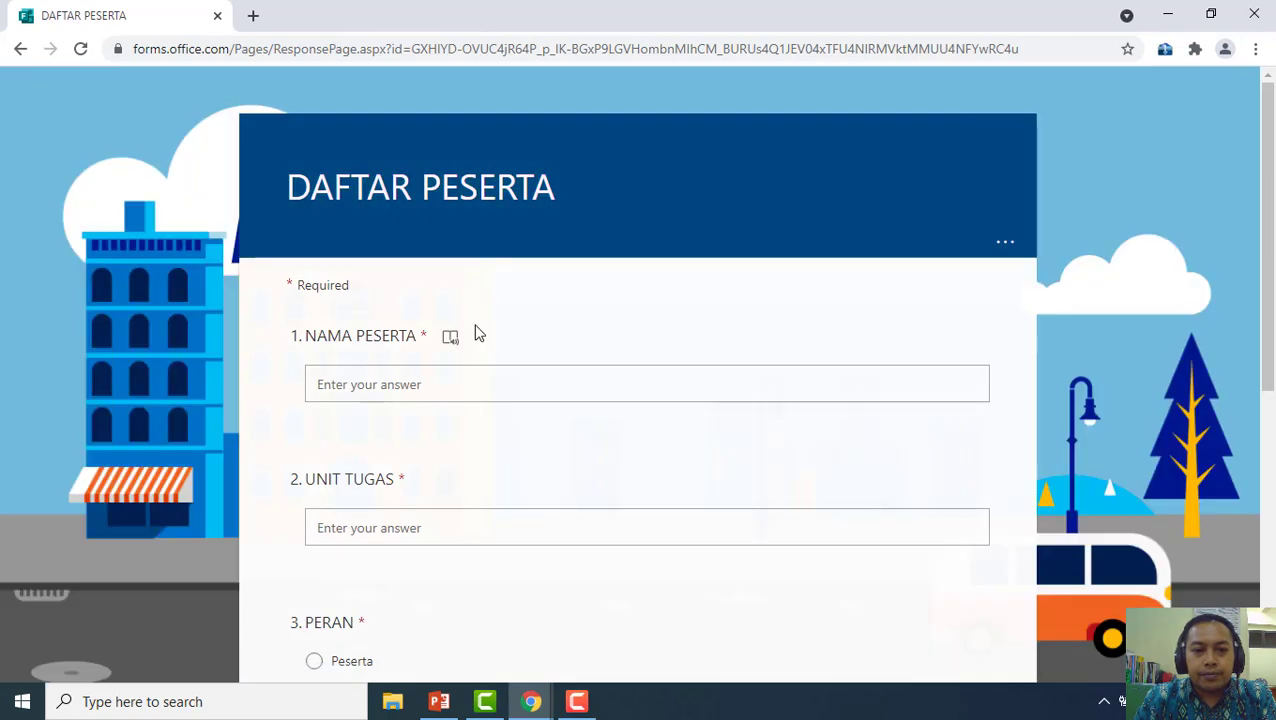
{"action": "scroll", "coordinate": [478, 334], "scroll_direction": "down", "scroll_amount": 2}
Fill in the participant's name, unit PERPUSTAKAAN, role Panitia and e-mail, then submit the response
{"action": "left_click", "coordinate": [475, 190]}
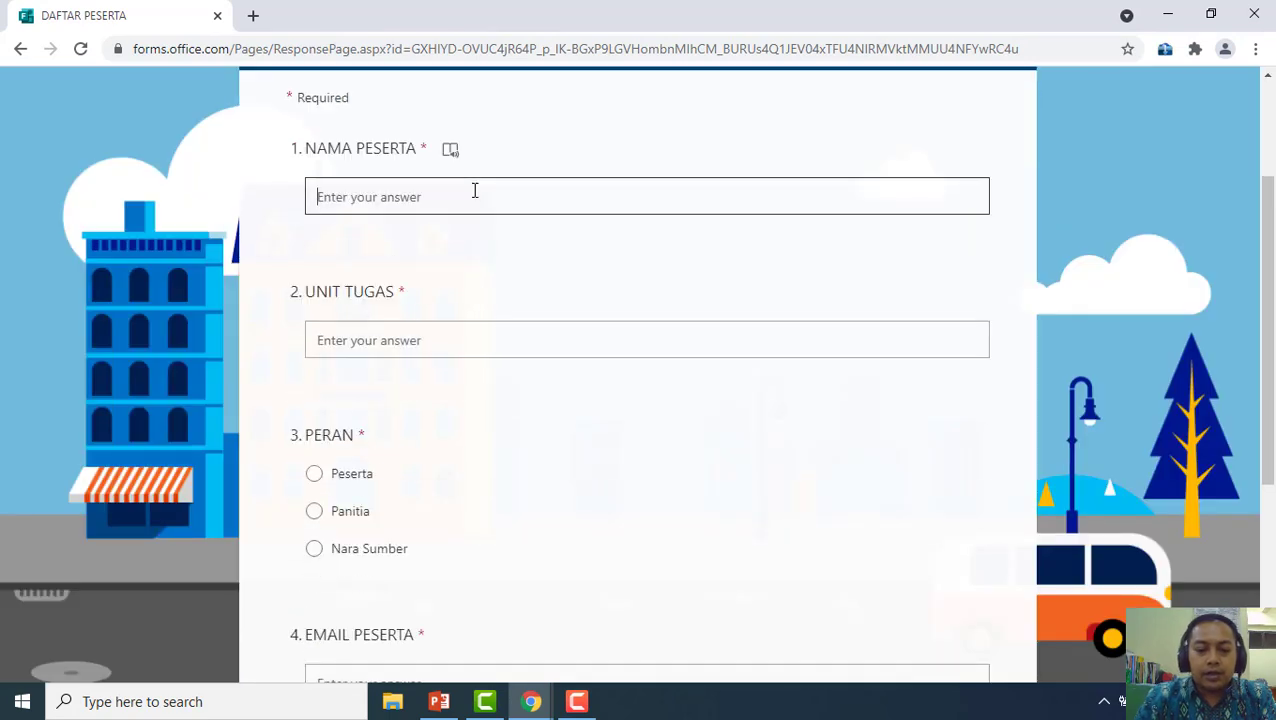
{"action": "type", "text": "PAIJO"}
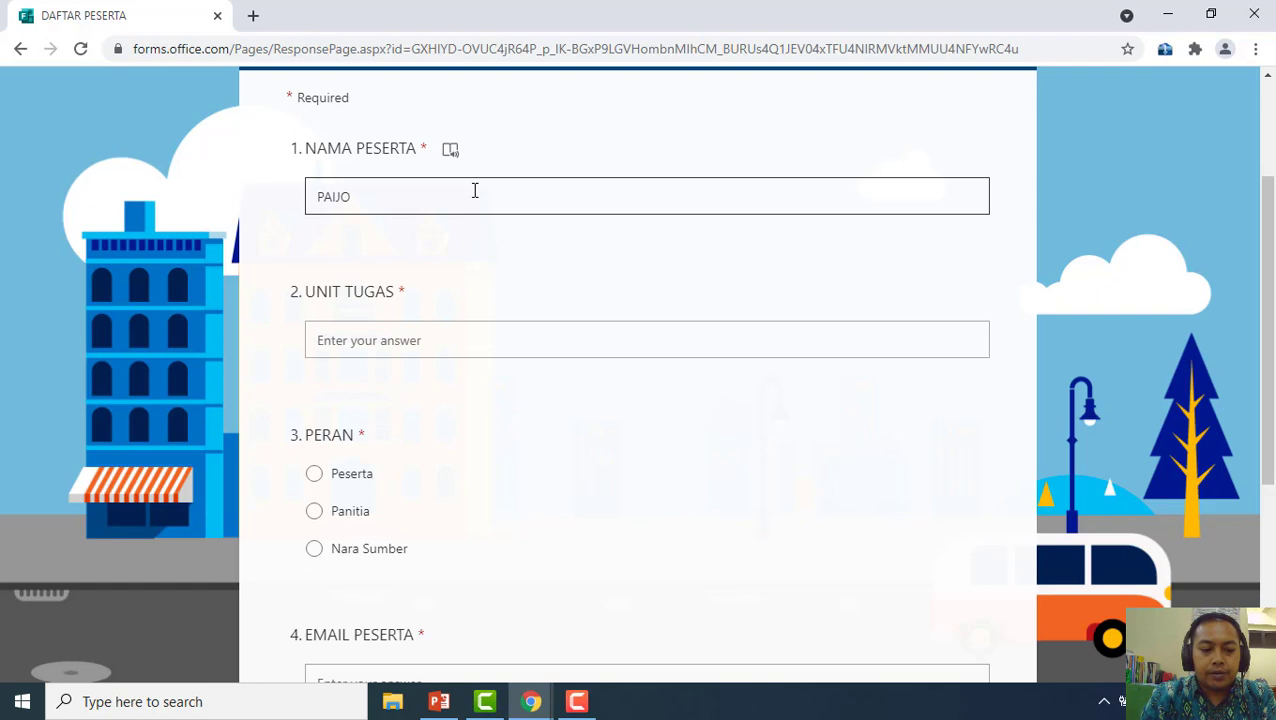
{"action": "key", "text": "Tab"}
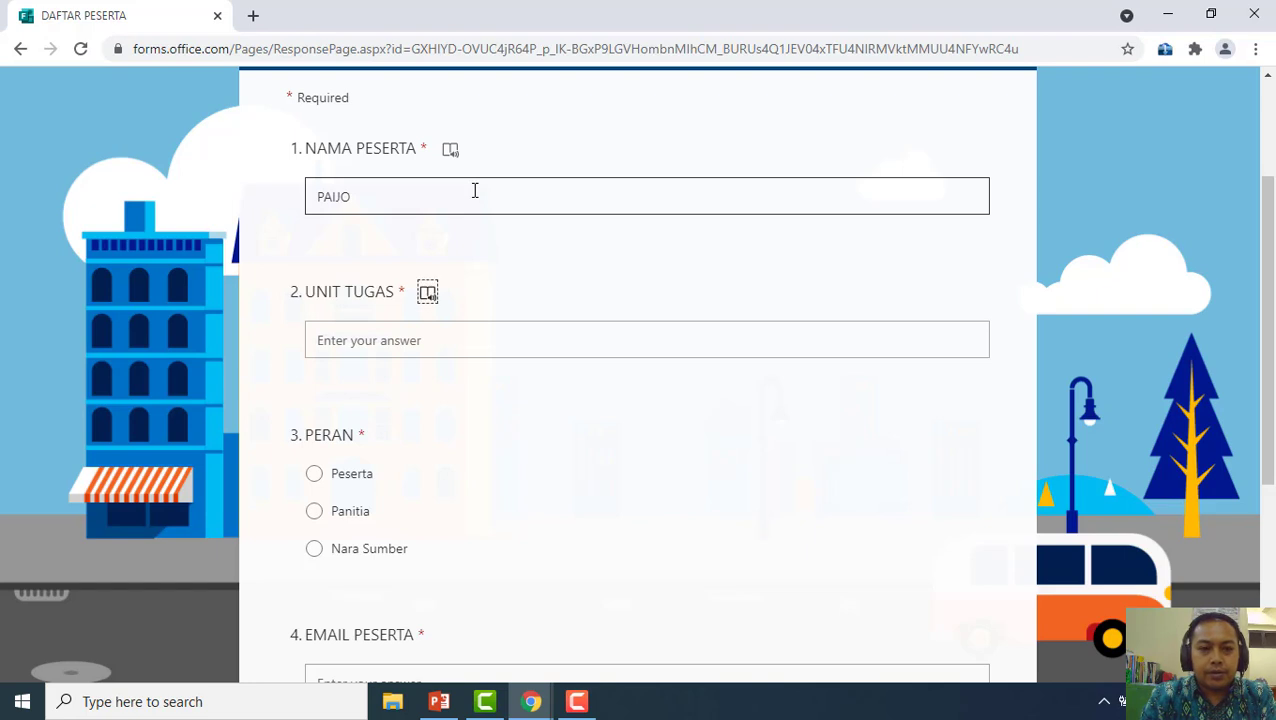
{"action": "key", "text": "Tab"}
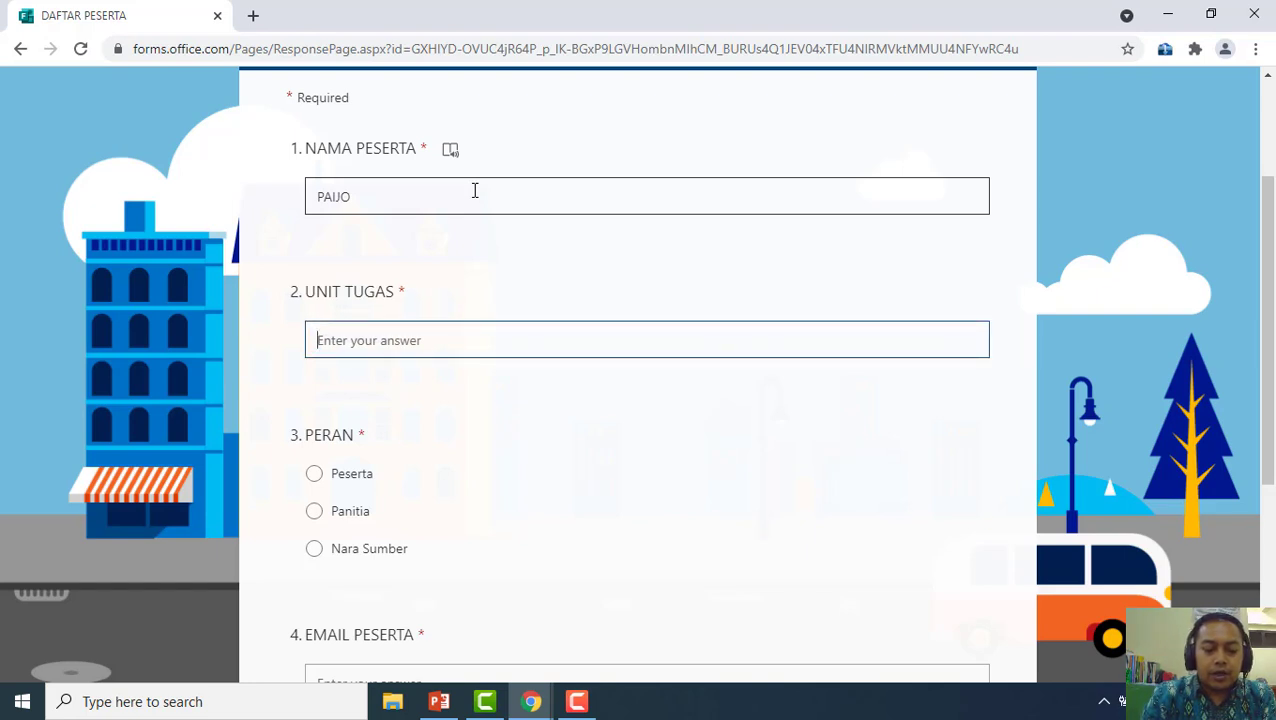
{"action": "type", "text": "PERPUSTAKAAN"}
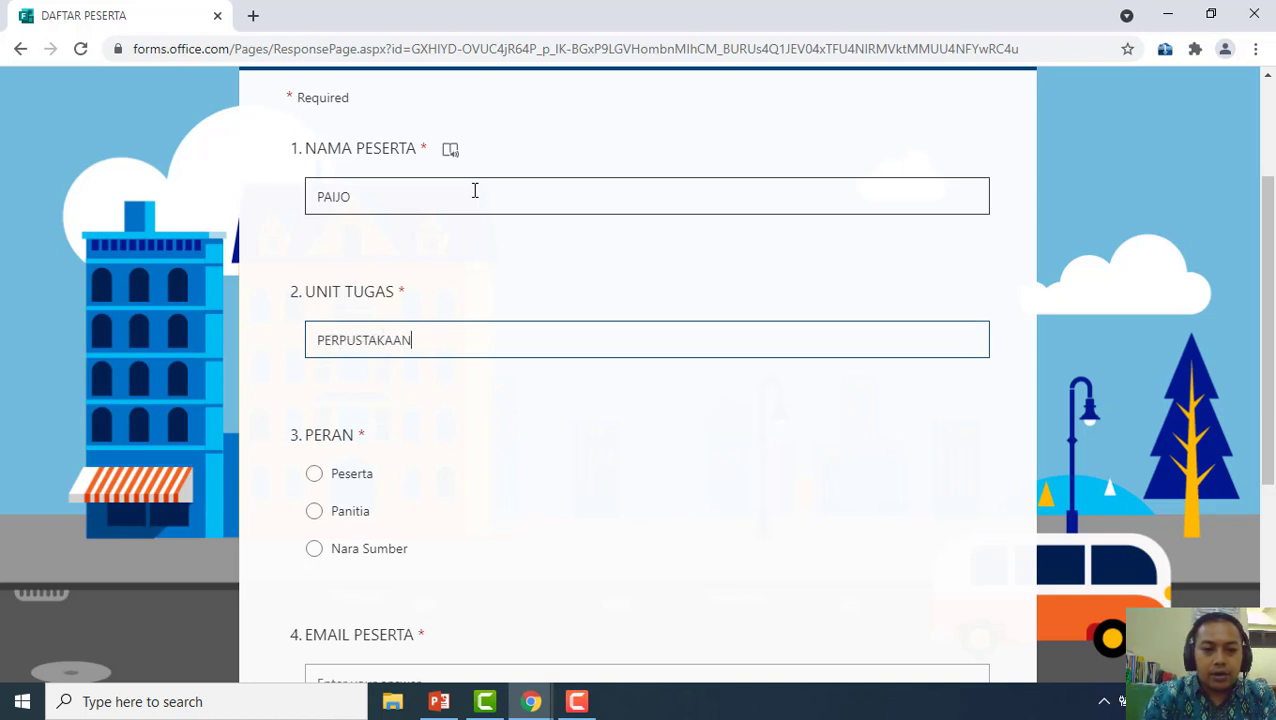
{"action": "left_click", "coordinate": [325, 529]}
{"action": "scroll", "coordinate": [464, 438], "scroll_direction": "down", "scroll_amount": 4}
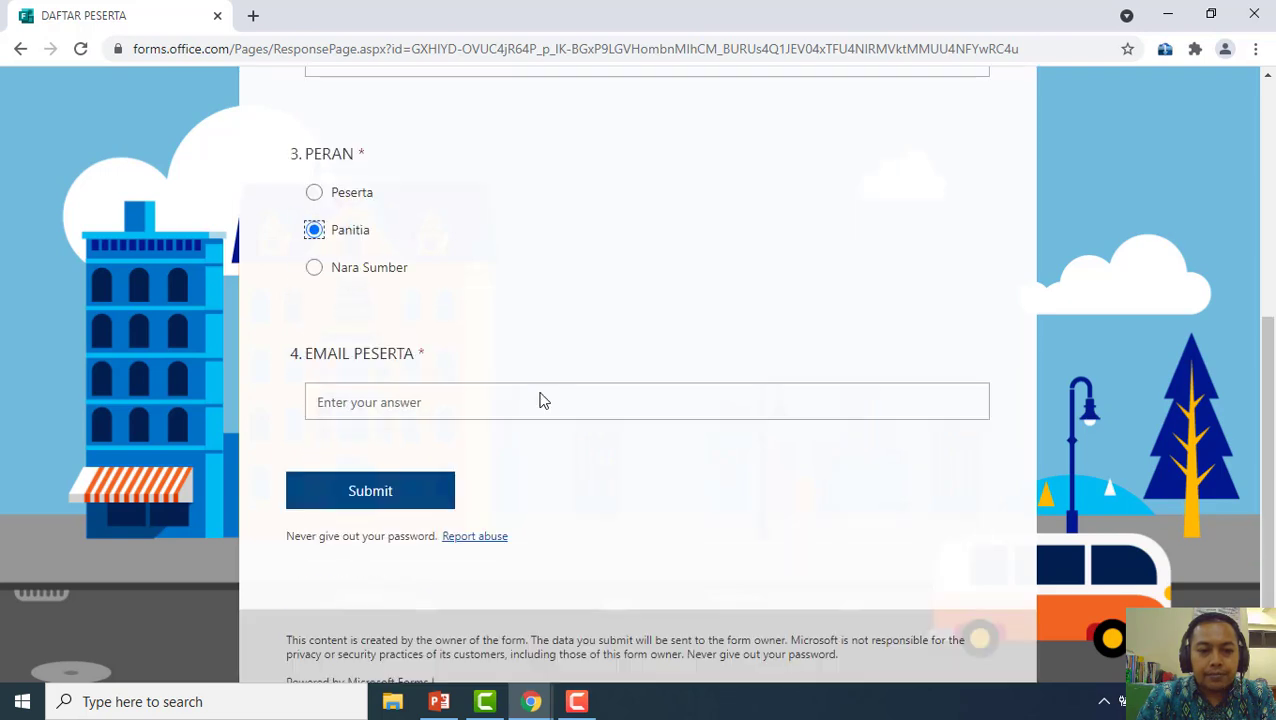
{"action": "left_click", "coordinate": [491, 305]}
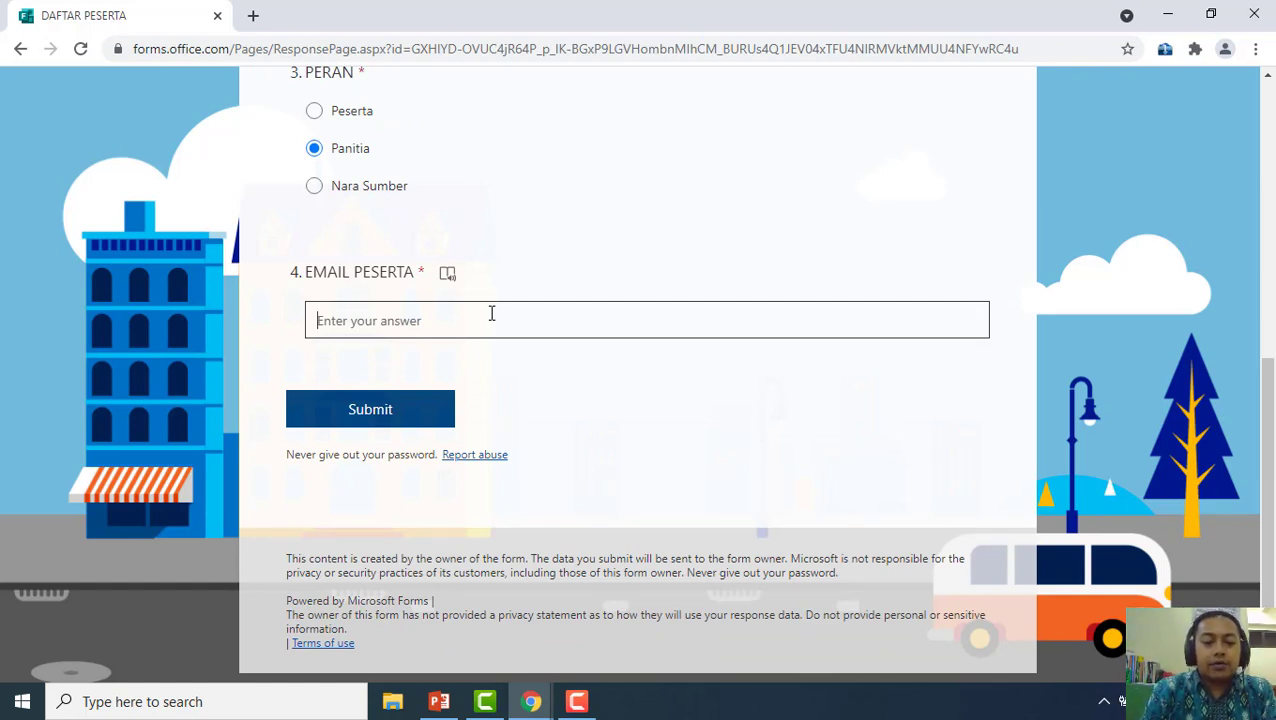
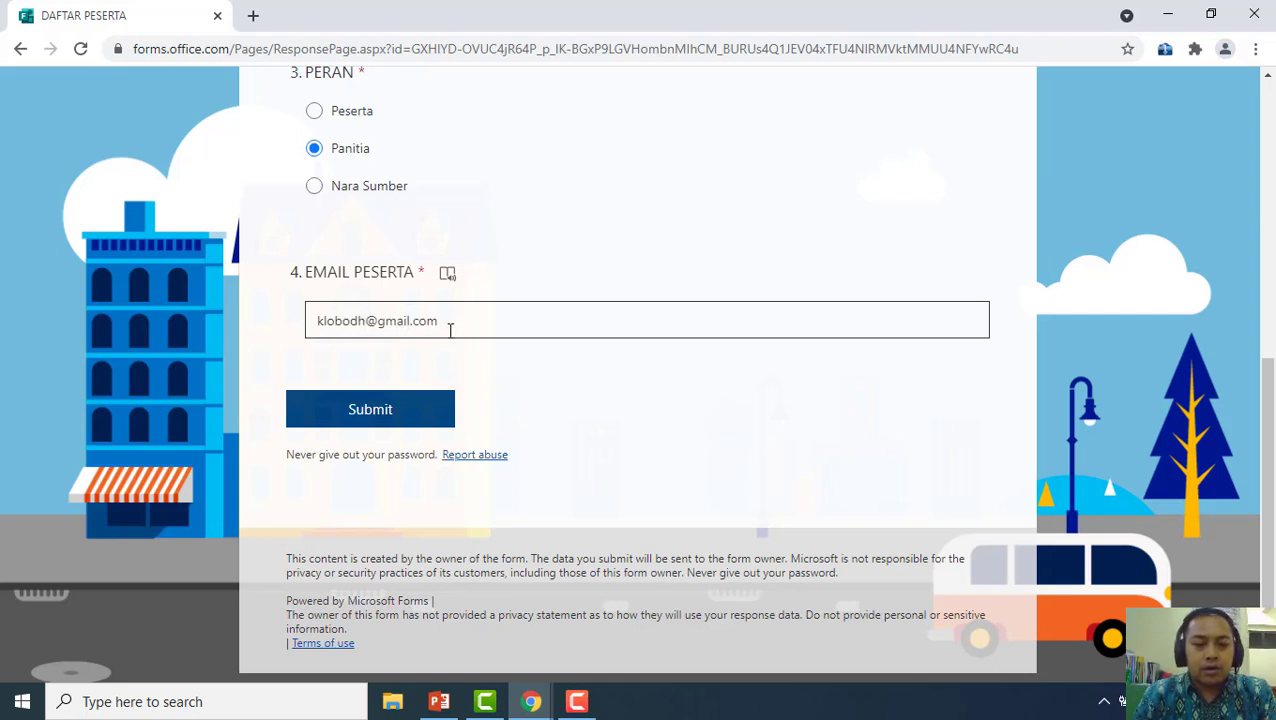
{"action": "left_click", "coordinate": [381, 414]}
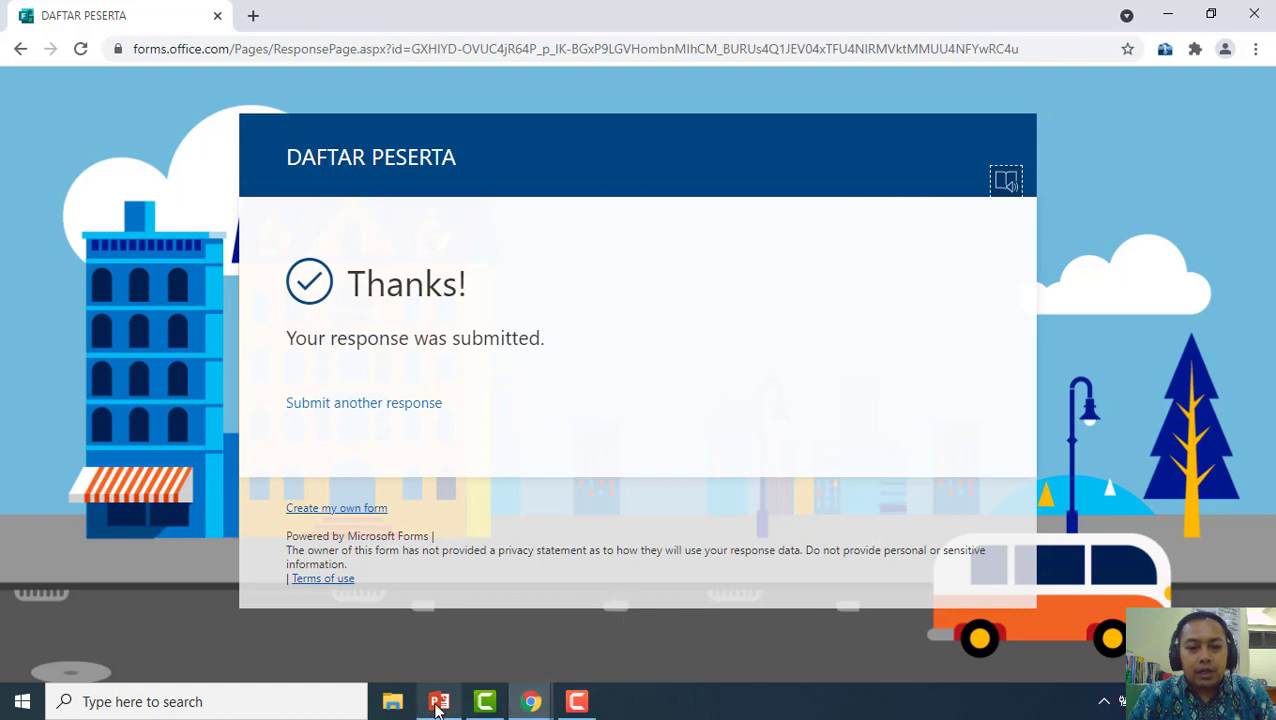
{"action": "left_click", "coordinate": [549, 703]}
Review the Responses summary: 3 responses, PERAN split Peserta 2, Panitia 1
{"action": "left_click", "coordinate": [433, 603]}
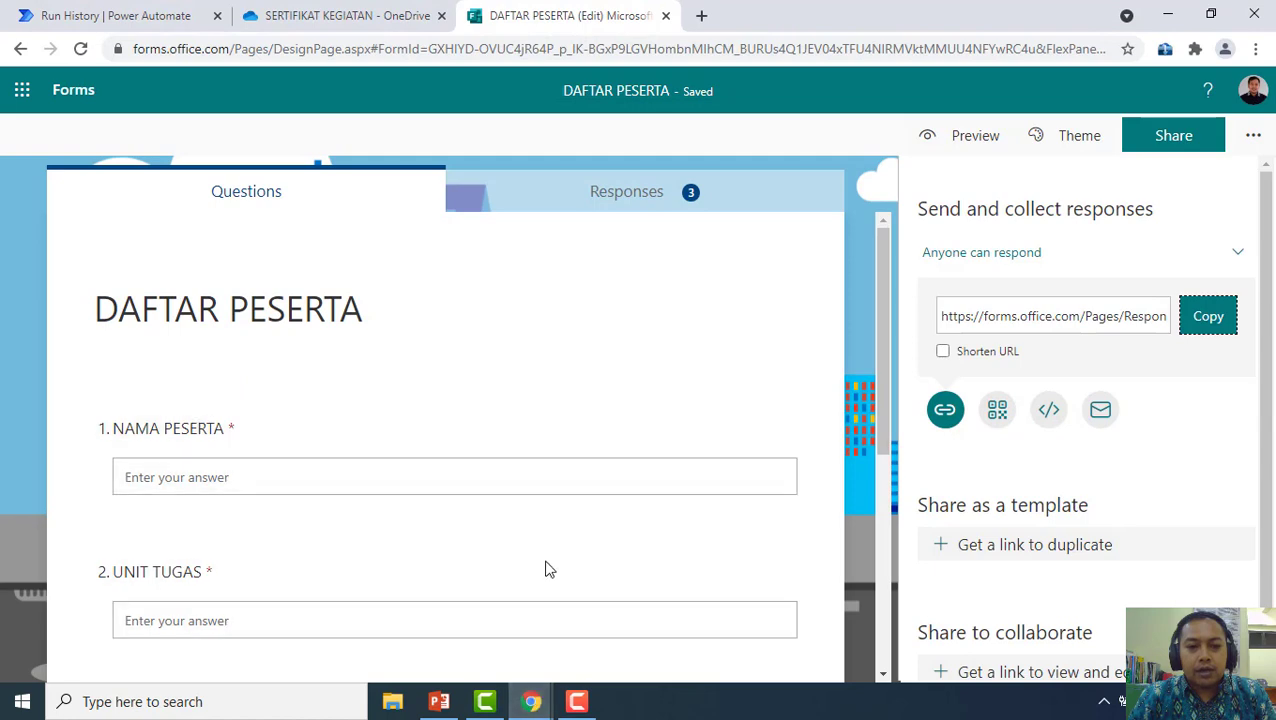
{"action": "left_click", "coordinate": [649, 214]}
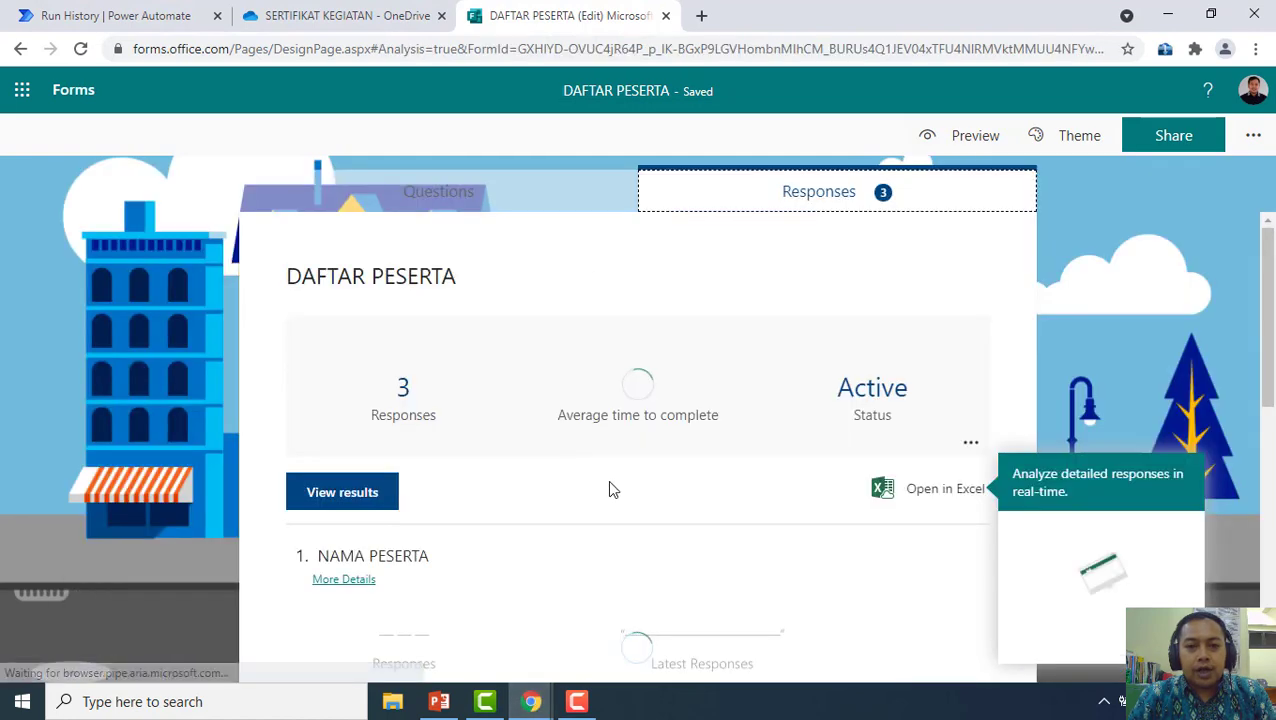
{"action": "scroll", "coordinate": [710, 390], "scroll_direction": "down", "scroll_amount": 3}
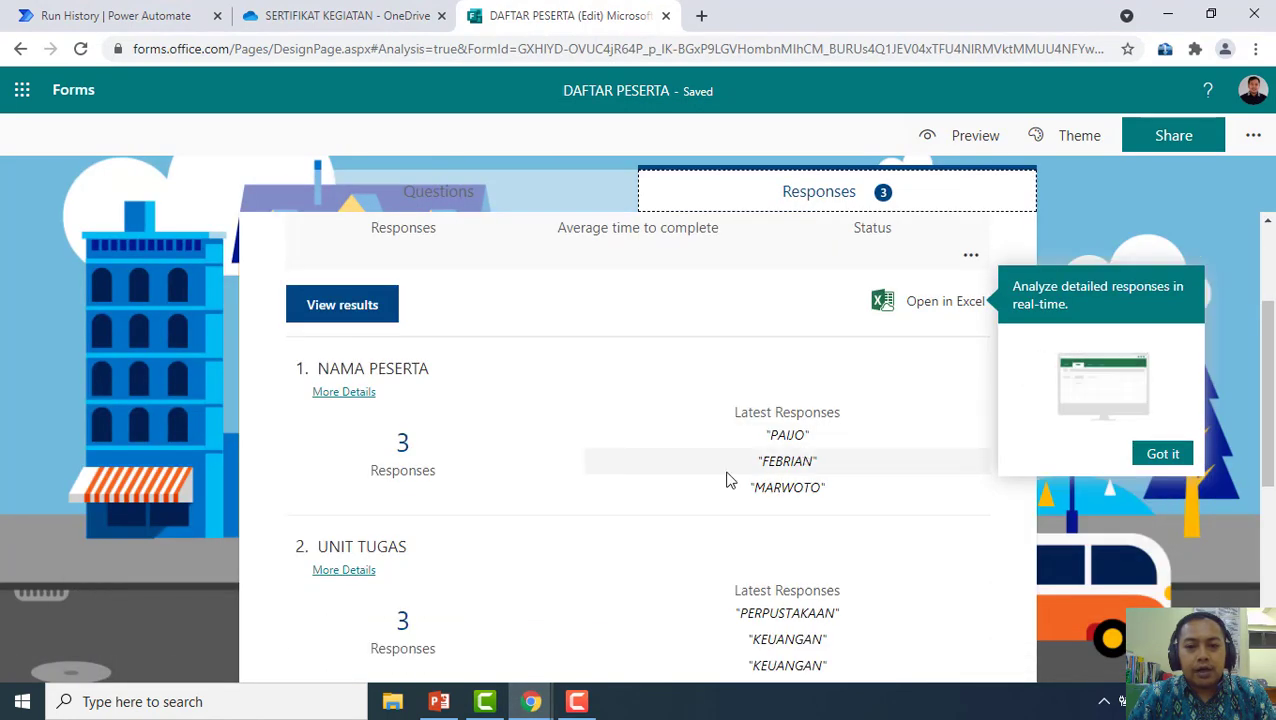
{"action": "scroll", "coordinate": [726, 478], "scroll_direction": "down", "scroll_amount": 3}
{"action": "scroll", "coordinate": [530, 465], "scroll_direction": "down", "scroll_amount": 2}
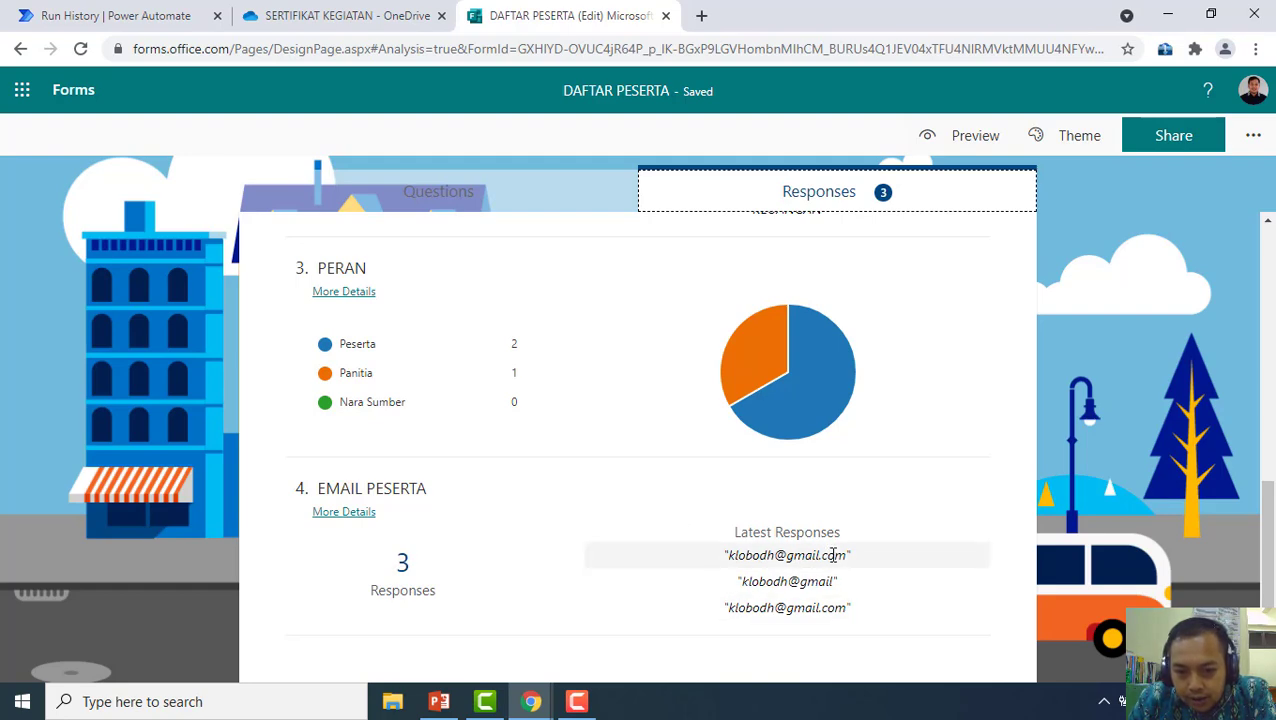
{"action": "scroll", "coordinate": [612, 532], "scroll_direction": "up", "scroll_amount": 10}
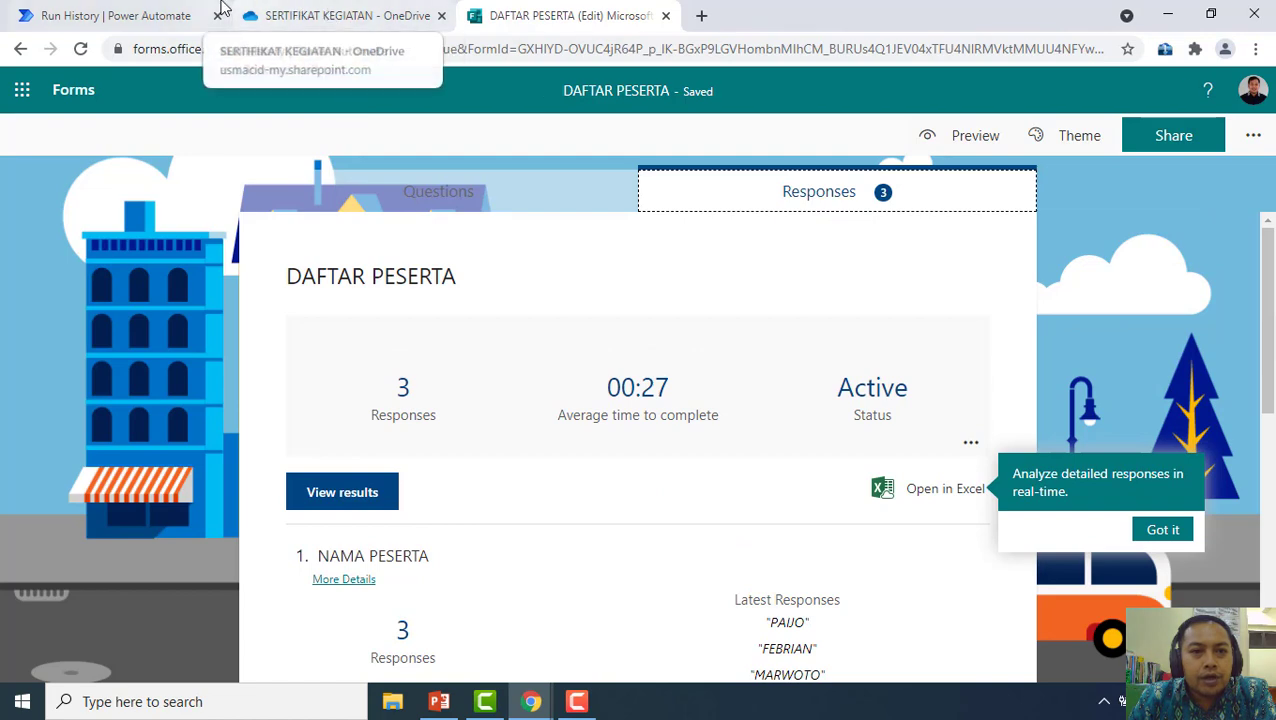
Refresh the SERTIFIKAT KEGIATAN folder in OneDrive to check for SERTIFIKAT111.docx, then check the flow's run history
{"action": "left_click", "coordinate": [390, 10]}
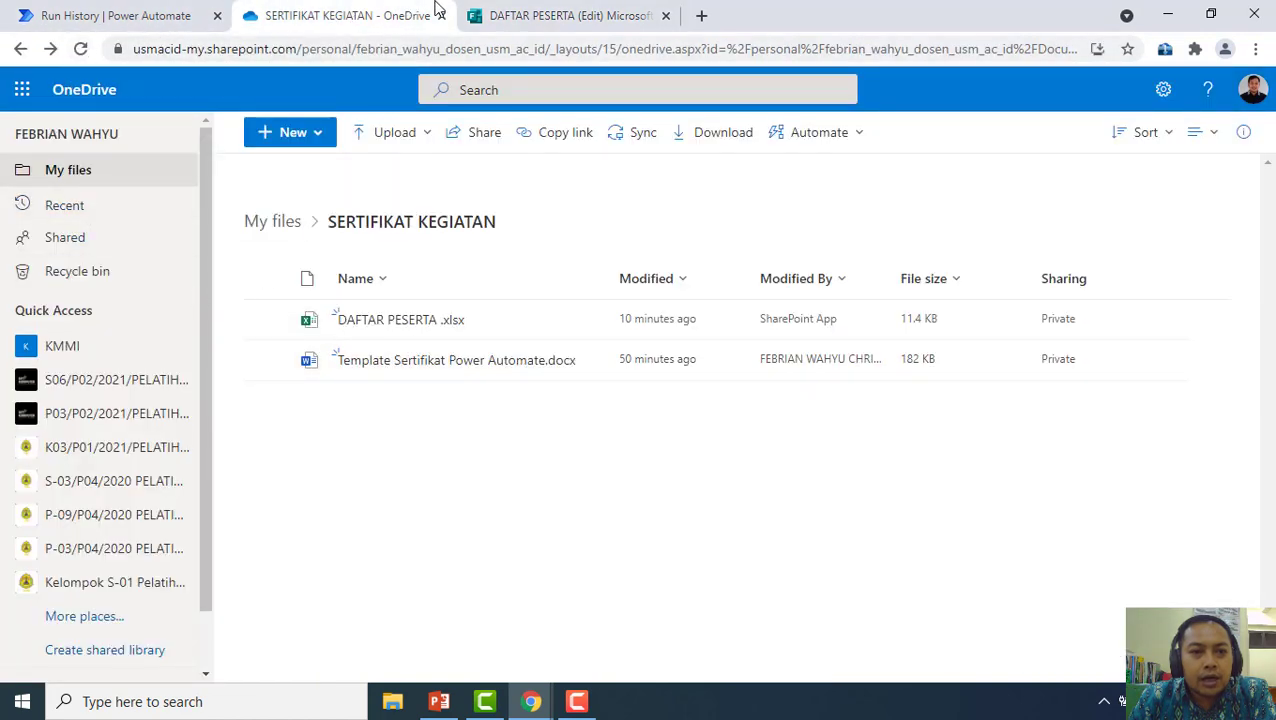
{"action": "left_click", "coordinate": [82, 48]}
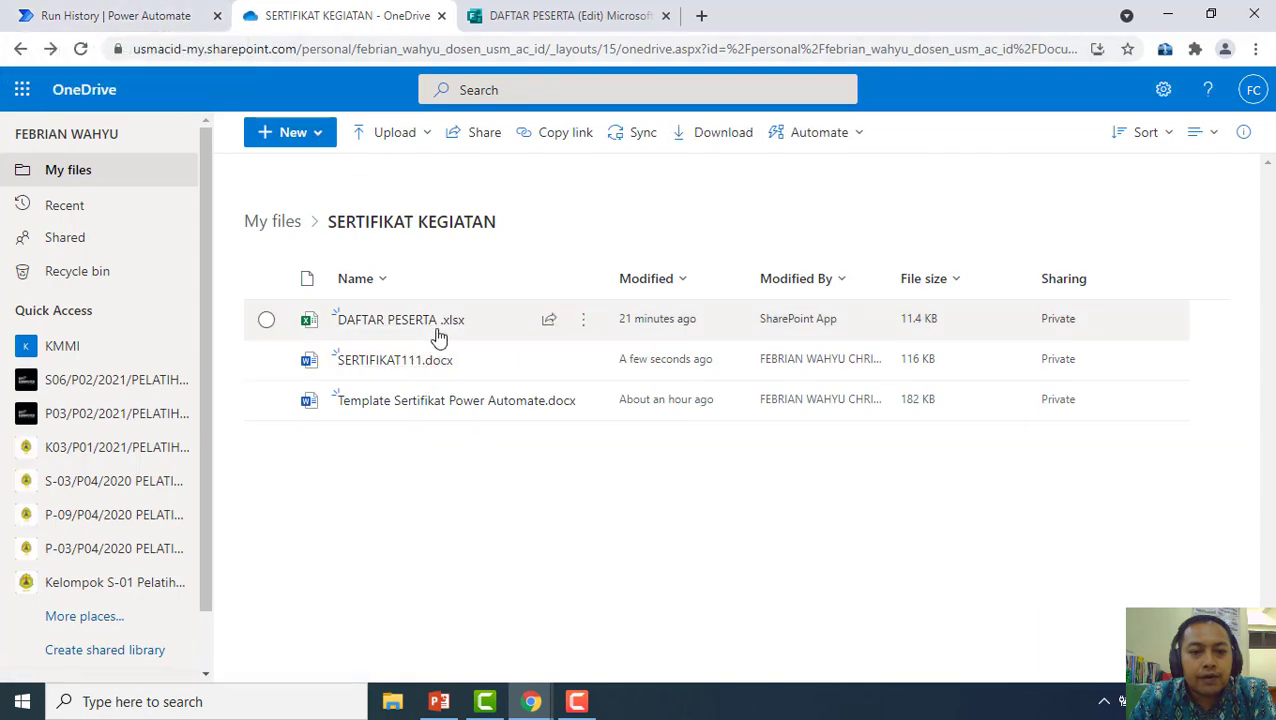
{"action": "left_click", "coordinate": [590, 12]}
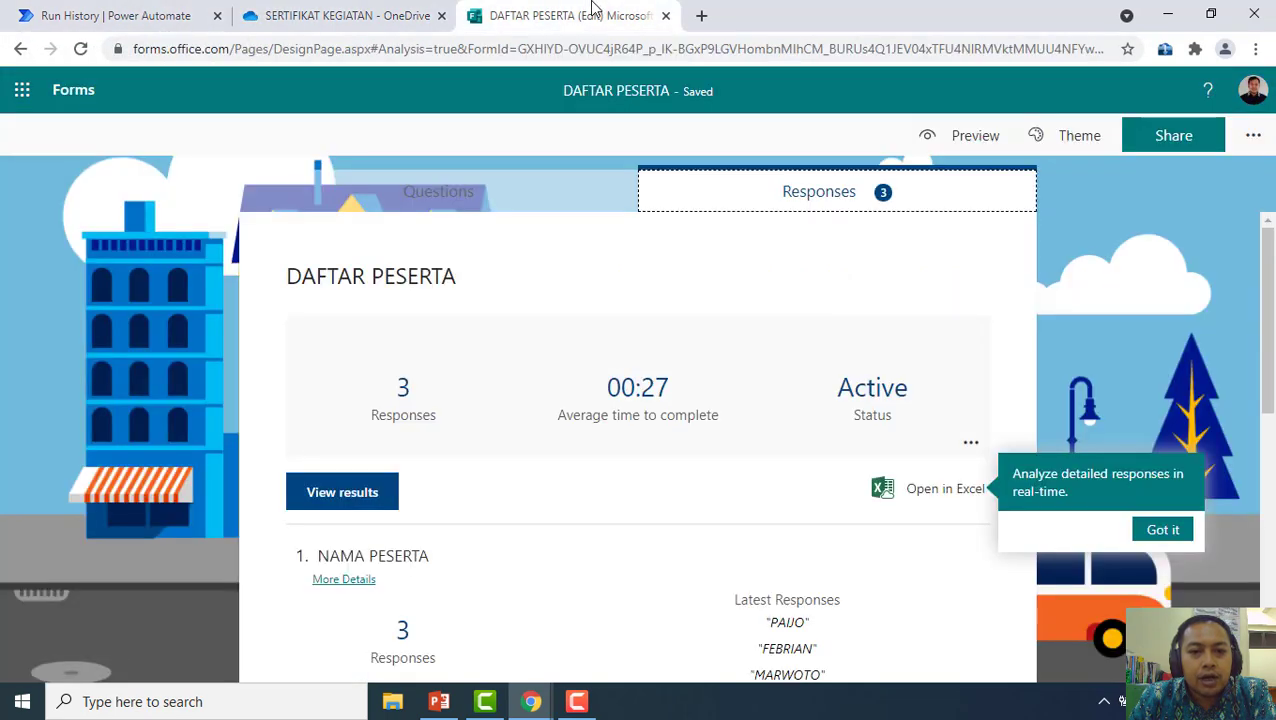
{"action": "left_click", "coordinate": [177, 12]}
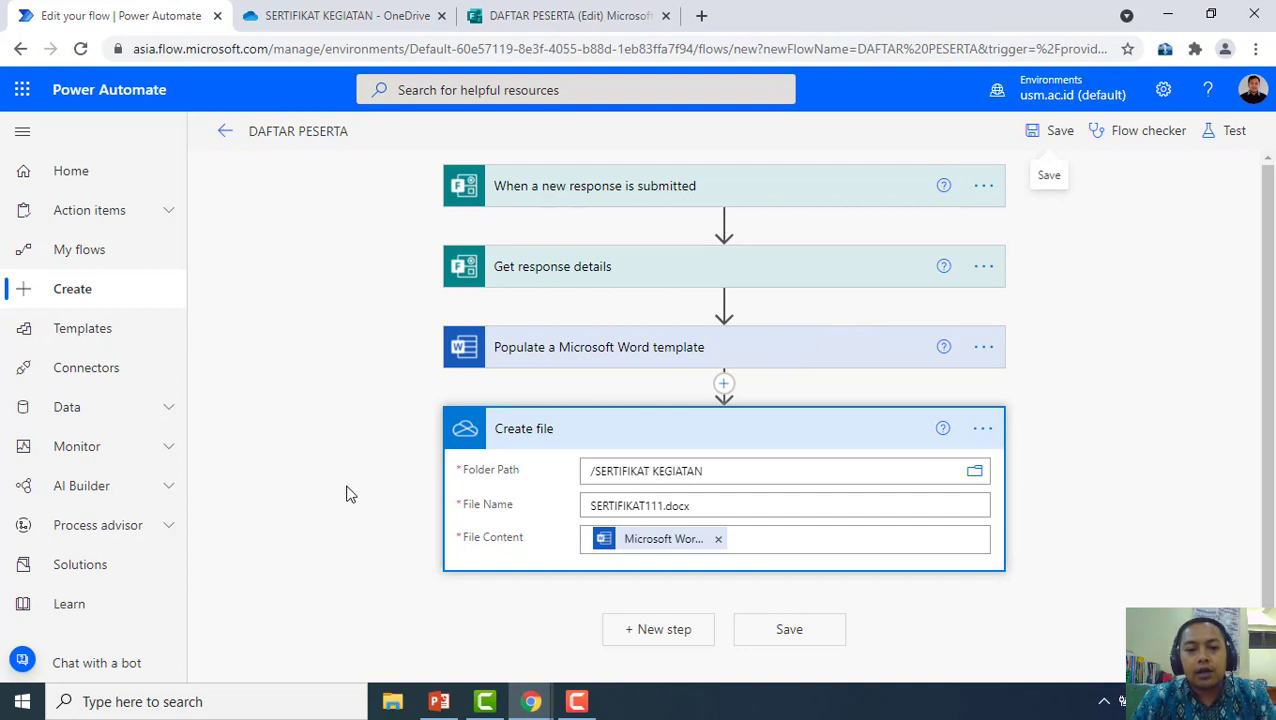
{"action": "scroll", "coordinate": [420, 566], "scroll_direction": "down", "scroll_amount": 1}
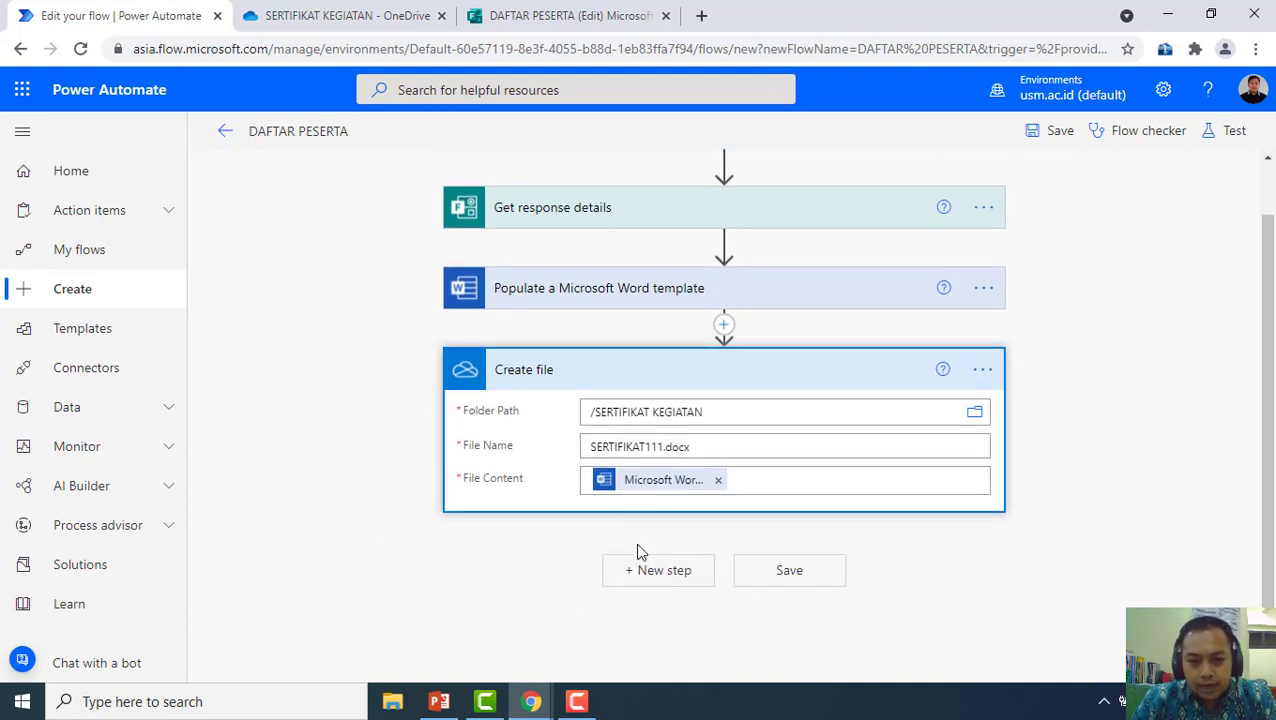
Add a step after Create file and pick the Word Online (Business) connector from a 'word' search
{"action": "left_click", "coordinate": [644, 578]}
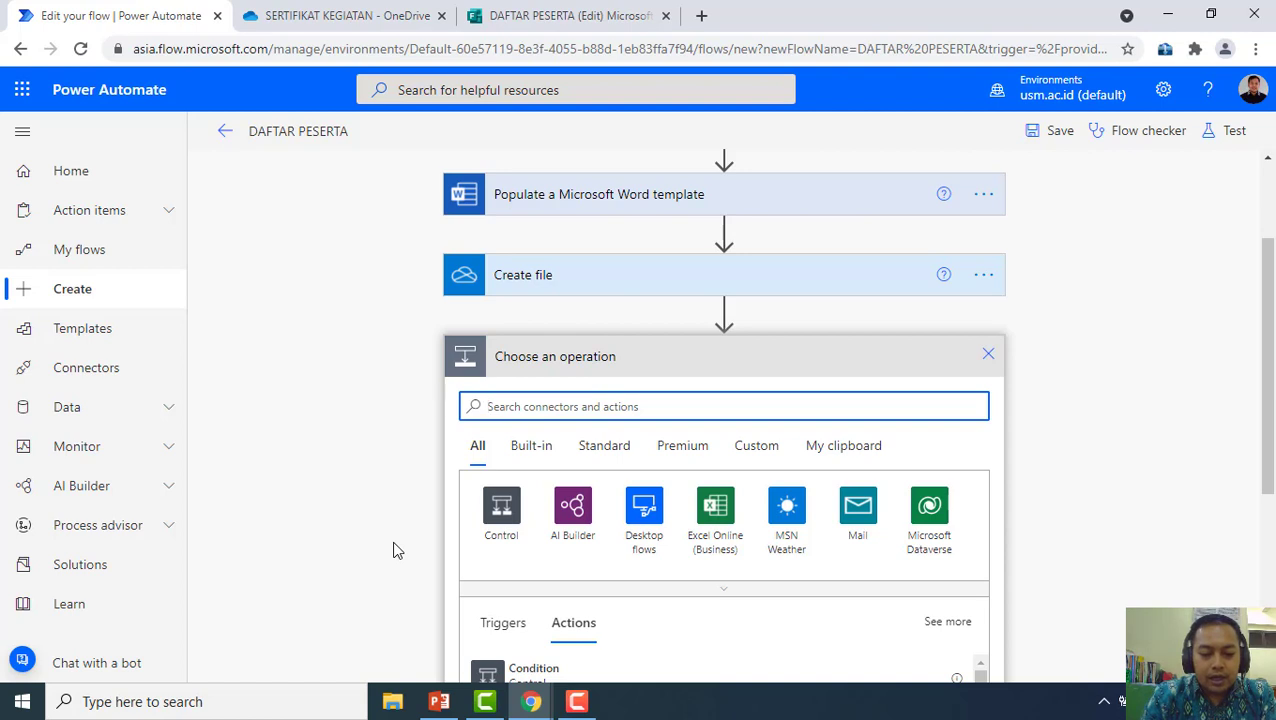
{"action": "type", "text": "wor"}
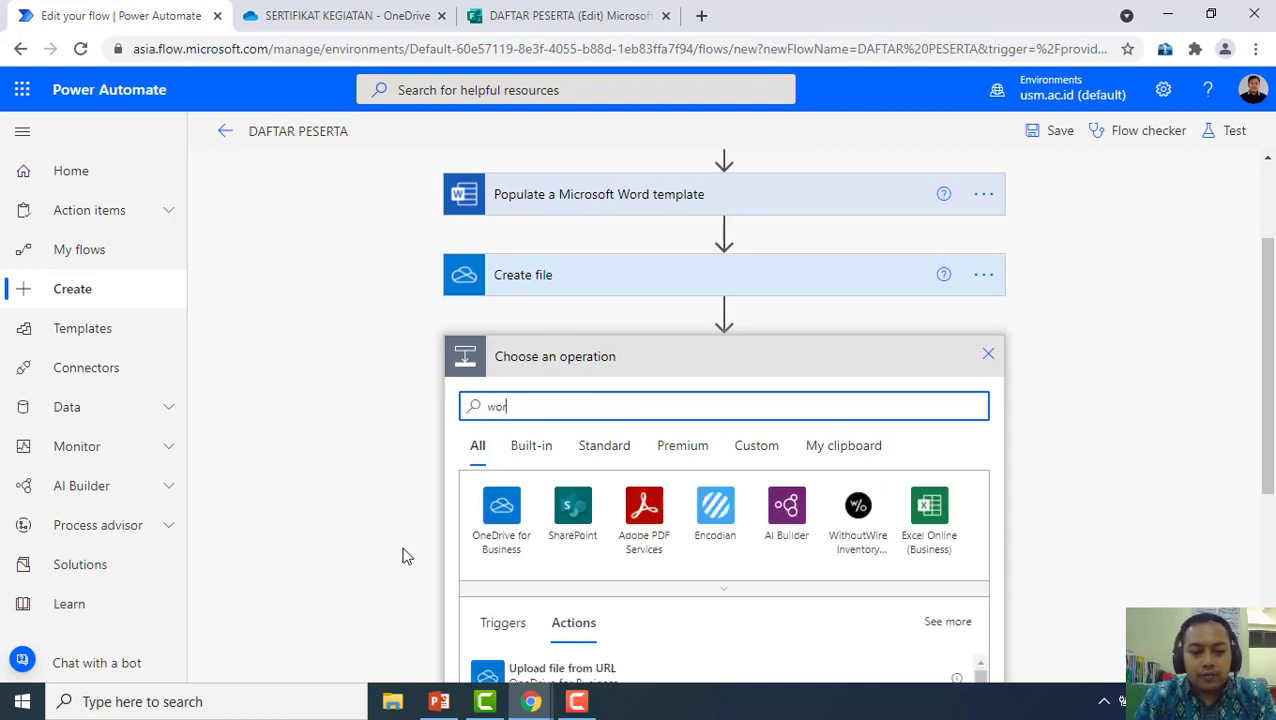
{"action": "type", "text": "d"}
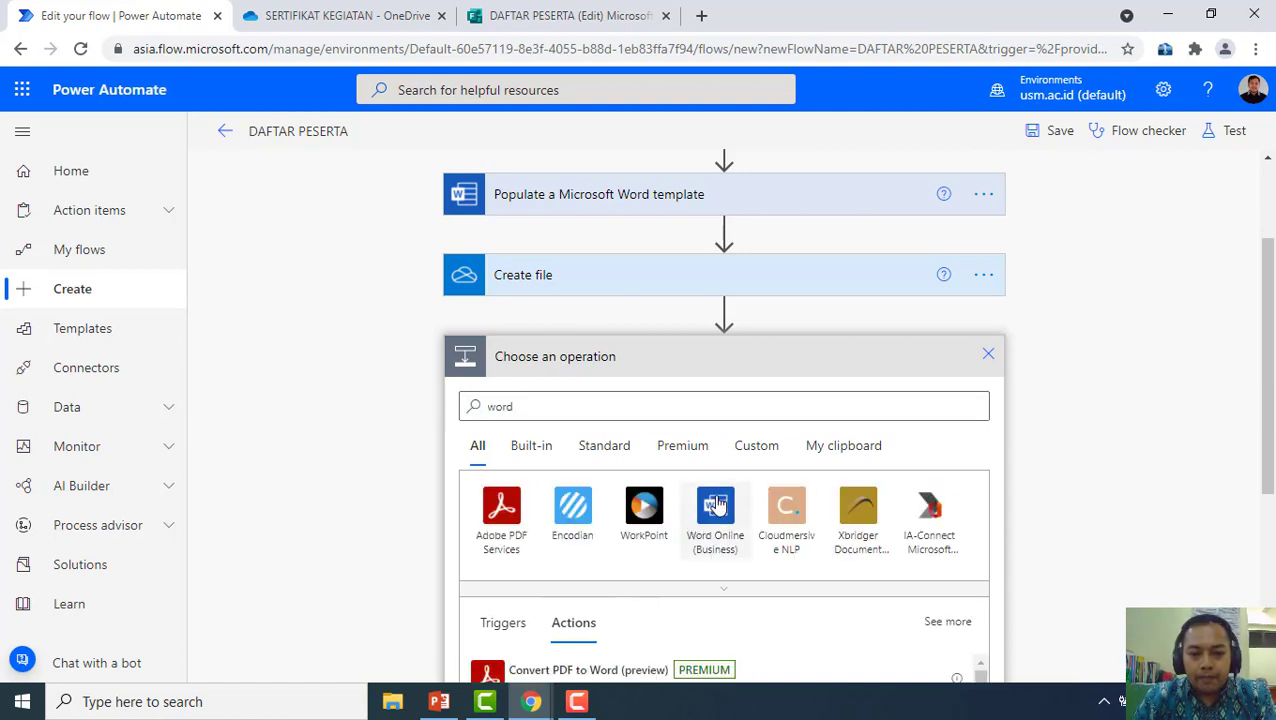
{"action": "left_click", "coordinate": [712, 513]}
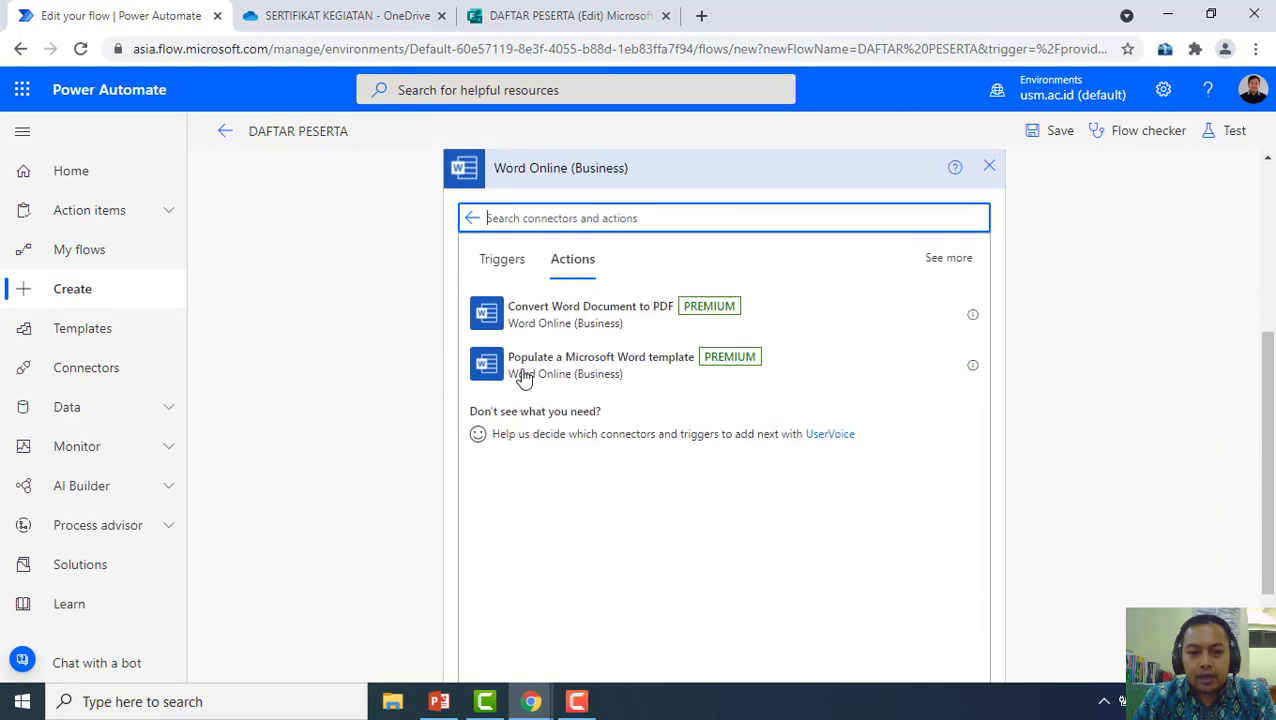
Add Convert Word Document to PDF with Location OneDrive for Business and Library OneDrive
{"action": "left_click", "coordinate": [617, 324]}
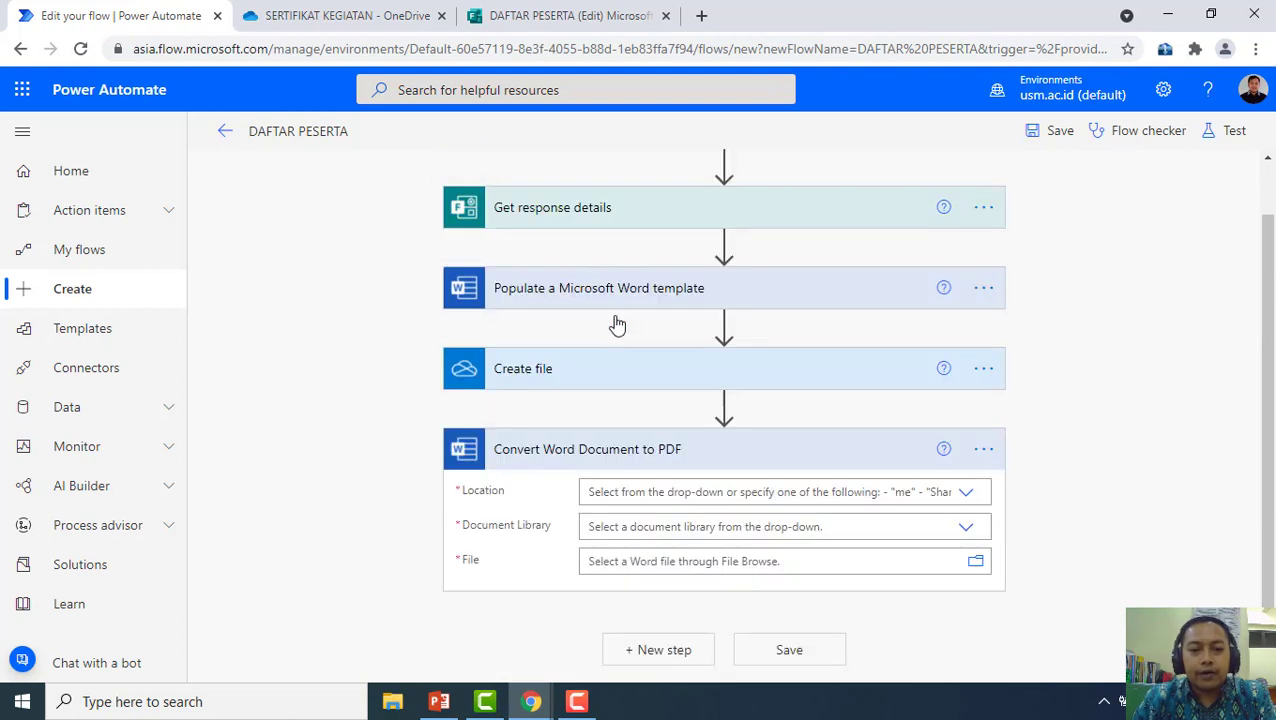
{"action": "left_click", "coordinate": [968, 494]}
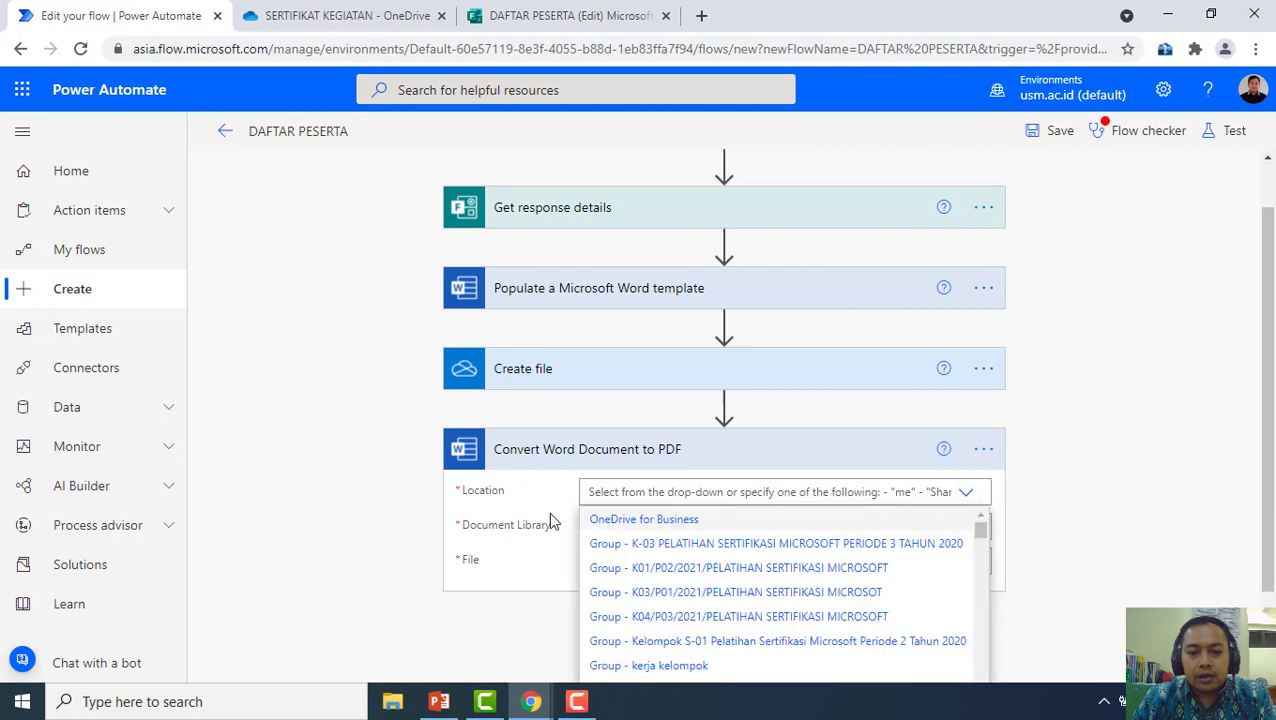
{"action": "left_click", "coordinate": [624, 521]}
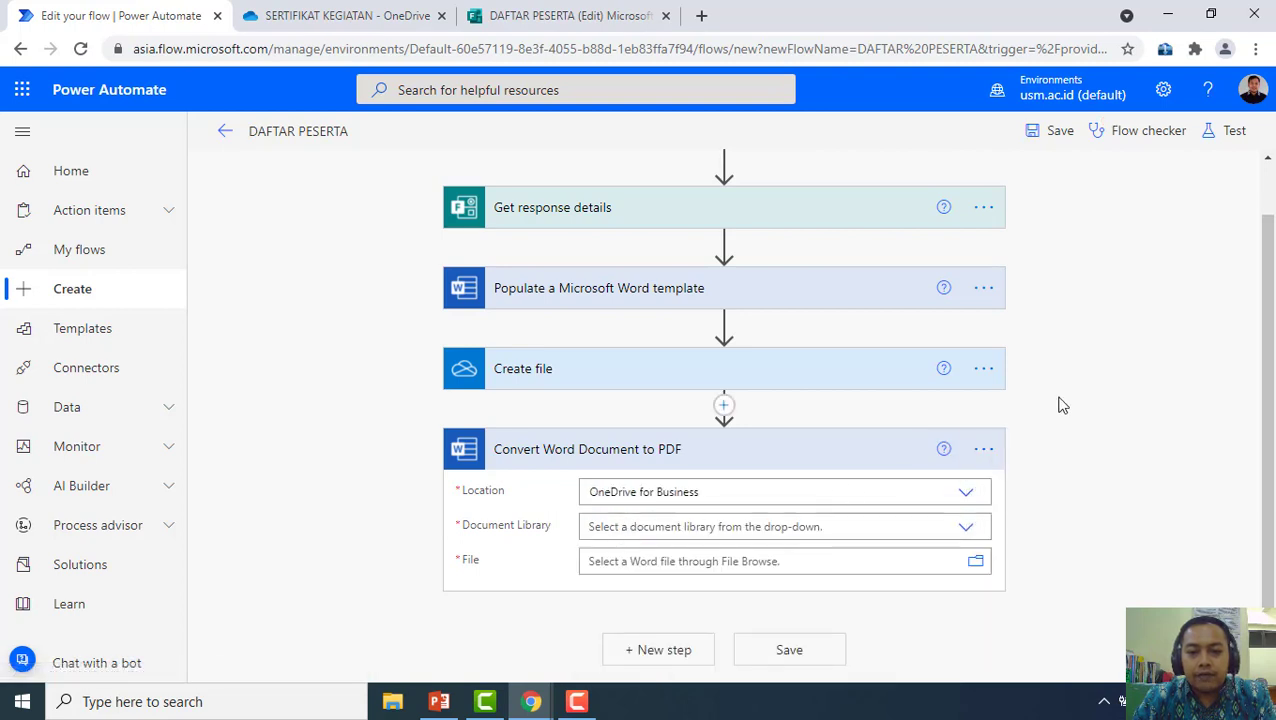
{"action": "left_click", "coordinate": [965, 527]}
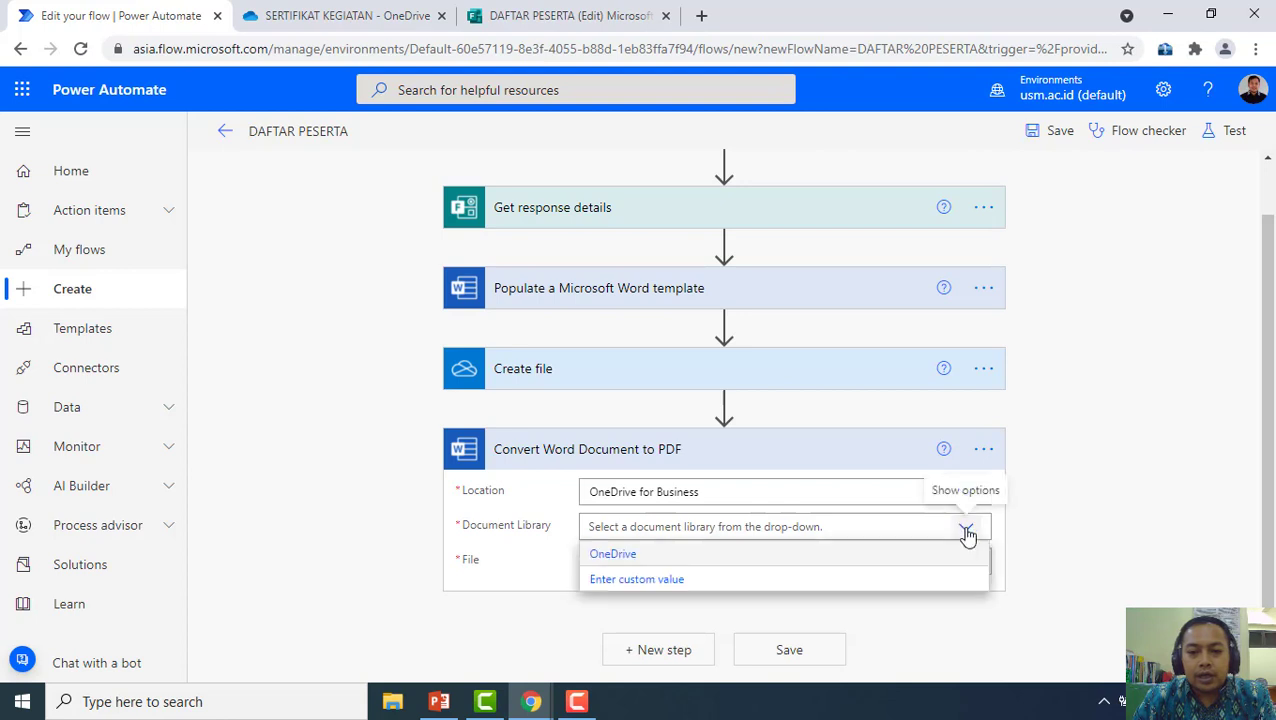
{"action": "left_click", "coordinate": [645, 555]}
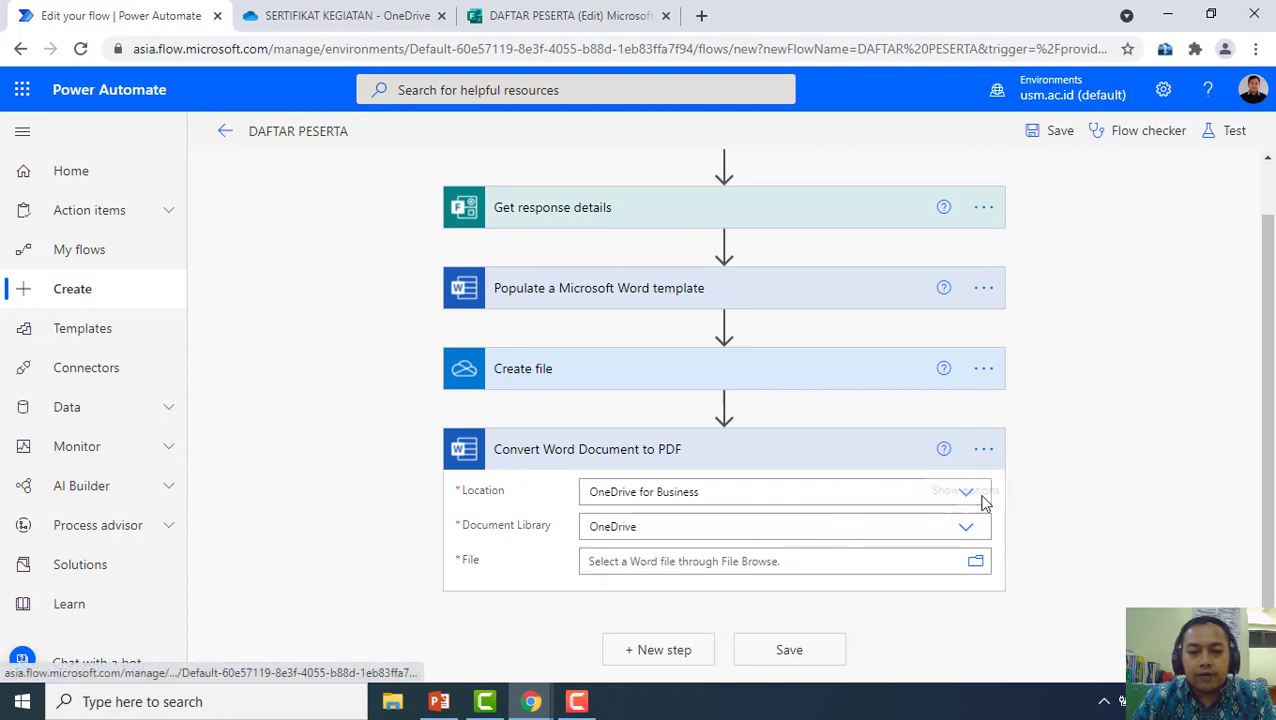
Select /SERTIFIKAT KEGIATAN/SERTIFIKAT111.docx as the document to convert
{"action": "left_click", "coordinate": [975, 566]}
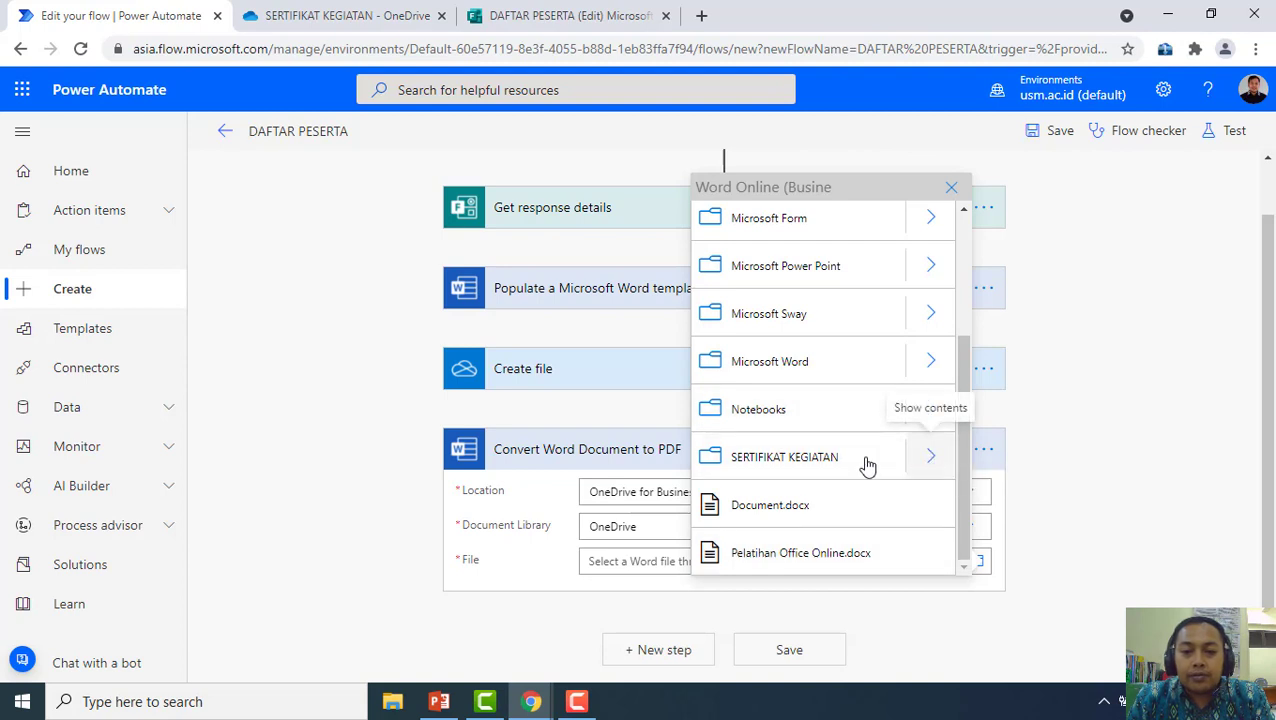
{"action": "left_click", "coordinate": [866, 462]}
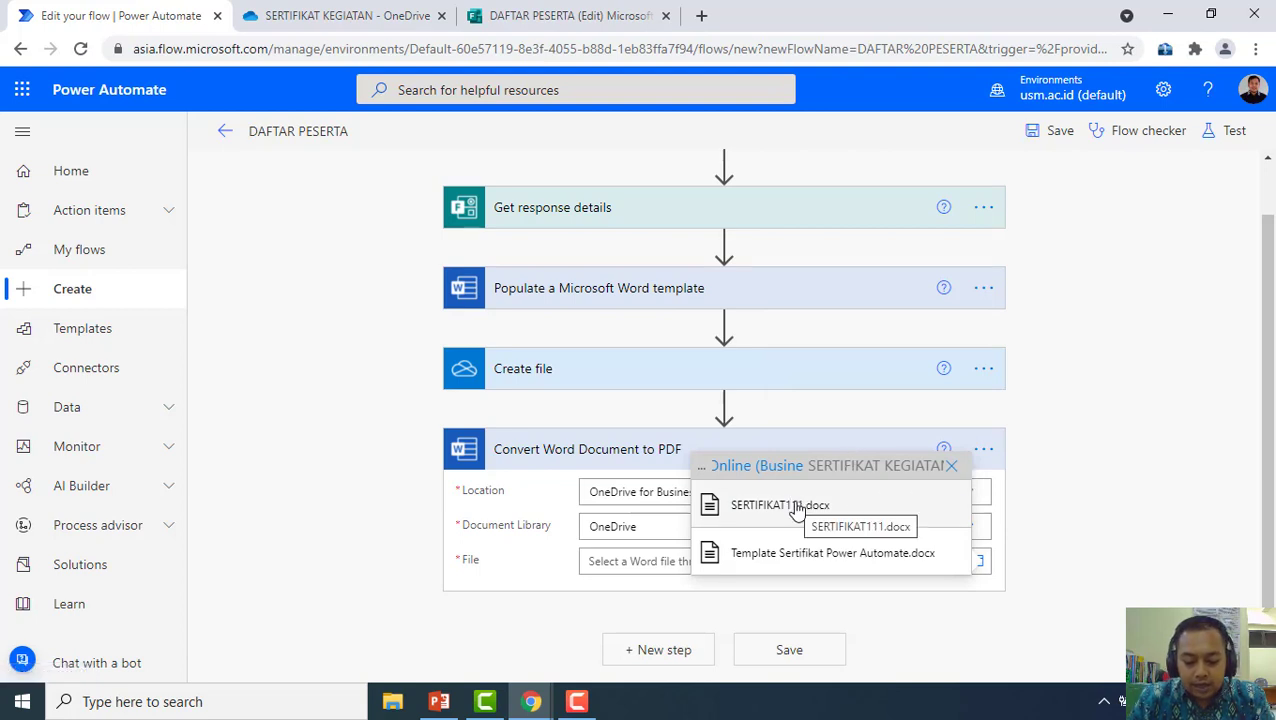
{"action": "left_click", "coordinate": [792, 505]}
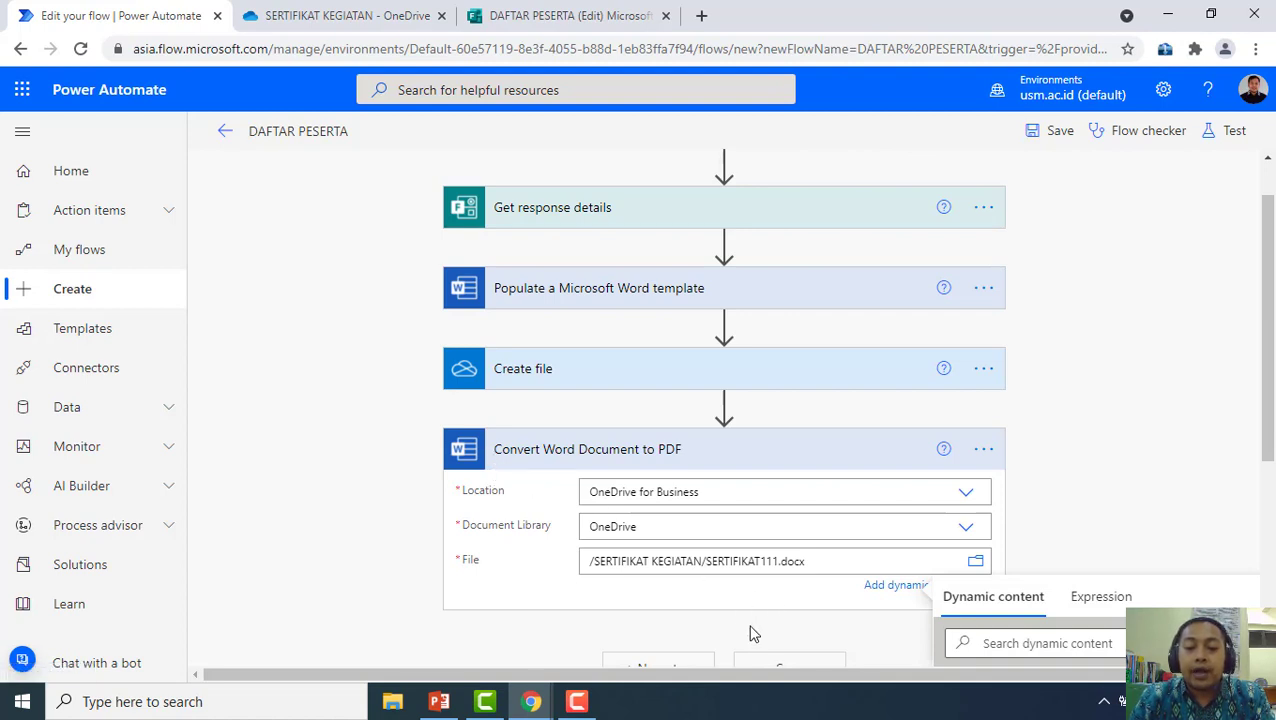
{"action": "scroll", "coordinate": [752, 630], "scroll_direction": "down", "scroll_amount": 2}
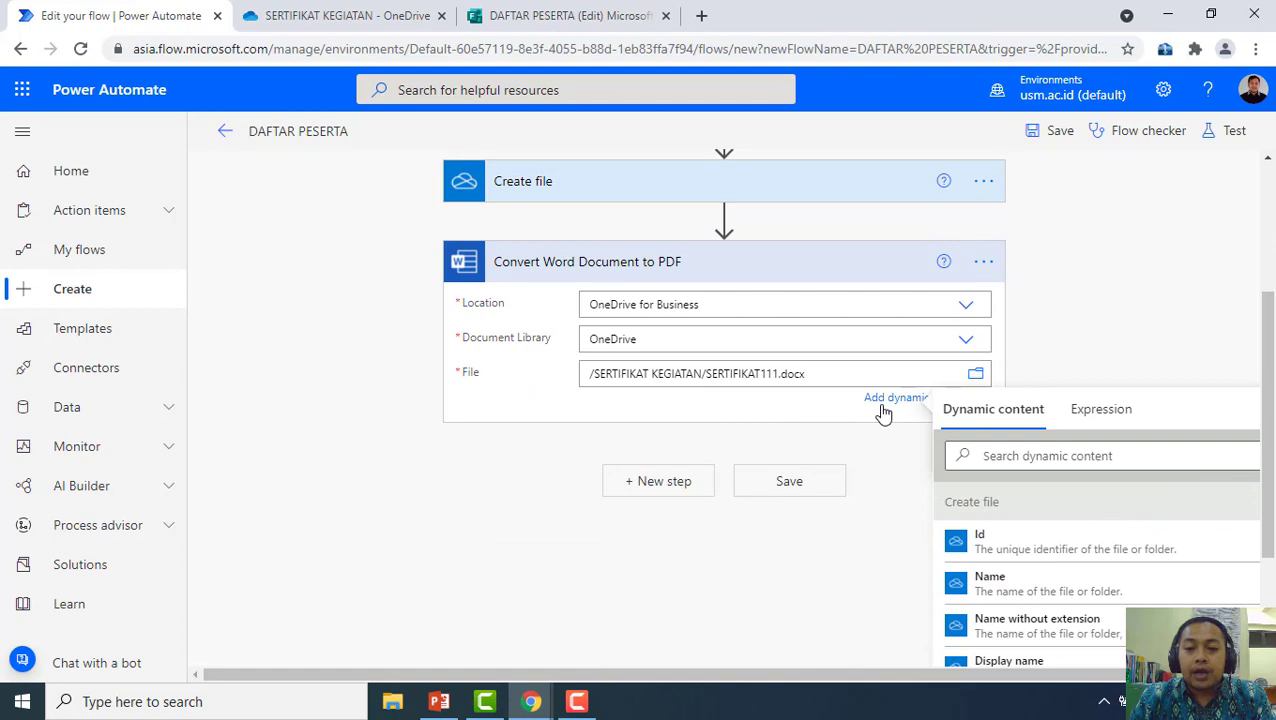
{"action": "scroll", "coordinate": [1035, 540], "scroll_direction": "down", "scroll_amount": 3}
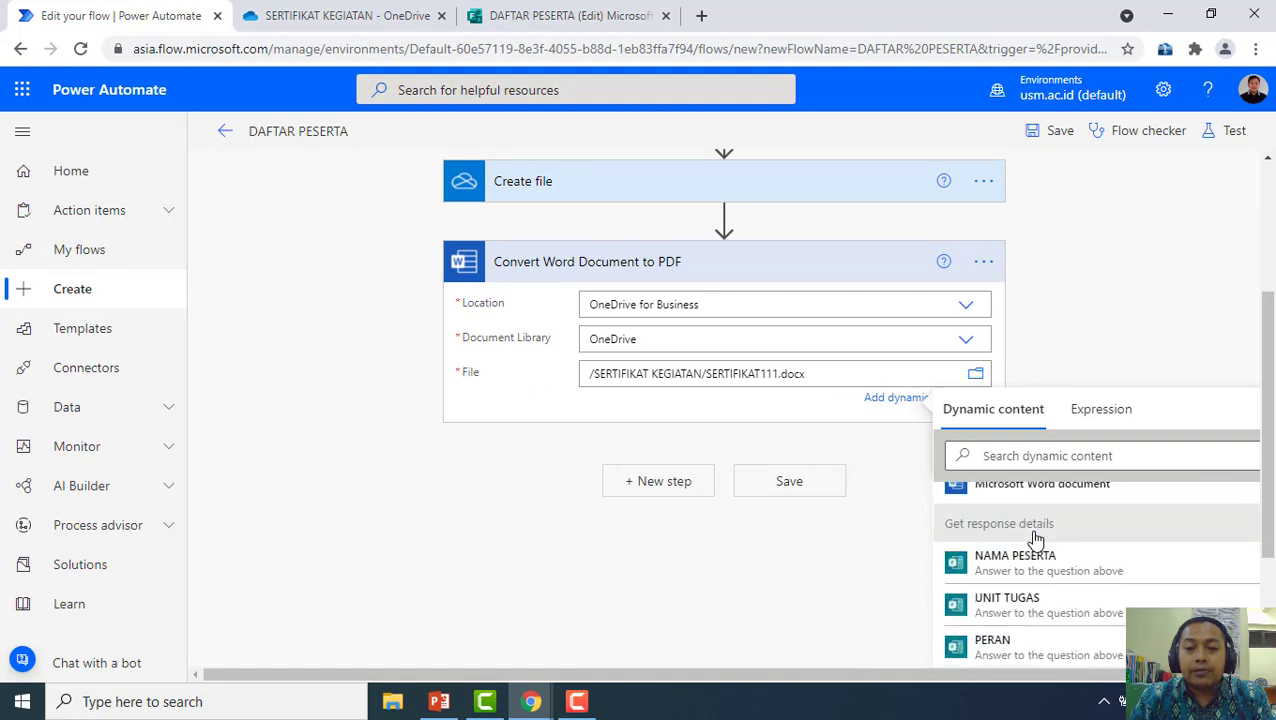
{"action": "scroll", "coordinate": [1032, 539], "scroll_direction": "up", "scroll_amount": 6}
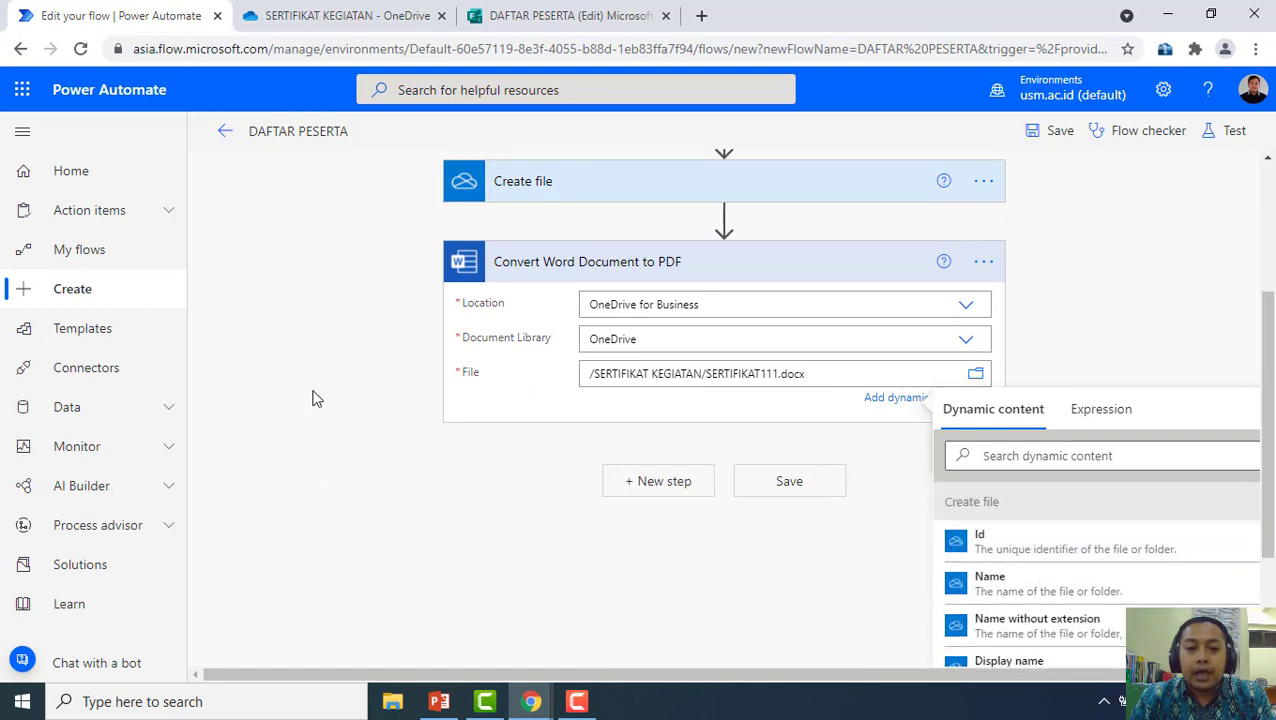
{"action": "scroll", "coordinate": [293, 425], "scroll_direction": "up", "scroll_amount": 3}
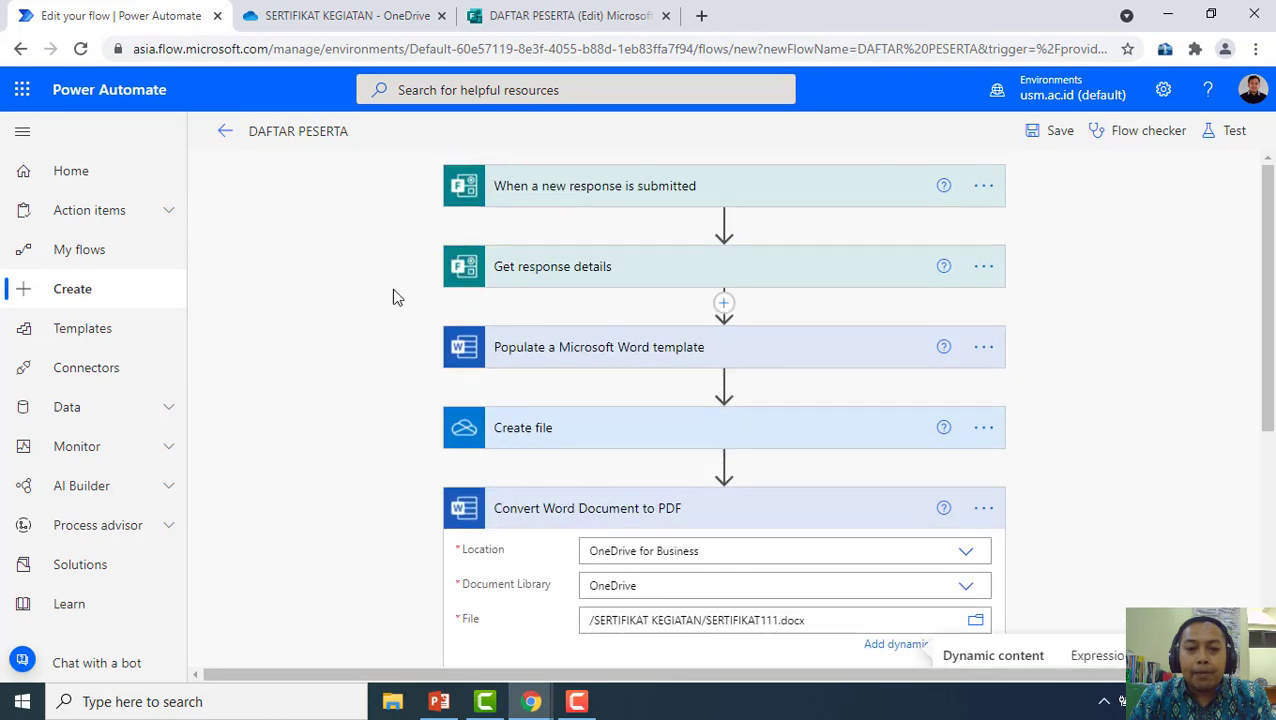
{"action": "scroll", "coordinate": [402, 336], "scroll_direction": "down", "scroll_amount": 1}
{"action": "scroll", "coordinate": [418, 362], "scroll_direction": "down", "scroll_amount": 2}
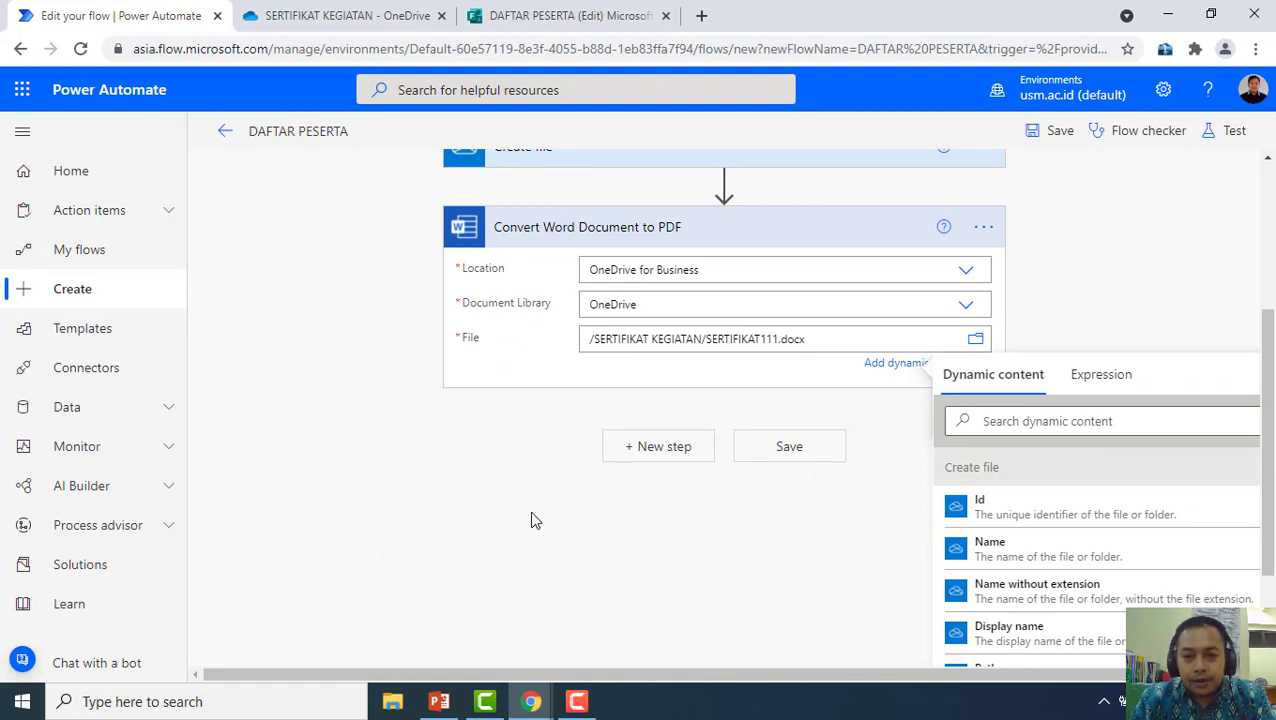
Add an Office 365 Outlook 'Send an email (V2)' action after the PDF conversion step
{"action": "left_click", "coordinate": [648, 452]}
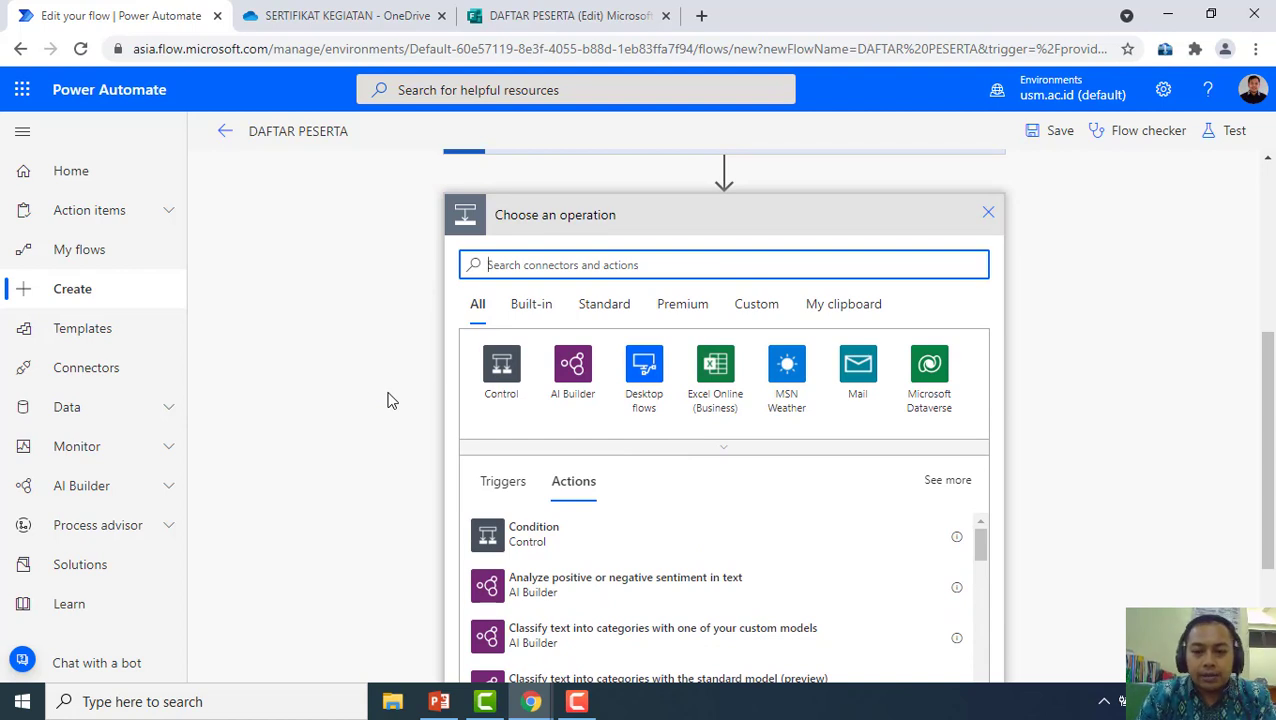
{"action": "type", "text": "oU"}
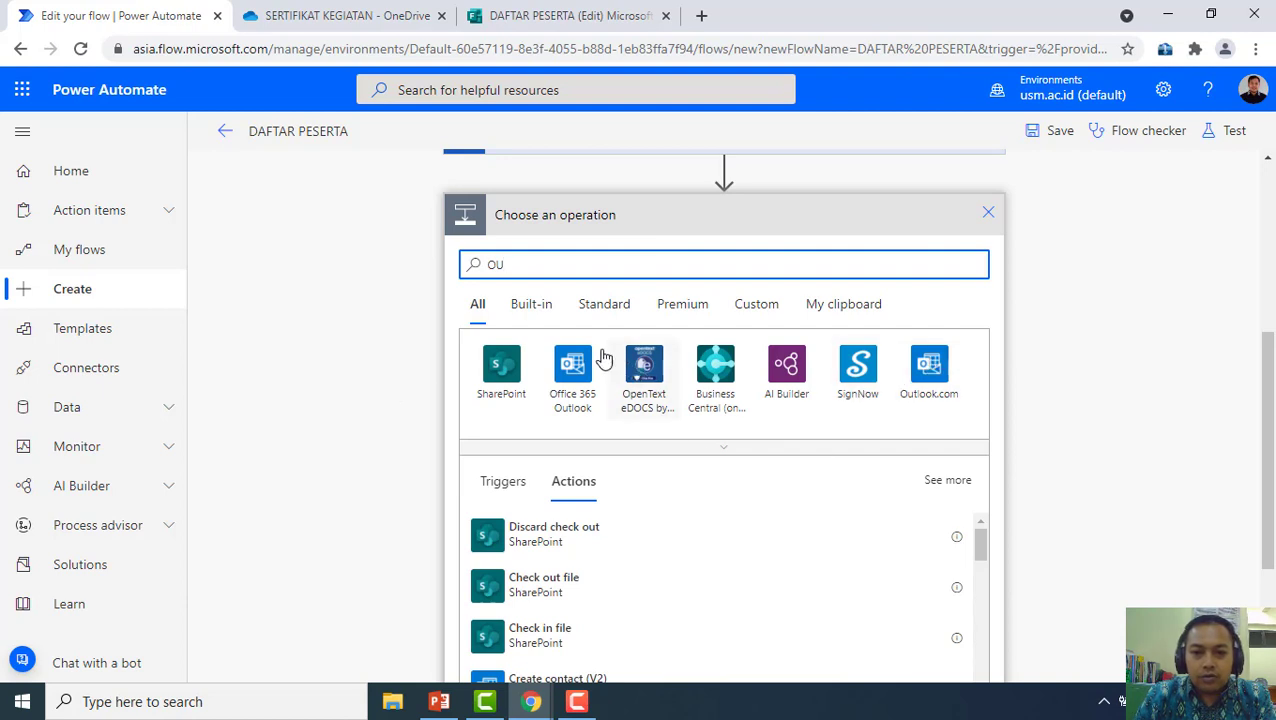
{"action": "left_click", "coordinate": [572, 370]}
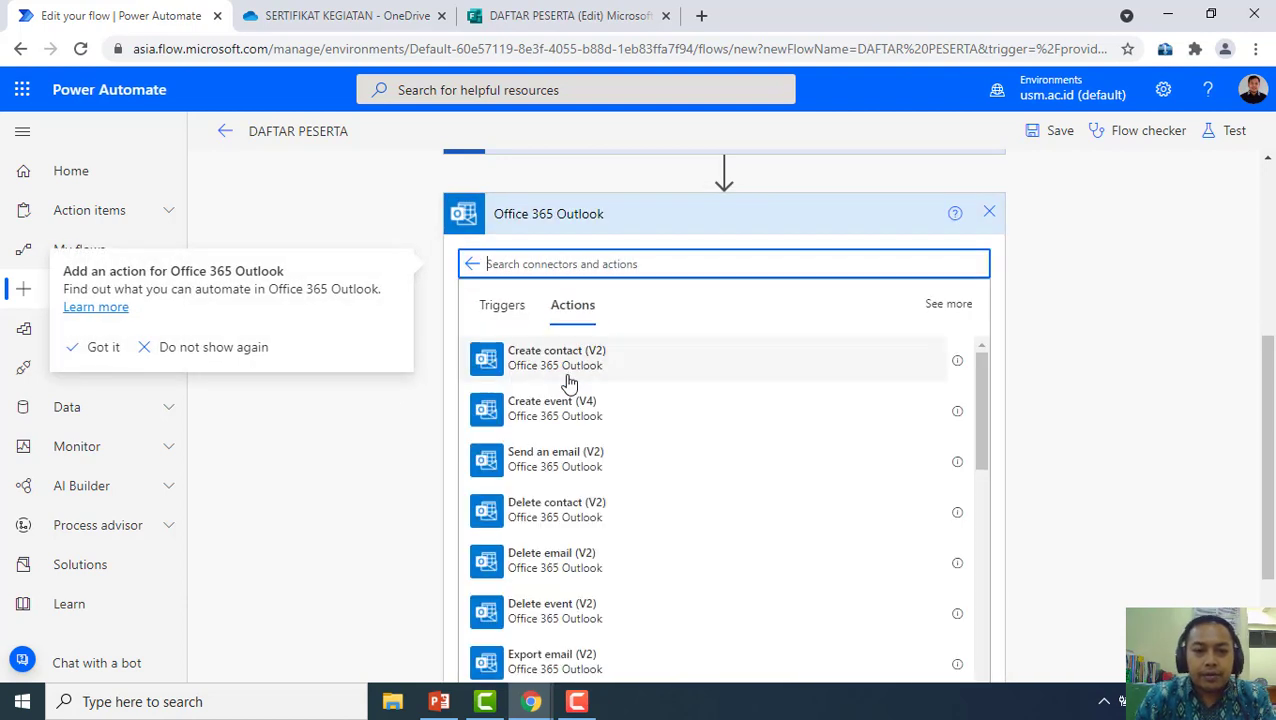
{"action": "scroll", "coordinate": [714, 398], "scroll_direction": "down", "scroll_amount": 2}
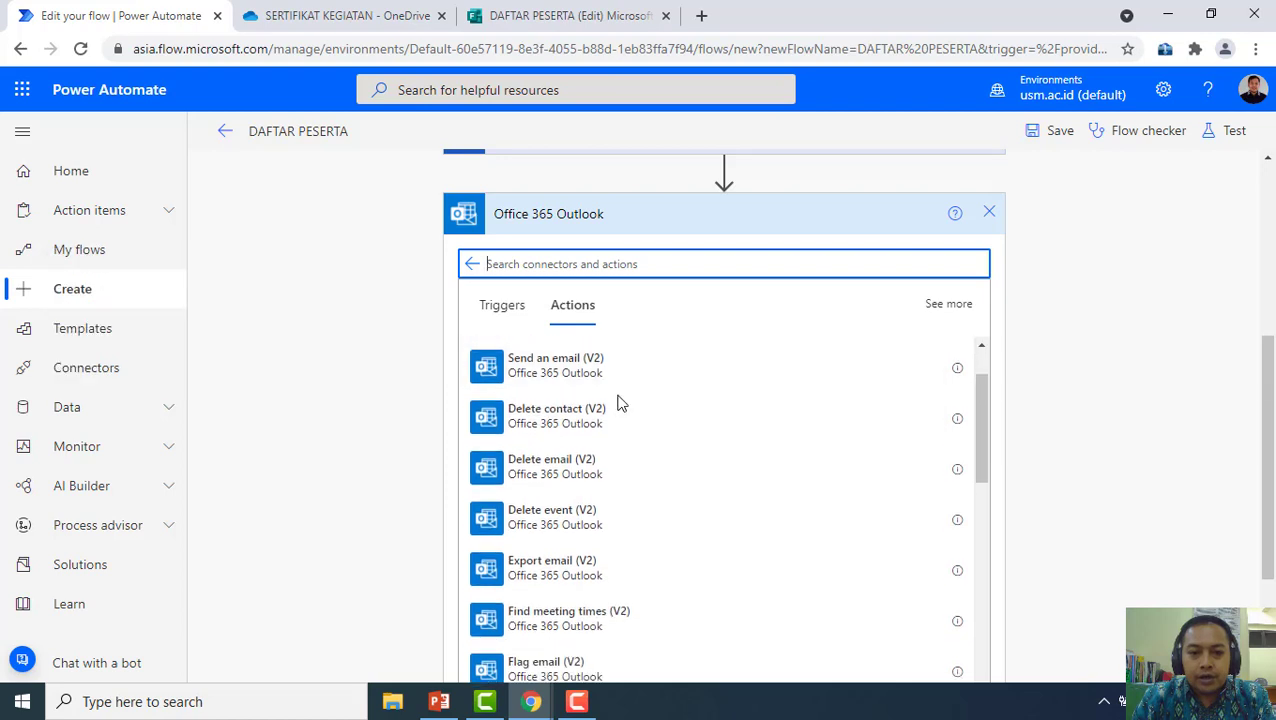
{"action": "scroll", "coordinate": [615, 401], "scroll_direction": "up", "scroll_amount": 2}
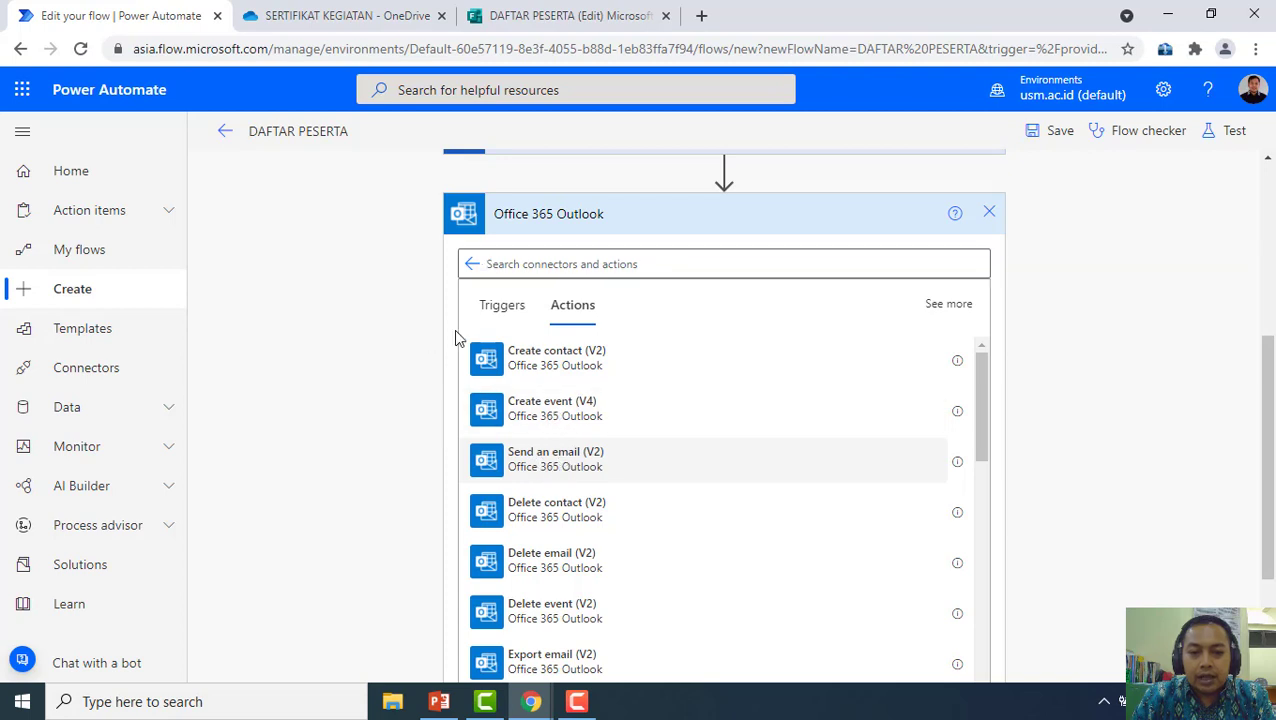
{"action": "left_click", "coordinate": [512, 452]}
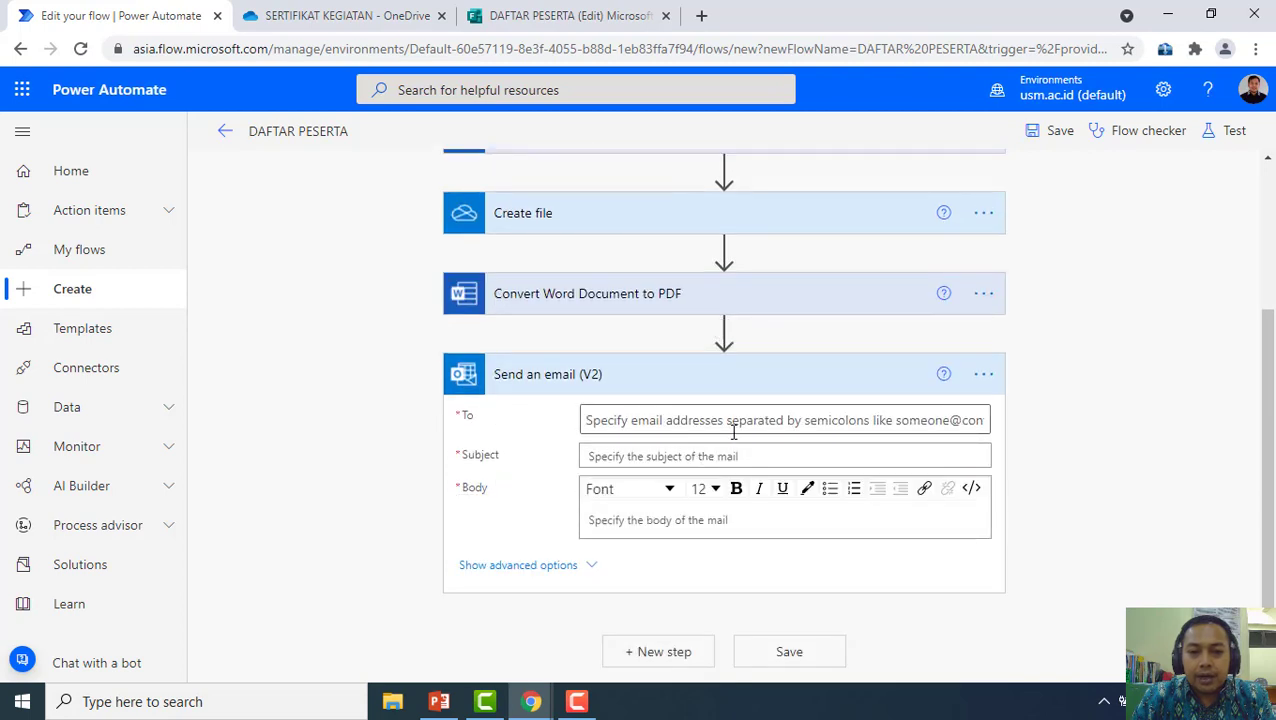
Address the email to the EMAIL PESERTA answer with subject SERTIFIKAT KEGIATAN
{"action": "left_click", "coordinate": [736, 423]}
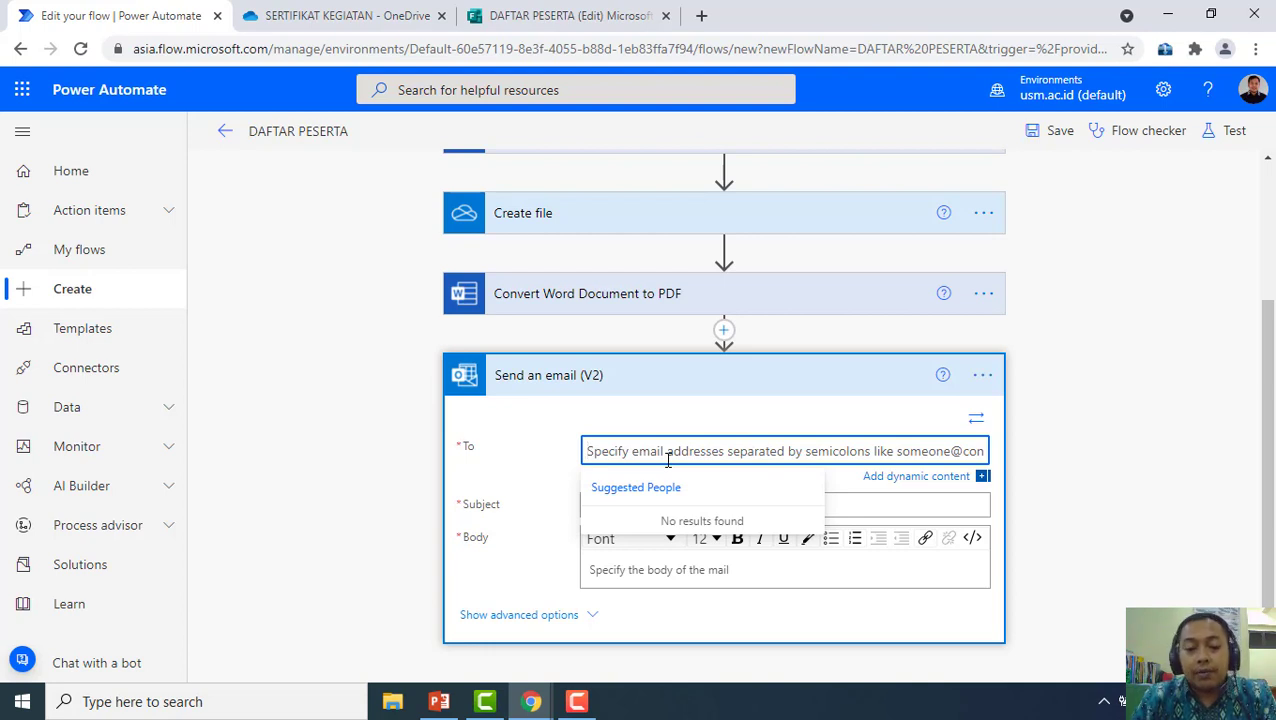
{"action": "left_click", "coordinate": [907, 479]}
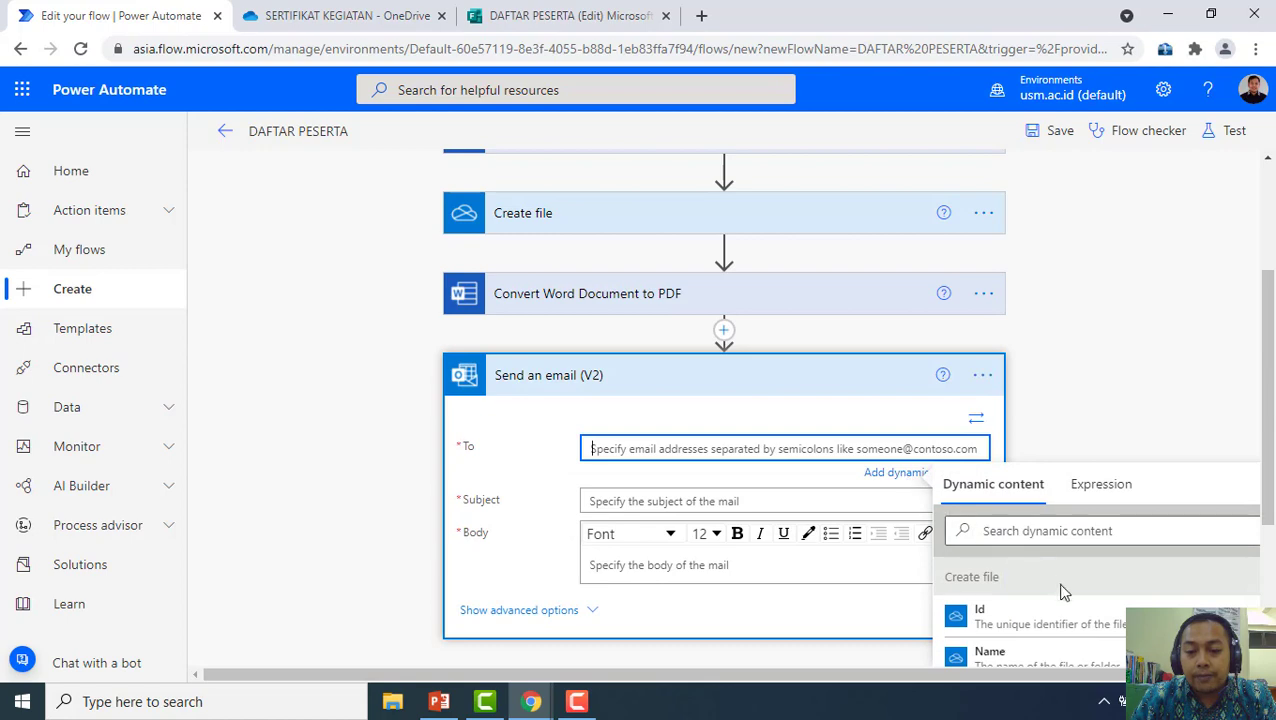
{"action": "scroll", "coordinate": [1082, 604], "scroll_direction": "down", "scroll_amount": 2}
{"action": "scroll", "coordinate": [1097, 652], "scroll_direction": "down", "scroll_amount": 5}
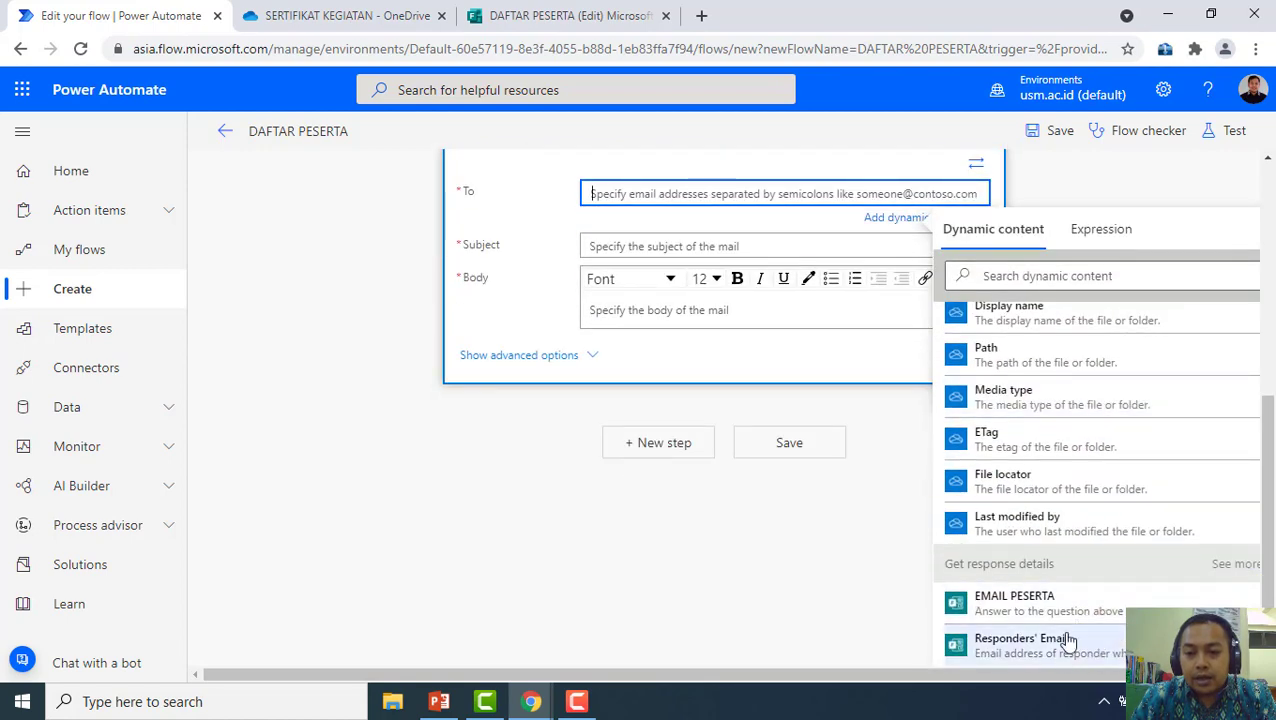
{"action": "left_click", "coordinate": [1075, 604]}
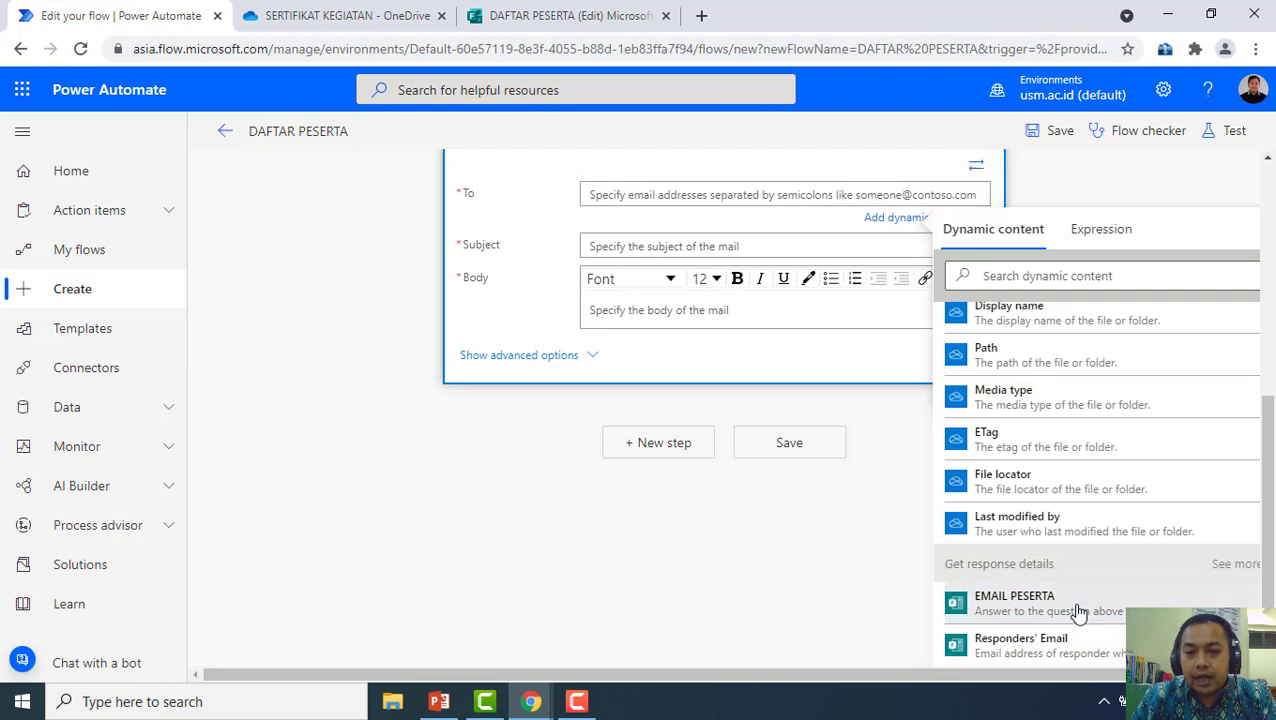
{"action": "scroll", "coordinate": [425, 465], "scroll_direction": "up", "scroll_amount": 2}
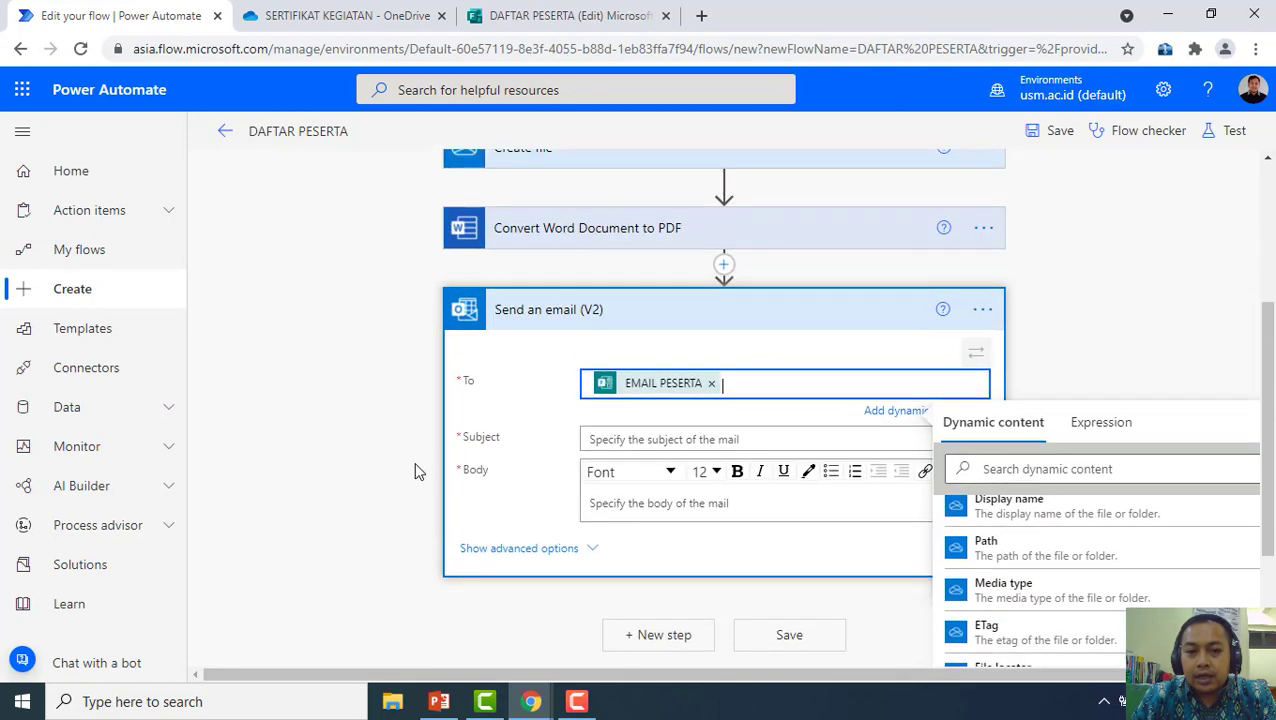
{"action": "left_click", "coordinate": [670, 443]}
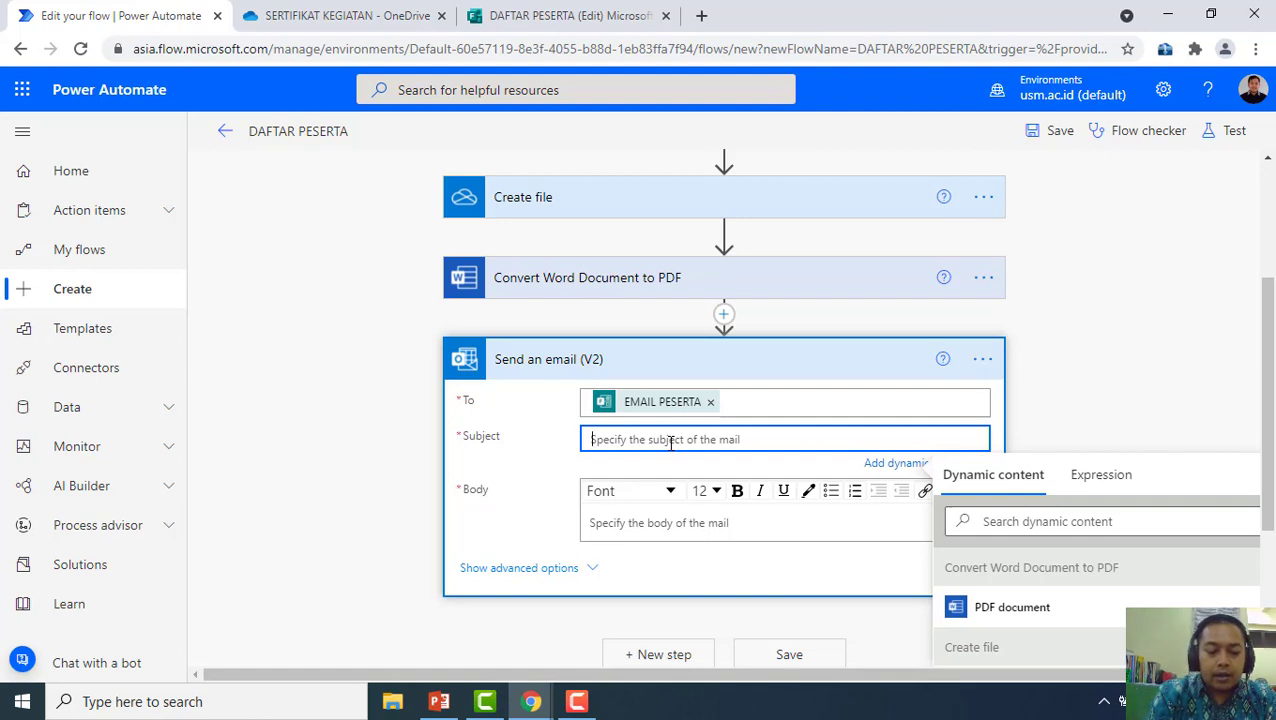
{"action": "type", "text": "se"}
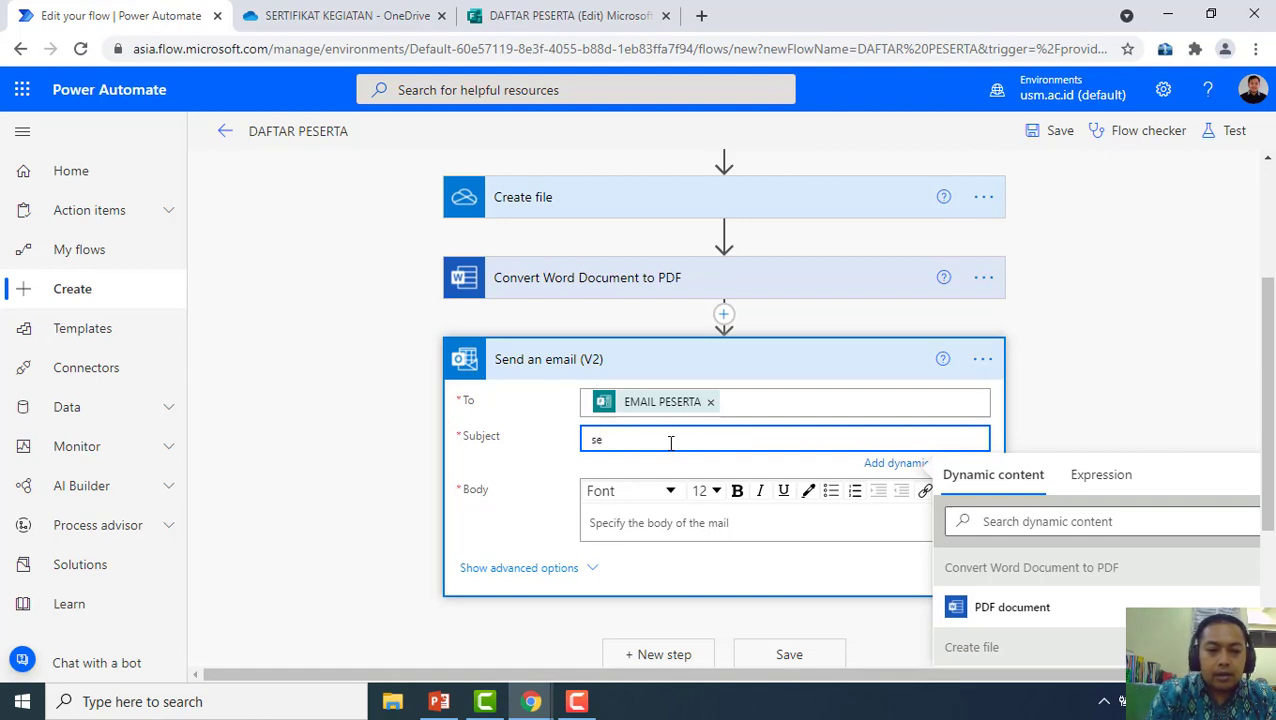
{"action": "key", "text": "BackSpace"}
{"action": "key", "text": "BackSpace"}
{"action": "type", "text": "SERT"}
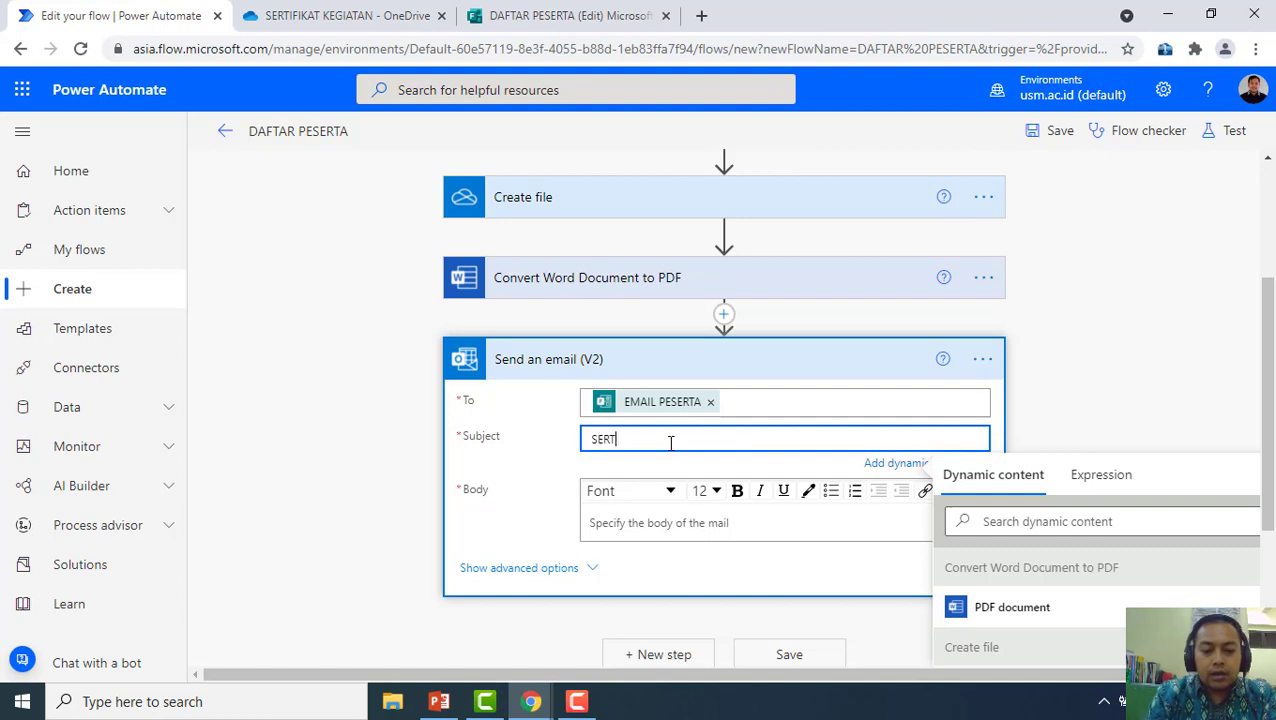
{"action": "type", "text": "IFIKAT KEGIATAN"}
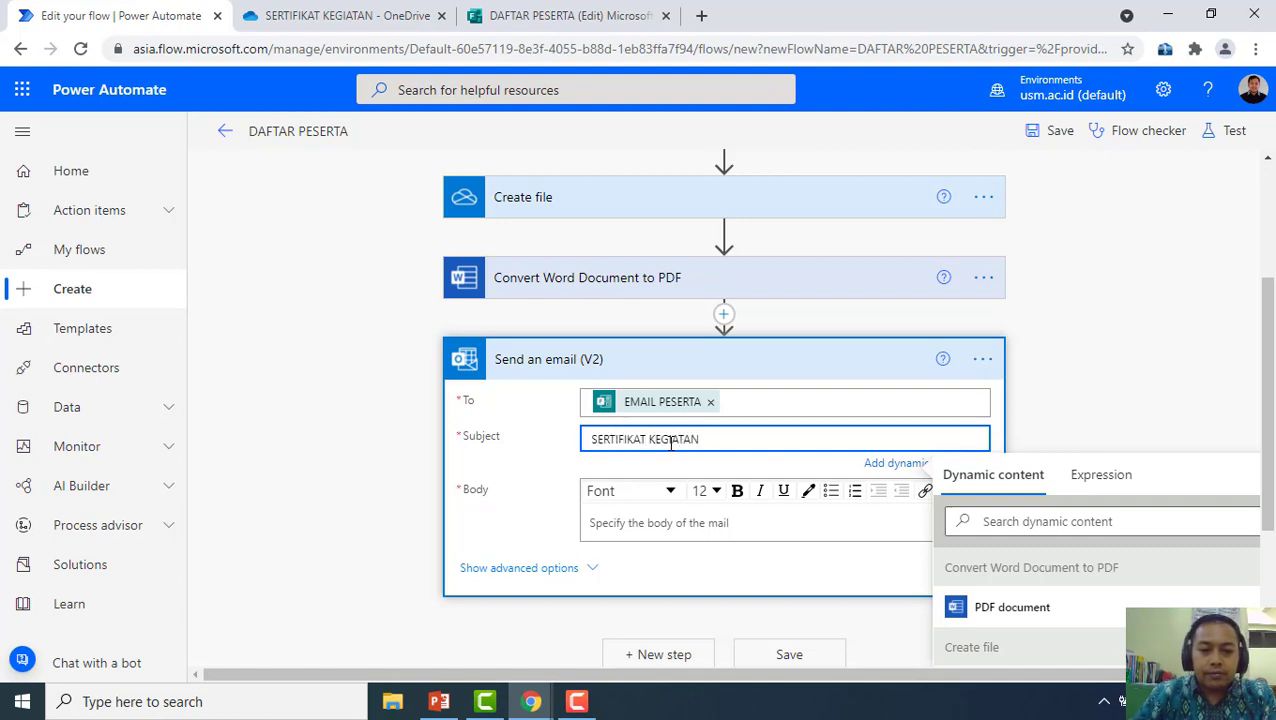
Write the body 'SERTIFIKAT A/N' followed by the NAMA PESERTA dynamic content
{"action": "left_click", "coordinate": [688, 524]}
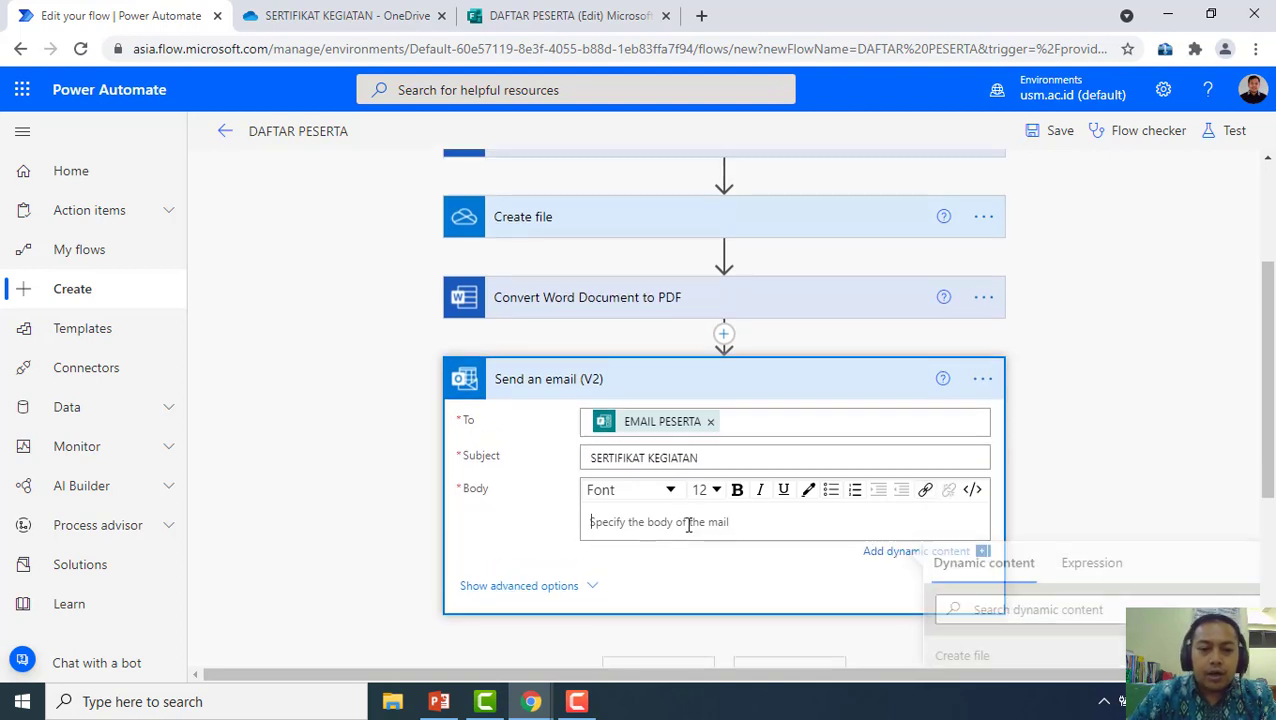
{"action": "type", "text": "SERTI"}
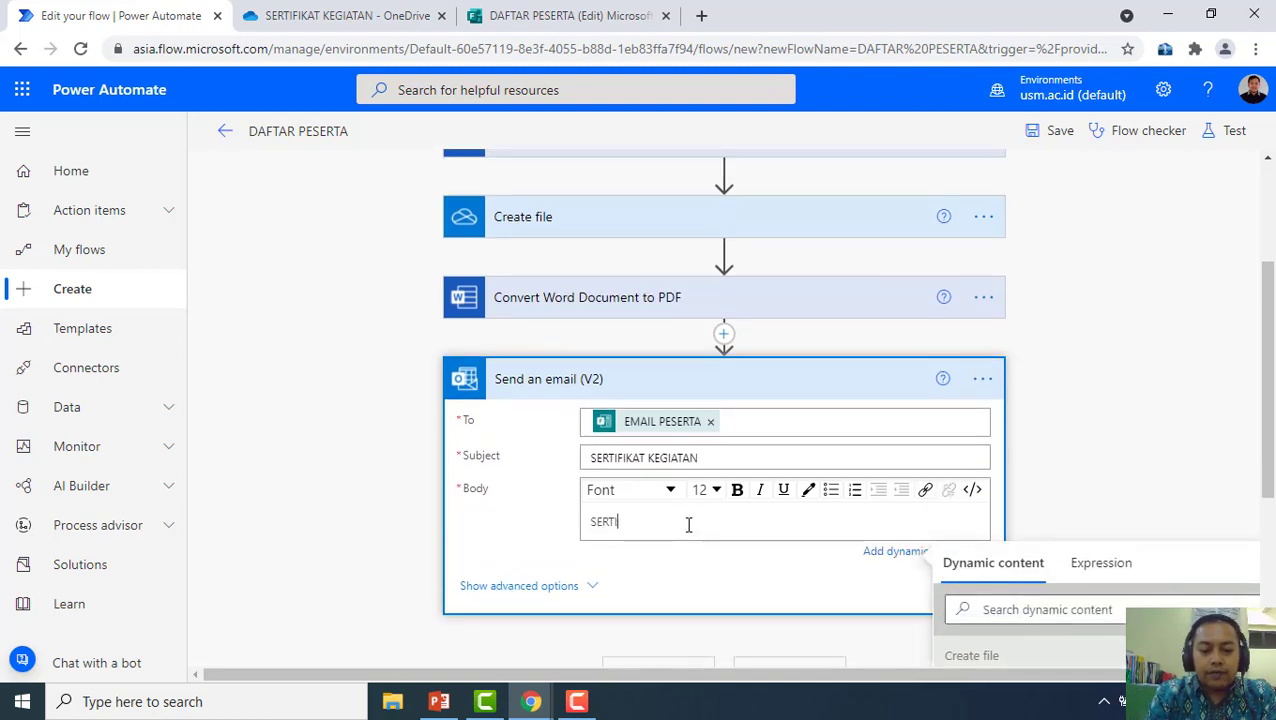
{"action": "type", "text": "FIKAT"}
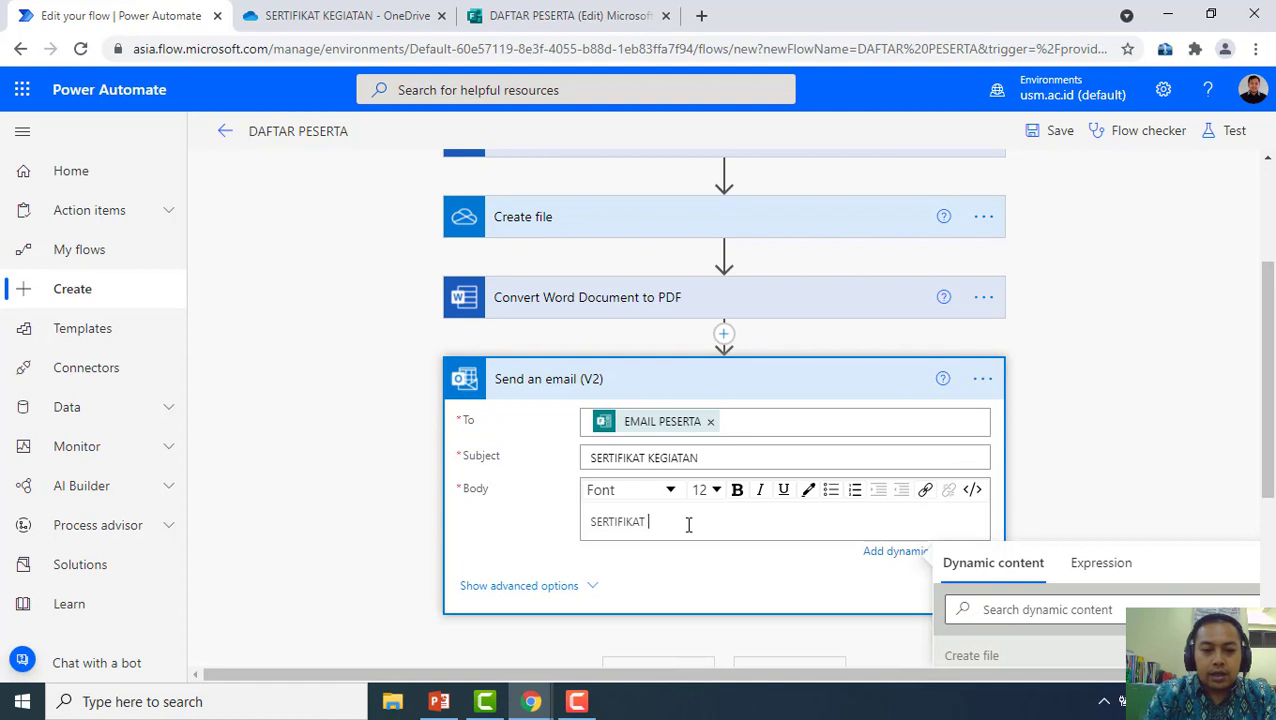
{"action": "type", "text": " A/N"}
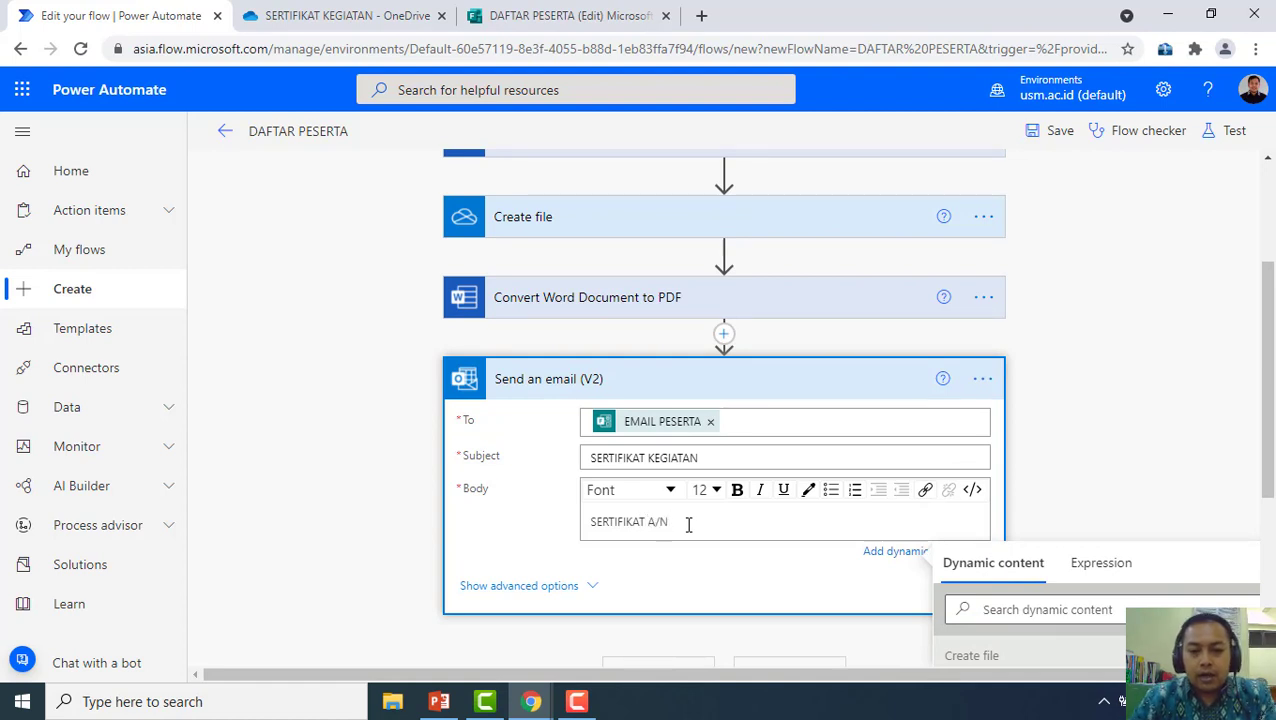
{"action": "scroll", "coordinate": [1026, 590], "scroll_direction": "down", "scroll_amount": 3}
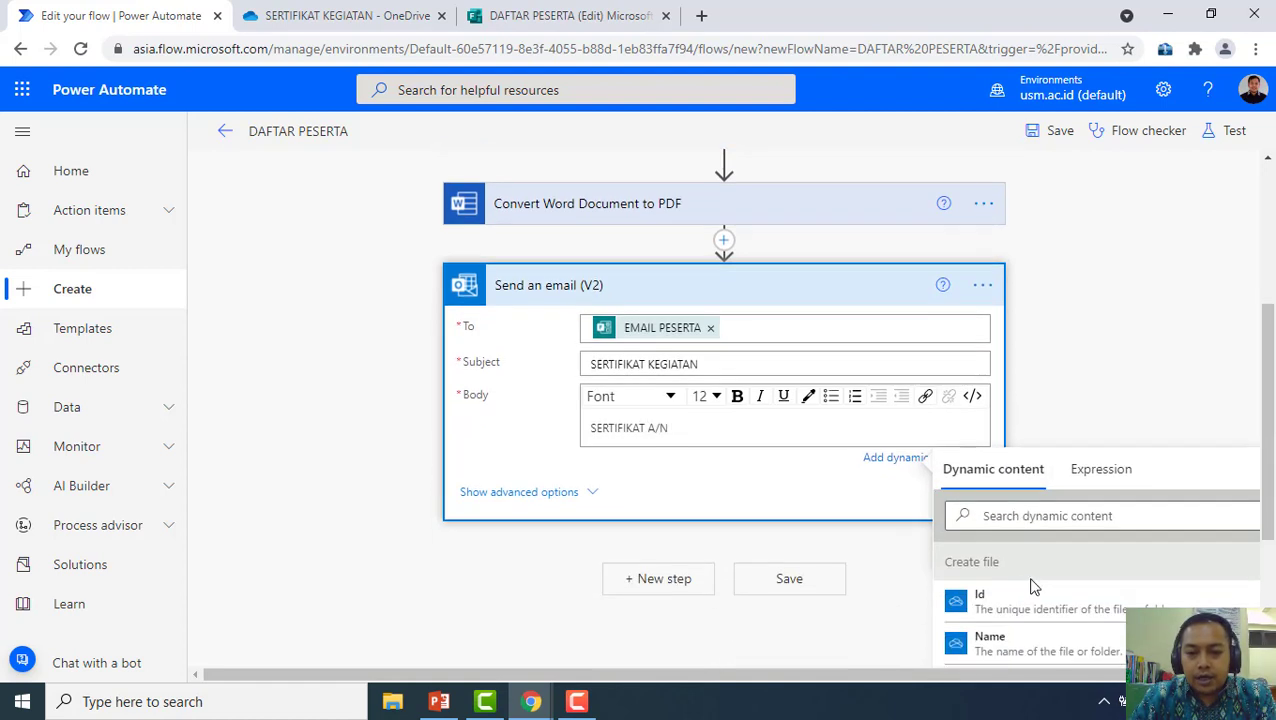
{"action": "scroll", "coordinate": [1050, 604], "scroll_direction": "down", "scroll_amount": 2}
{"action": "scroll", "coordinate": [1050, 604], "scroll_direction": "up", "scroll_amount": 2}
{"action": "scroll", "coordinate": [1050, 604], "scroll_direction": "down", "scroll_amount": 4}
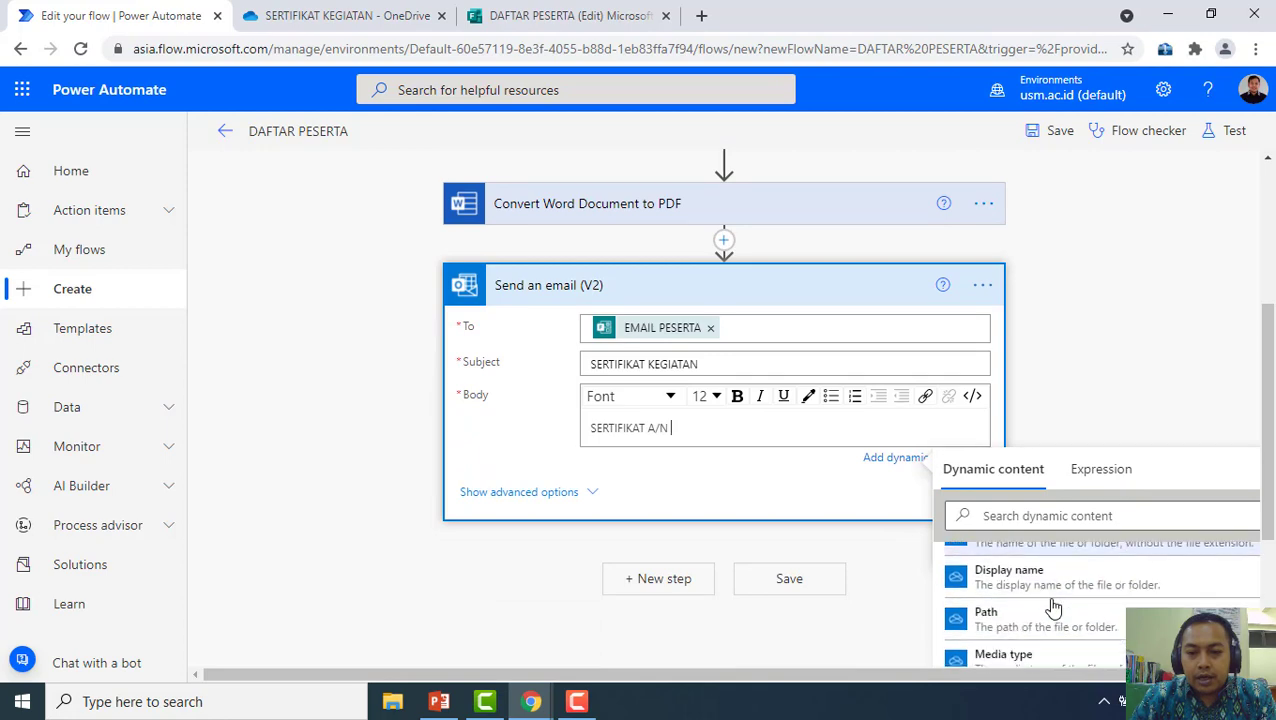
{"action": "scroll", "coordinate": [1053, 607], "scroll_direction": "down", "scroll_amount": 5}
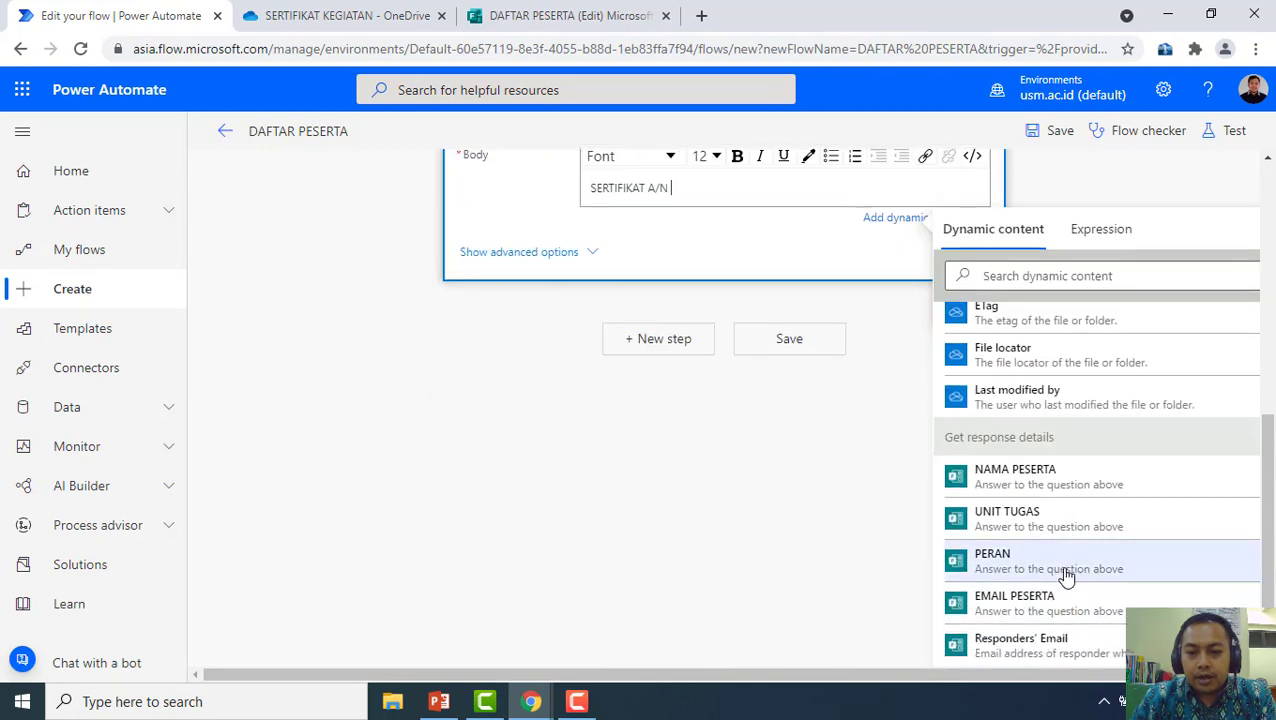
{"action": "scroll", "coordinate": [1066, 570], "scroll_direction": "up", "scroll_amount": 1}
{"action": "scroll", "coordinate": [1065, 567], "scroll_direction": "up", "scroll_amount": 1}
{"action": "left_click", "coordinate": [1068, 572]}
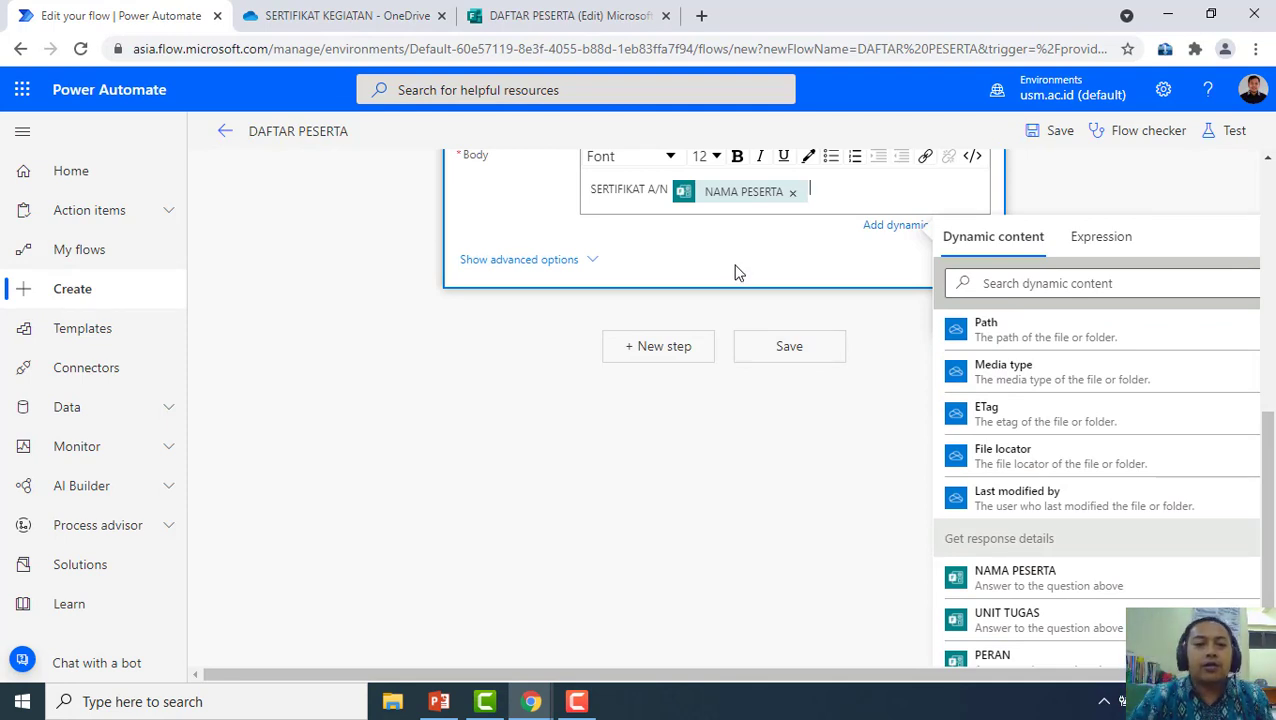
Attach the converted PDF document to the email under the name SERTIFIKAT KEGIATAN.pdf
{"action": "left_click", "coordinate": [592, 263]}
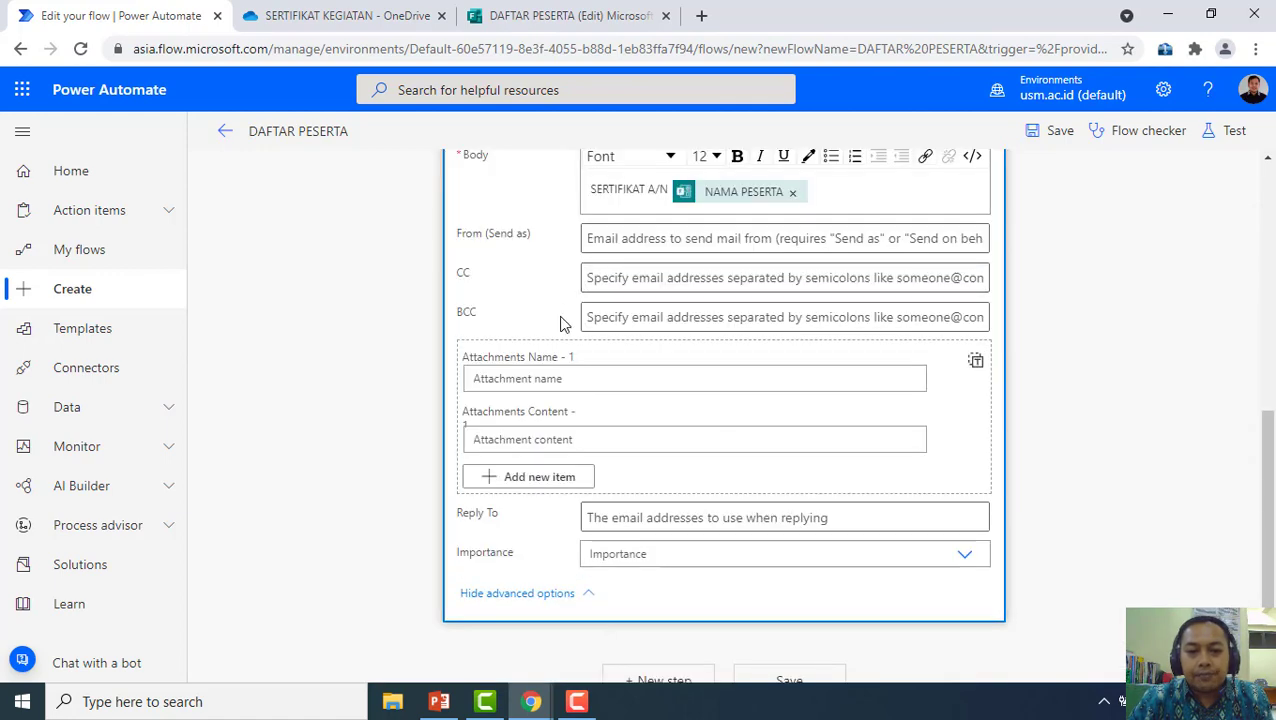
{"action": "left_click", "coordinate": [606, 385]}
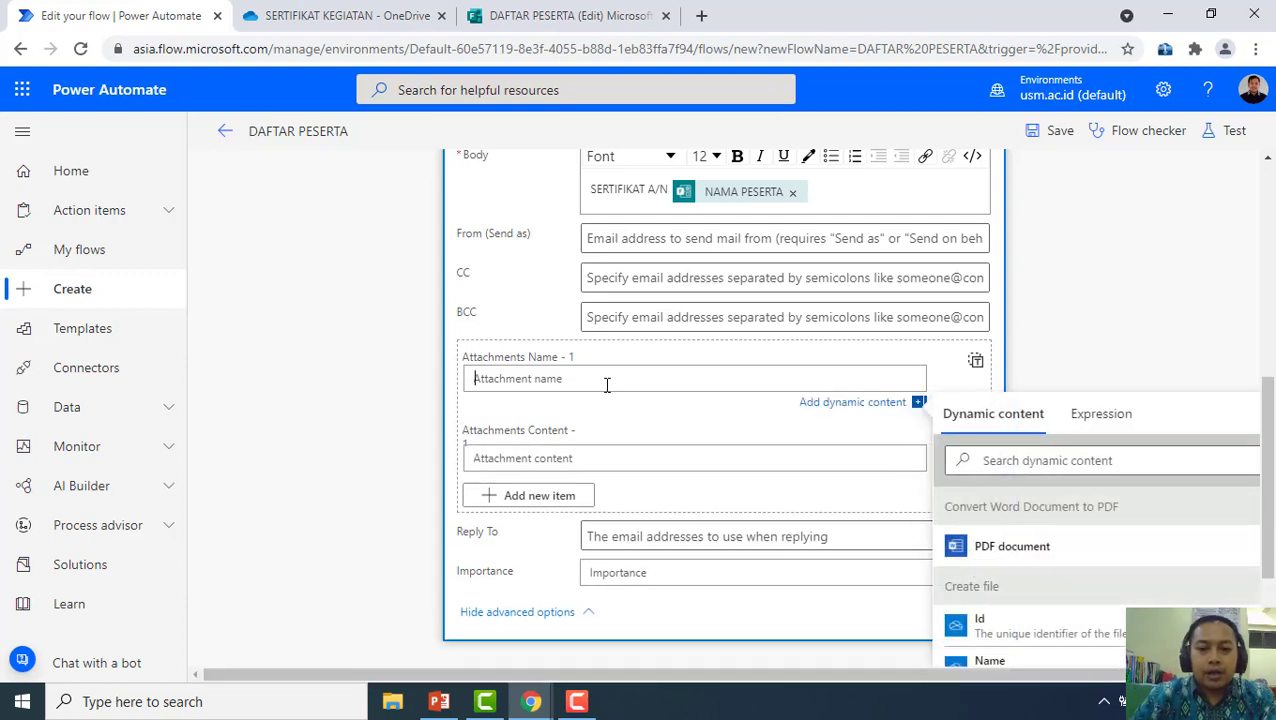
{"action": "type", "text": "SERTIFIKAT KEGIATAN.pdf"}
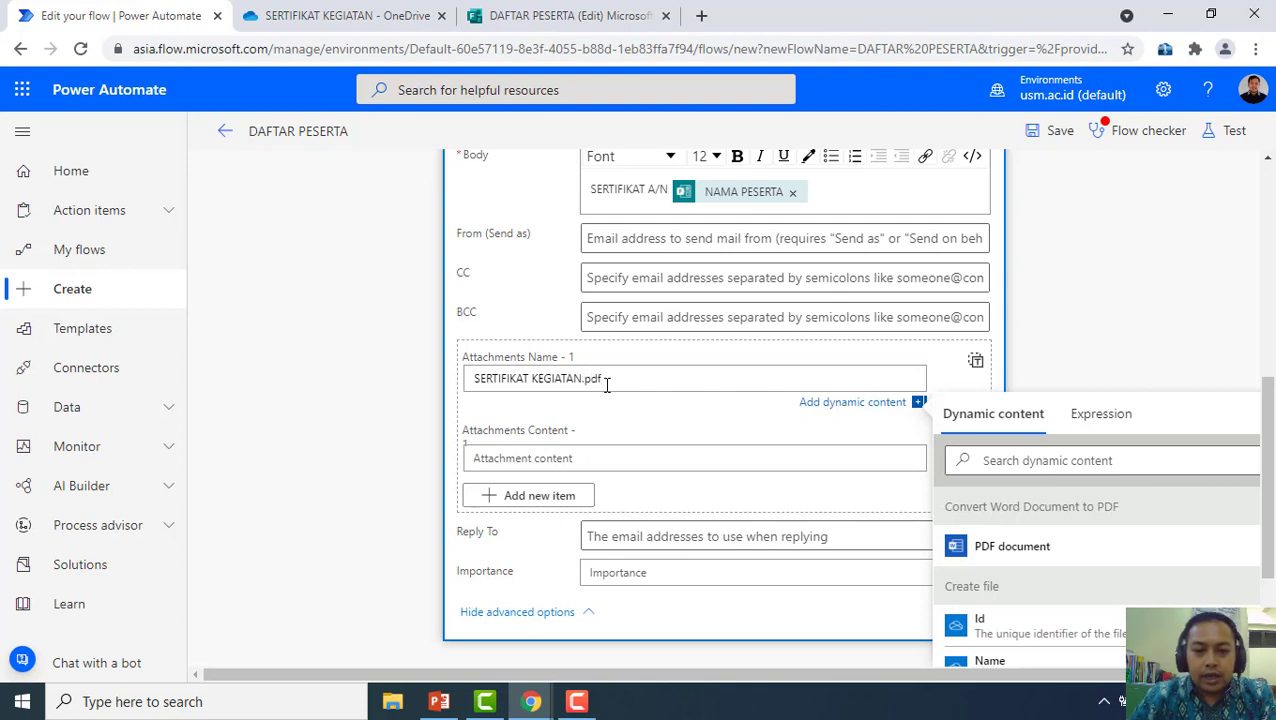
{"action": "left_click", "coordinate": [663, 456]}
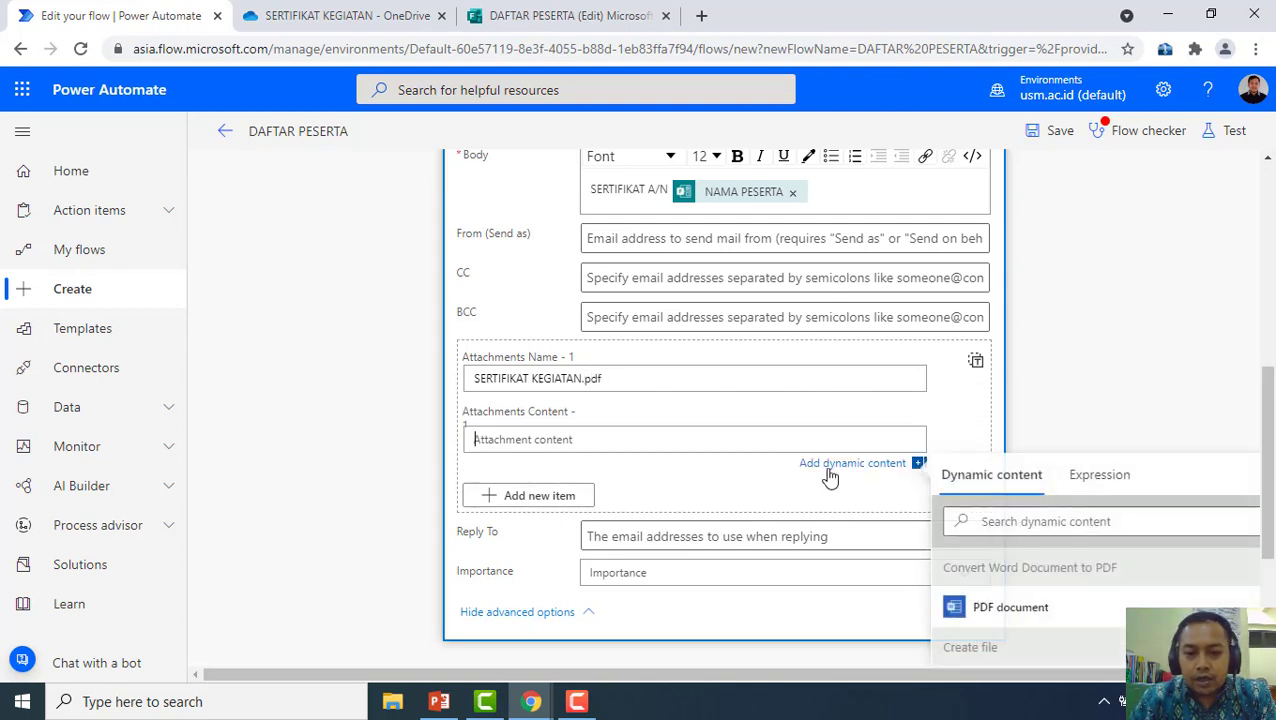
{"action": "left_click", "coordinate": [1033, 612]}
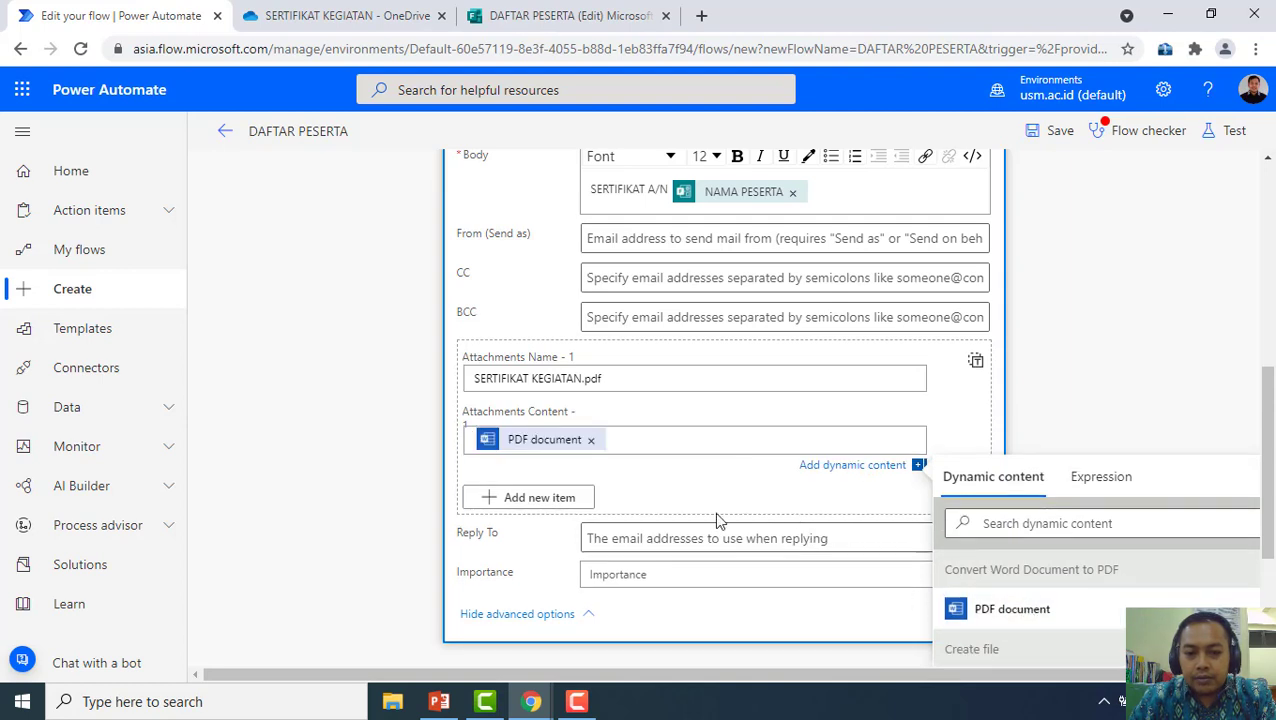
Set the email's Importance to Normal
{"action": "left_click", "coordinate": [779, 578]}
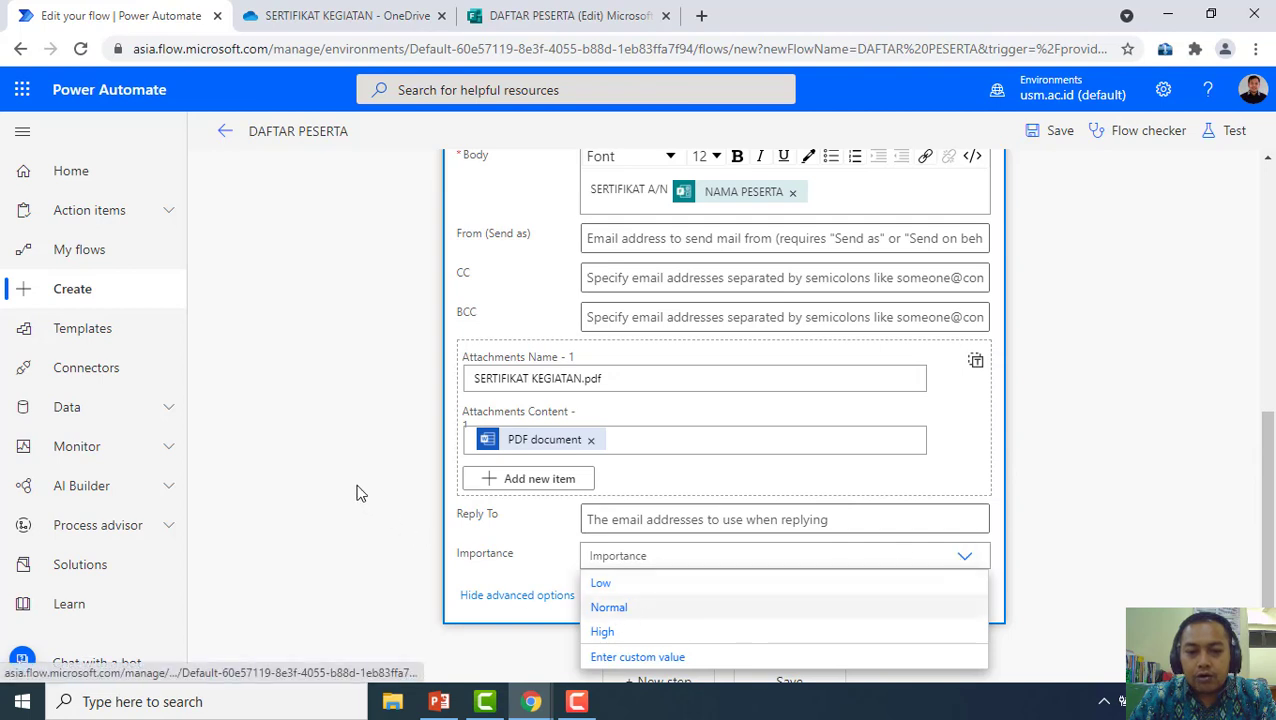
{"action": "key", "text": "Return"}
{"action": "scroll", "coordinate": [860, 507], "scroll_direction": "down", "scroll_amount": 1}
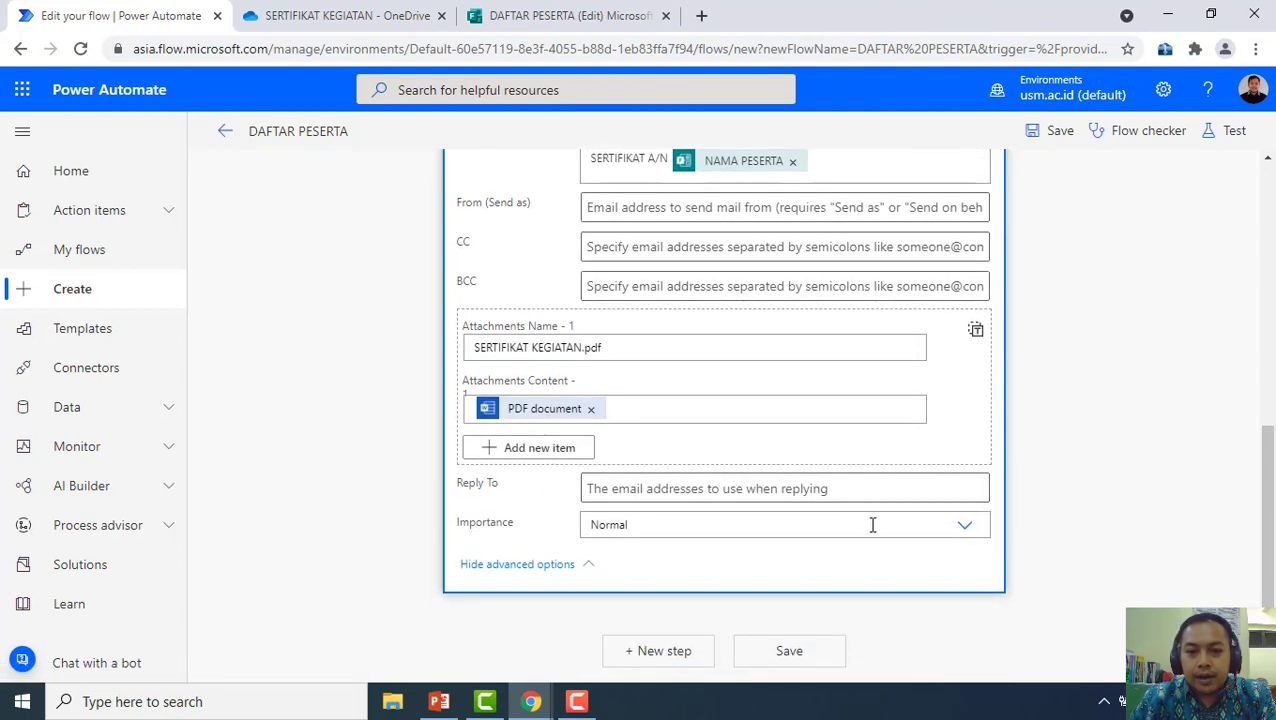
{"action": "scroll", "coordinate": [873, 573], "scroll_direction": "up", "scroll_amount": 6}
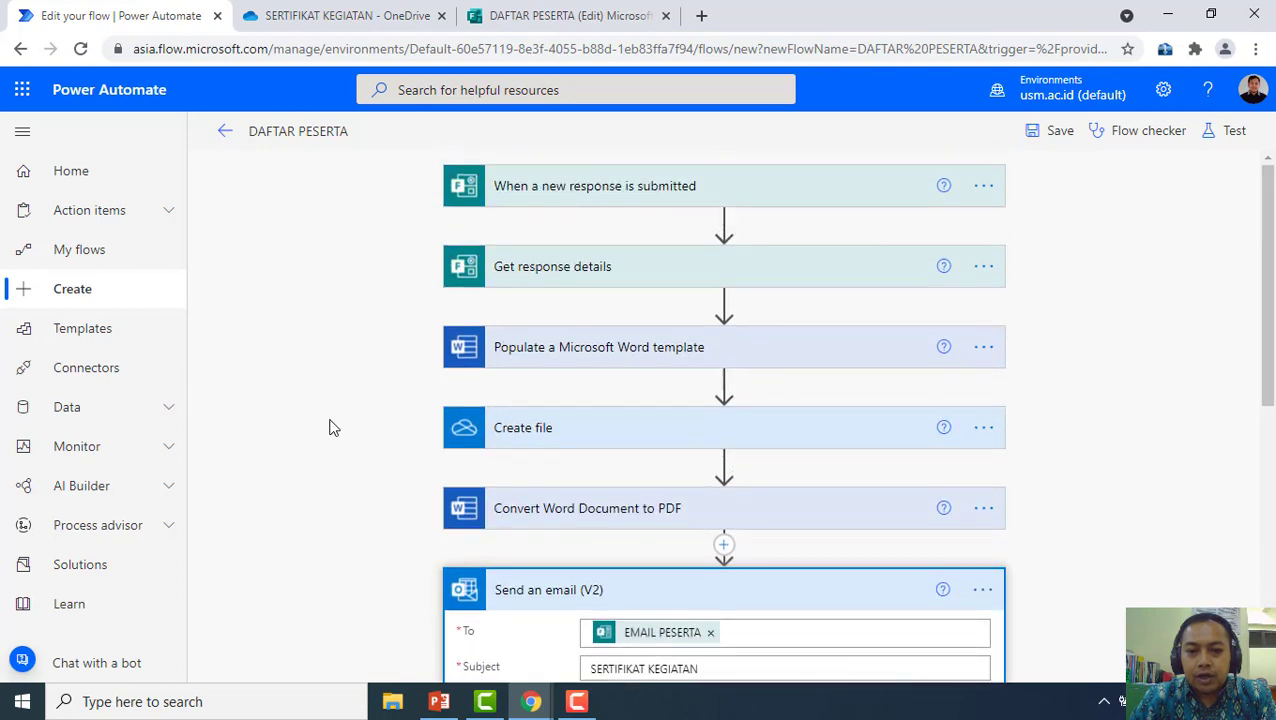
{"action": "scroll", "coordinate": [400, 380], "scroll_direction": "down", "scroll_amount": 1}
{"action": "scroll", "coordinate": [440, 440], "scroll_direction": "down", "scroll_amount": 5}
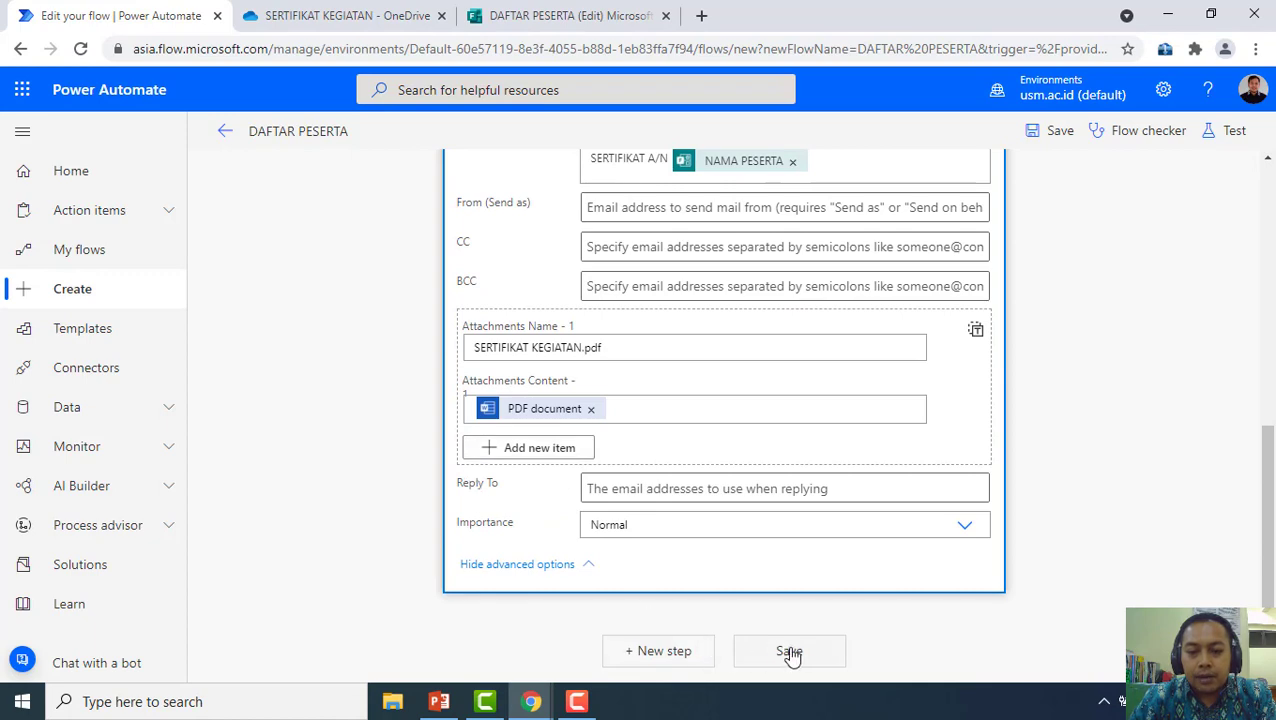
{"action": "scroll", "coordinate": [928, 620], "scroll_direction": "up", "scroll_amount": 3}
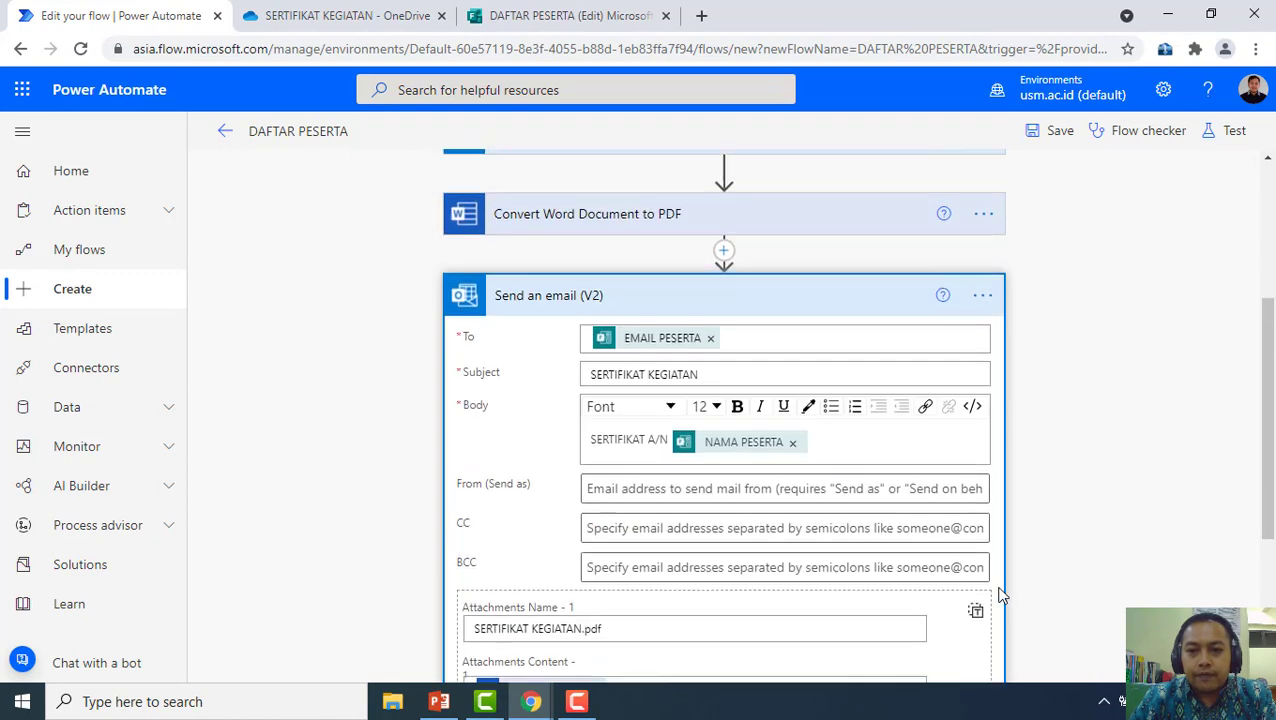
Save the DAFTAR PESERTA flow and start a manual test awaiting a new form response
{"action": "left_click", "coordinate": [1058, 137]}
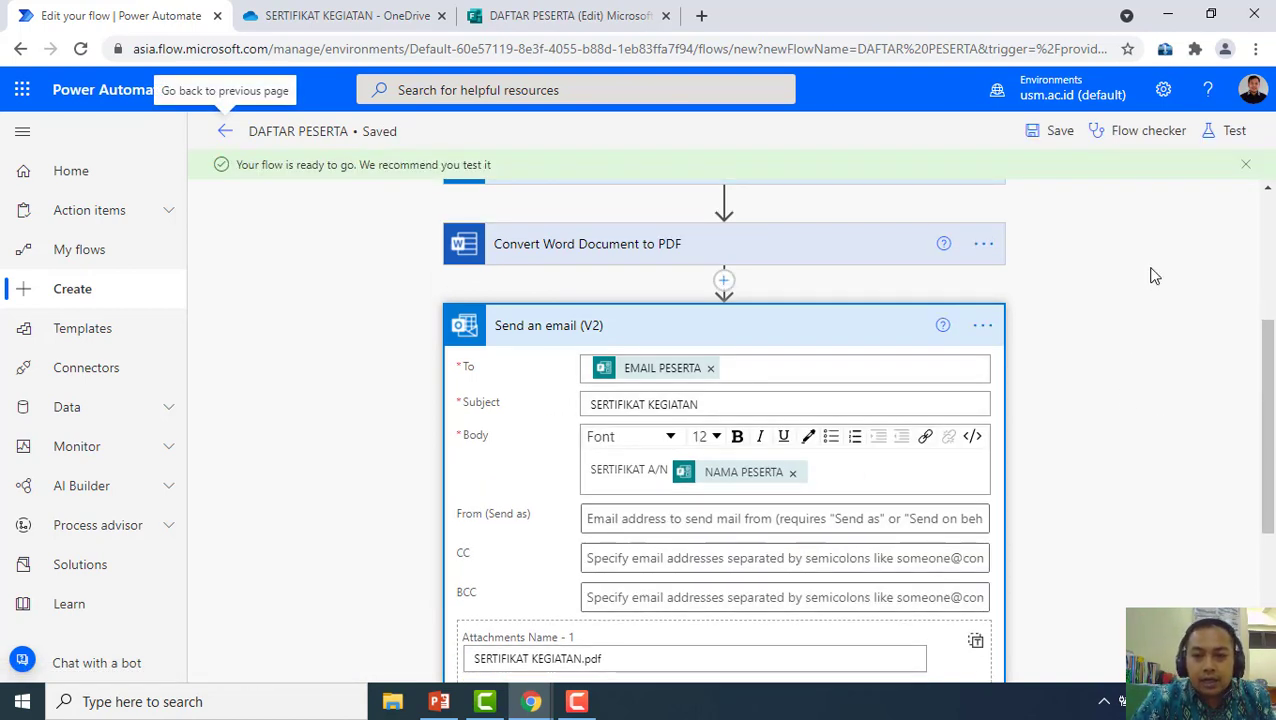
{"action": "left_click", "coordinate": [1060, 133]}
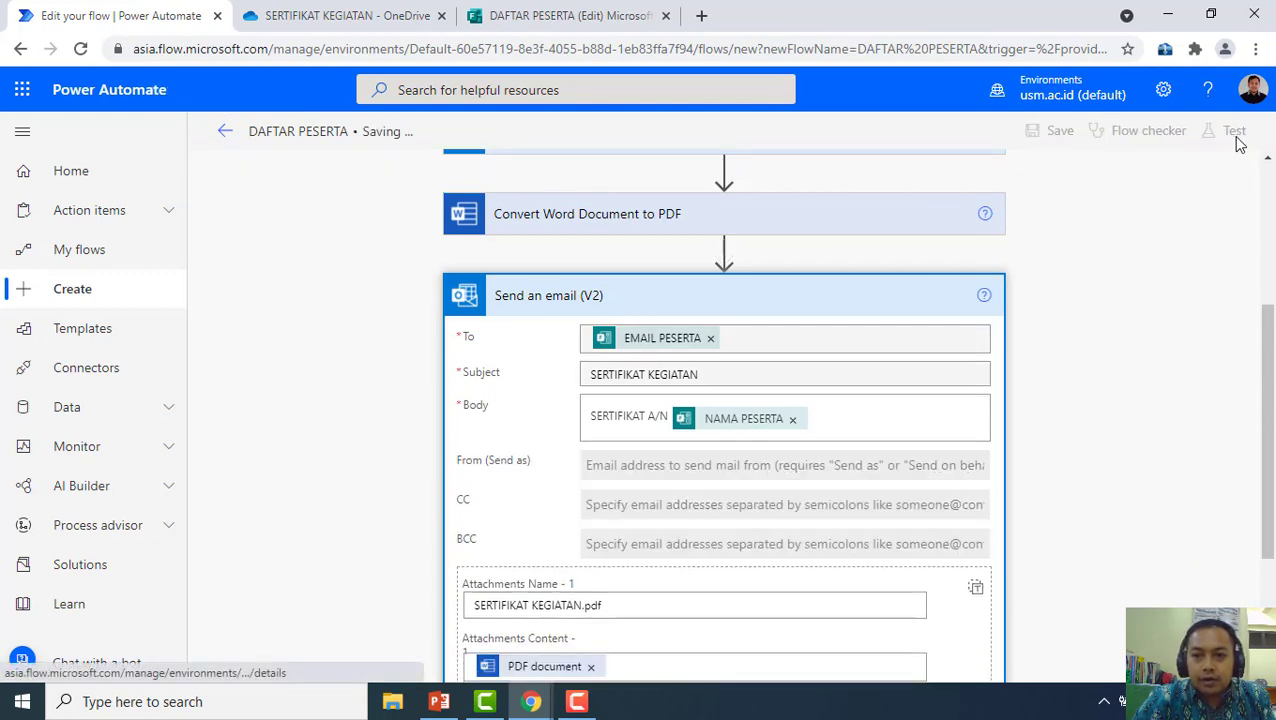
{"action": "left_click", "coordinate": [1234, 134]}
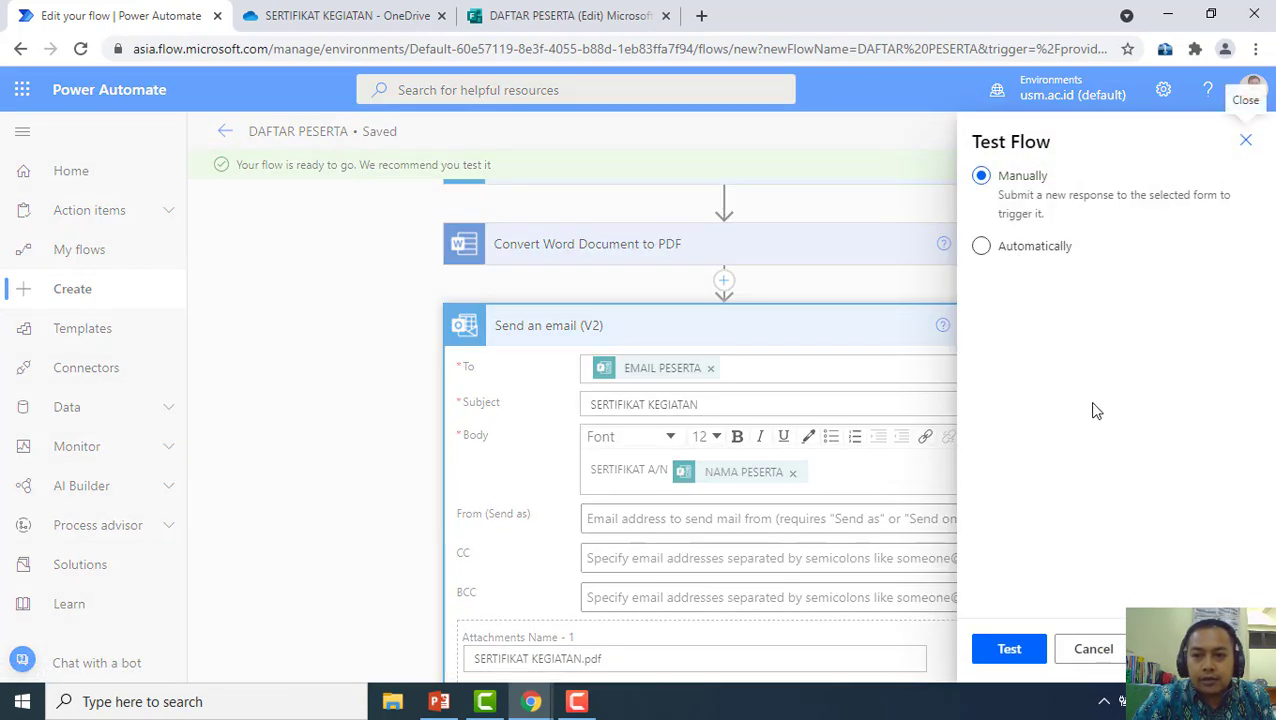
{"action": "left_click", "coordinate": [1012, 650]}
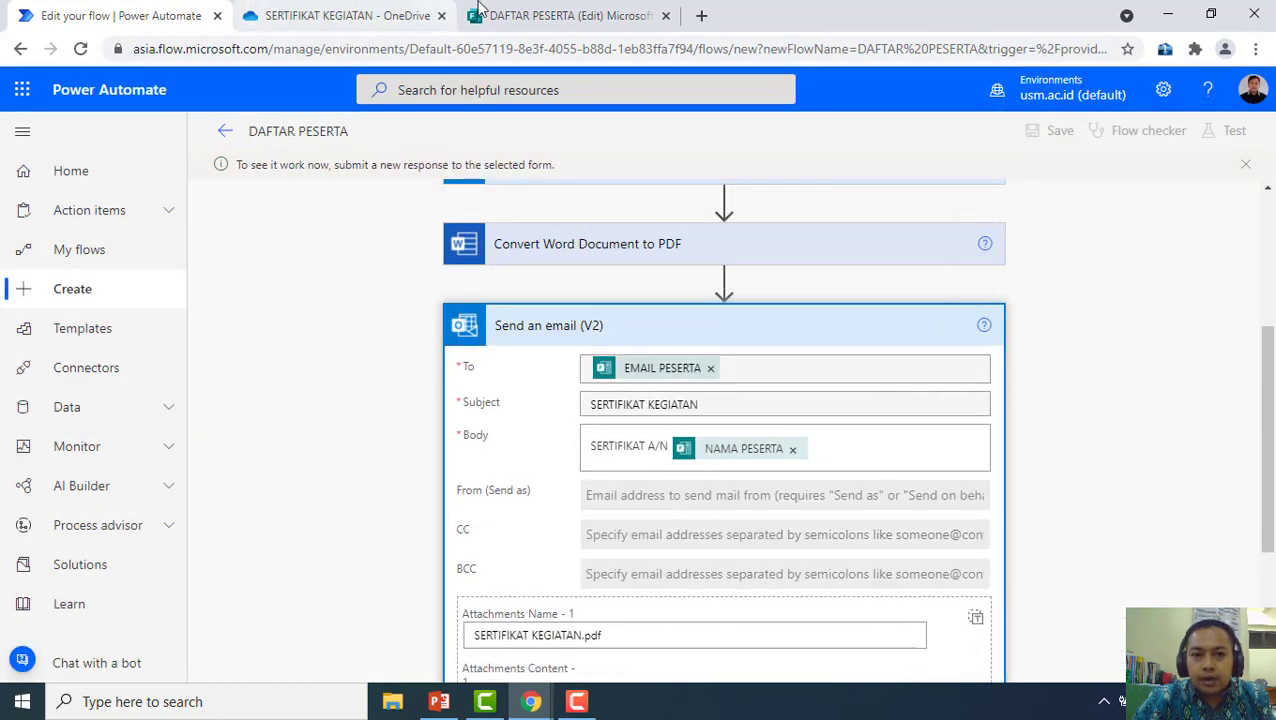
{"action": "left_click", "coordinate": [548, 12]}
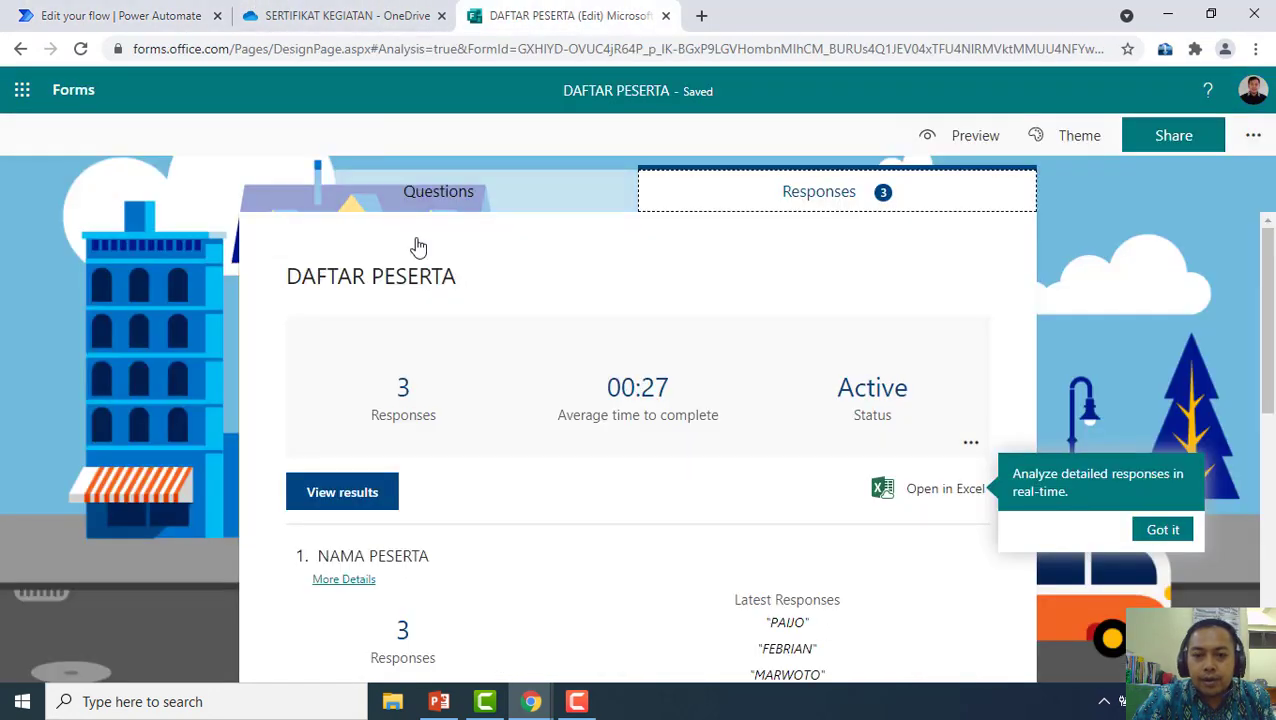
Copy the DAFTAR PESERTA form's response link and load it in the other browser window
{"action": "left_click", "coordinate": [1180, 134]}
{"action": "left_click", "coordinate": [1205, 320]}
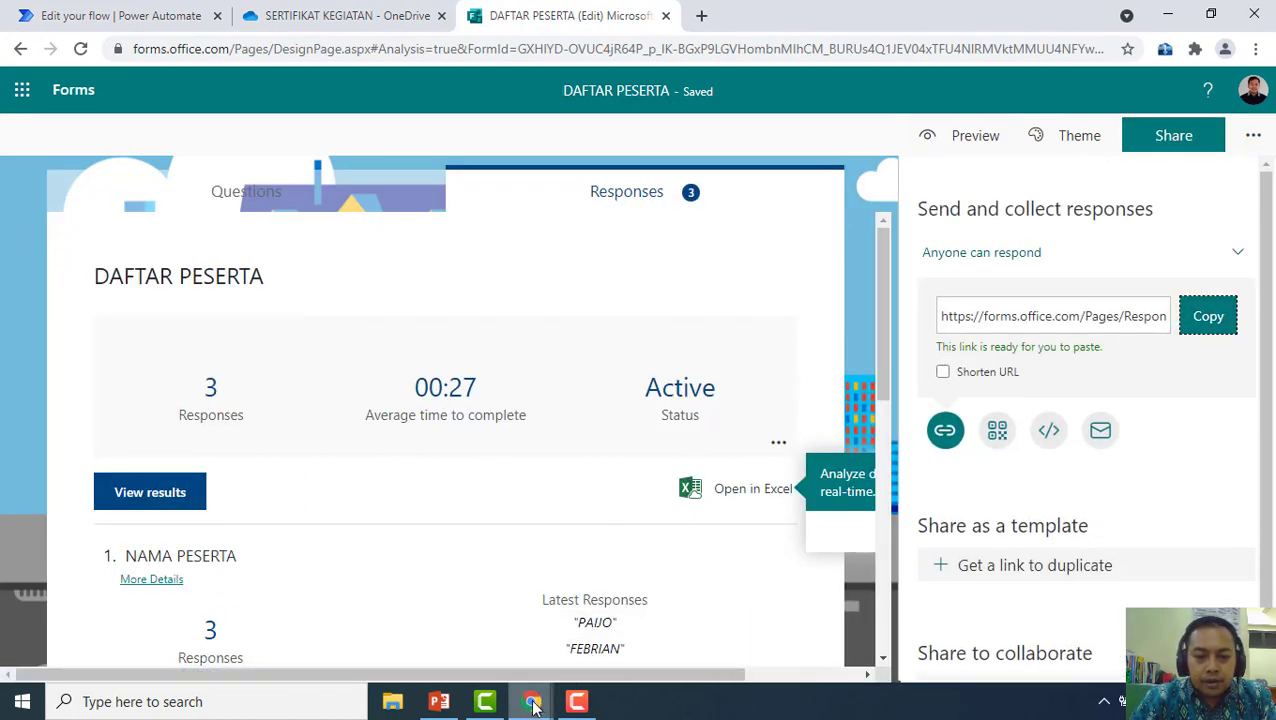
{"action": "mouse_move", "coordinate": [531, 705]}
{"action": "left_click", "coordinate": [633, 625]}
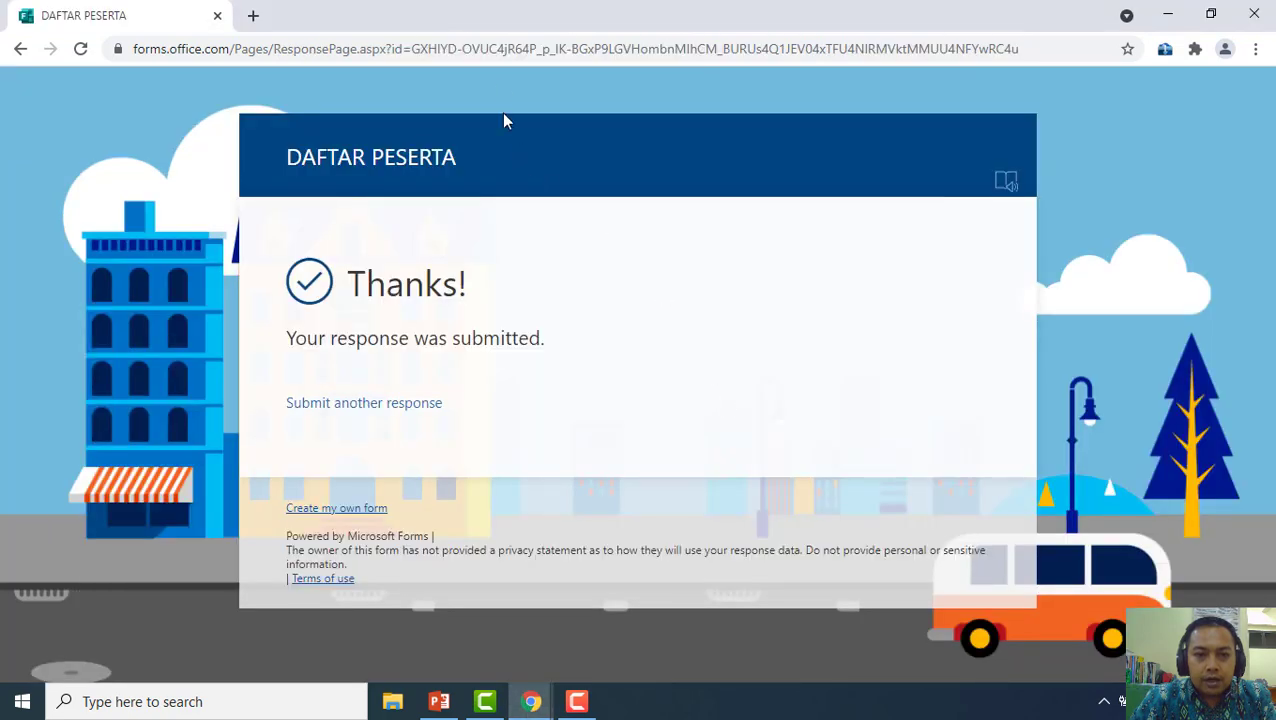
{"action": "left_click", "coordinate": [519, 48]}
{"action": "key", "text": "ctrl+v"}
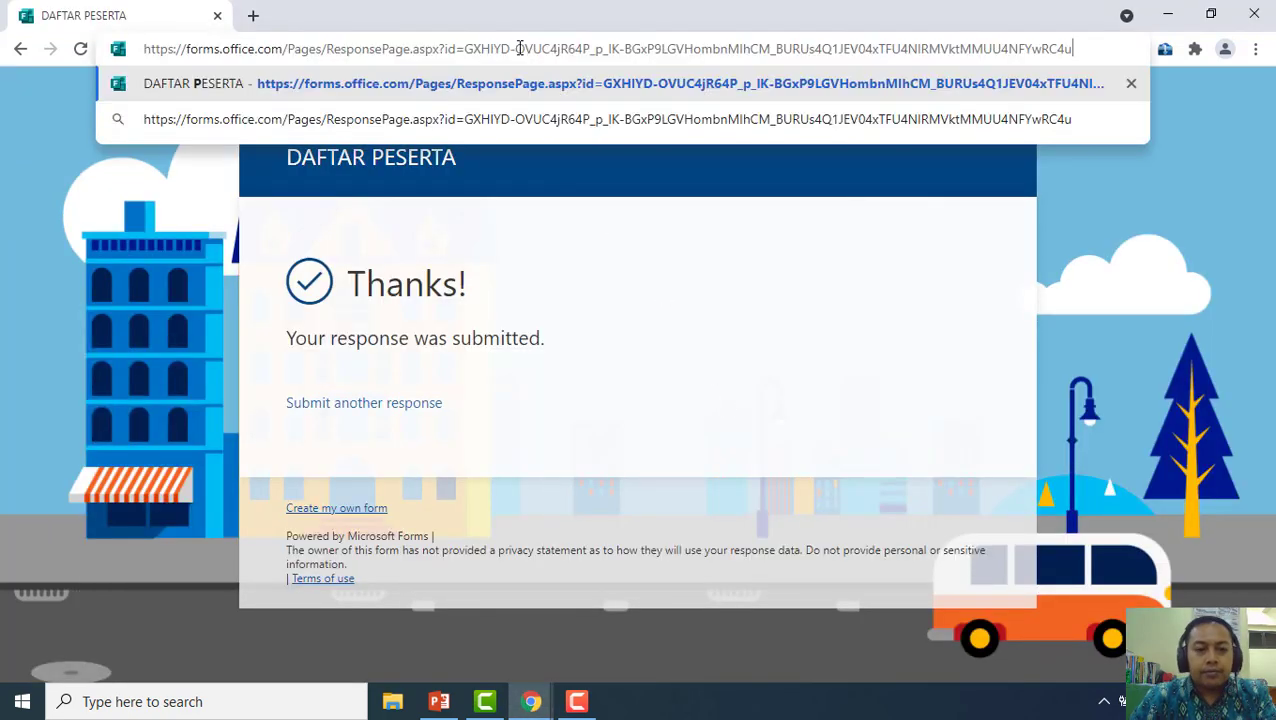
{"action": "key", "text": "Return"}
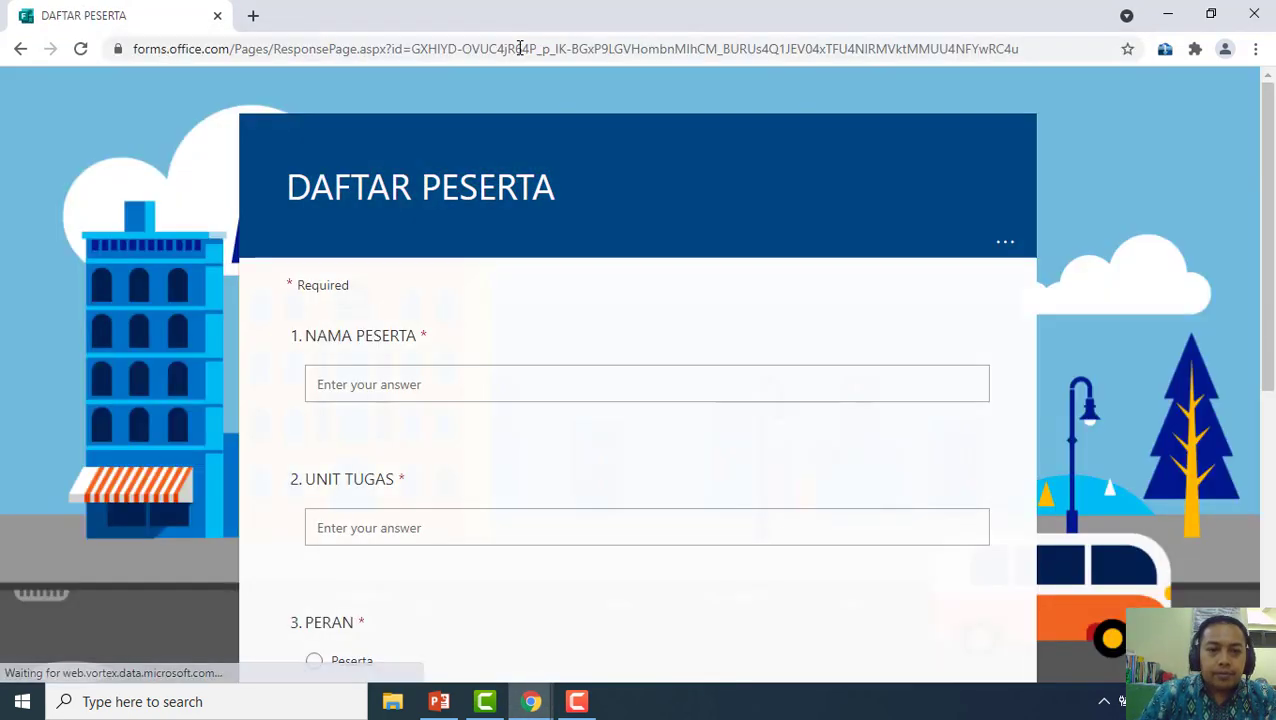
Submit a test response with the participant's name, unit FTIK, role Peserta and e-mail address
{"action": "left_click", "coordinate": [414, 384]}
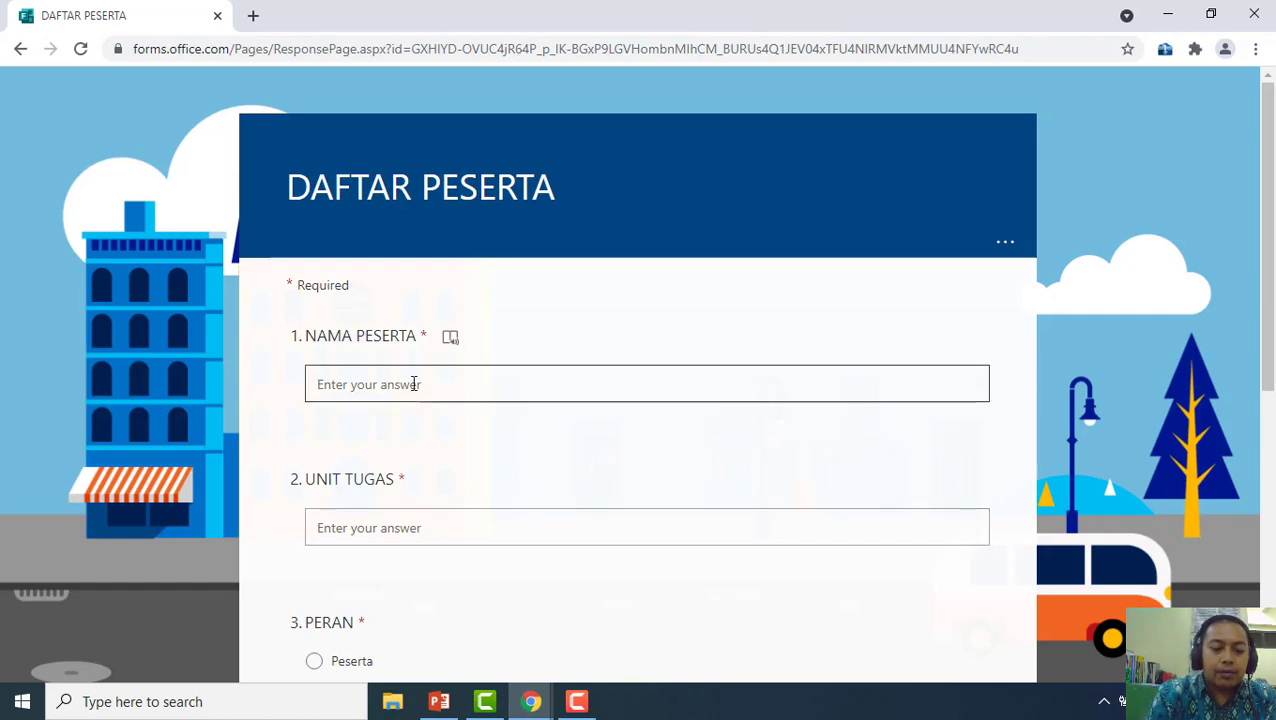
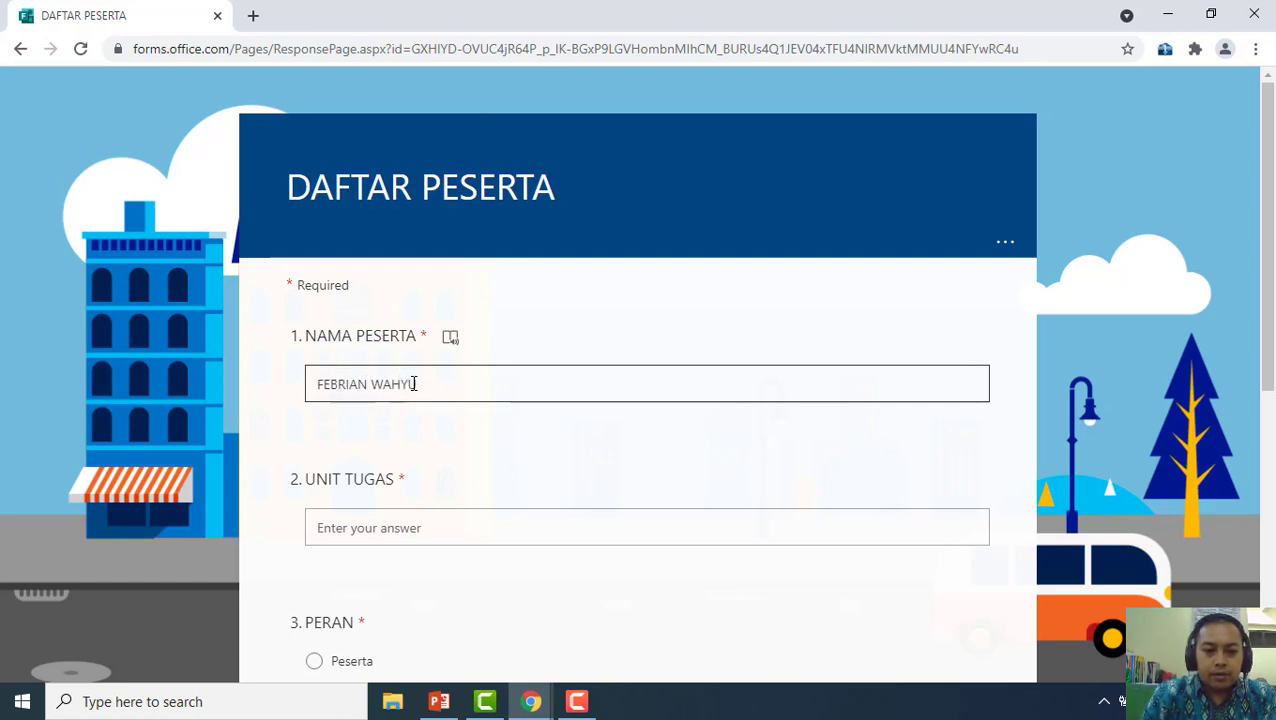
{"action": "key", "text": "Tab"}
{"action": "key", "text": "Tab"}
{"action": "type", "text": "F"}
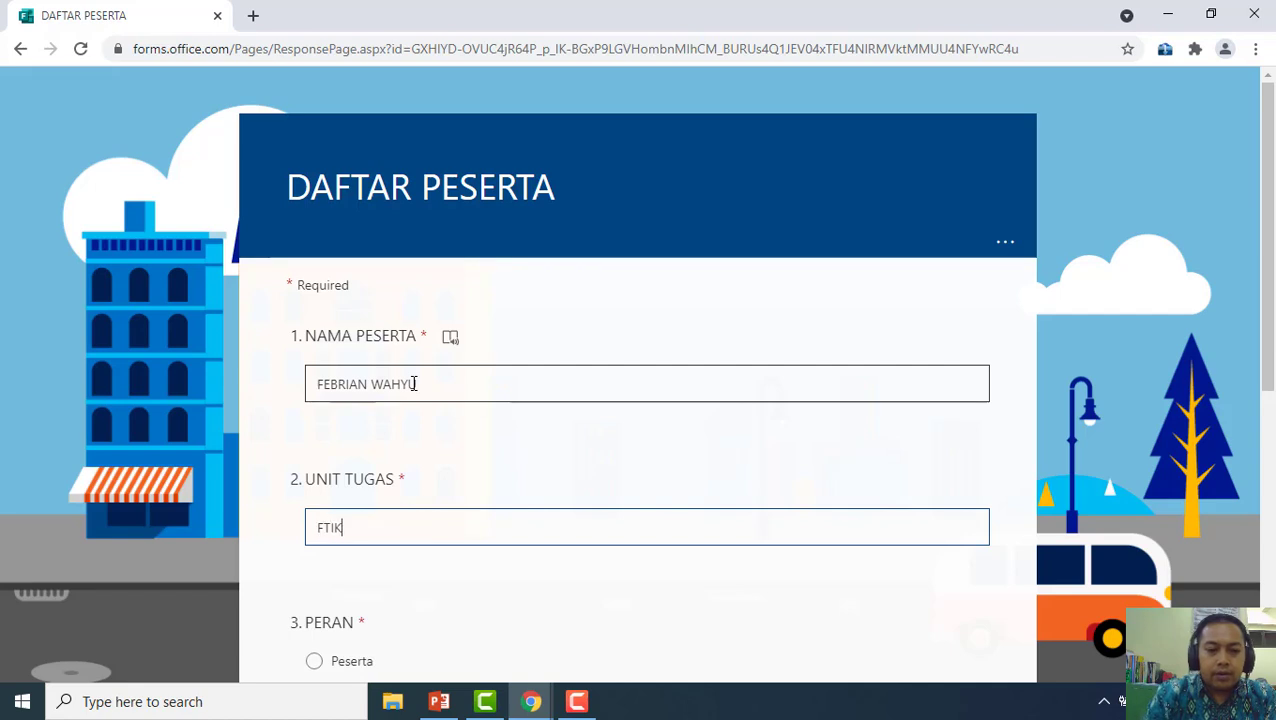
{"action": "scroll", "coordinate": [398, 425], "scroll_direction": "down", "scroll_amount": 3}
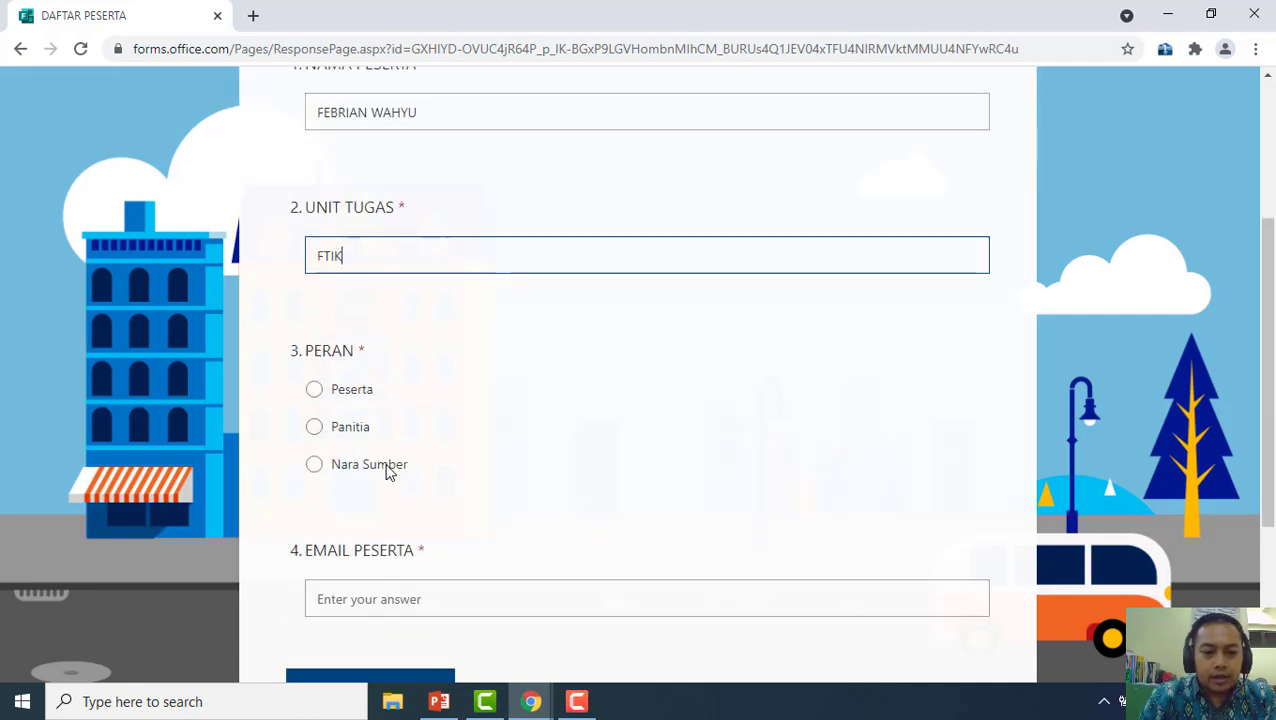
{"action": "left_click", "coordinate": [316, 382]}
{"action": "left_click", "coordinate": [398, 596]}
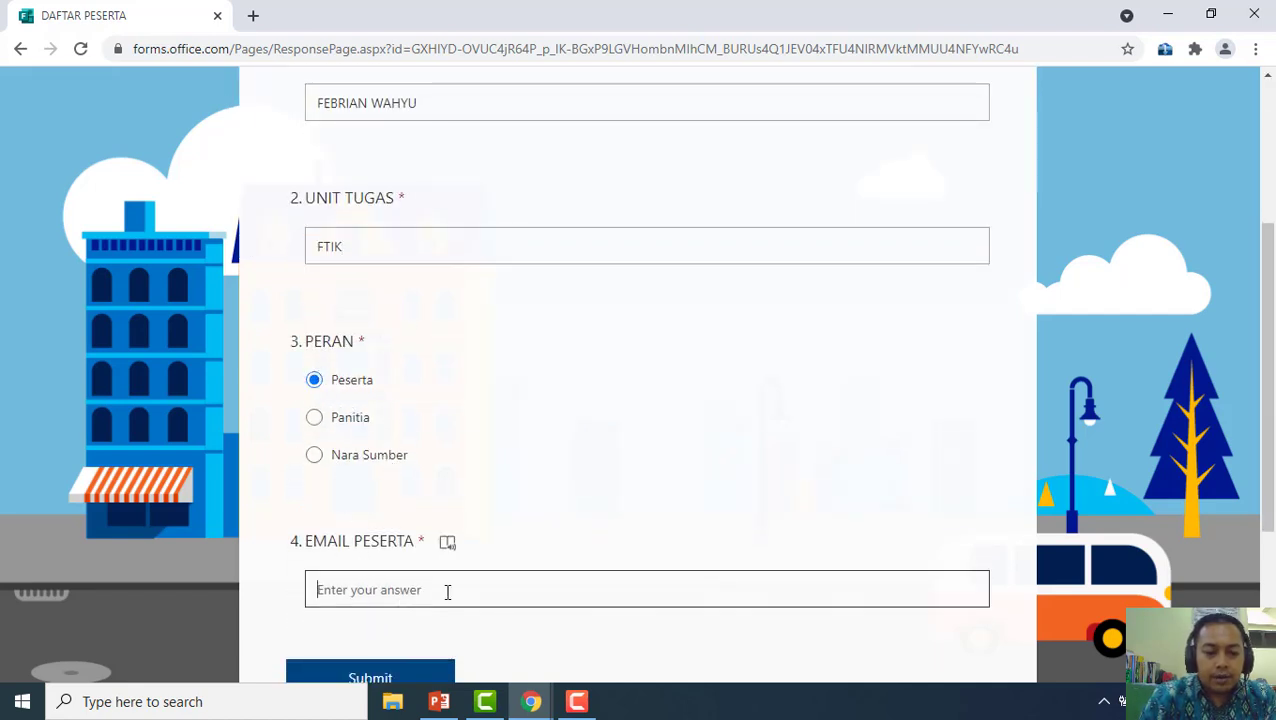
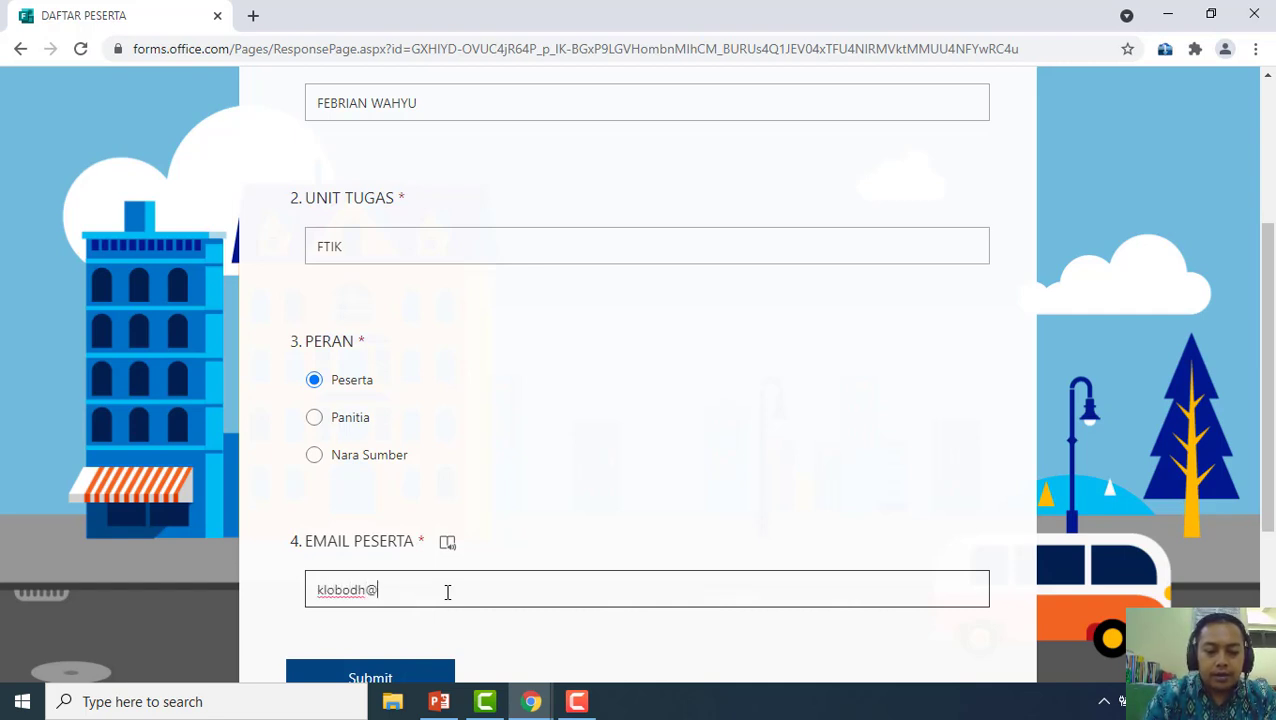
{"action": "scroll", "coordinate": [583, 457], "scroll_direction": "down", "scroll_amount": 1}
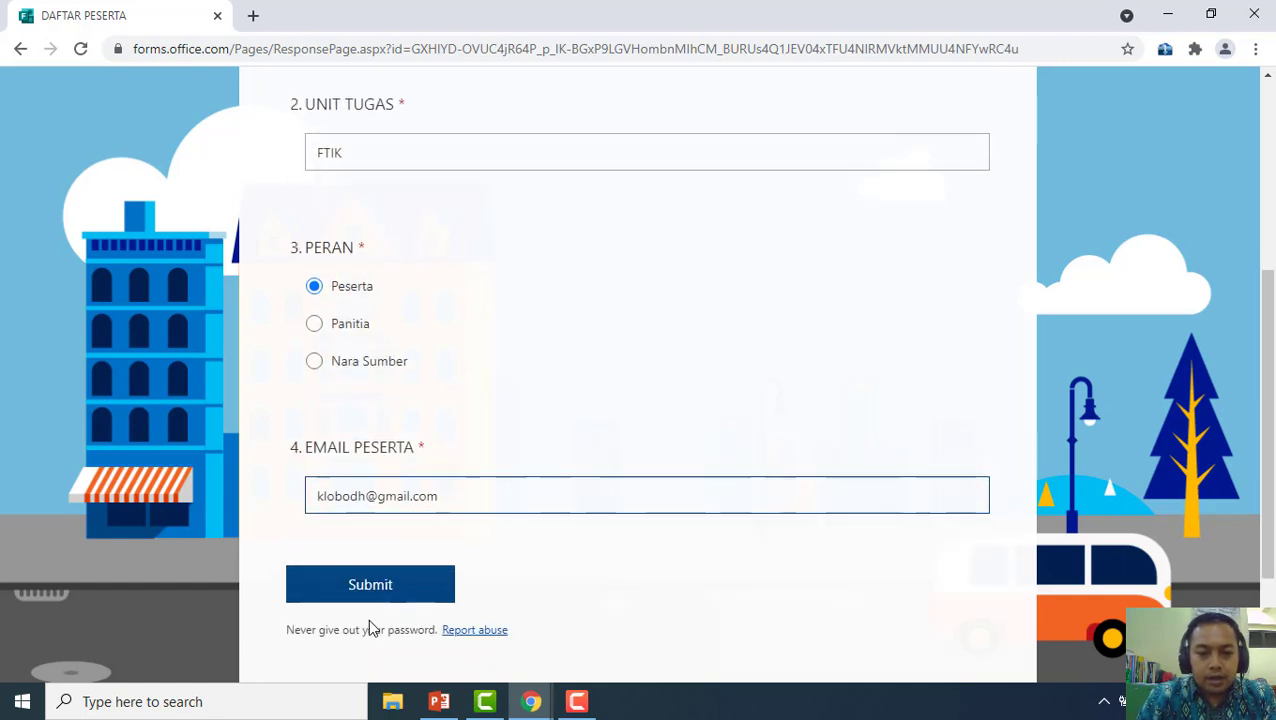
{"action": "left_click", "coordinate": [396, 600]}
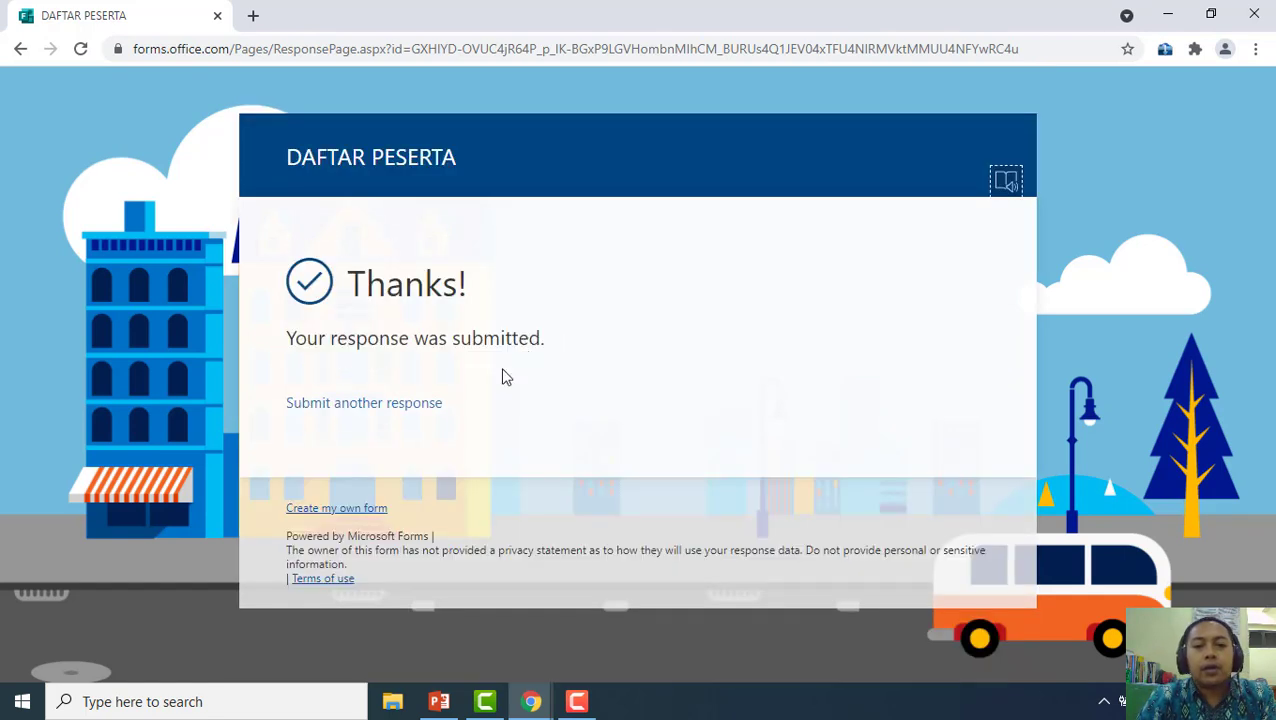
{"action": "key", "text": "ctrl+t"}
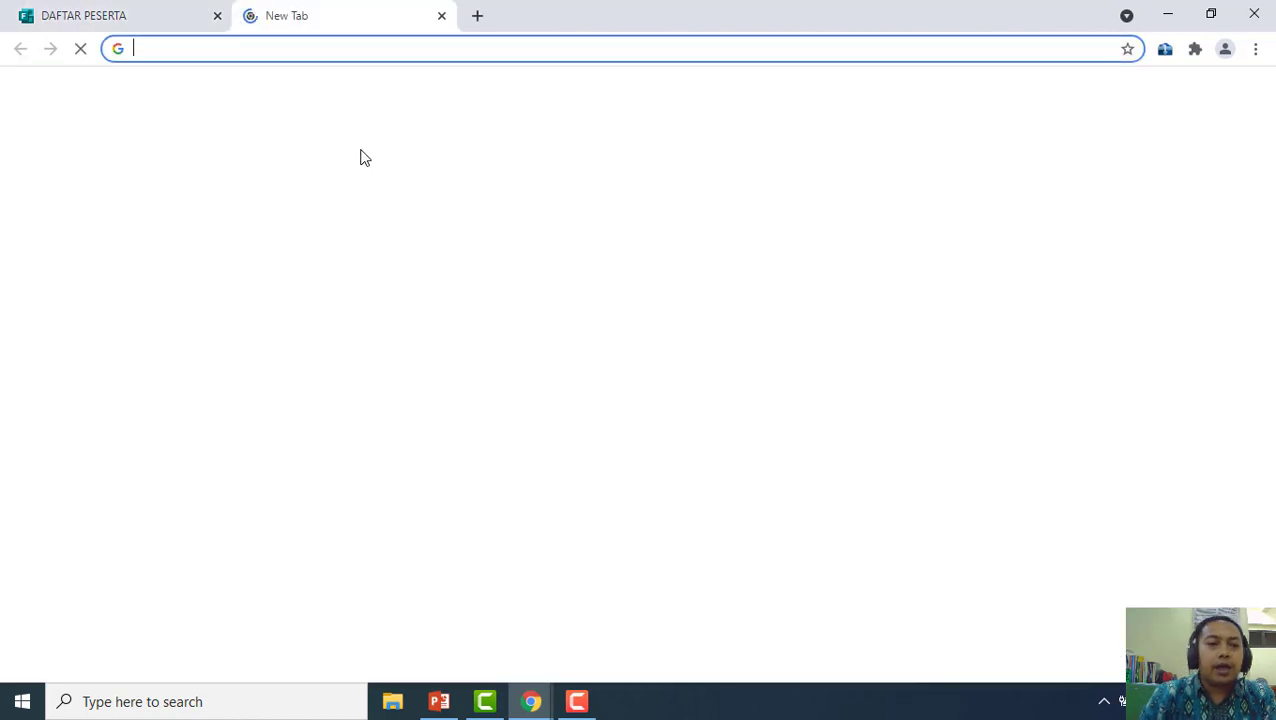
Go to Gmail and sign in to the participant's account with its password
{"action": "type", "text": "gmai"}
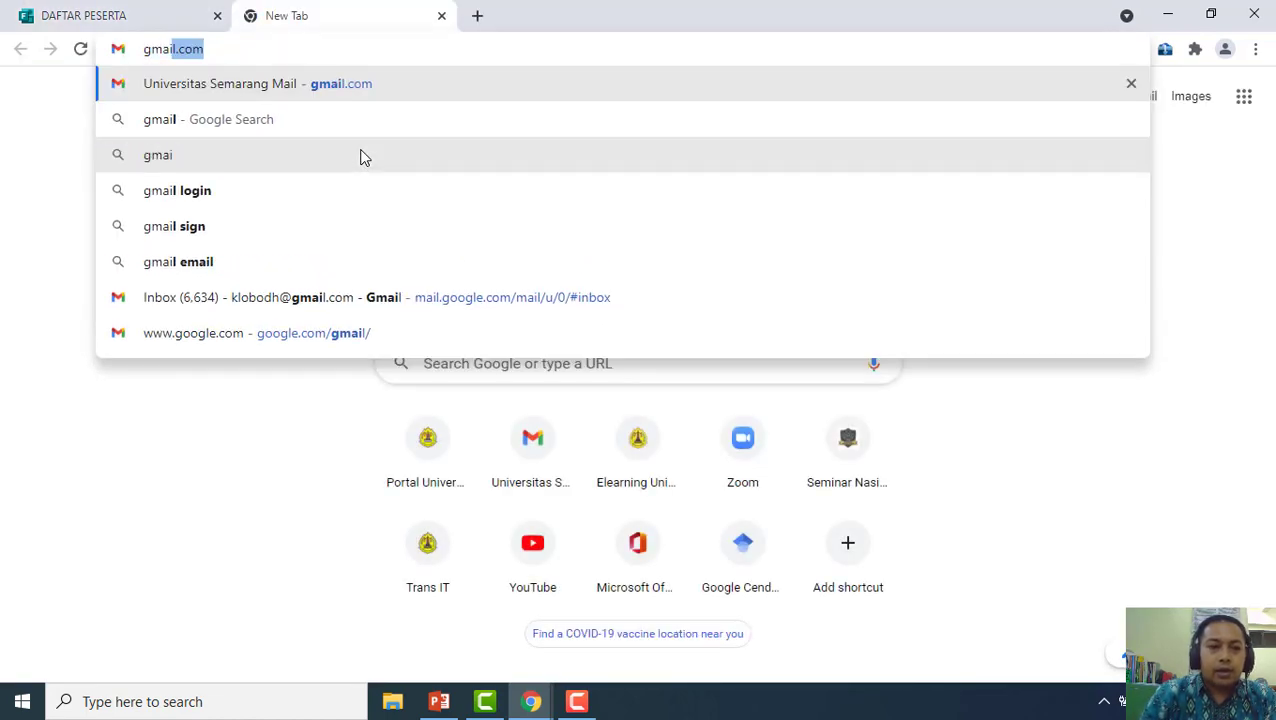
{"action": "key", "text": "Return"}
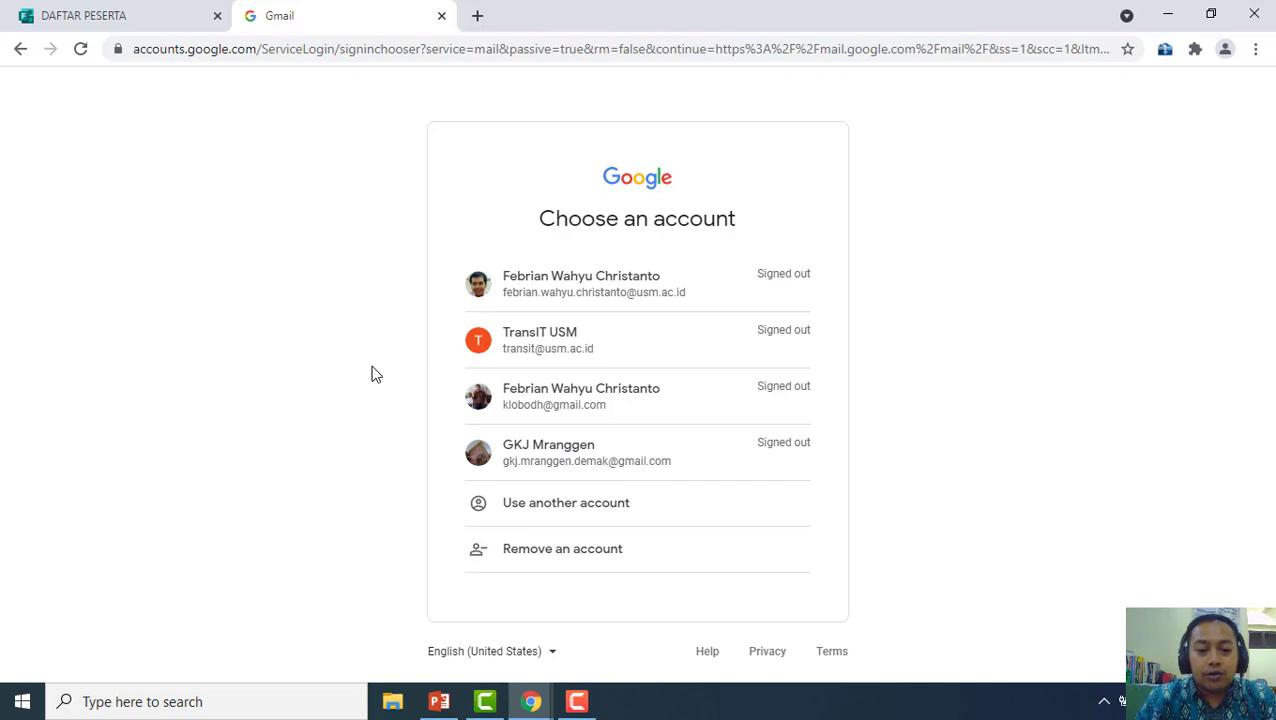
{"action": "left_click", "coordinate": [553, 401]}
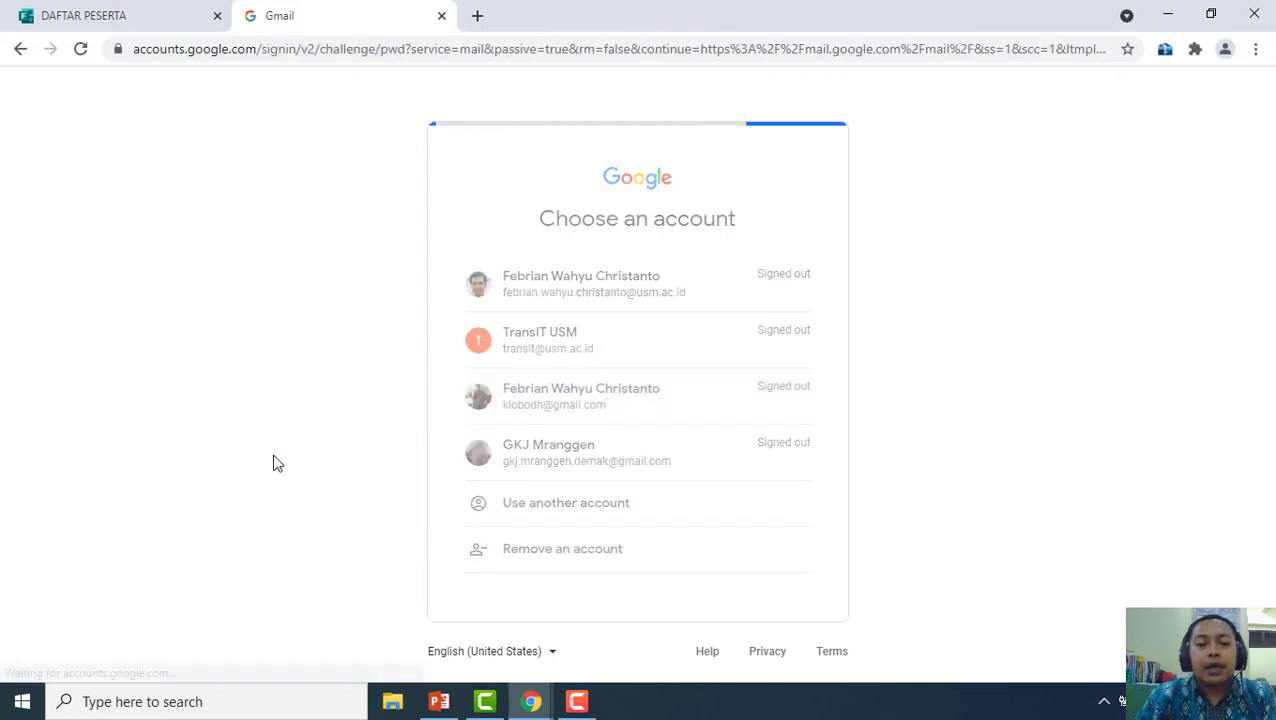
{"action": "type", "text": "•••"}
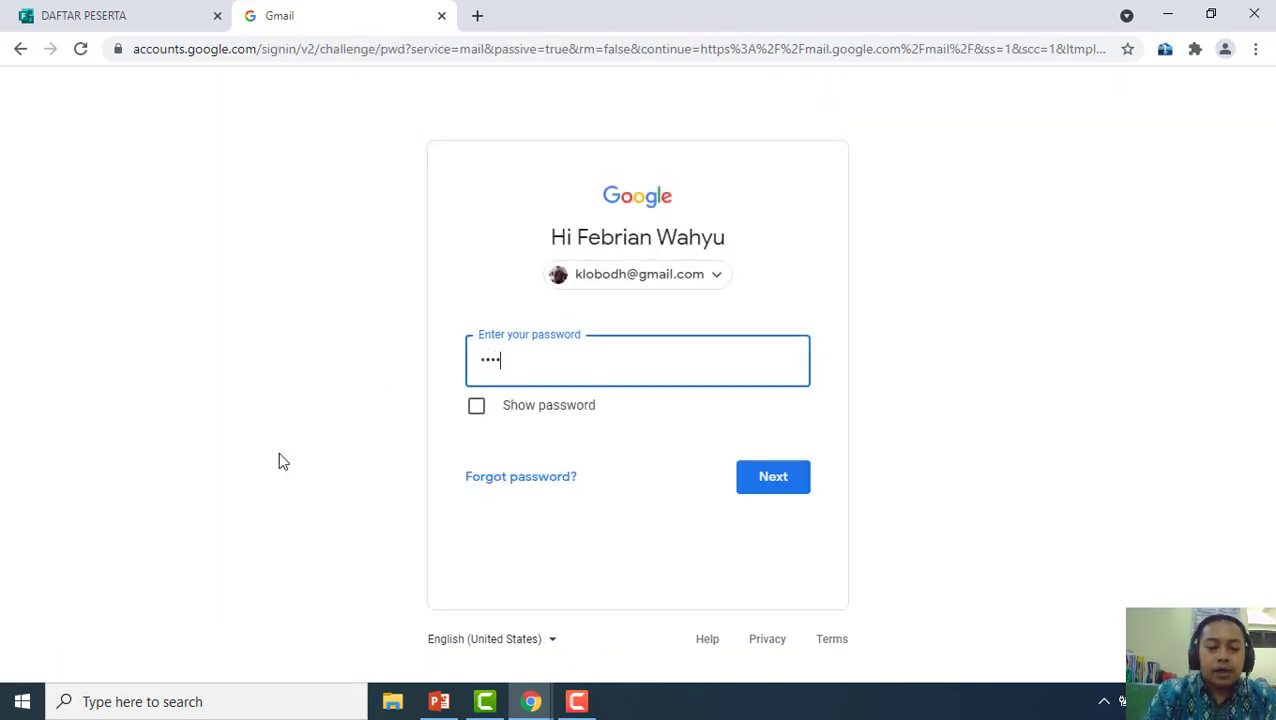
{"action": "key", "text": "Return"}
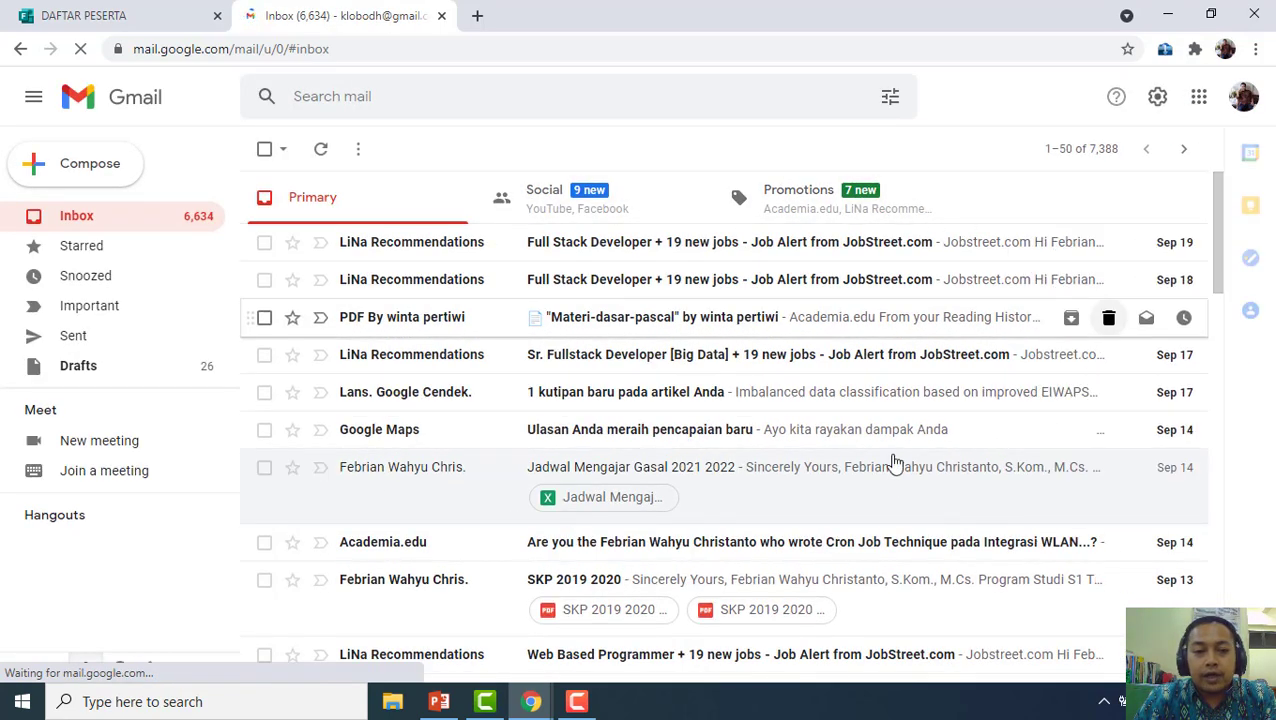
Find the certificate email in Spam and report it as not spam
{"action": "scroll", "coordinate": [85, 348], "scroll_direction": "down", "scroll_amount": 2}
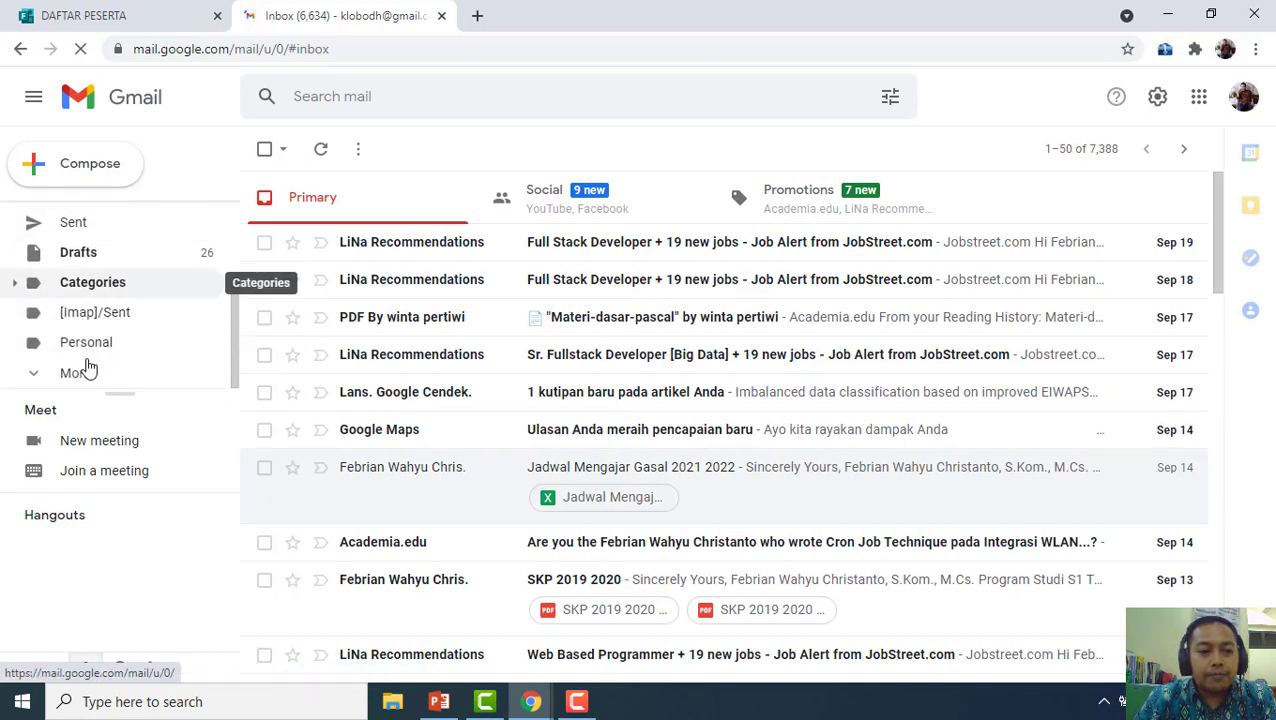
{"action": "left_click", "coordinate": [80, 374]}
{"action": "scroll", "coordinate": [105, 364], "scroll_direction": "down", "scroll_amount": 3}
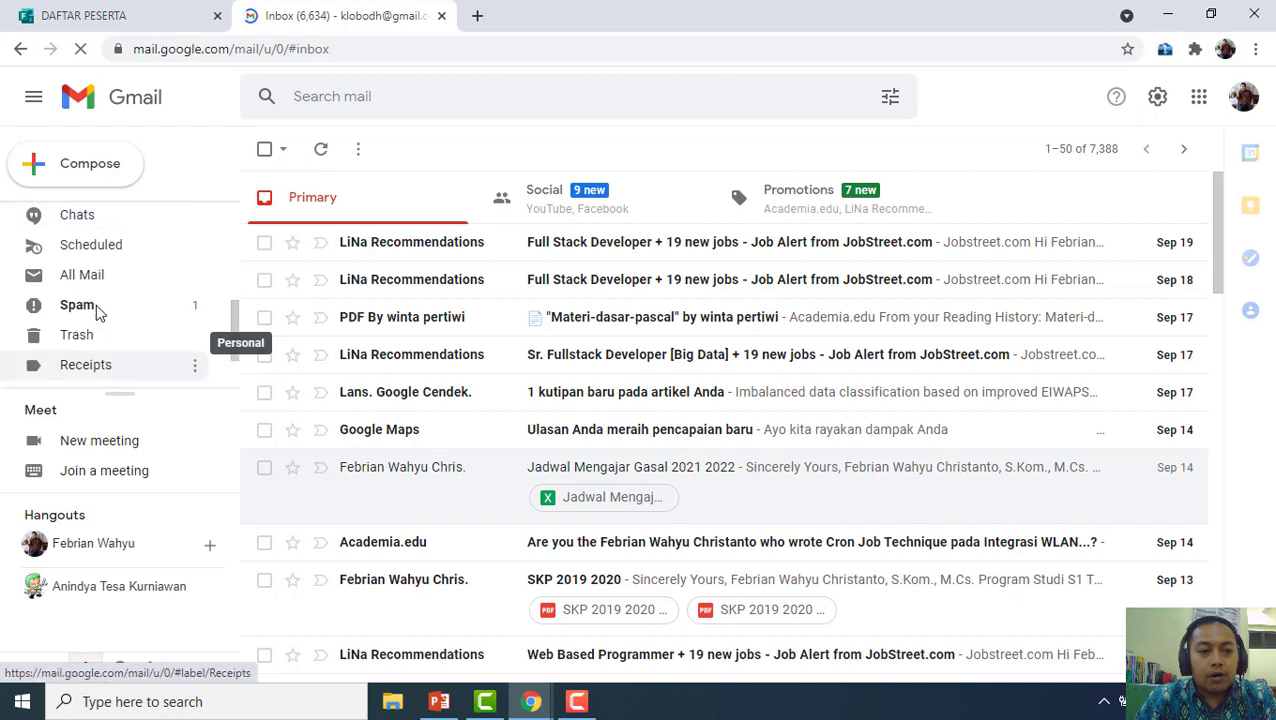
{"action": "left_click", "coordinate": [97, 313]}
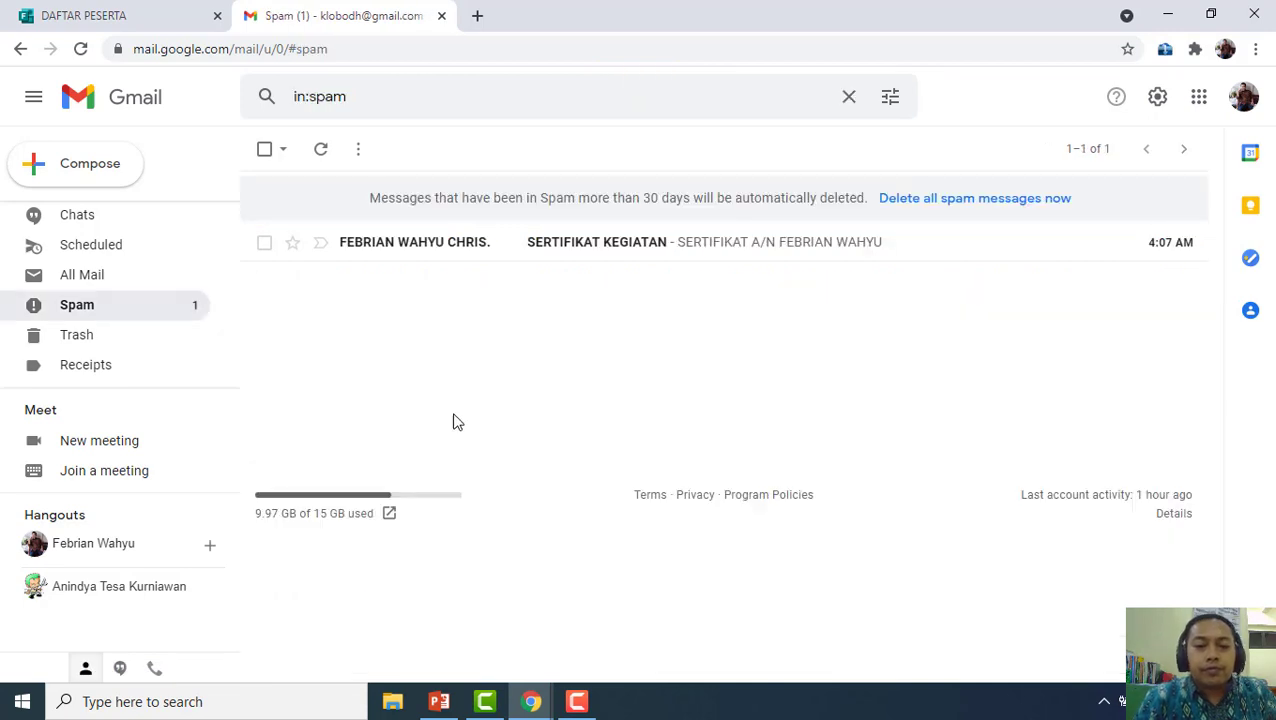
{"action": "left_click", "coordinate": [437, 245]}
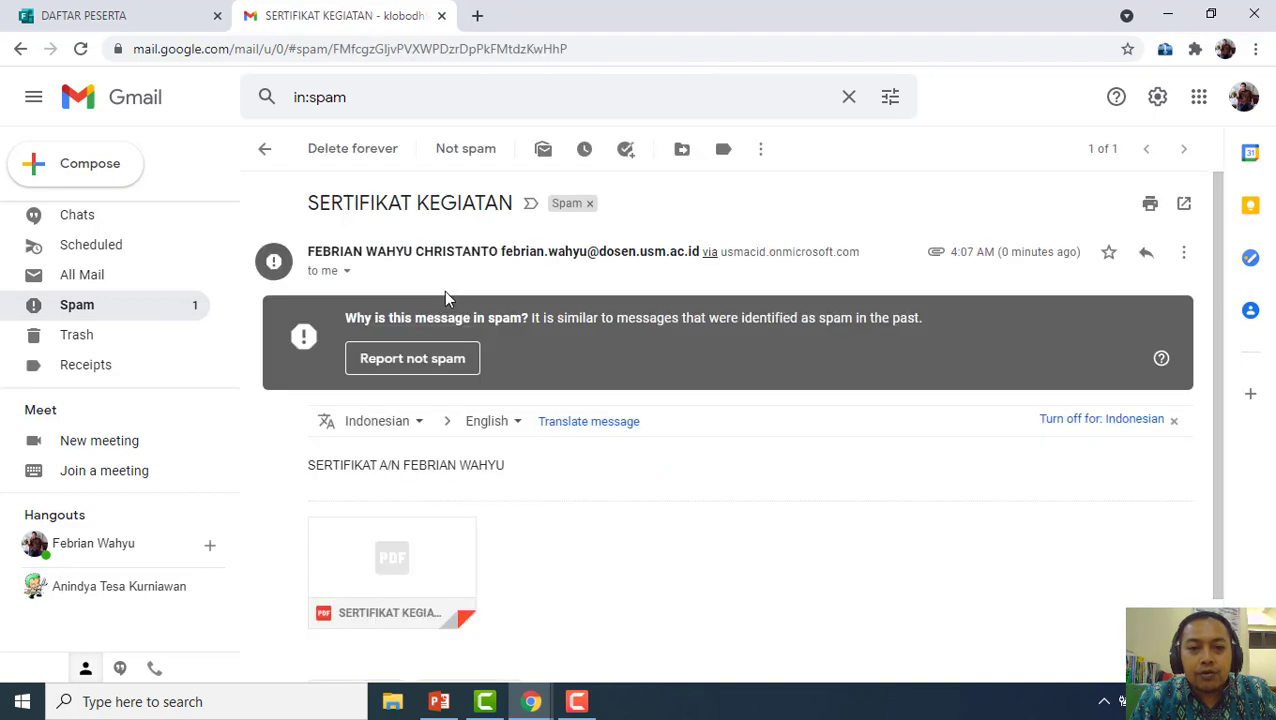
{"action": "scroll", "coordinate": [629, 487], "scroll_direction": "down", "scroll_amount": 1}
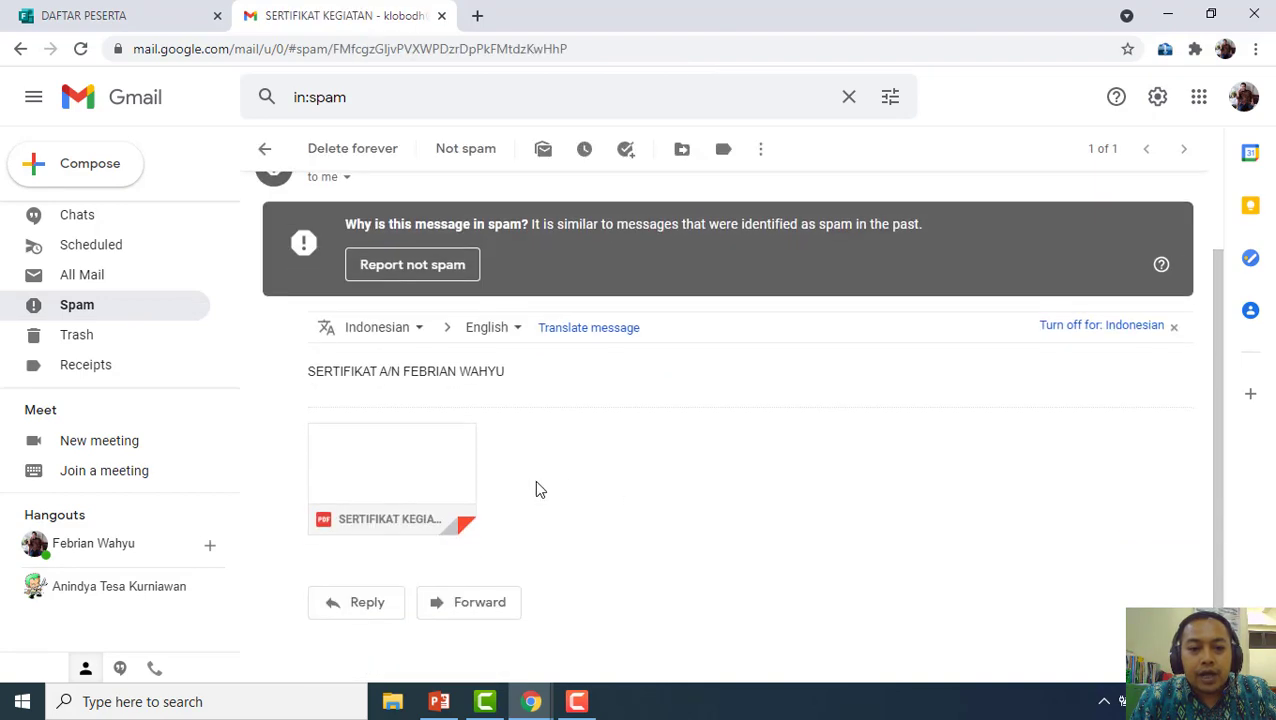
{"action": "left_click", "coordinate": [408, 268]}
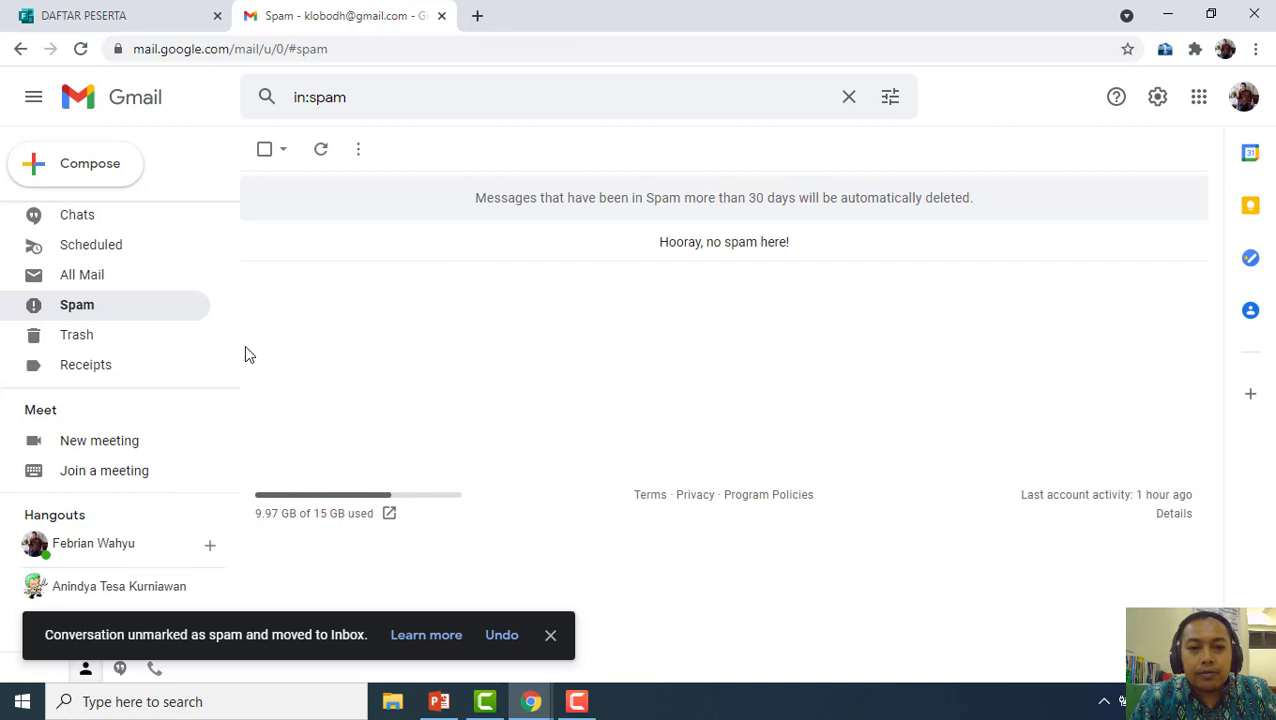
Open SERTIFIKAT KEGIATAN from the Inbox and verify the PDF shows the name, Peserta and FTIK
{"action": "scroll", "coordinate": [63, 228], "scroll_direction": "up", "scroll_amount": 3}
{"action": "scroll", "coordinate": [90, 250], "scroll_direction": "up", "scroll_amount": 1}
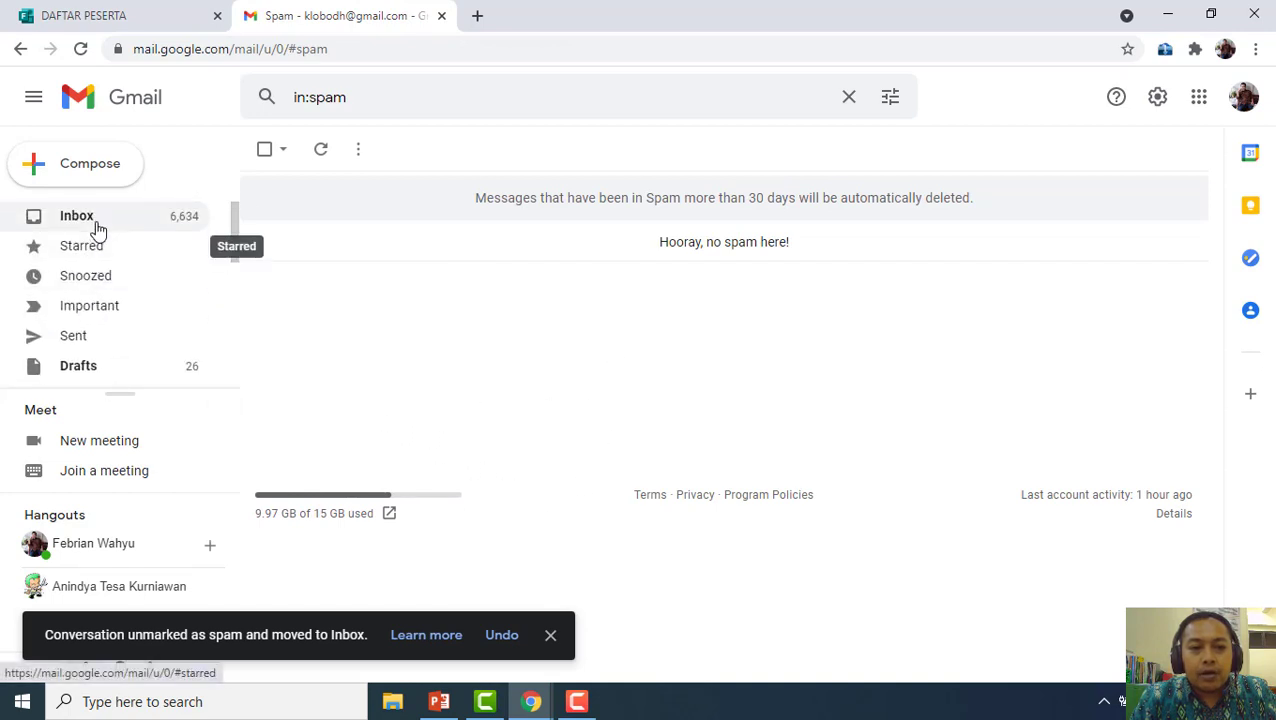
{"action": "left_click", "coordinate": [97, 224]}
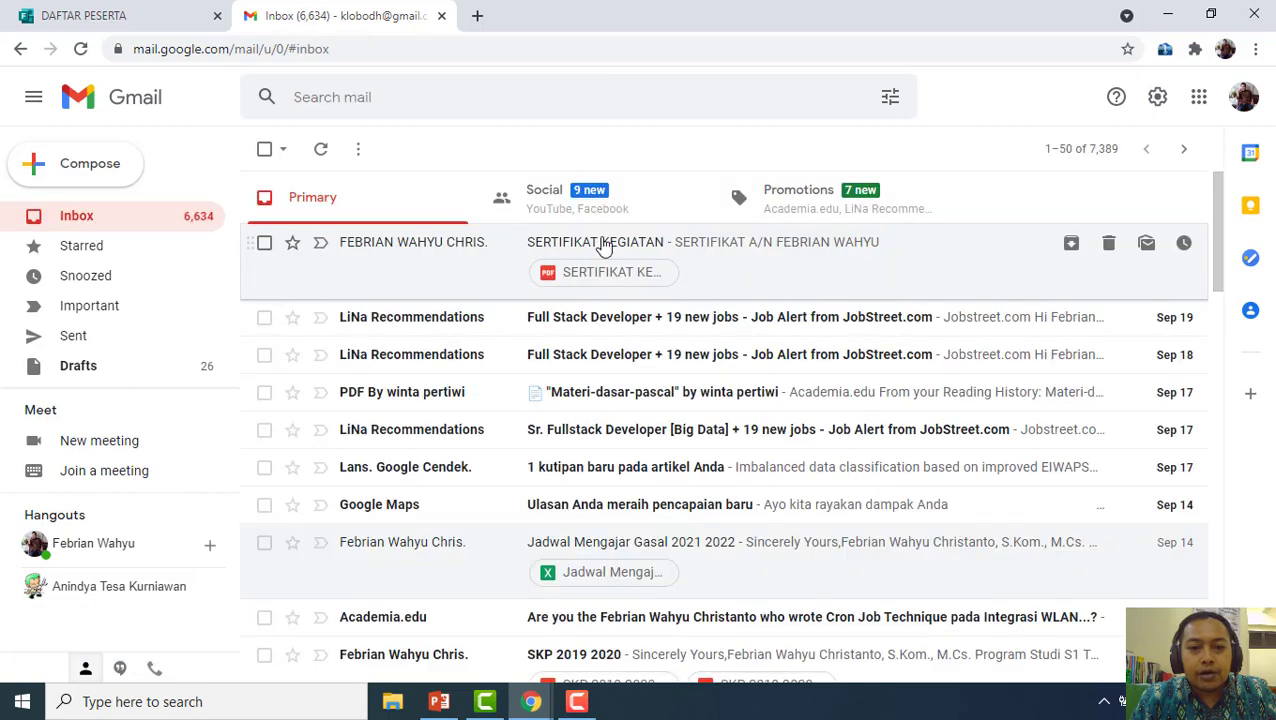
{"action": "left_click", "coordinate": [658, 239]}
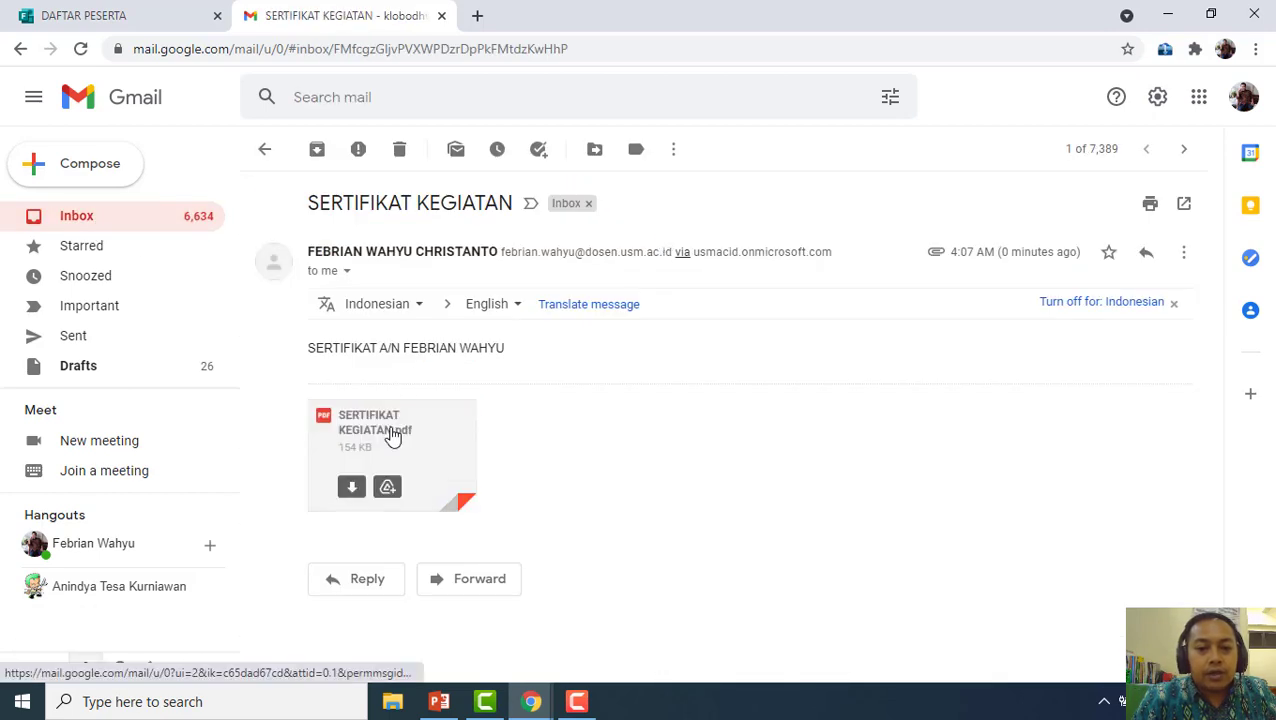
{"action": "left_click", "coordinate": [392, 432]}
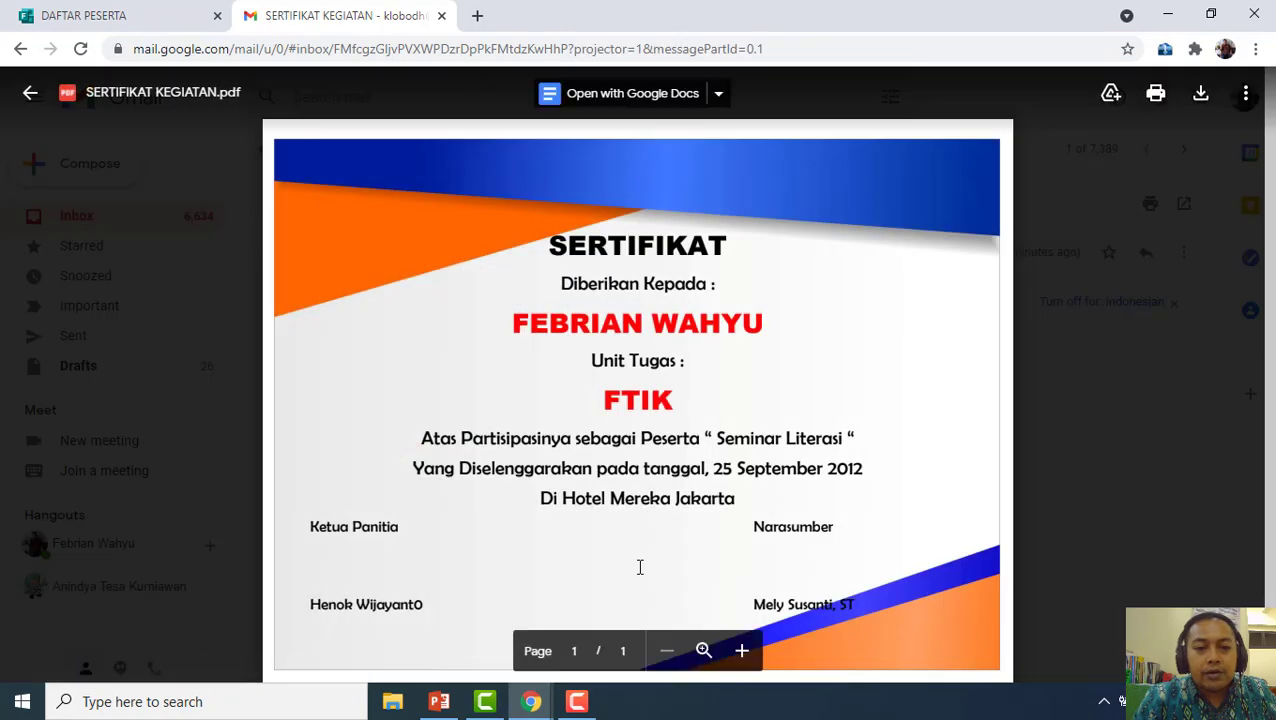
{"action": "scroll", "coordinate": [446, 478], "scroll_direction": "down", "scroll_amount": 2}
{"action": "double_click", "coordinate": [670, 374]}
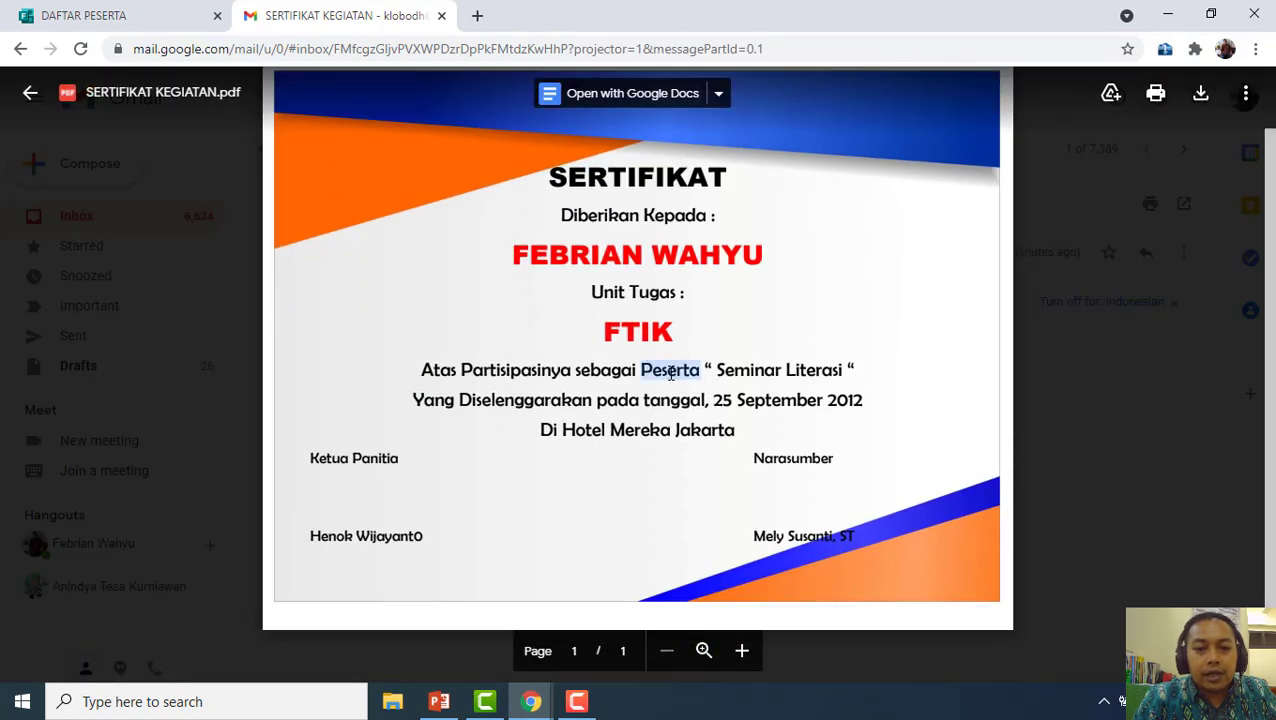
{"action": "left_click_drag", "start_coordinate": [515, 254], "coordinate": [758, 237]}
{"action": "left_click_drag", "start_coordinate": [605, 330], "coordinate": [730, 327]}
{"action": "left_click", "coordinate": [30, 93]}
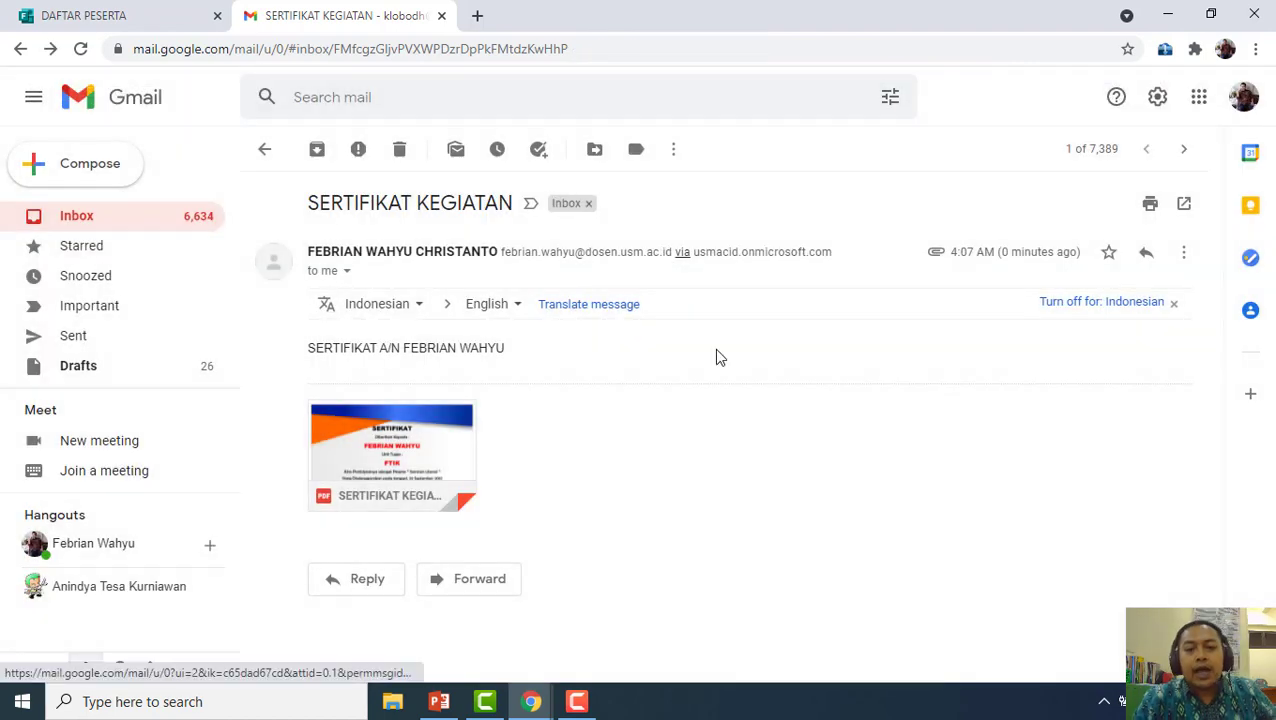
{"action": "left_click", "coordinate": [136, 12]}
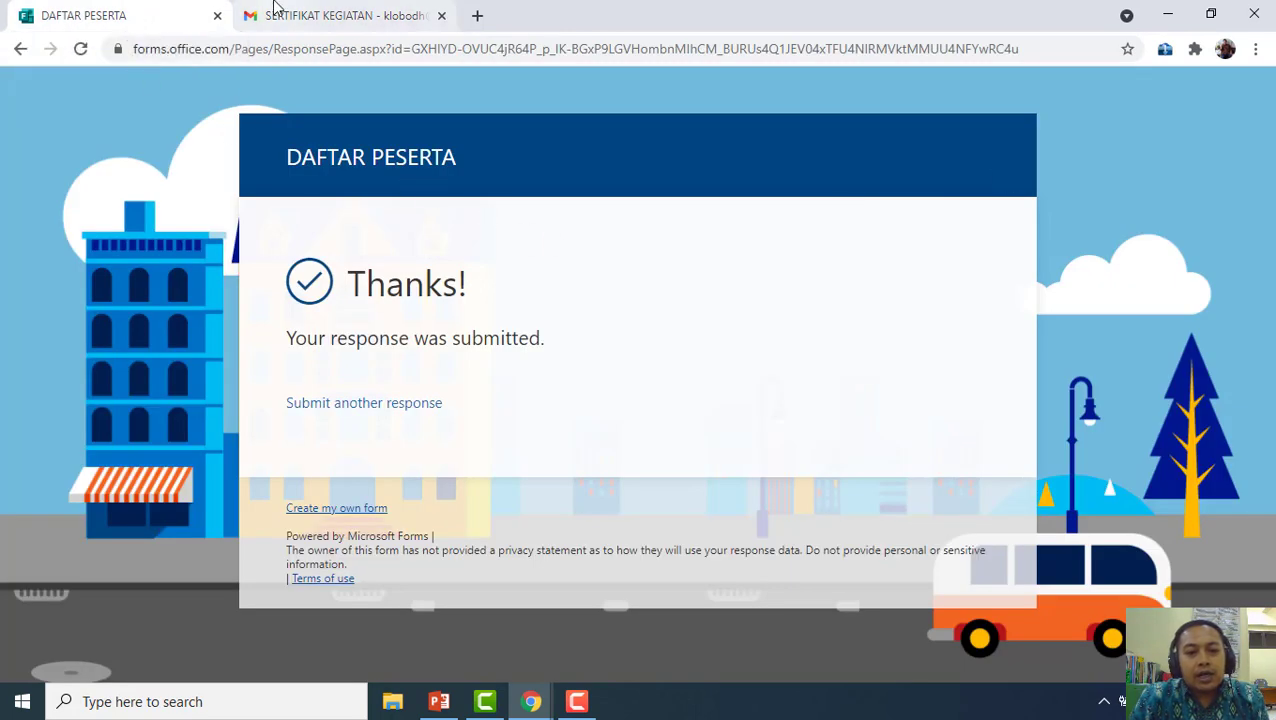
Confirm the form lists 4 responses, then view the flow's successful run in Run History
{"action": "left_click", "coordinate": [531, 703]}
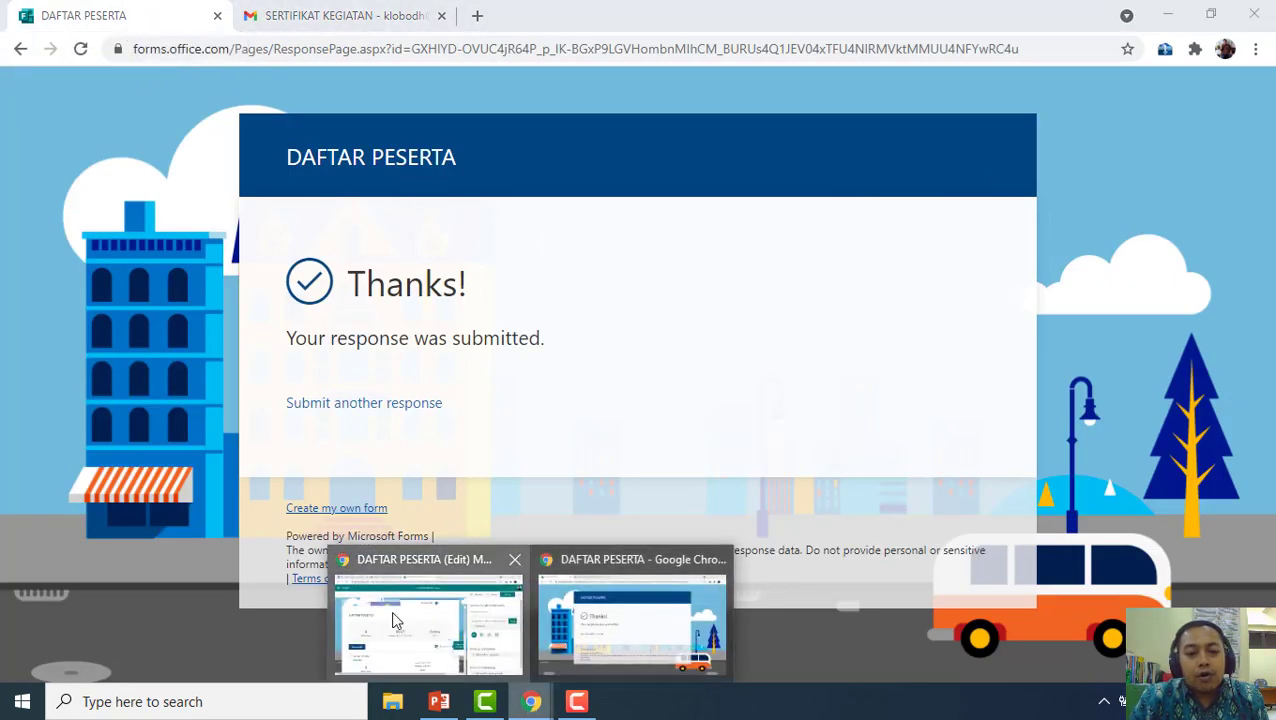
{"action": "left_click", "coordinate": [391, 610]}
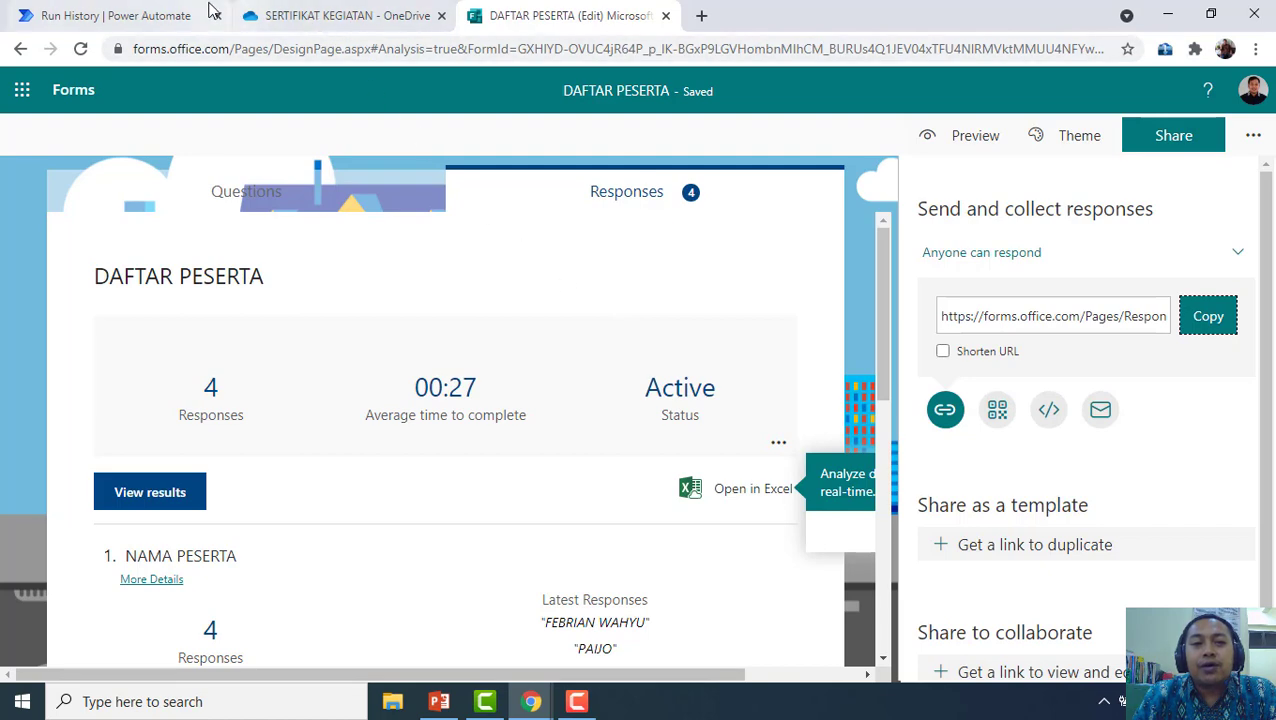
{"action": "left_click", "coordinate": [170, 15]}
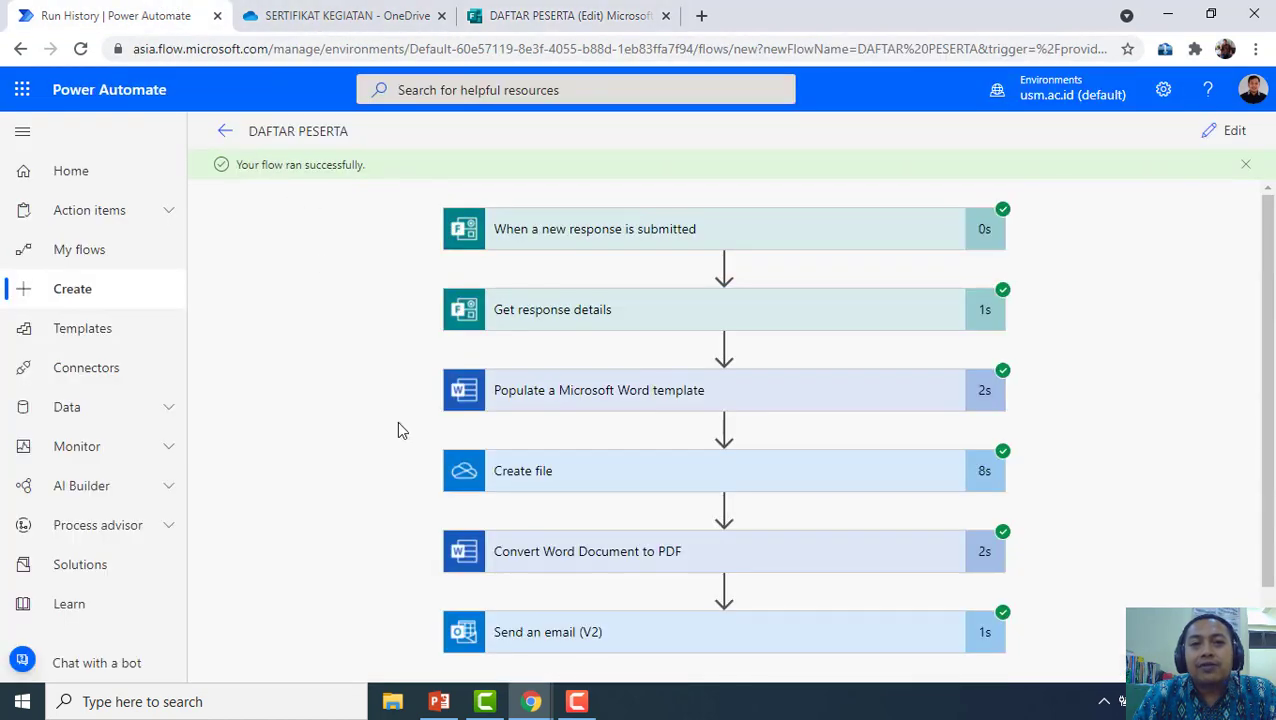
{"action": "left_click", "coordinate": [576, 701]}
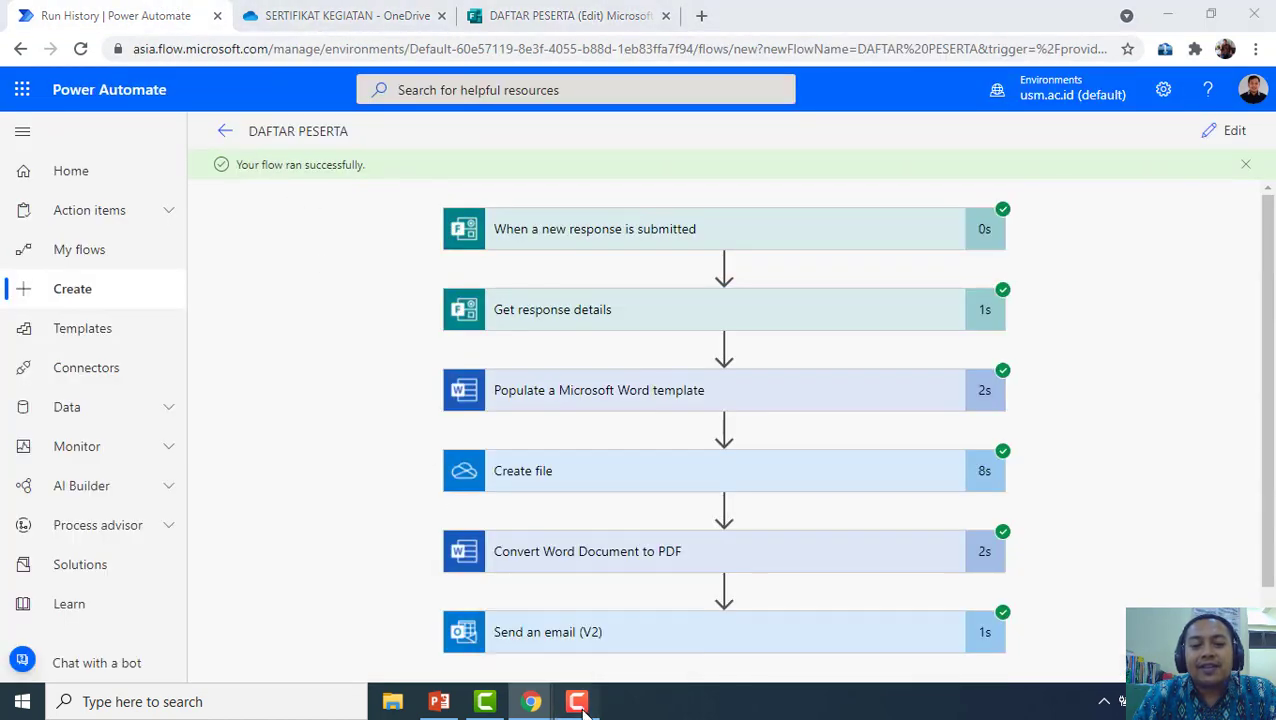